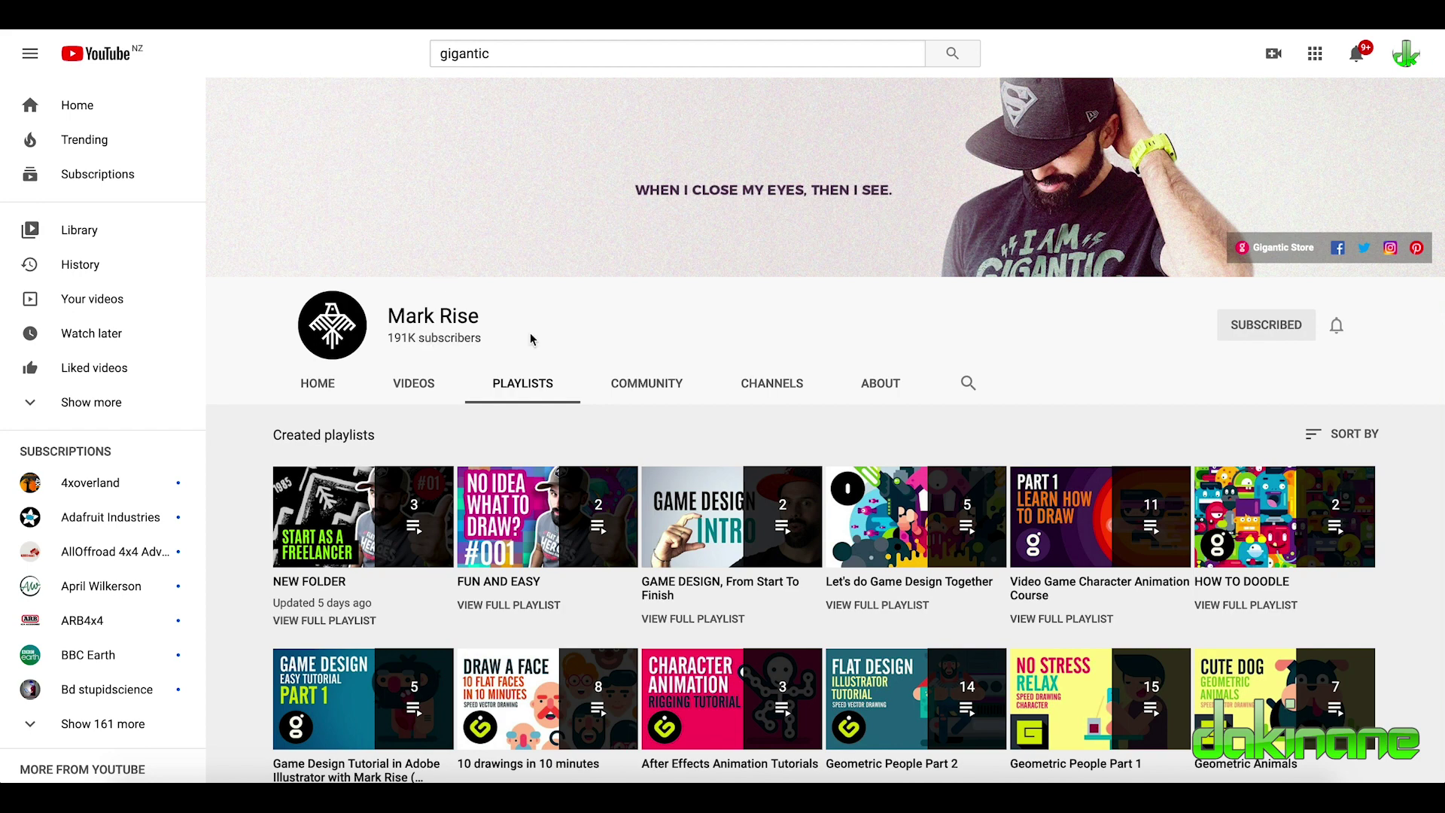
scroll(587, 553, down, 2)
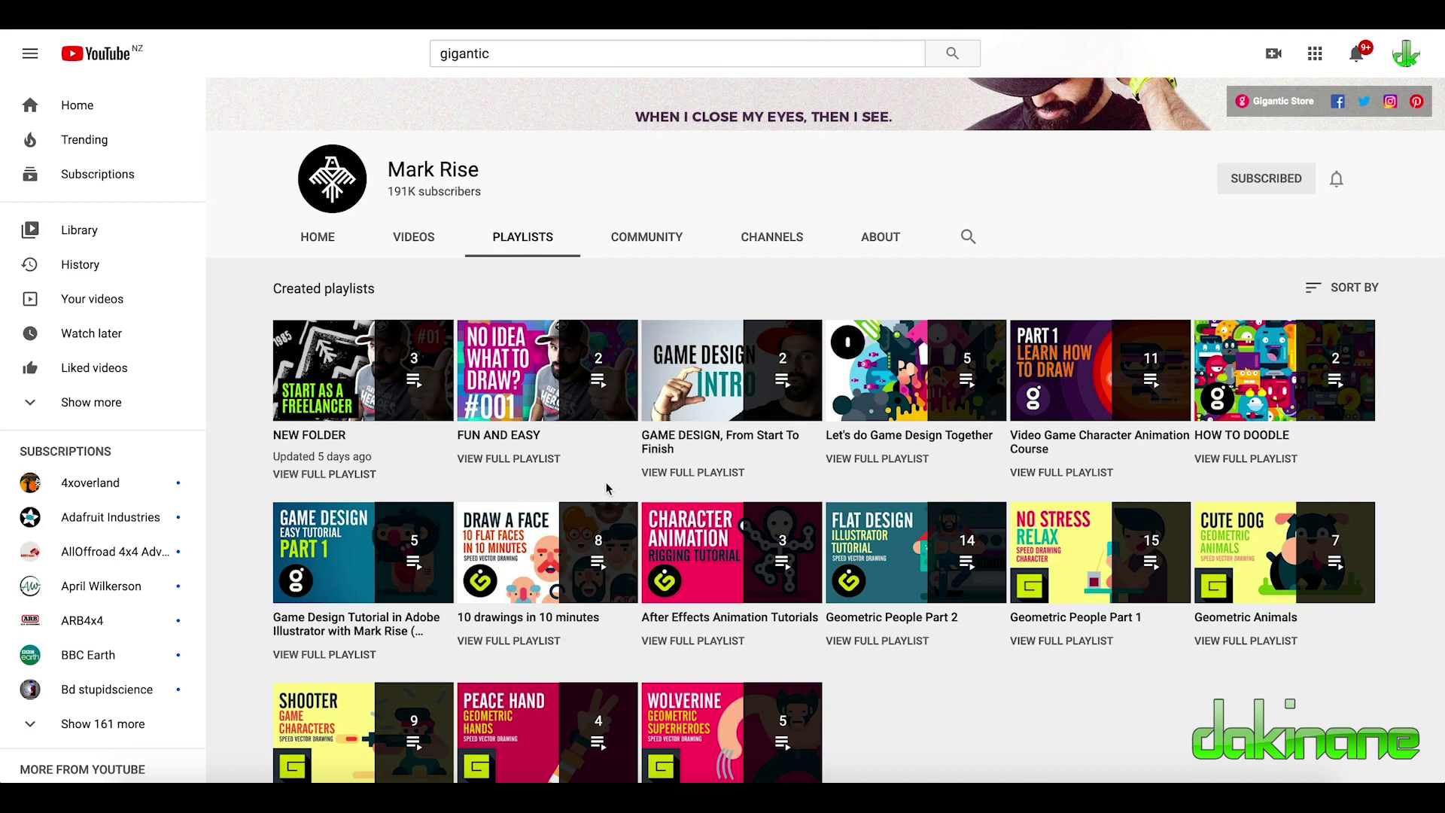
scroll(609, 480, up, 2)
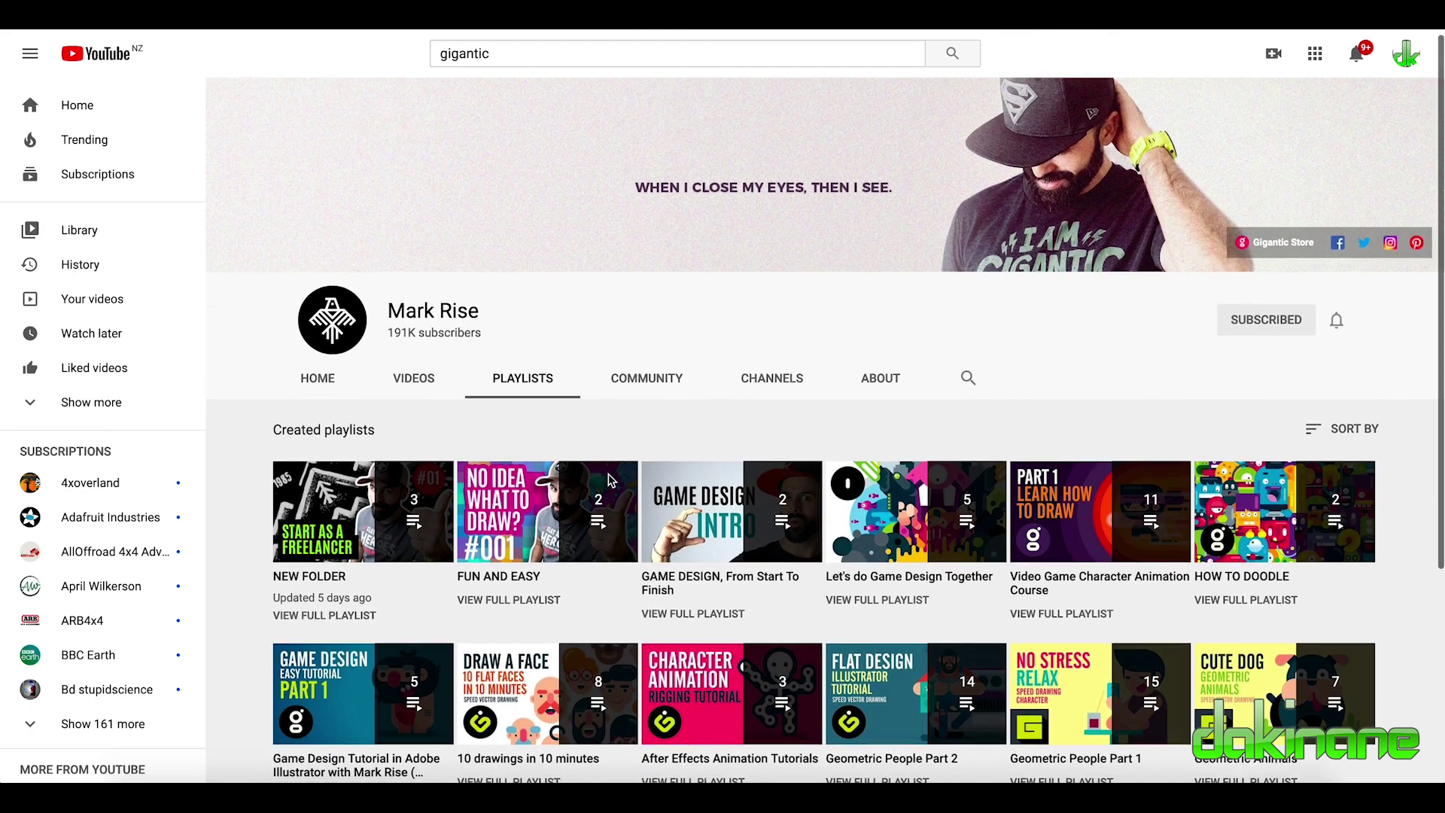
scroll(610, 480, down, 1)
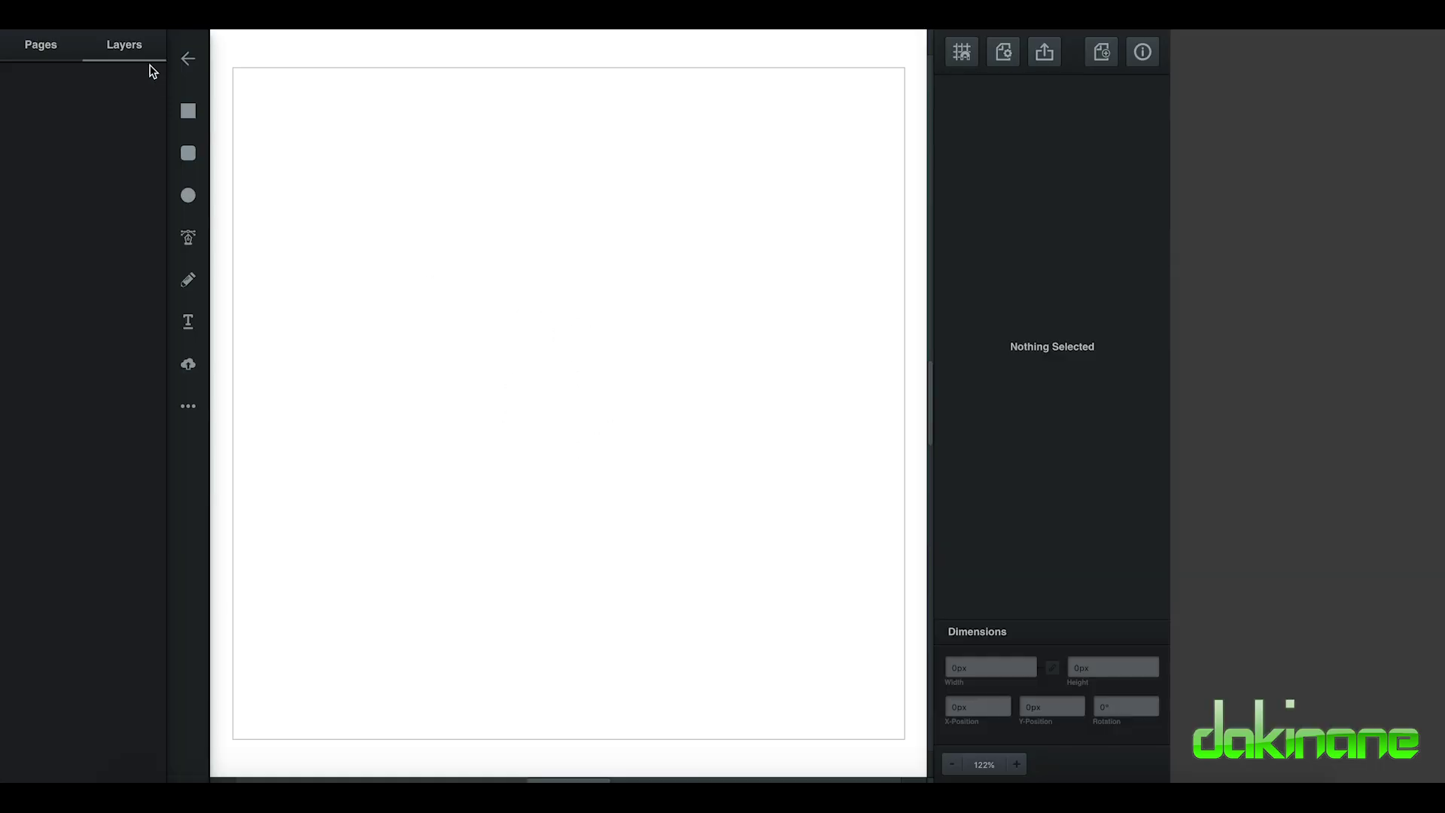
Set the page size to 200 by 200 px
click(47, 50)
click(42, 53)
double_click(44, 717)
text(200)
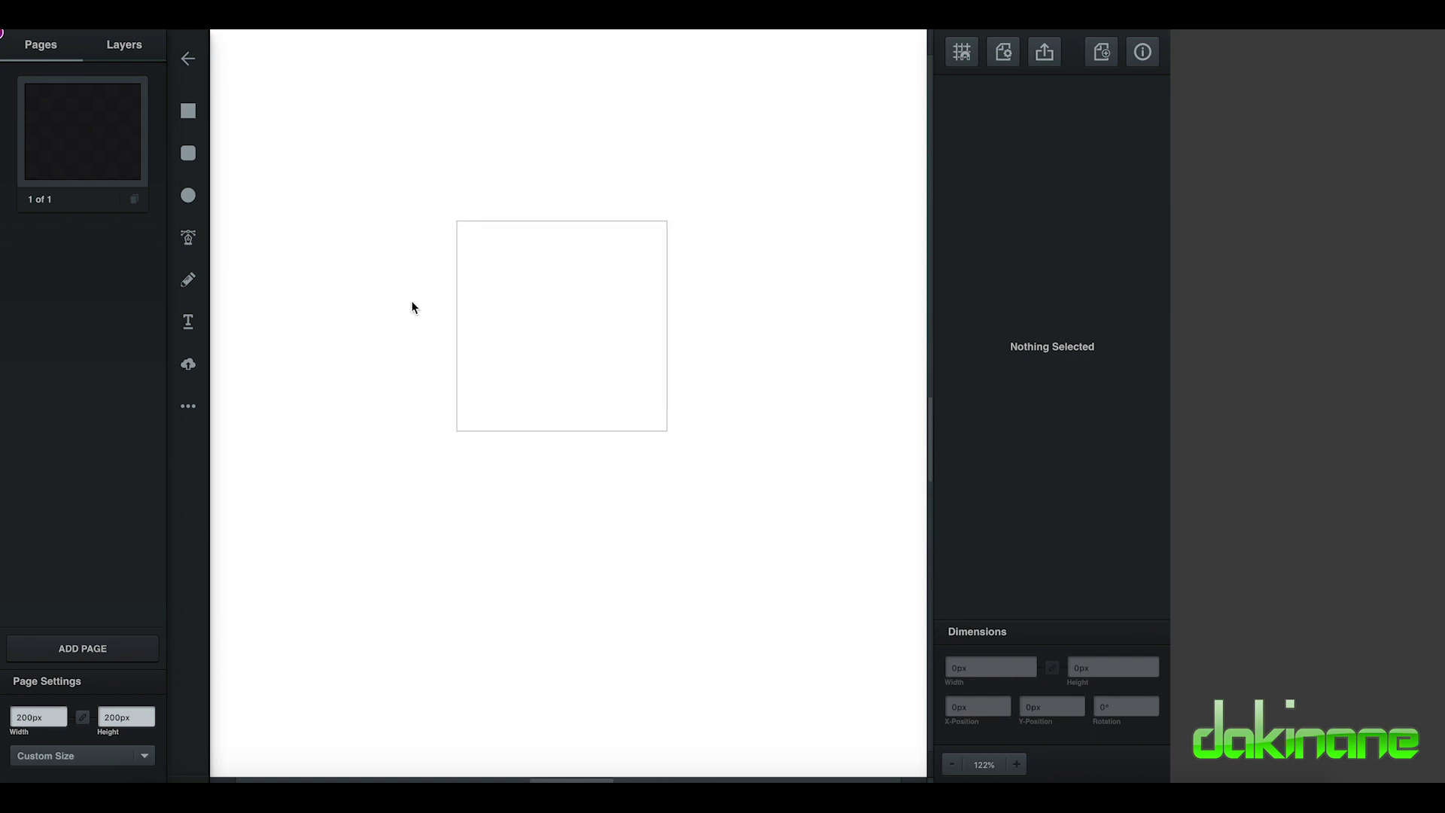
Draw a rounded rectangle about 51 px wide and 79 px high in the upper middle of the page
click(1015, 763)
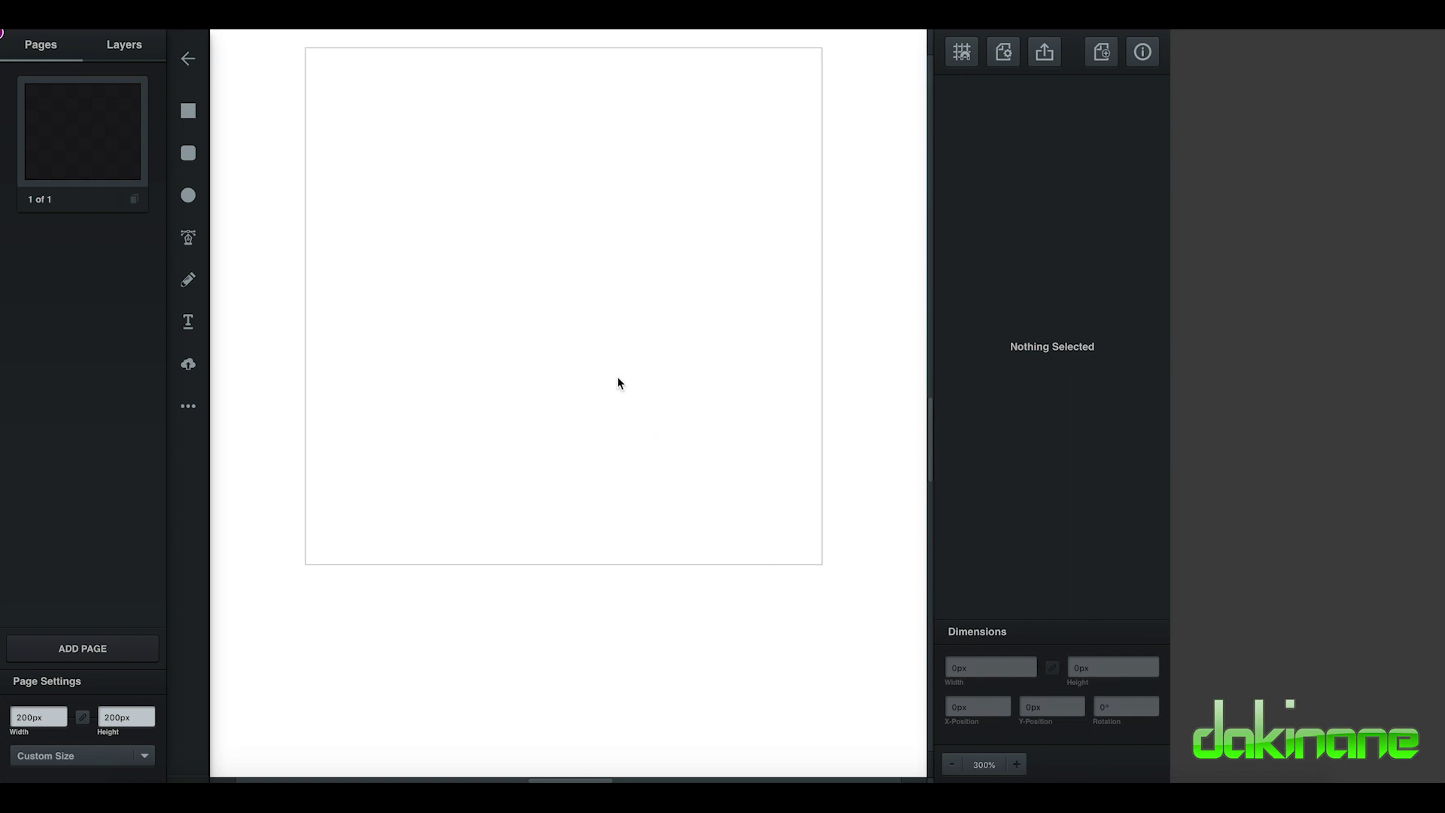
click(148, 50)
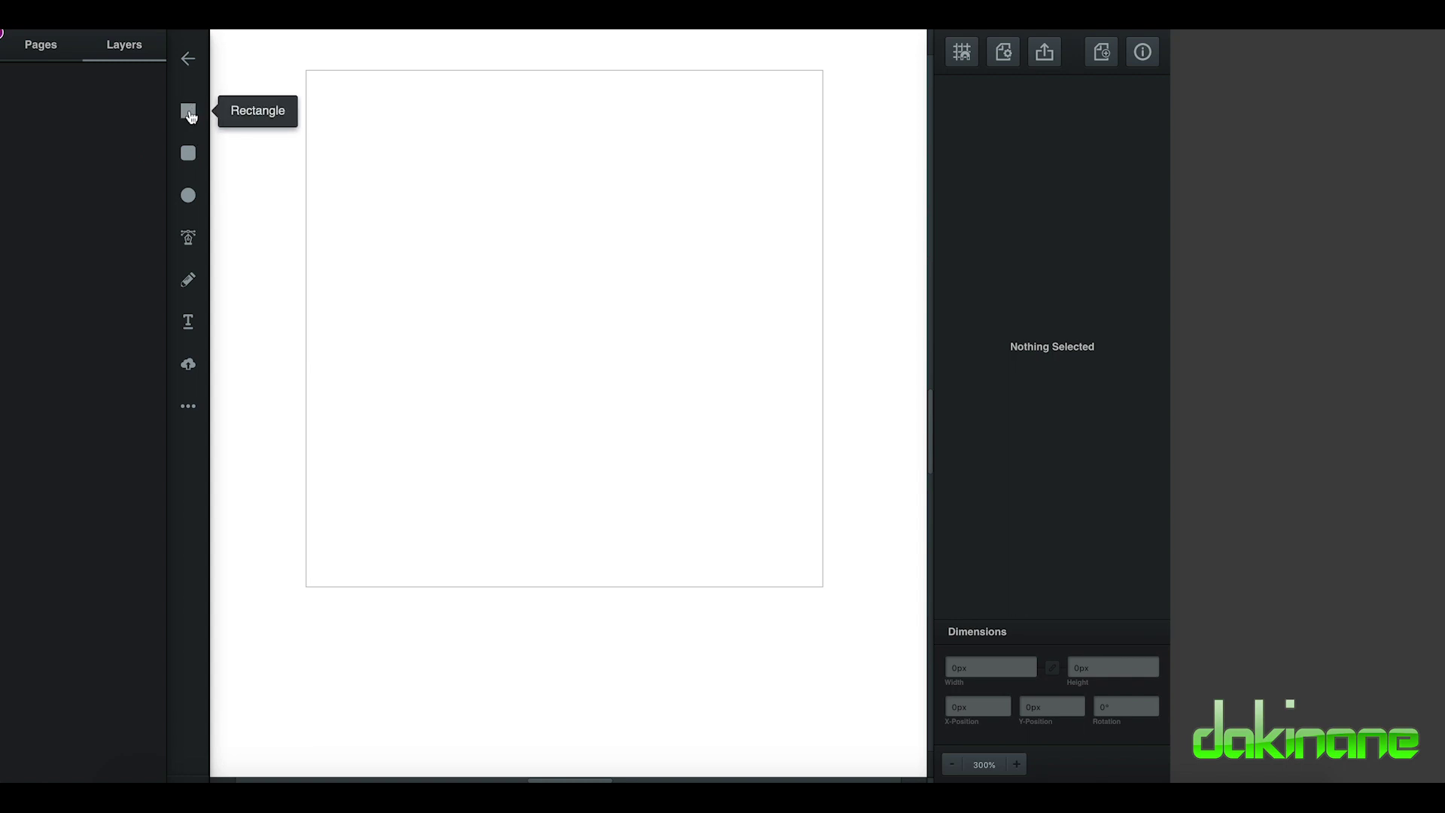
click(189, 154)
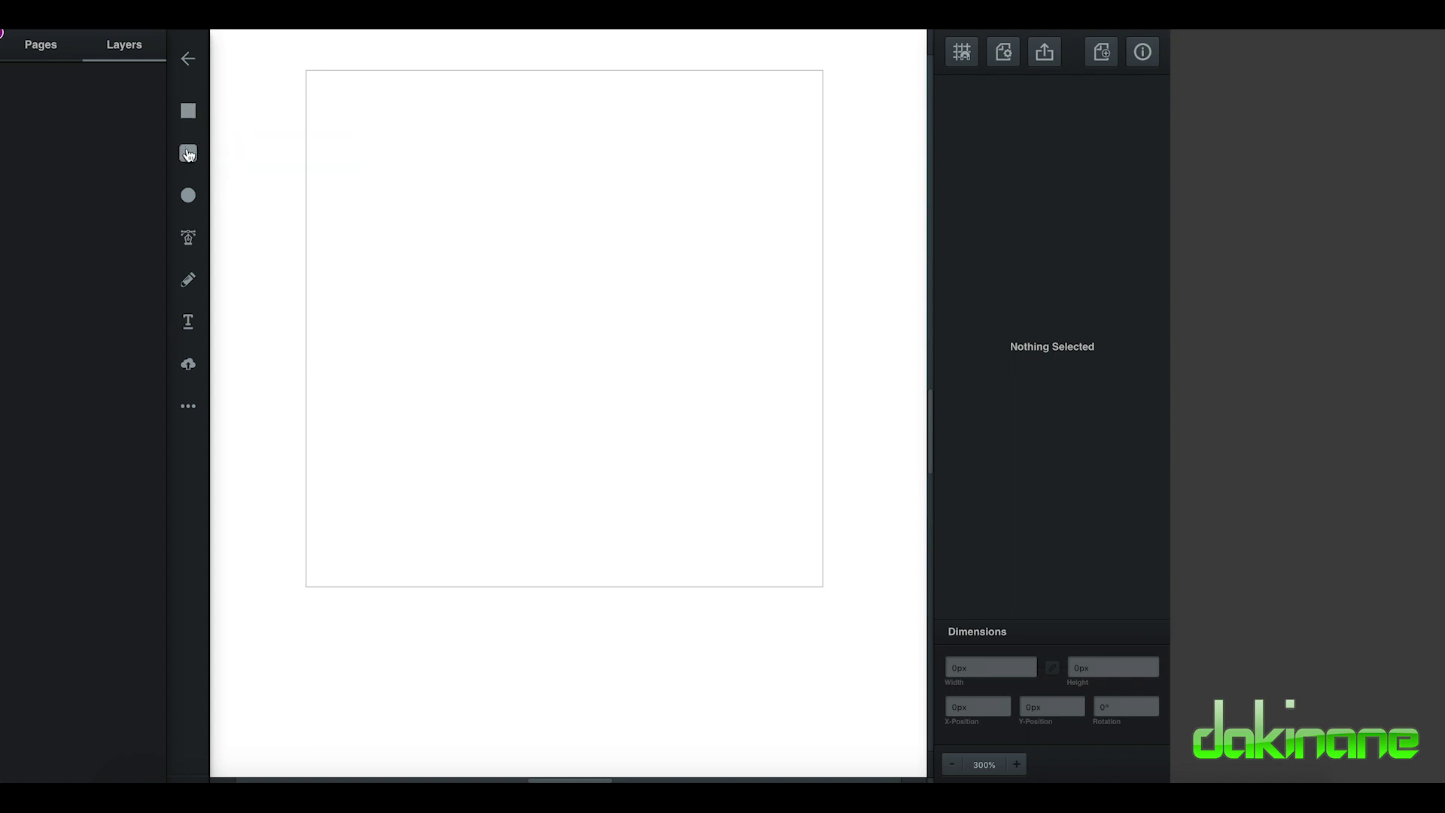
drag(473, 165, 589, 353)
mouse_move(542, 264)
mouse_down()
mouse_move(565, 286)
mouse_move(556, 275)
mouse_up()
drag(601, 368, 621, 385)
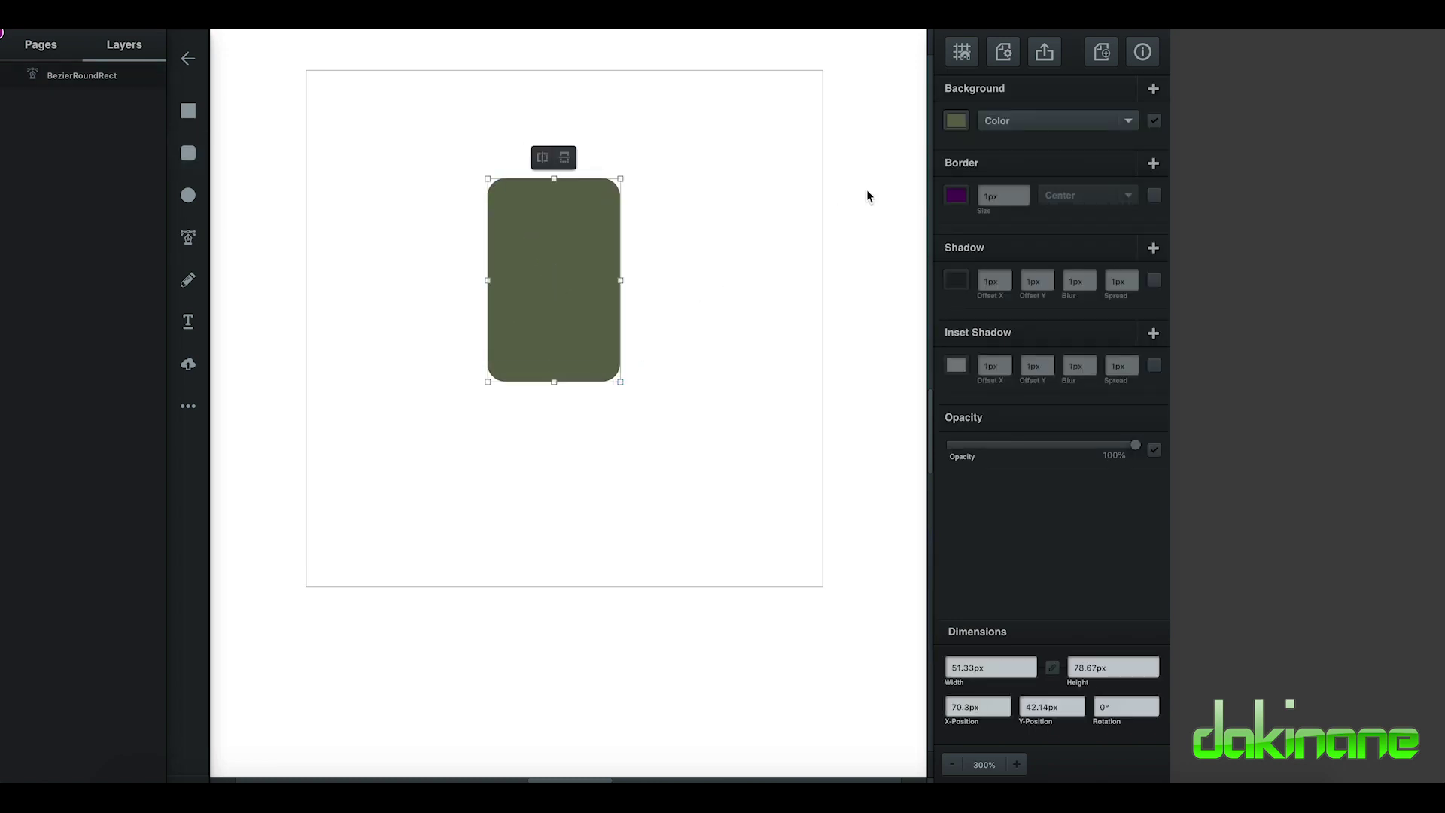
Fill the rounded rectangle with the skin-tone colour #d7a56f
click(955, 122)
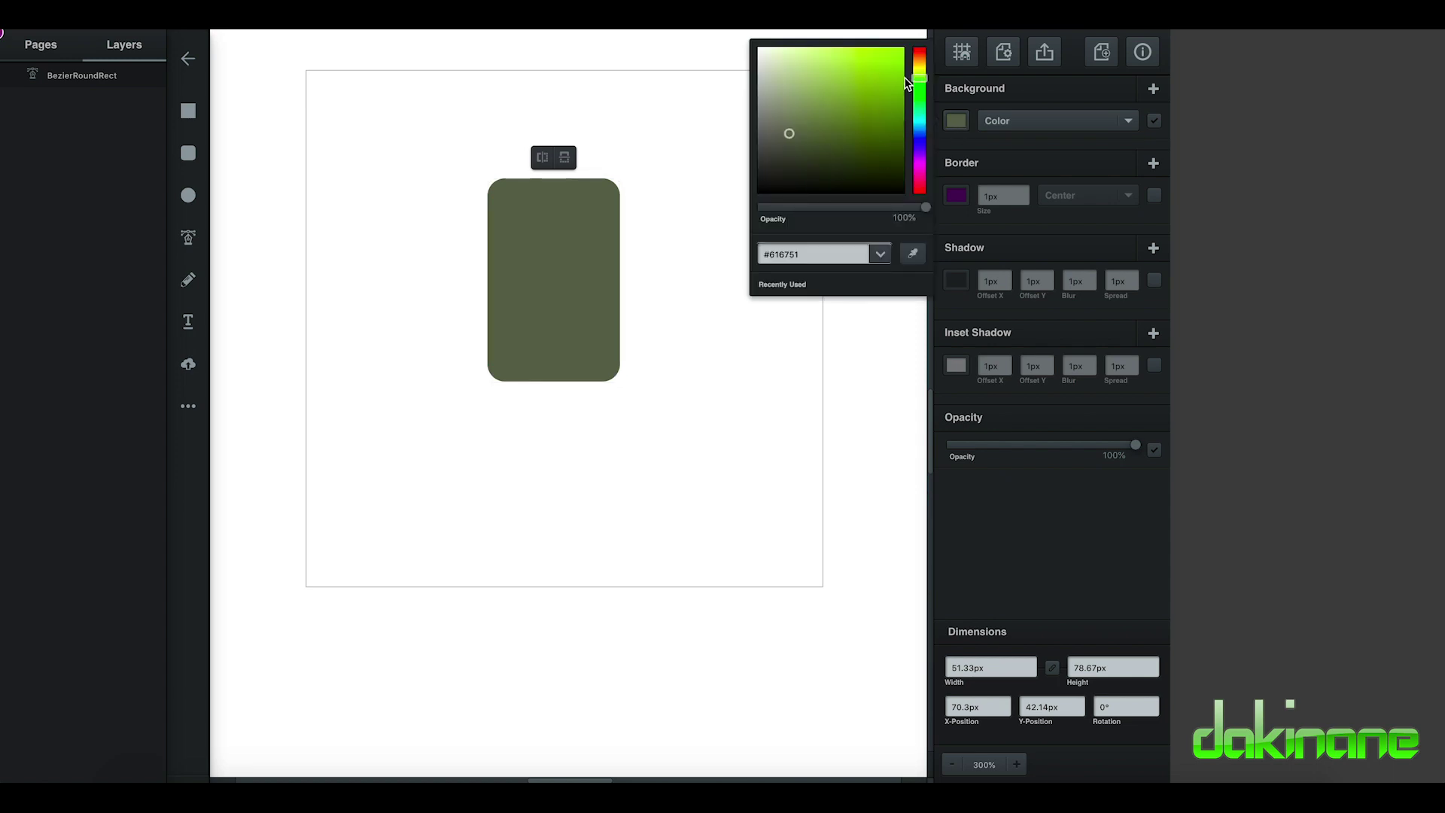
drag(920, 78, 921, 66)
drag(790, 131, 821, 52)
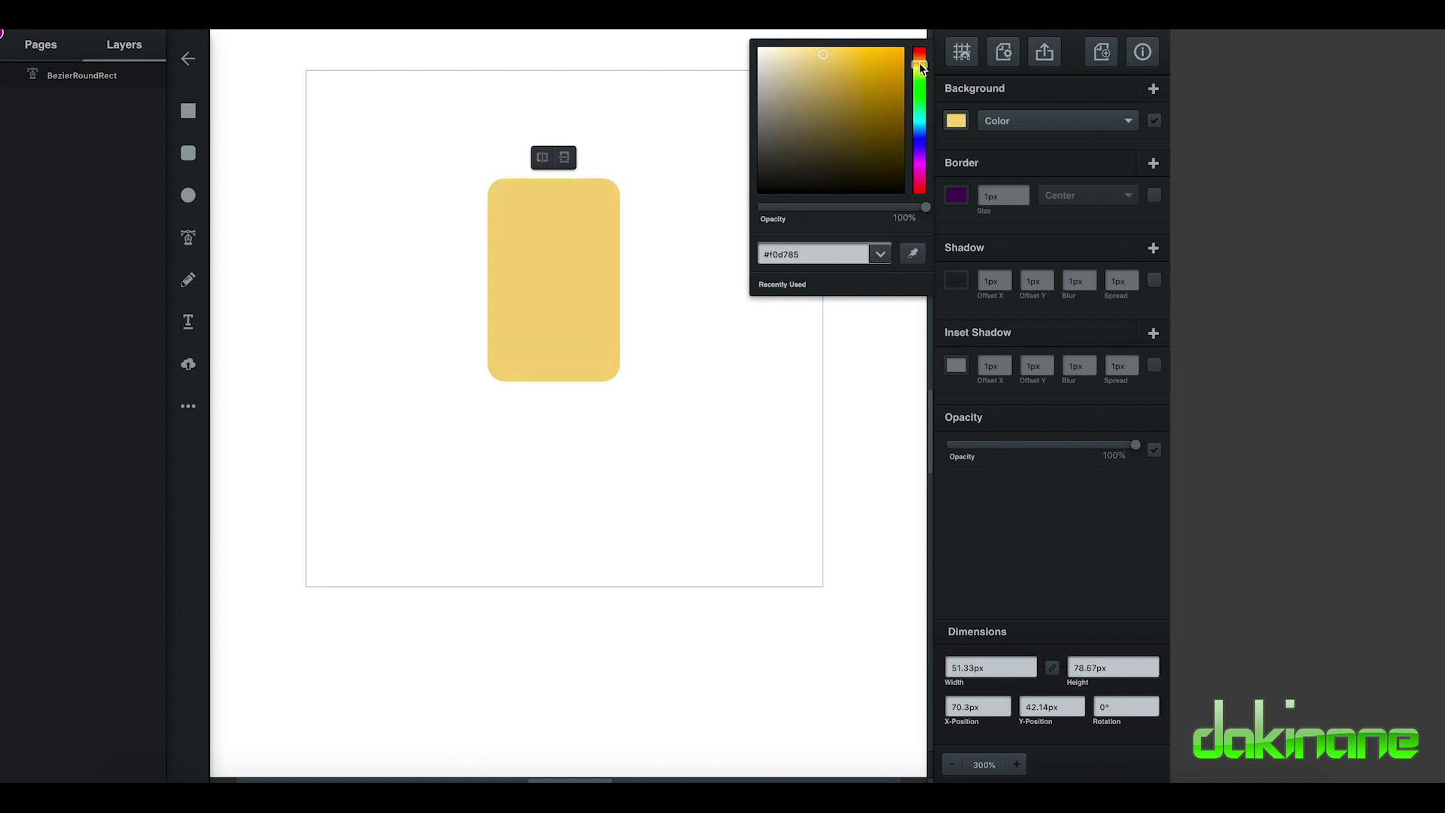
drag(918, 62, 919, 60)
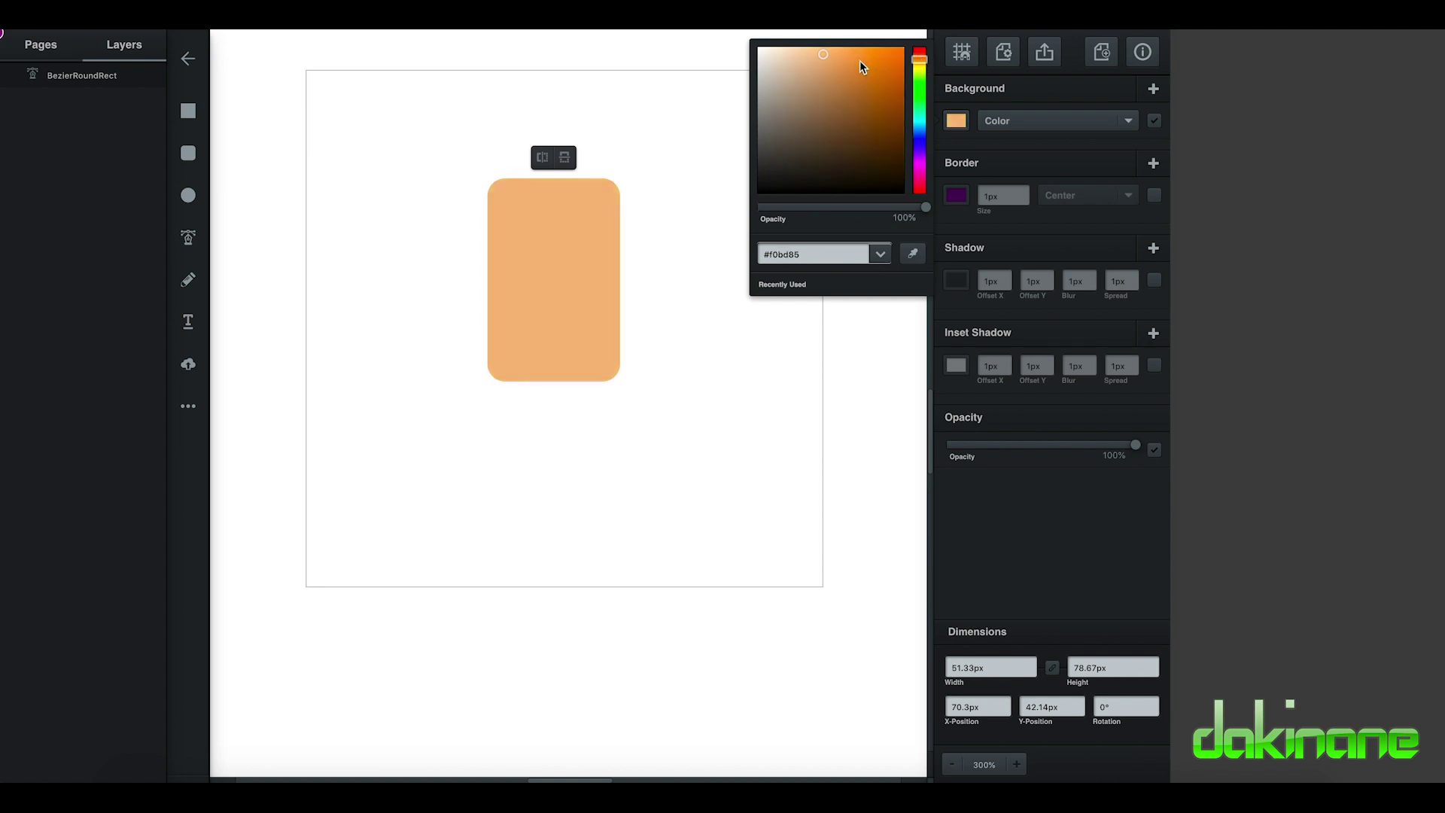
drag(826, 54, 830, 66)
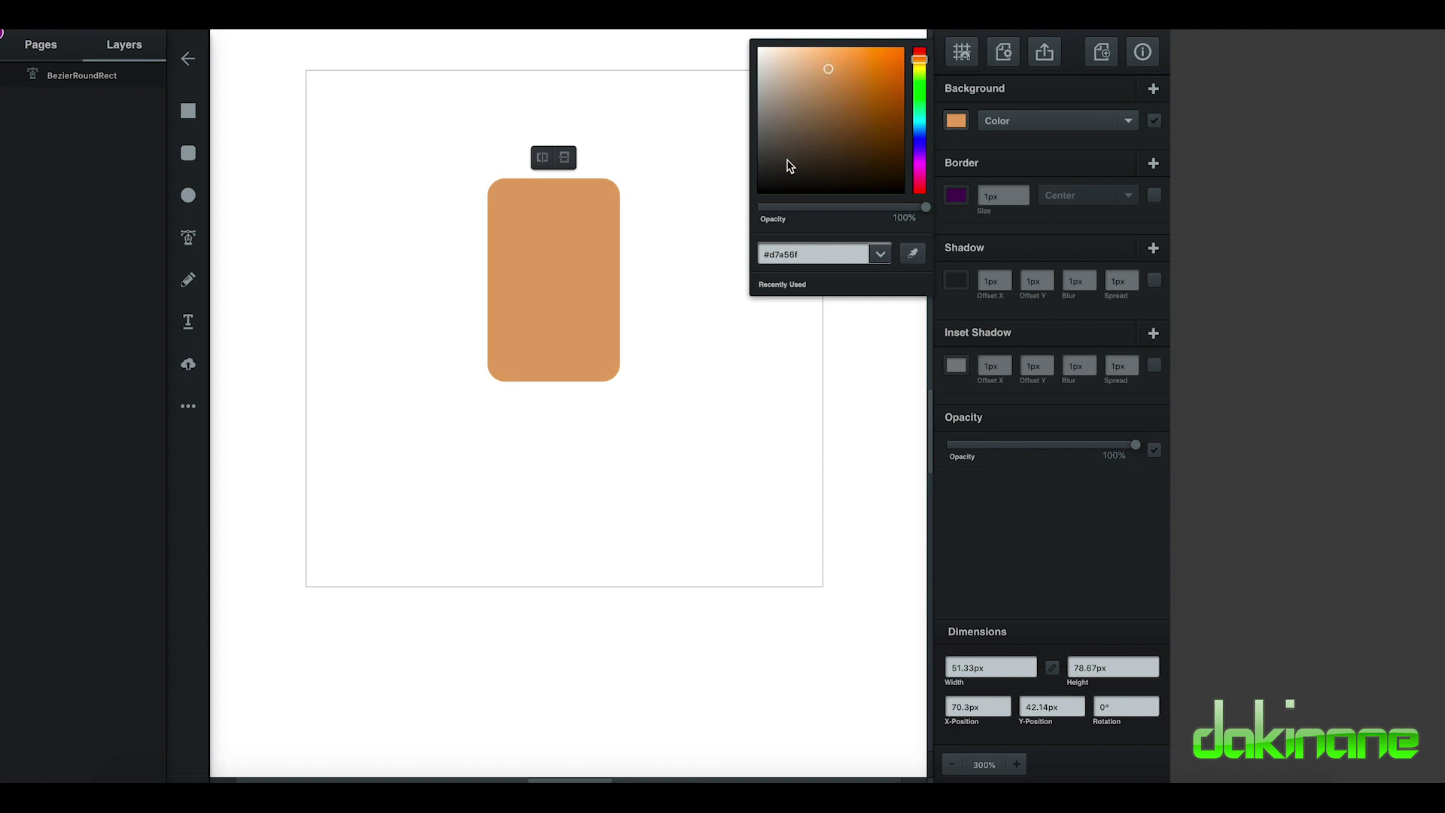
click(696, 324)
Fully round all four corners of the rectangle into a capsule head and reposition it at about X 68 px, Y 32 px
mouse_move(540, 281)
mouse_down()
mouse_move(592, 302)
mouse_move(520, 246)
mouse_move(549, 261)
mouse_up()
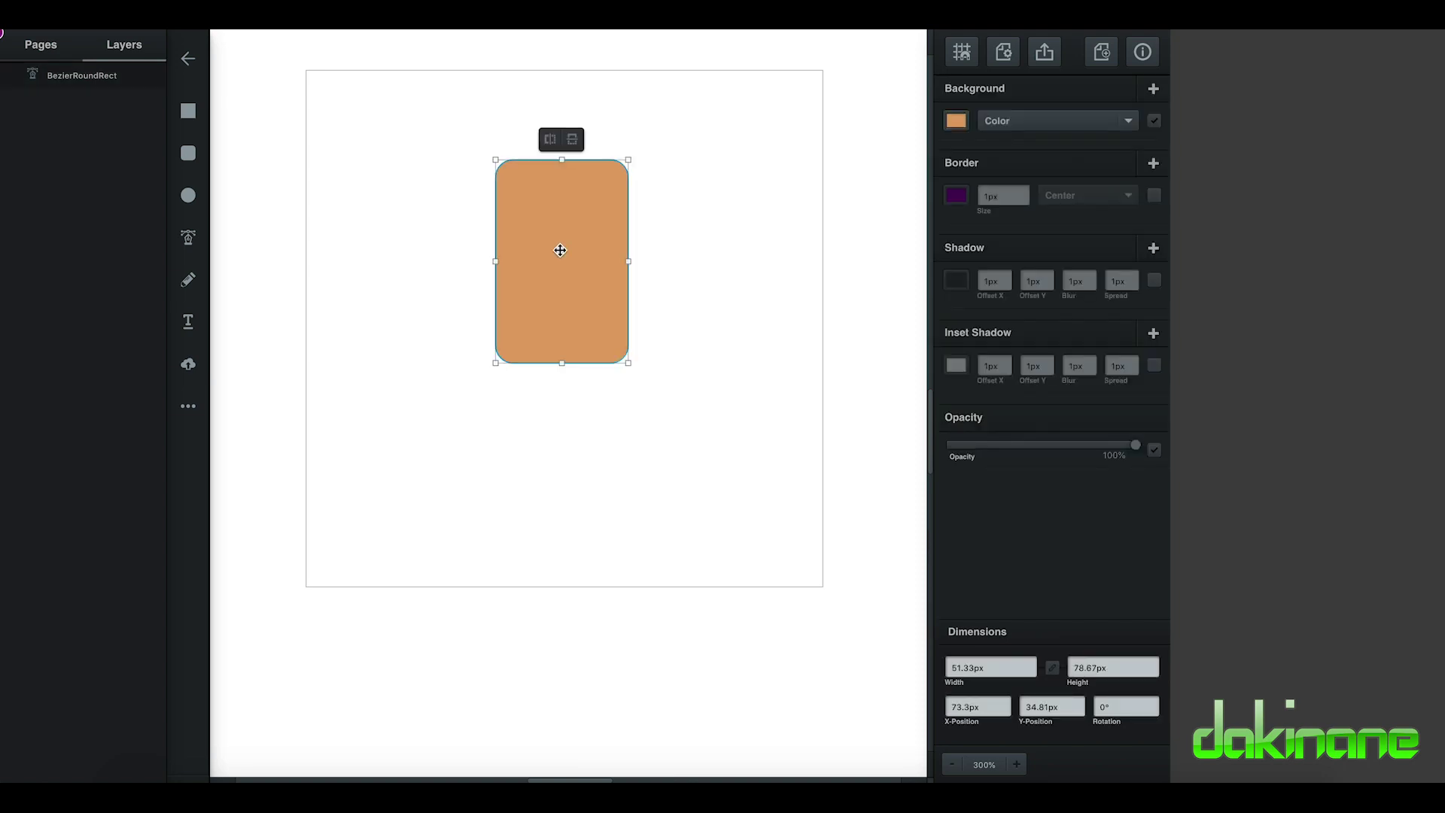
double_click(560, 250)
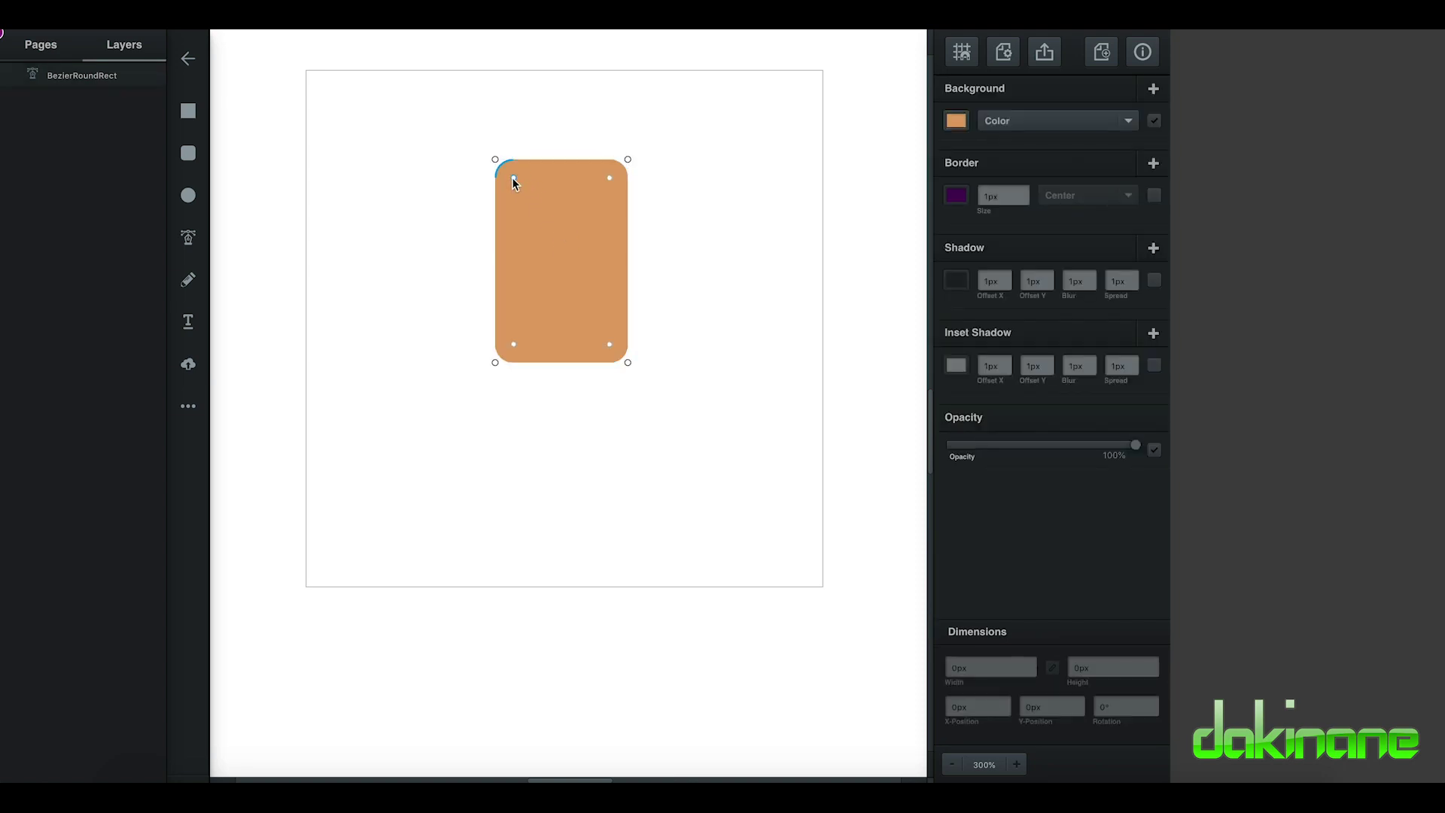
drag(512, 179, 574, 205)
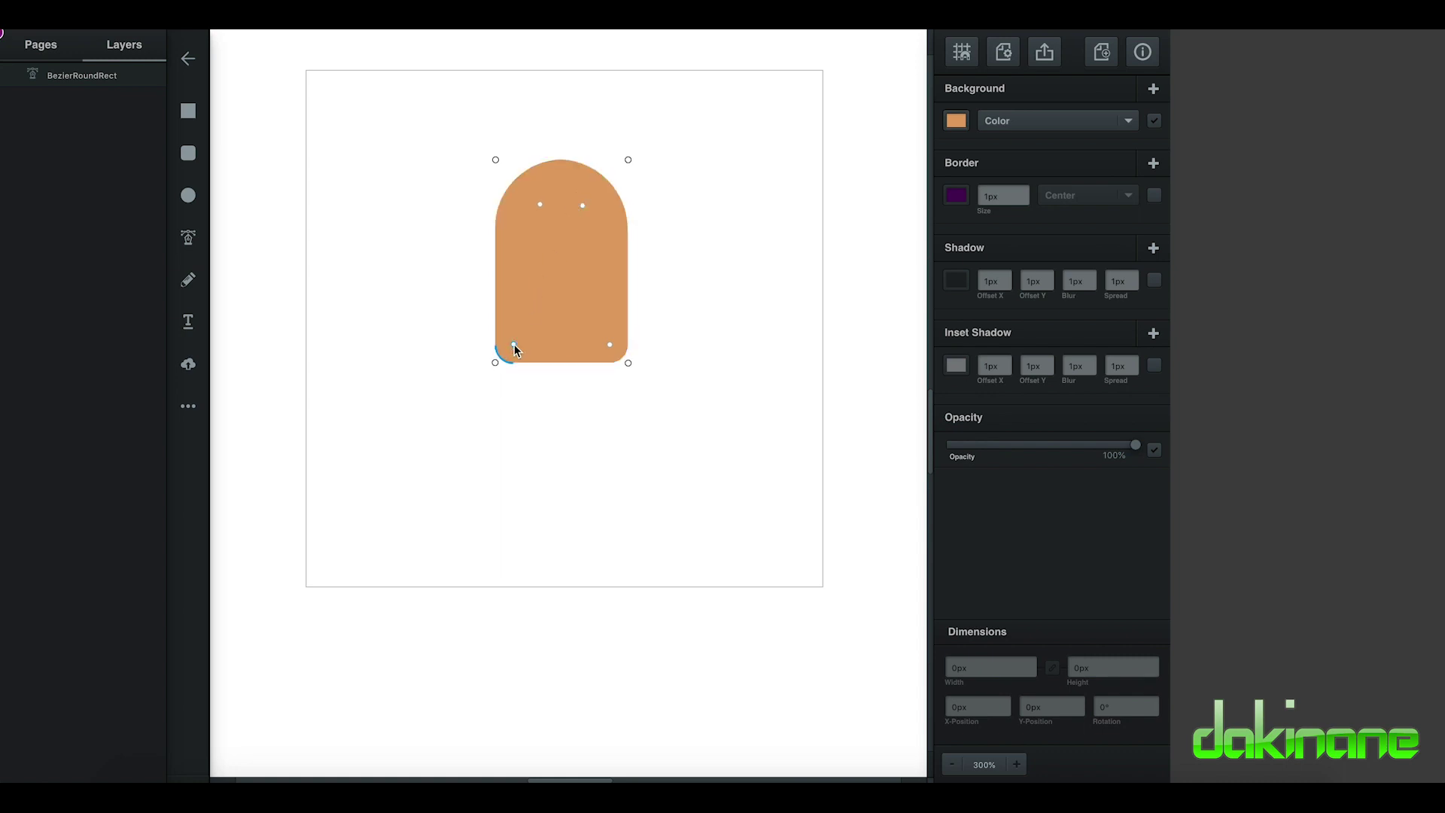
drag(513, 344, 543, 306)
drag(608, 342, 575, 318)
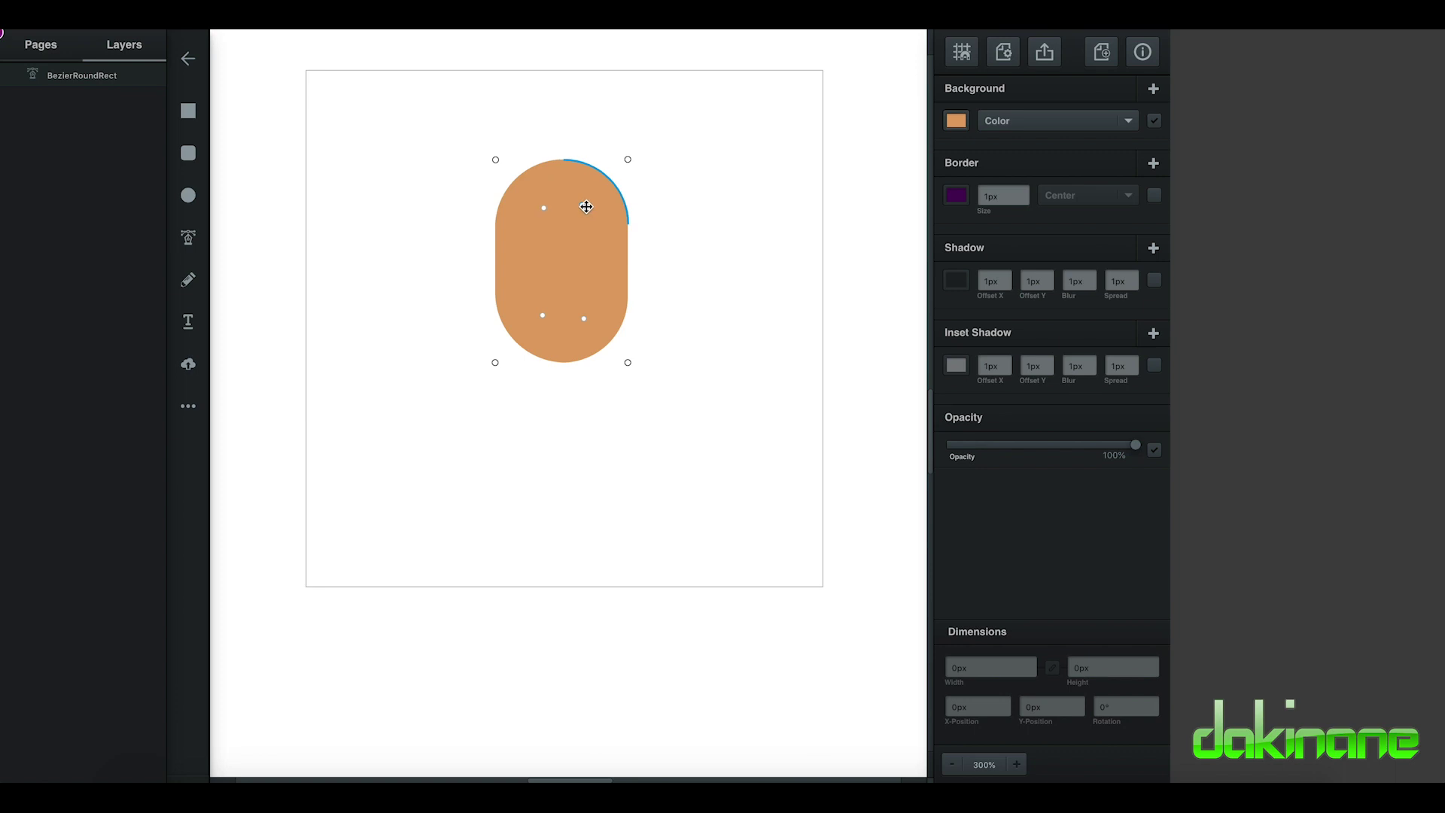
drag(539, 203, 541, 205)
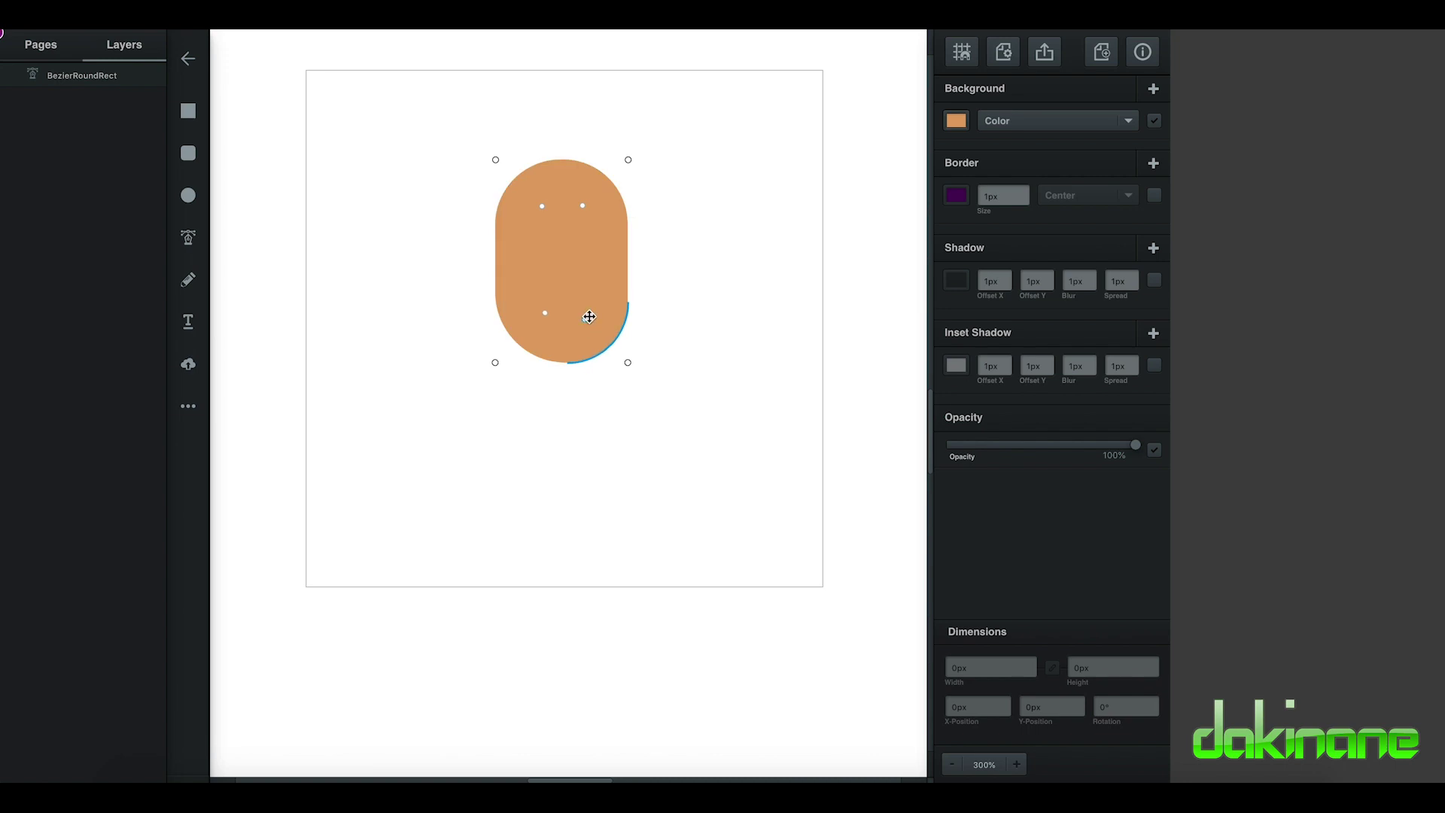
drag(545, 314, 543, 318)
click(693, 283)
mouse_move(584, 264)
mouse_down()
mouse_move(523, 303)
mouse_move(567, 258)
mouse_up()
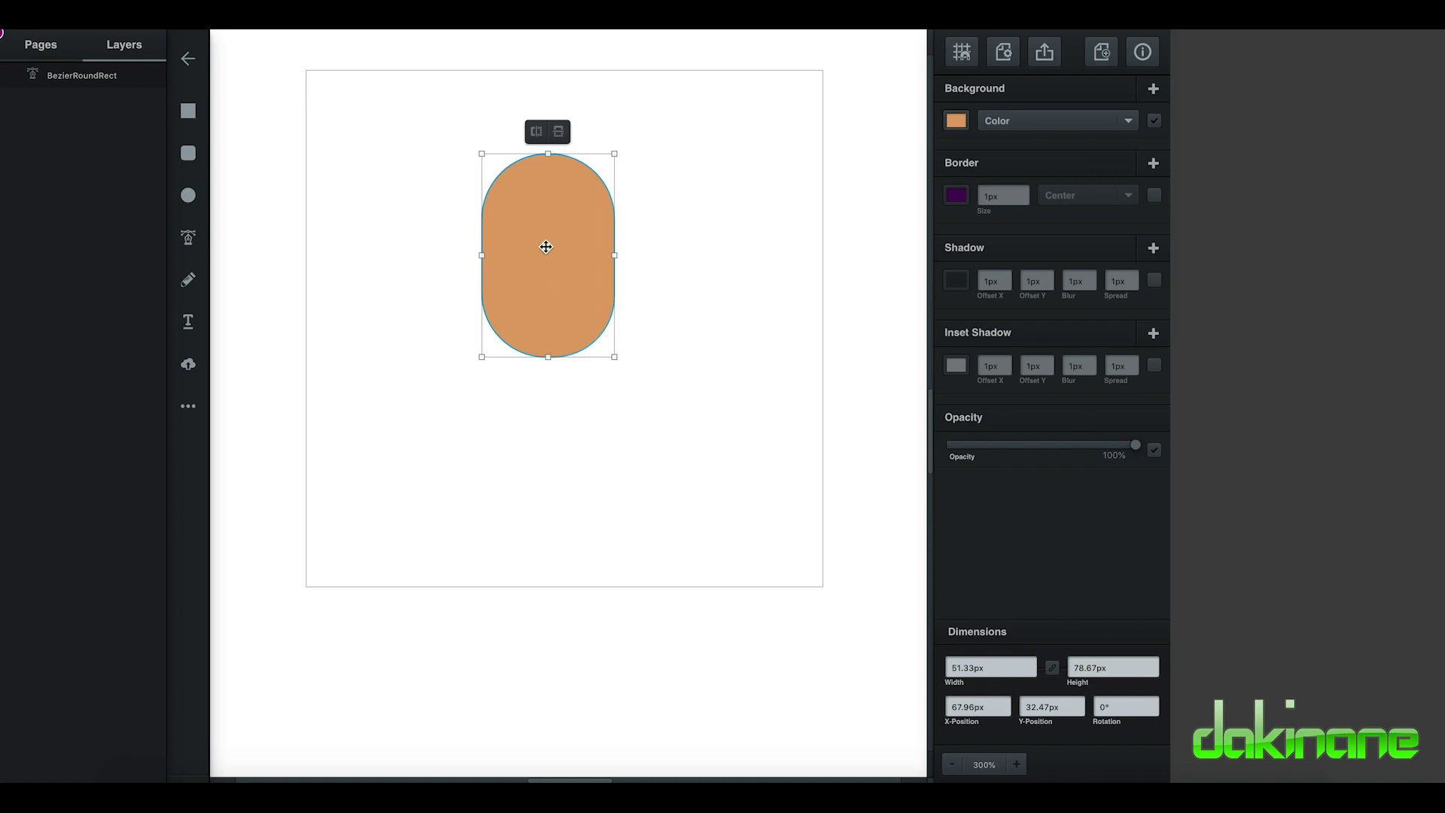
Duplicate the head capsule twice and place one copy to its upper right and the other to its lower right
key(ctrl+d)
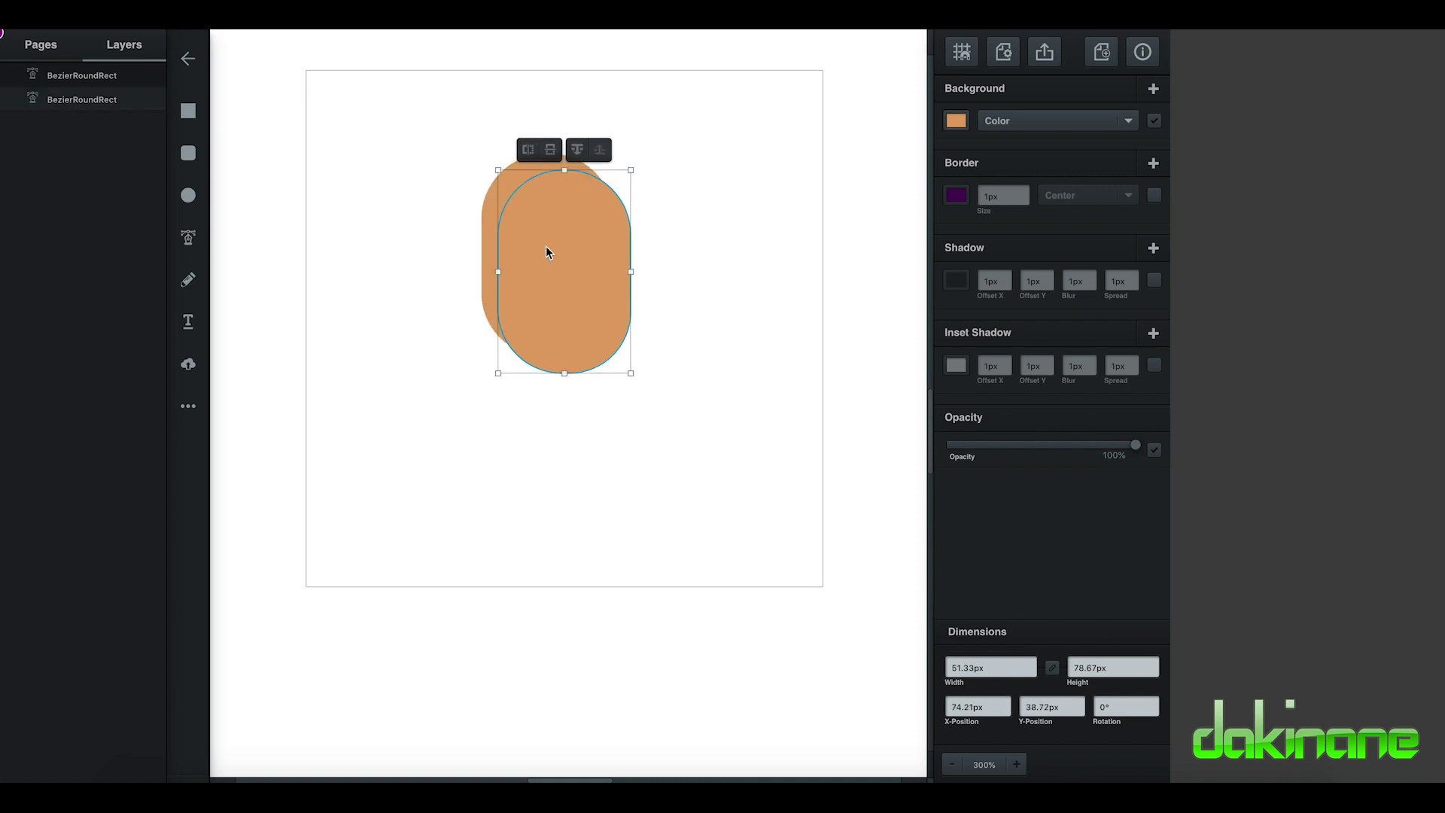
drag(574, 257, 715, 319)
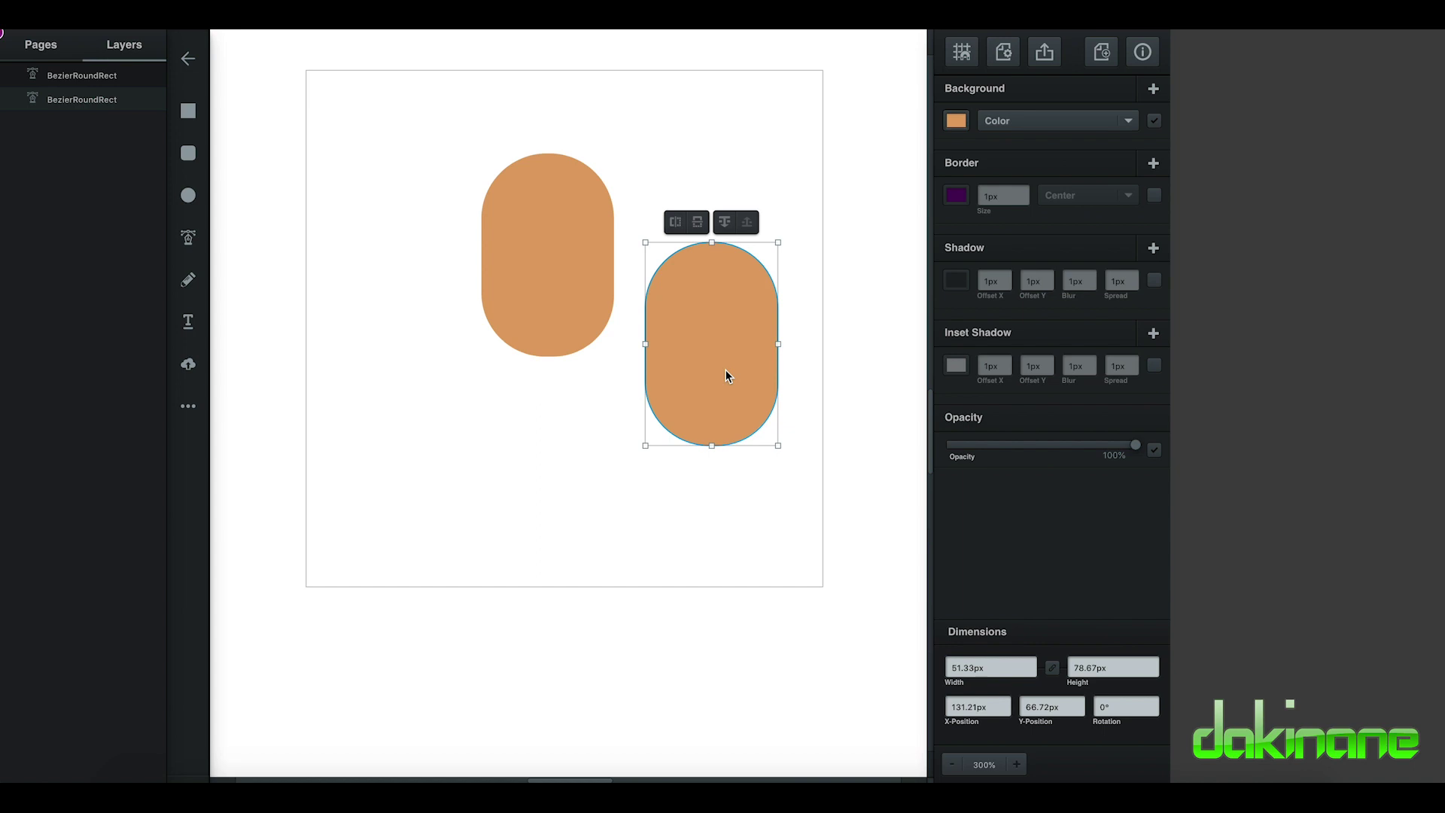
key(ctrl+d)
drag(738, 374, 677, 483)
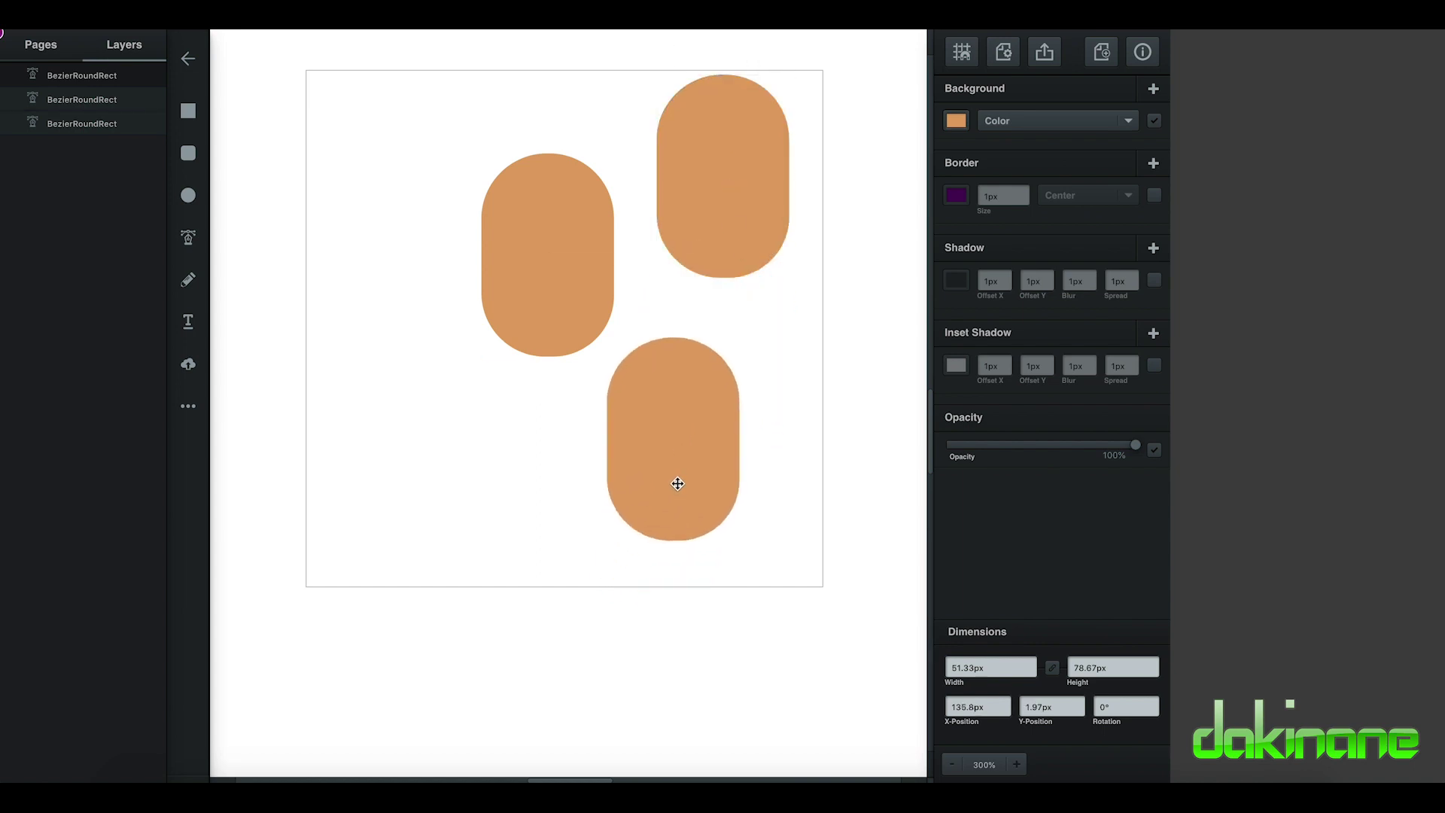
Shrink the lower capsule copy into a neck about 24 px wide and 46 px high and place it below the head
drag(738, 540, 677, 445)
drag(644, 395, 609, 456)
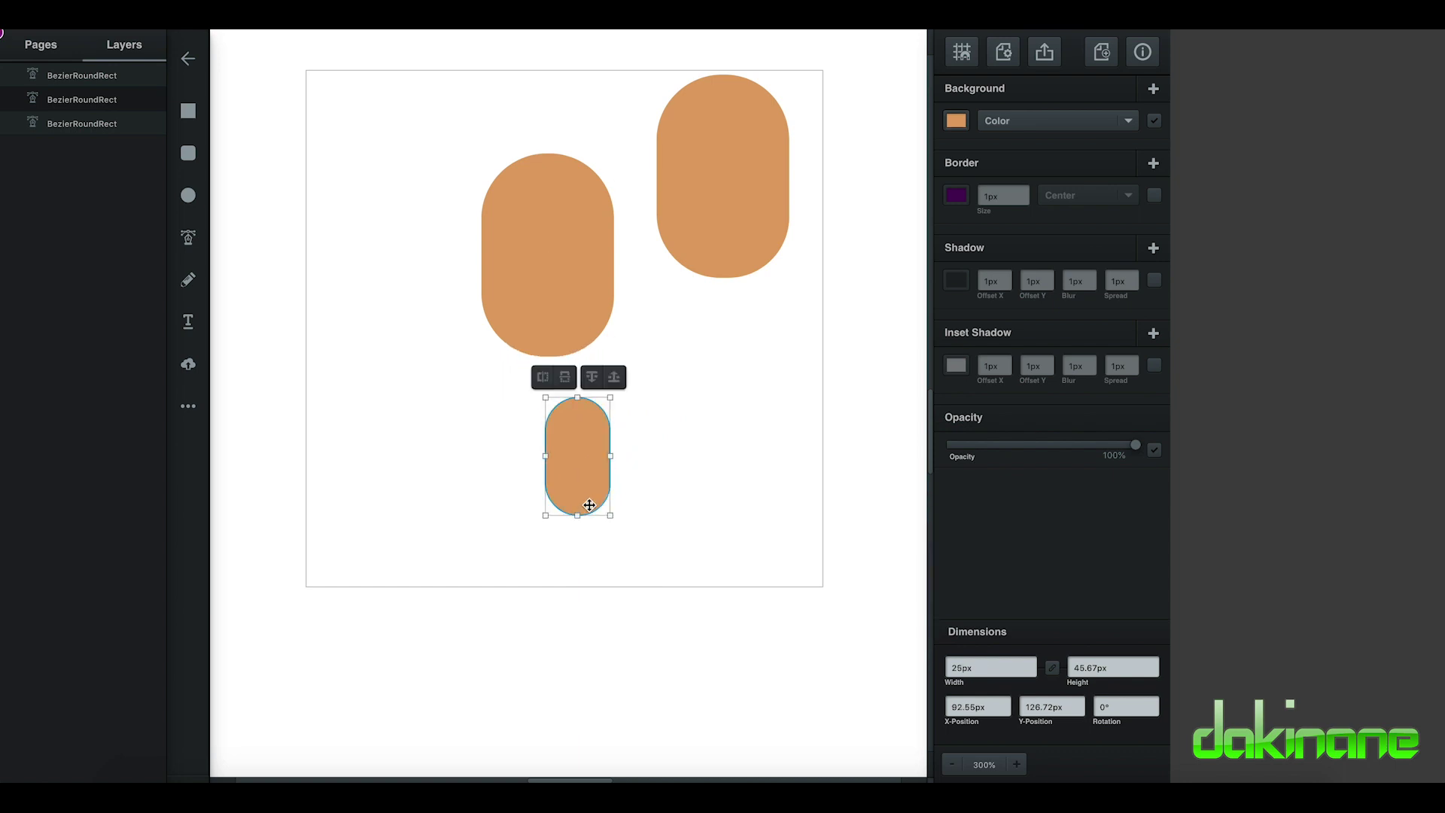
drag(609, 455, 653, 492)
Duplicate the neck capsule and overlap one copy with the lower end of the repositioned large copy
drag(727, 222, 736, 308)
drag(661, 486, 729, 381)
key(ctrl+d)
click(745, 305)
click(803, 444)
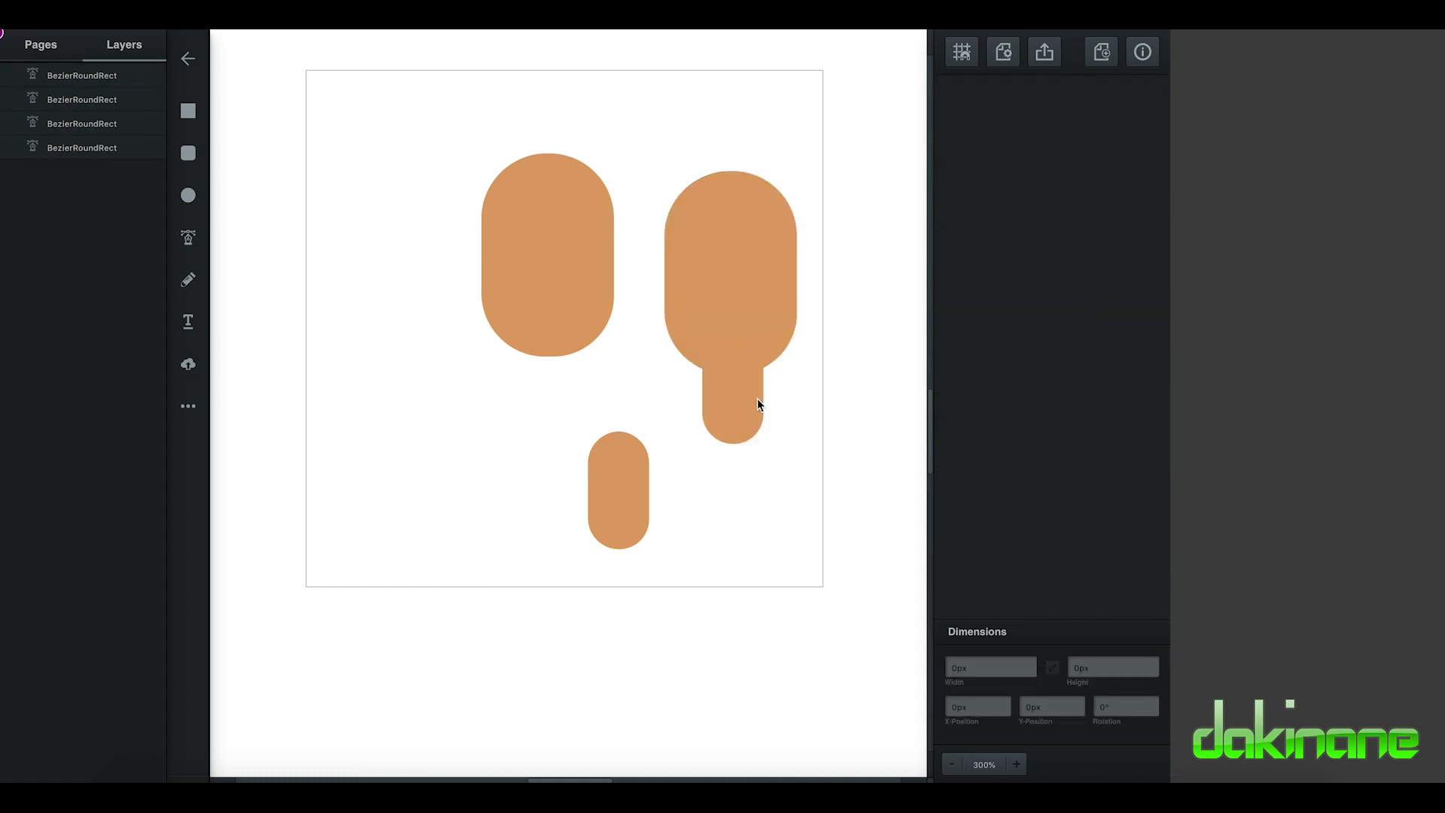
drag(732, 390, 732, 366)
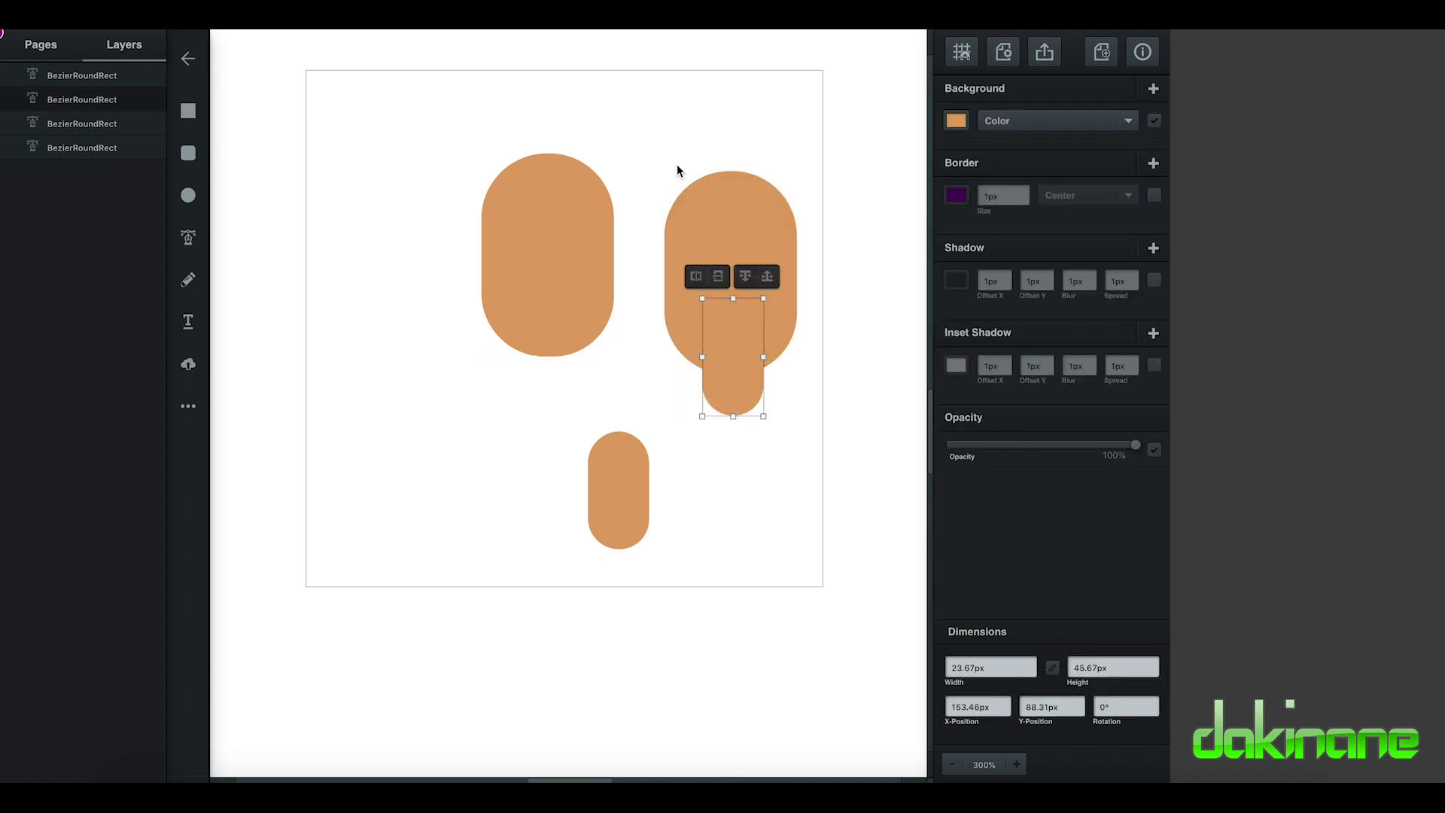
Intersect the large capsule copy with the overlapping neck capsule to form the neck shadow
drag(657, 152, 813, 422)
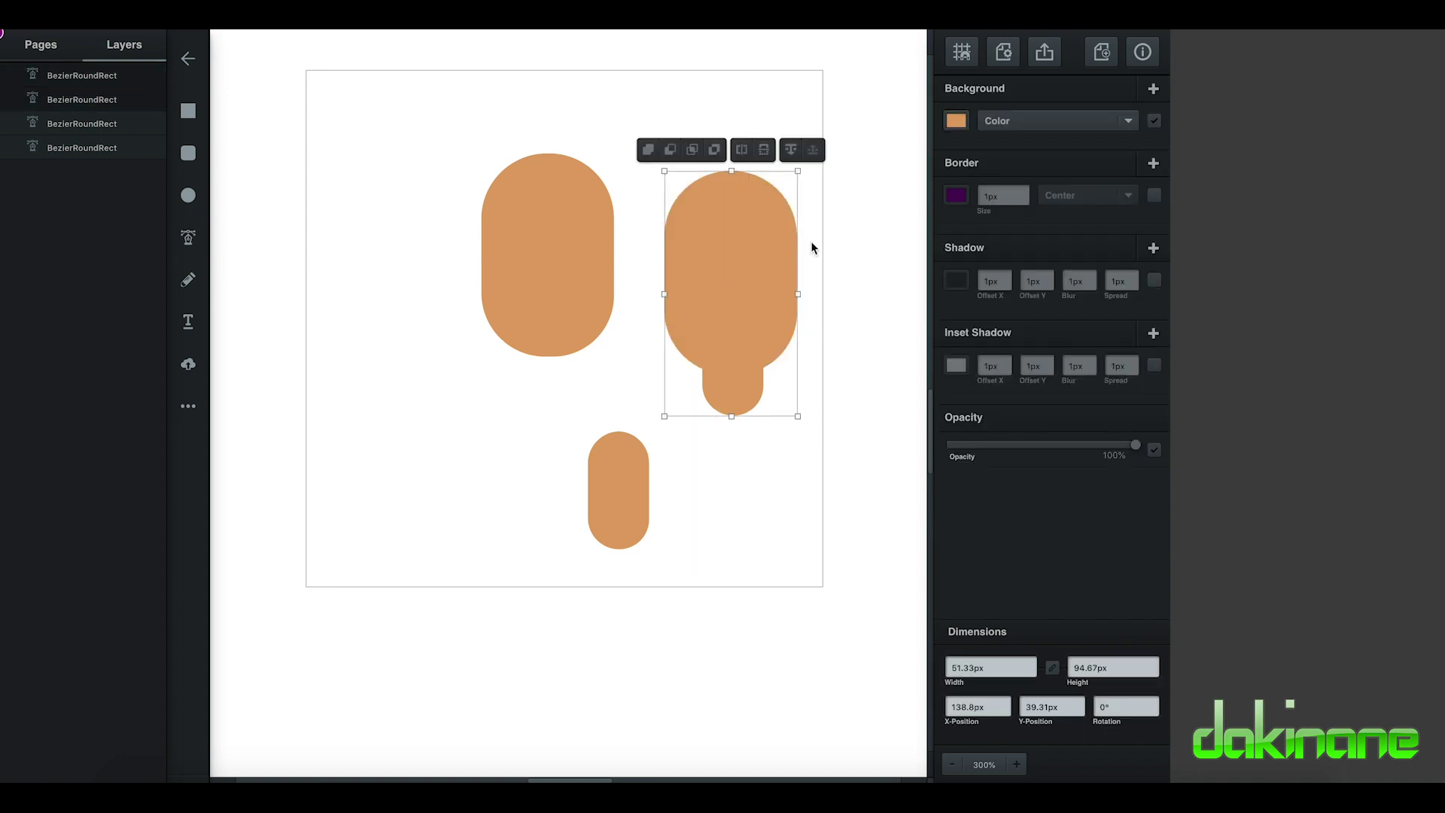
click(693, 150)
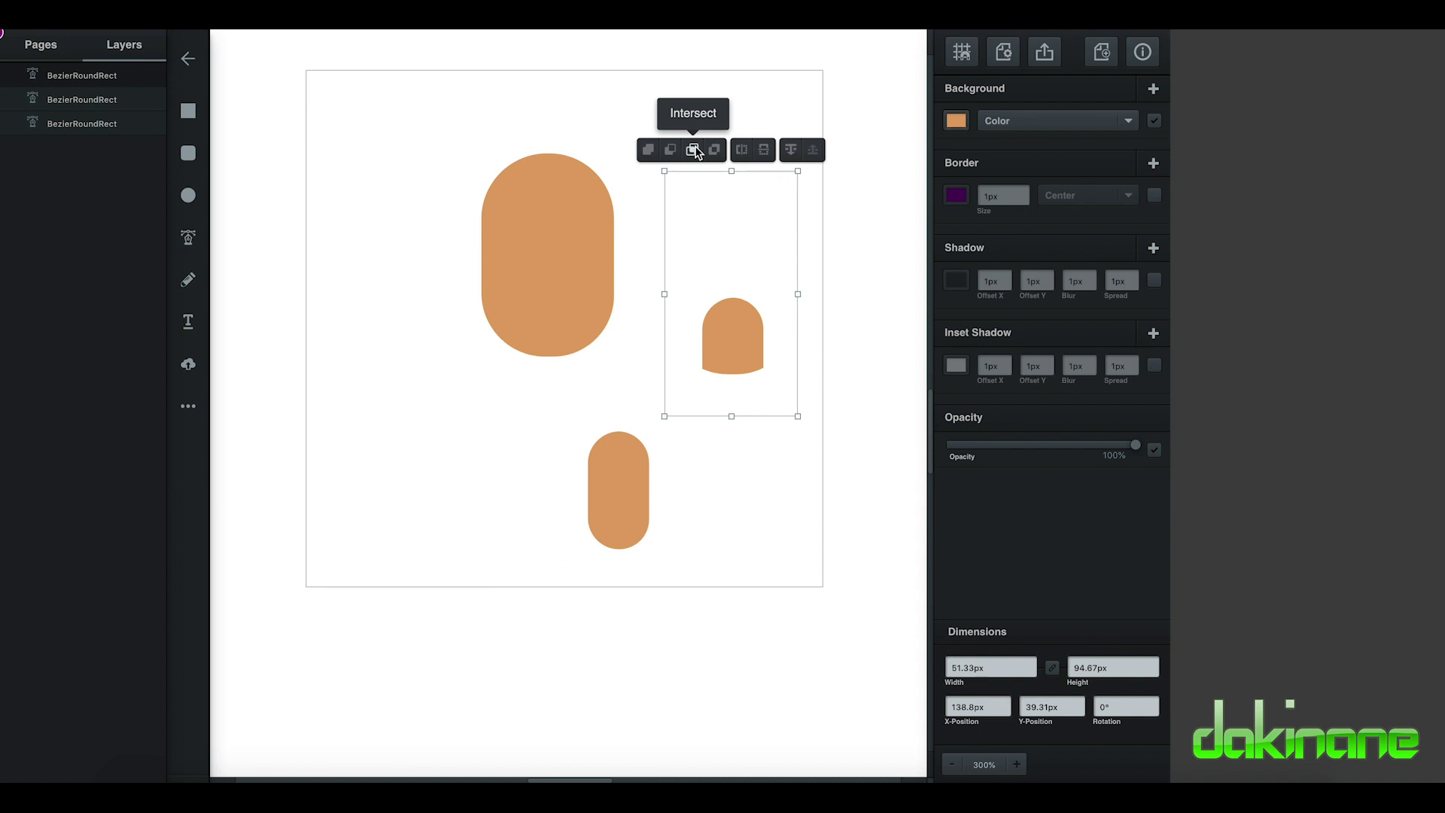
click(694, 150)
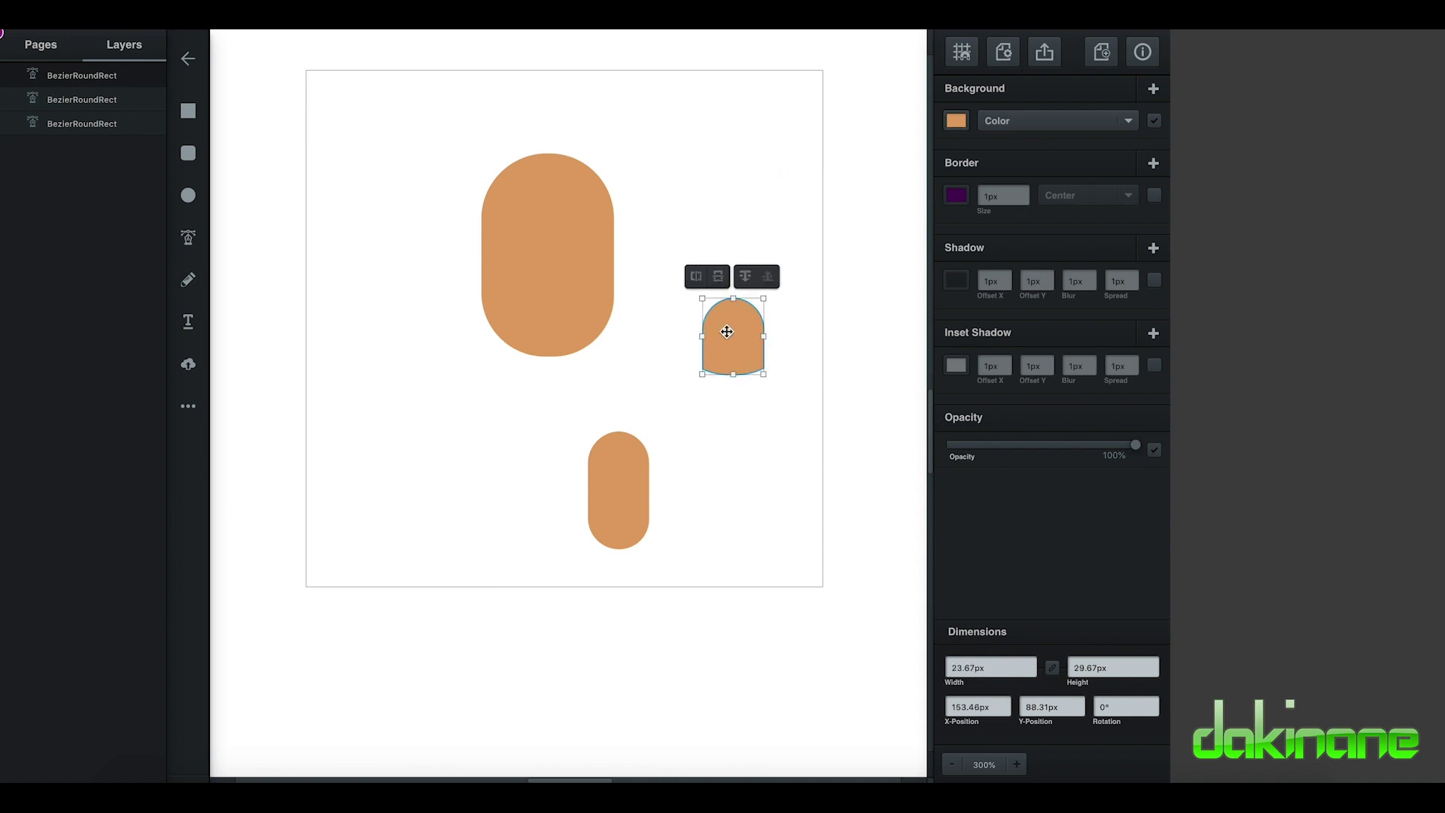
Fill the shadow shape with the darker brown #b3895c and place it over the upper end of the remaining neck capsule
click(955, 120)
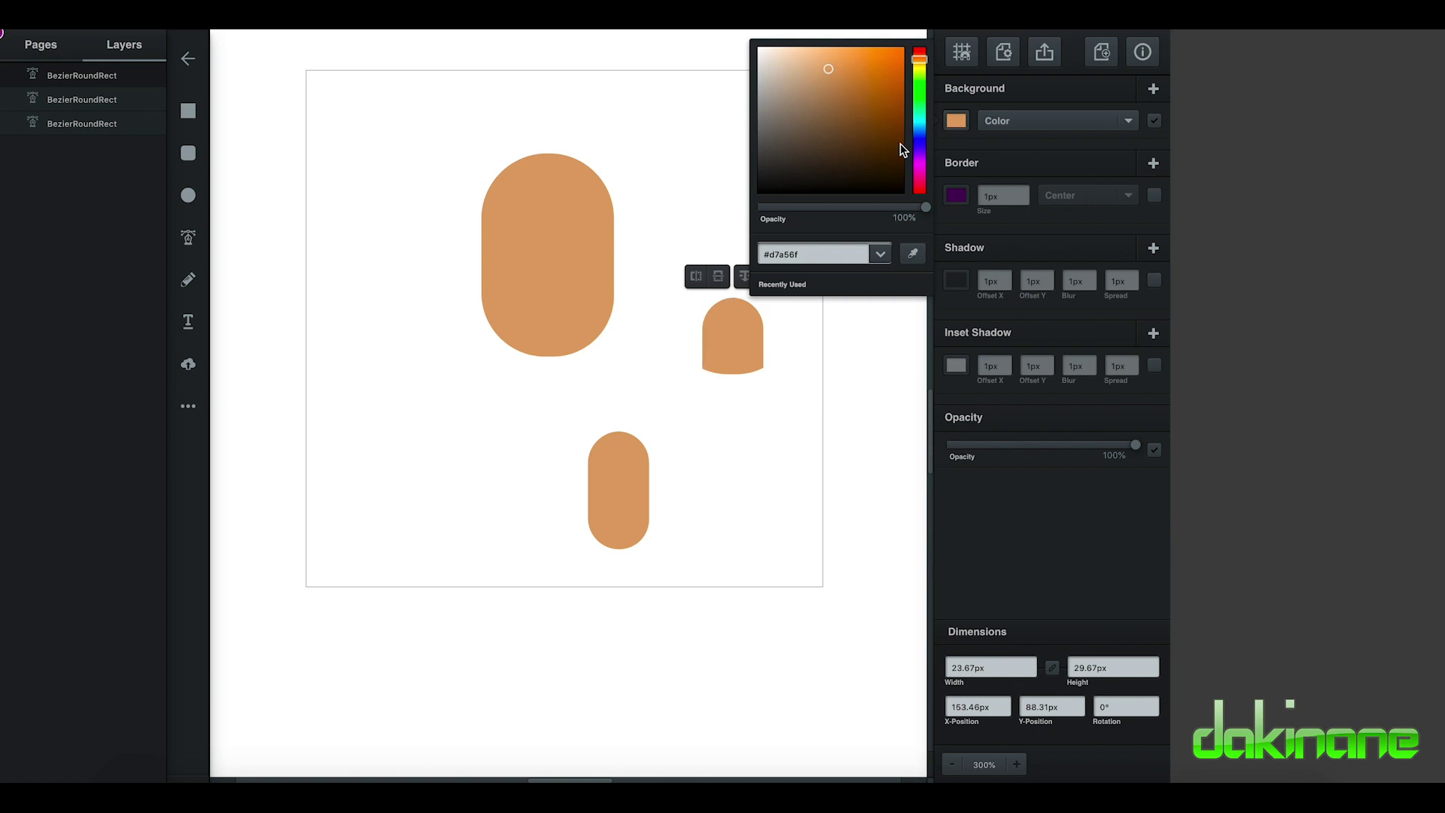
click(828, 89)
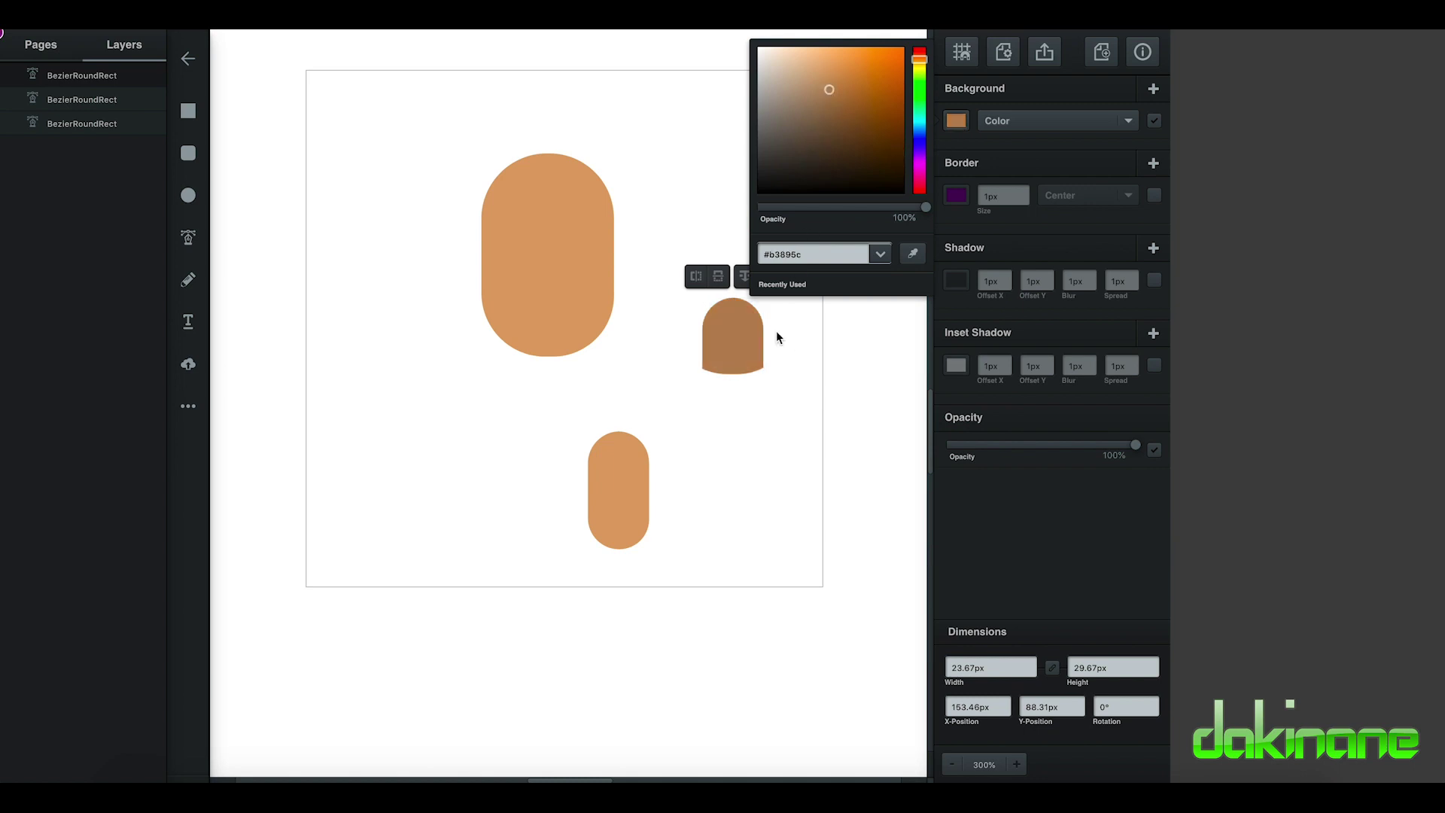
drag(737, 325, 622, 452)
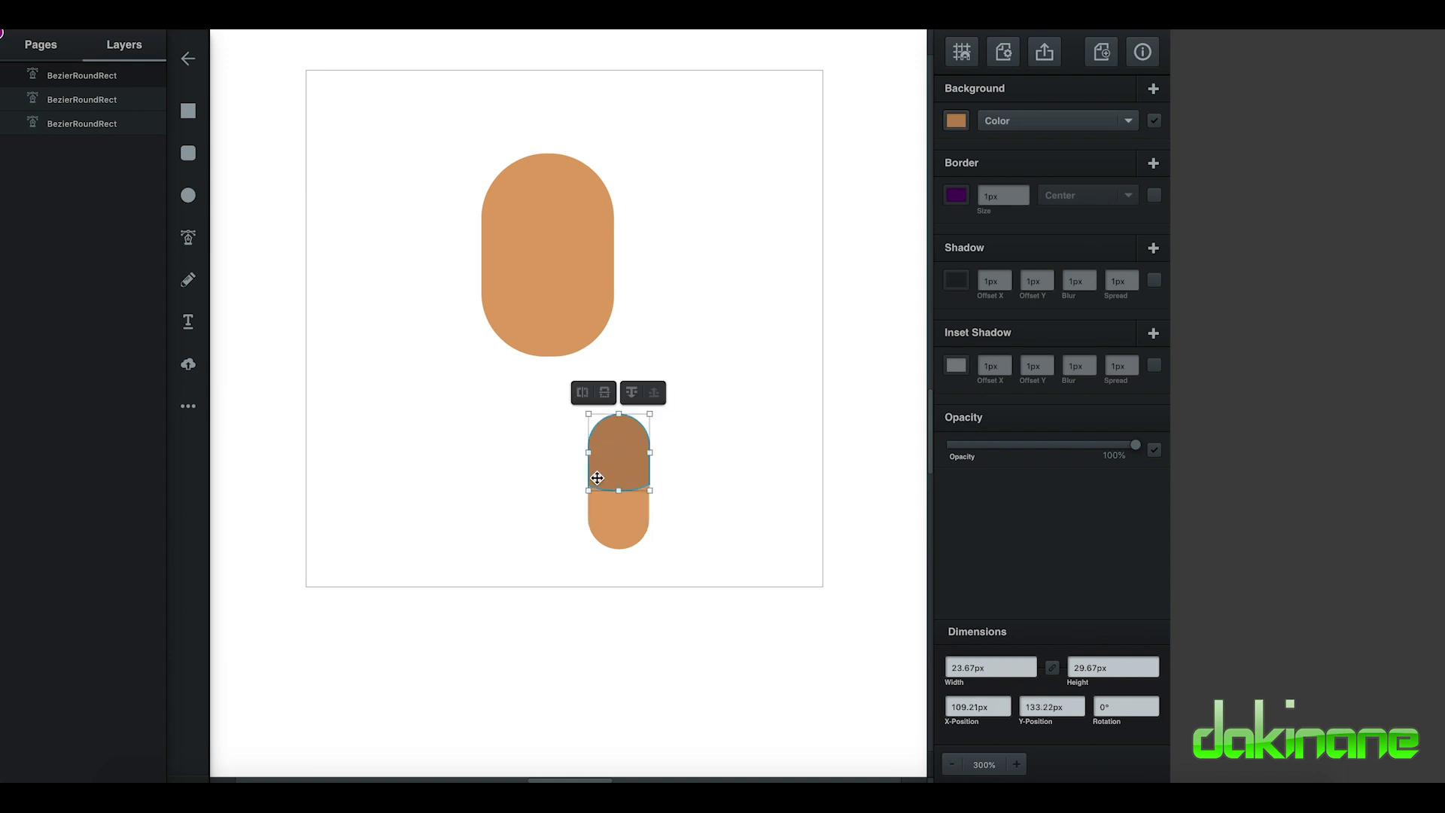
click(719, 374)
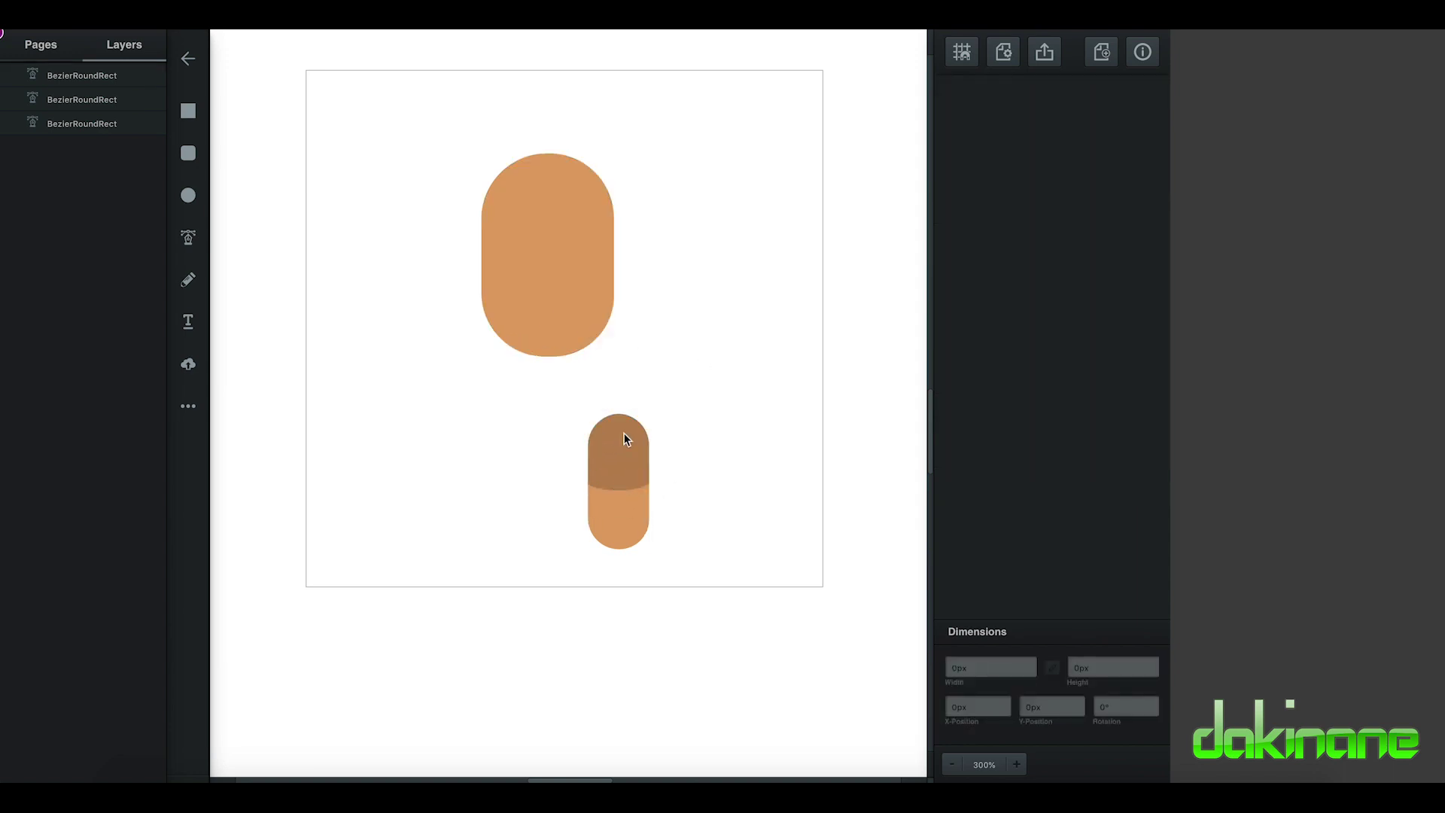
Group the neck capsule and its shadow shape
drag(570, 398, 684, 573)
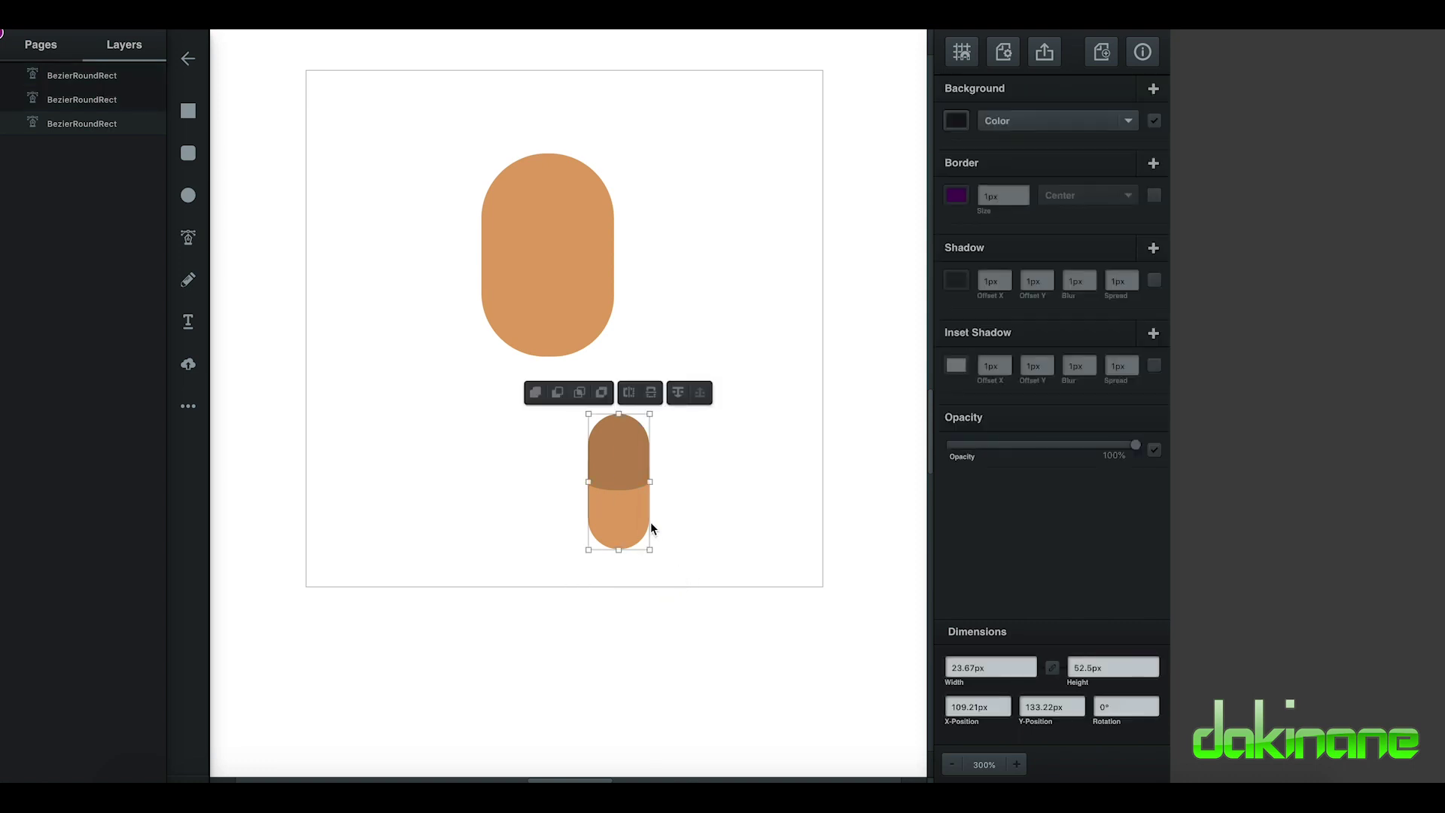
right_click(615, 454)
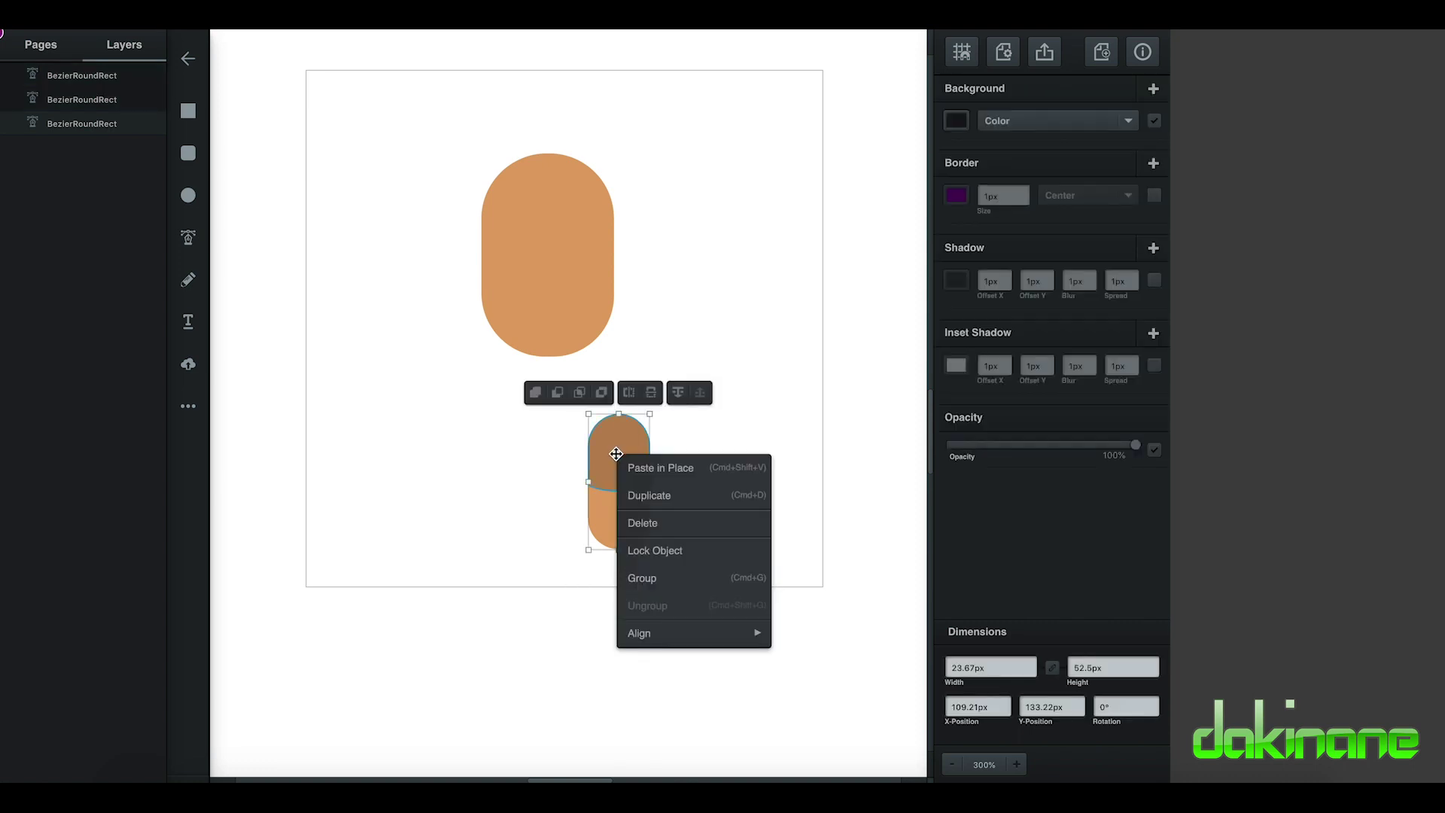
click(635, 574)
Move the neck group under the centre of the head, overlapping its chin, and send the group behind the head
drag(623, 516, 553, 405)
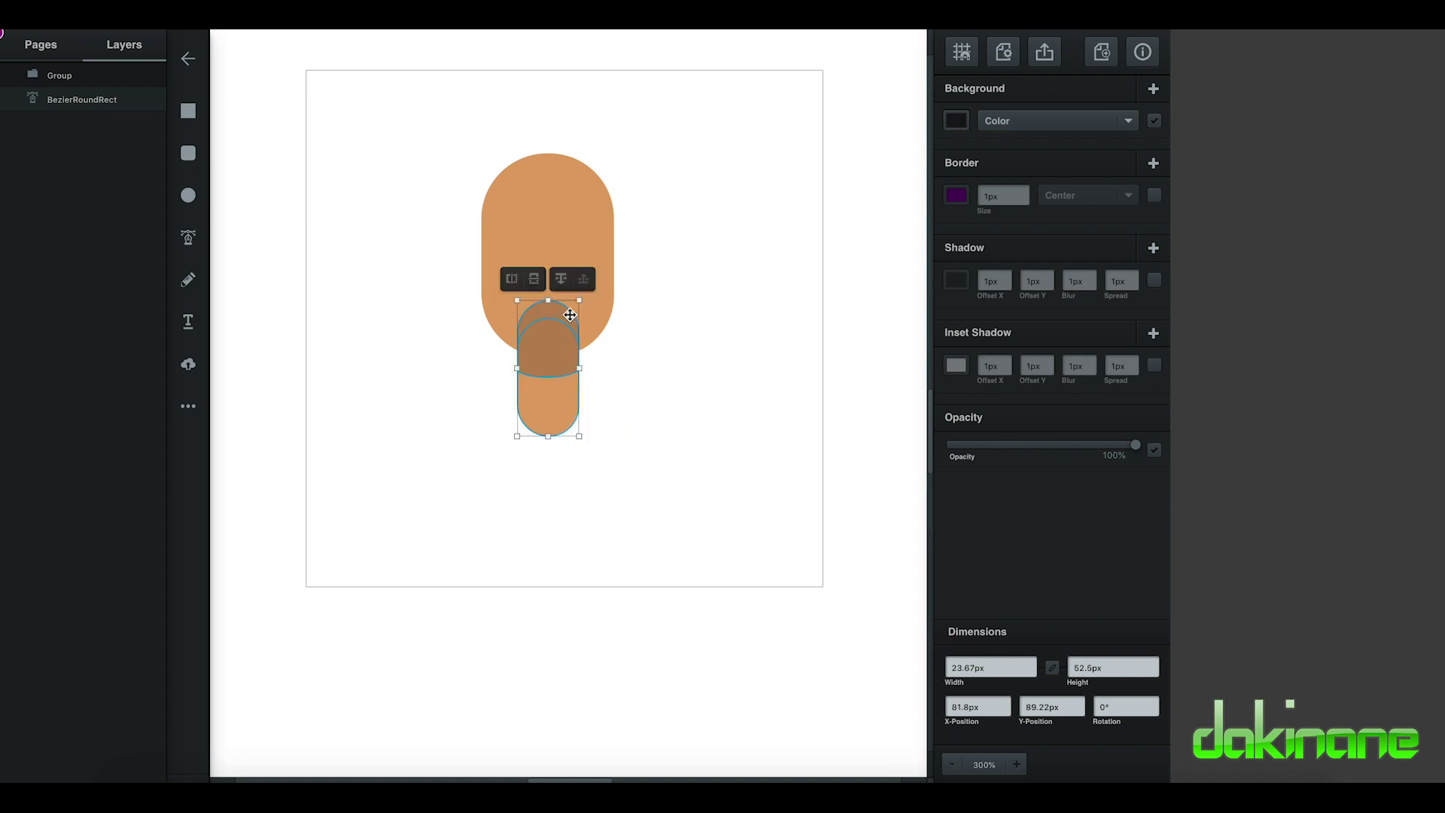
click(562, 280)
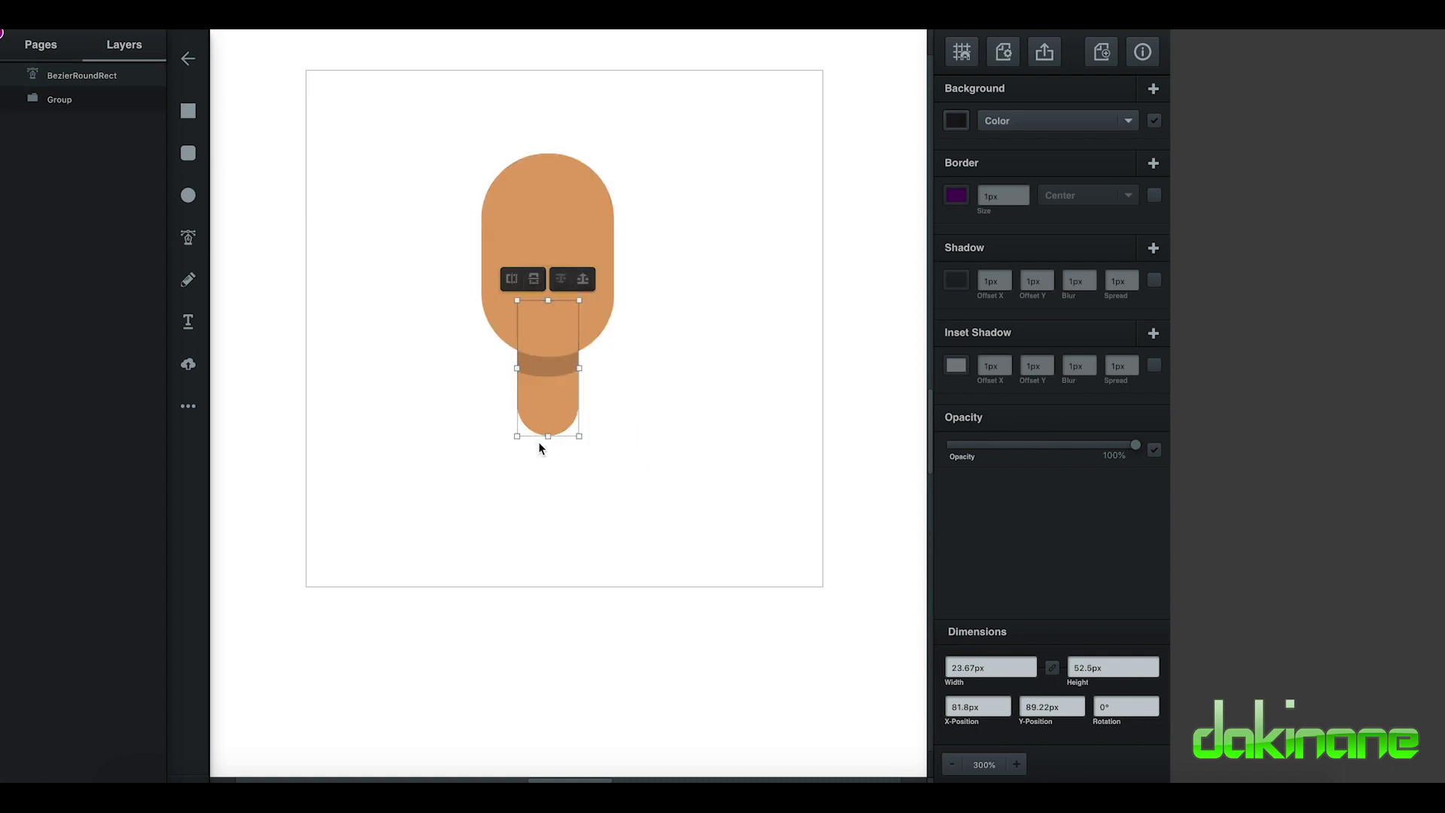
Nudge the neck group slightly upward beneath the head and deselect it
drag(547, 408, 548, 405)
click(371, 174)
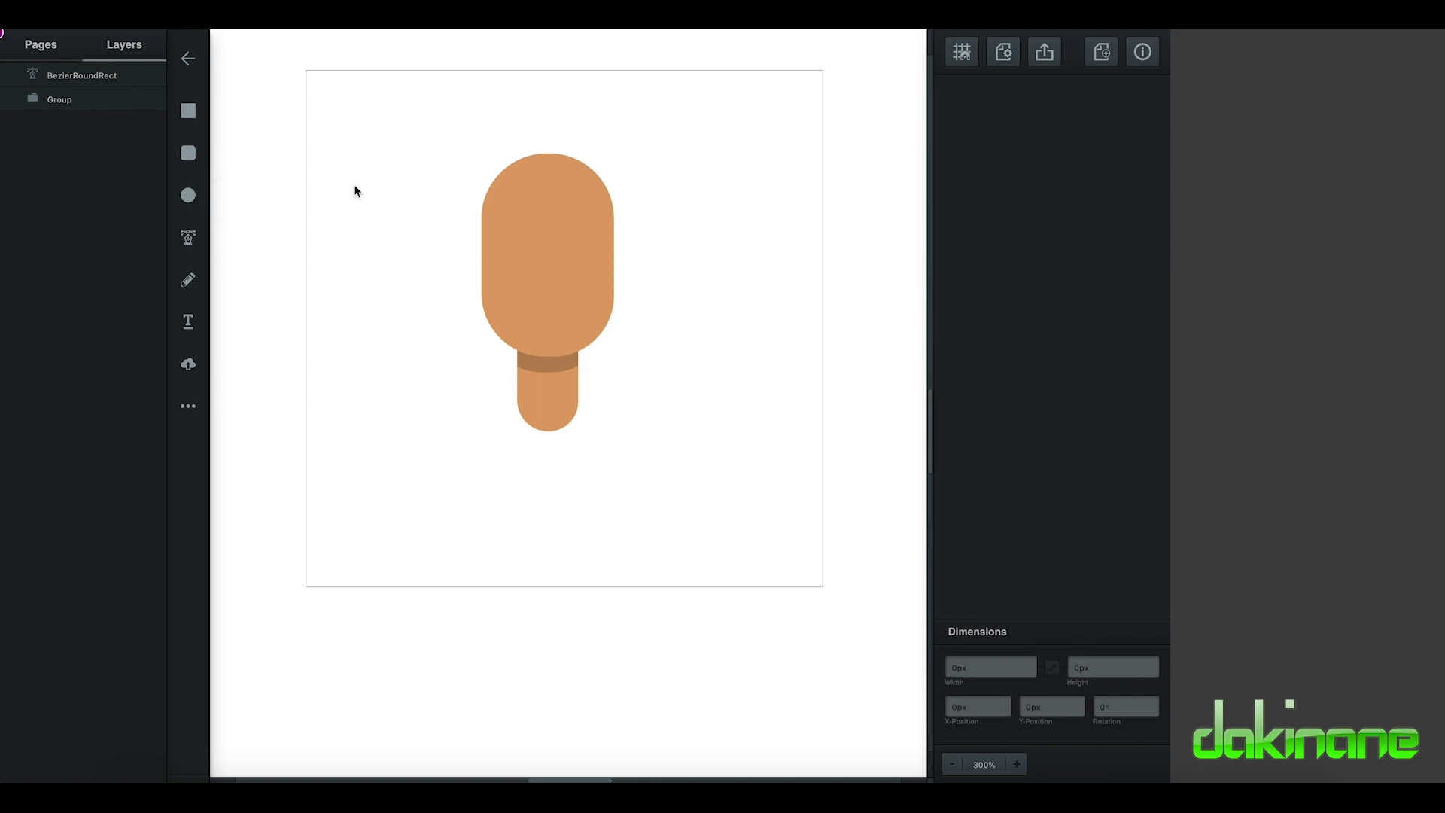
drag(395, 237, 395, 237)
Draw an ellipse about 27 × 29 px to the right of the head and duplicate it
click(189, 195)
drag(334, 184, 752, 393)
key(ctrl+d)
Fill the upper ellipse with the skin colour sampled from the head and move it closer to the head
click(706, 267)
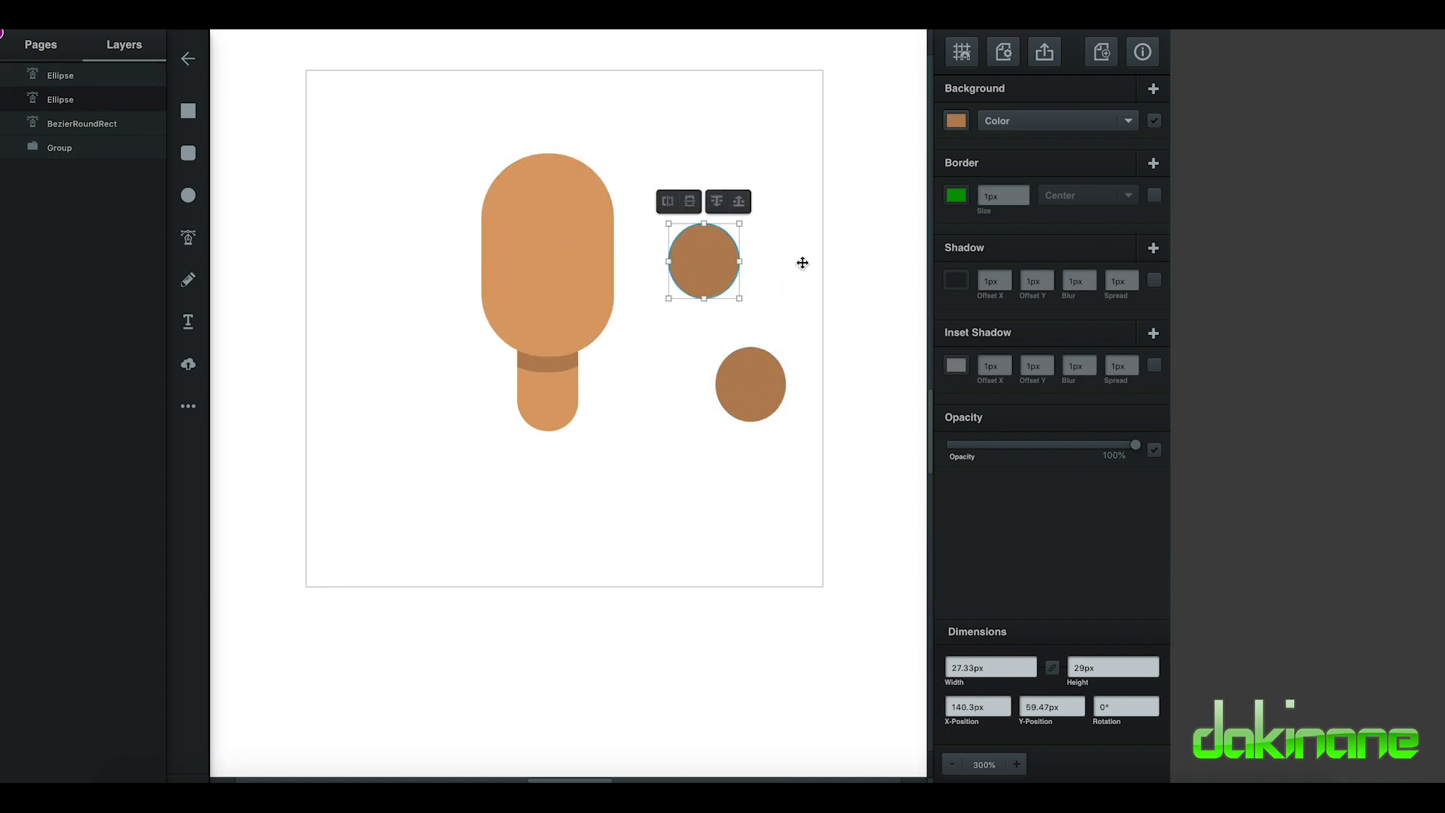
click(959, 124)
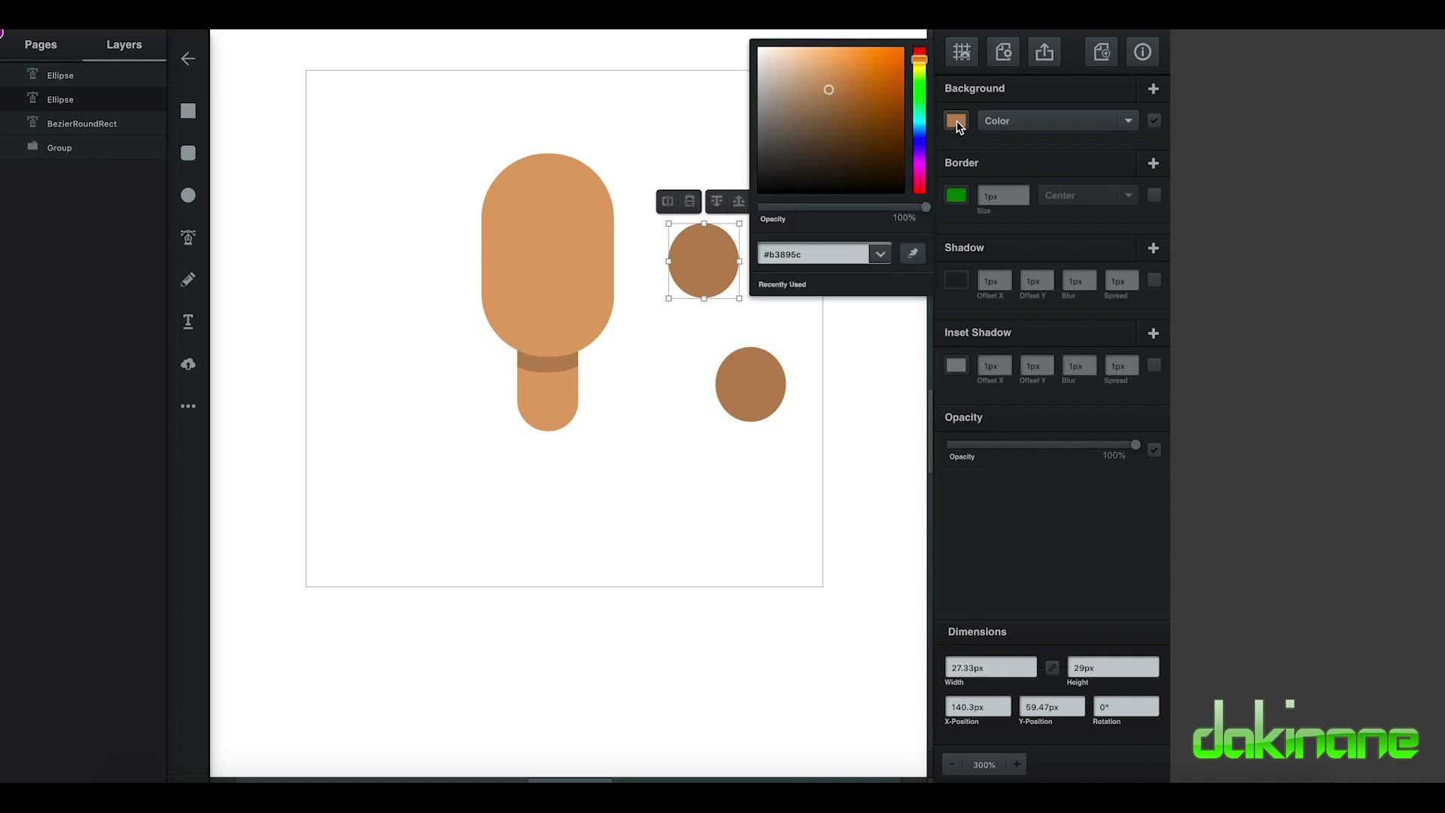
click(914, 256)
click(546, 254)
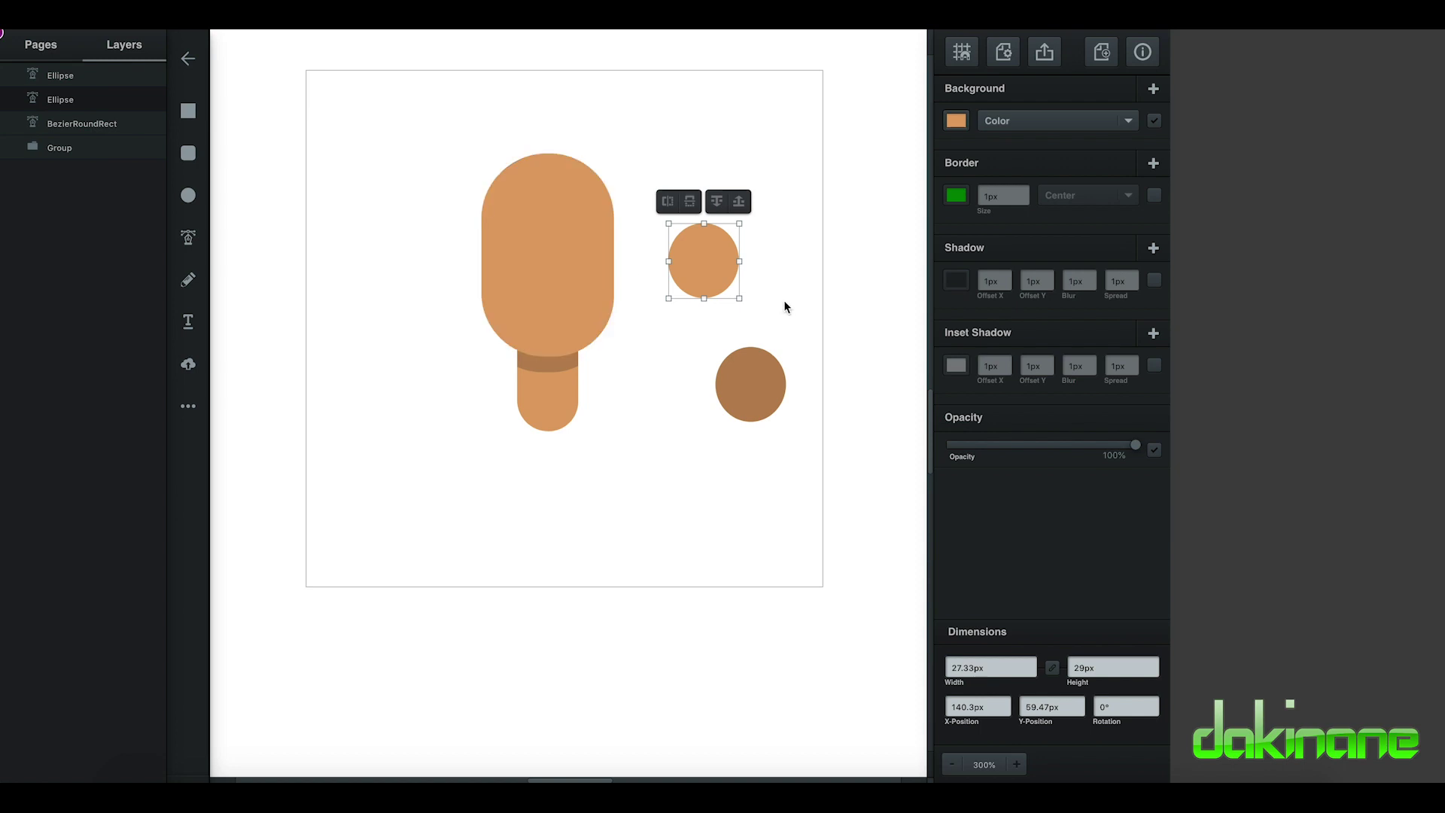
drag(716, 258, 690, 238)
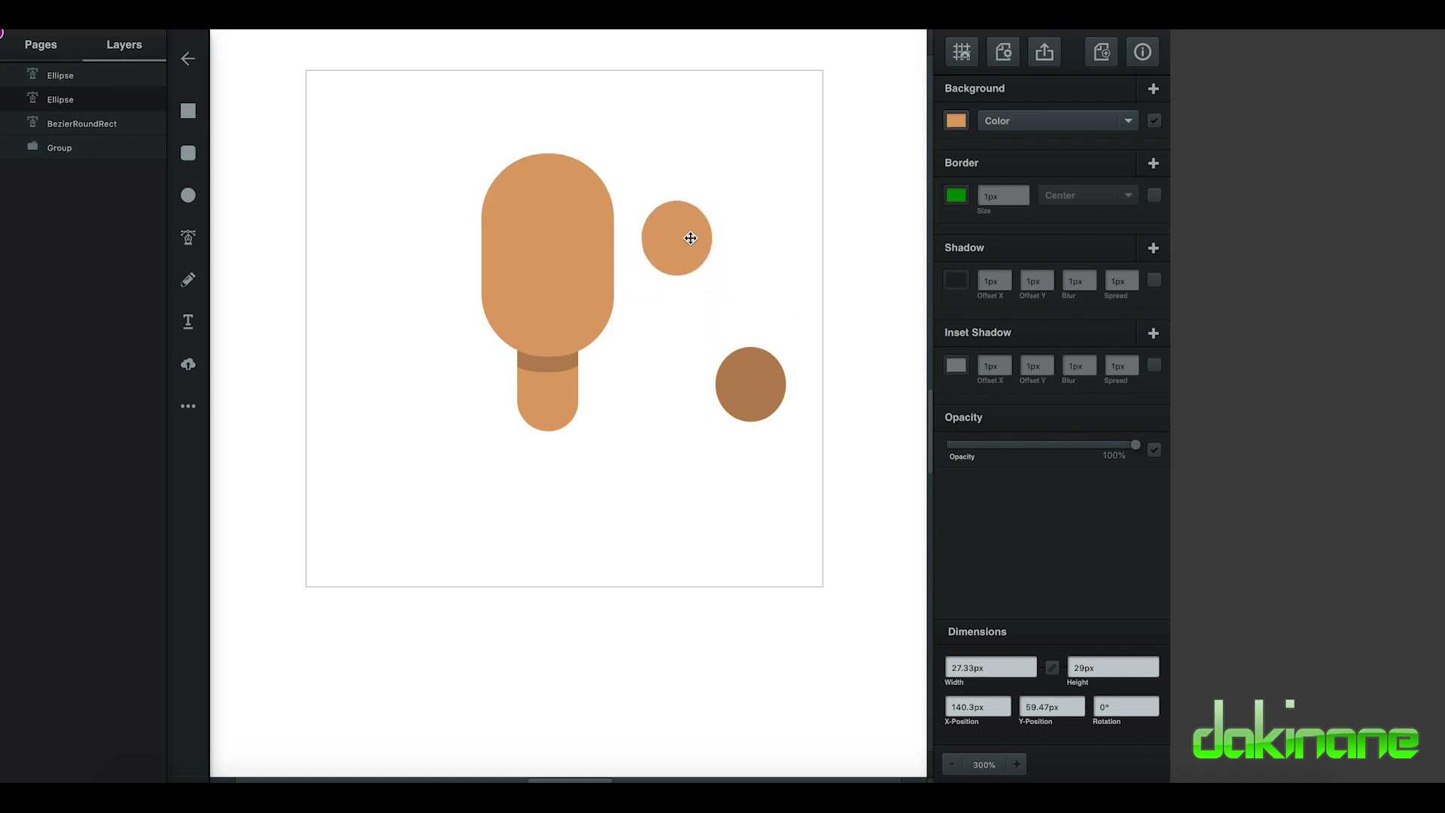
Fill the lower ellipse with the reddish orange #ec9661
click(742, 380)
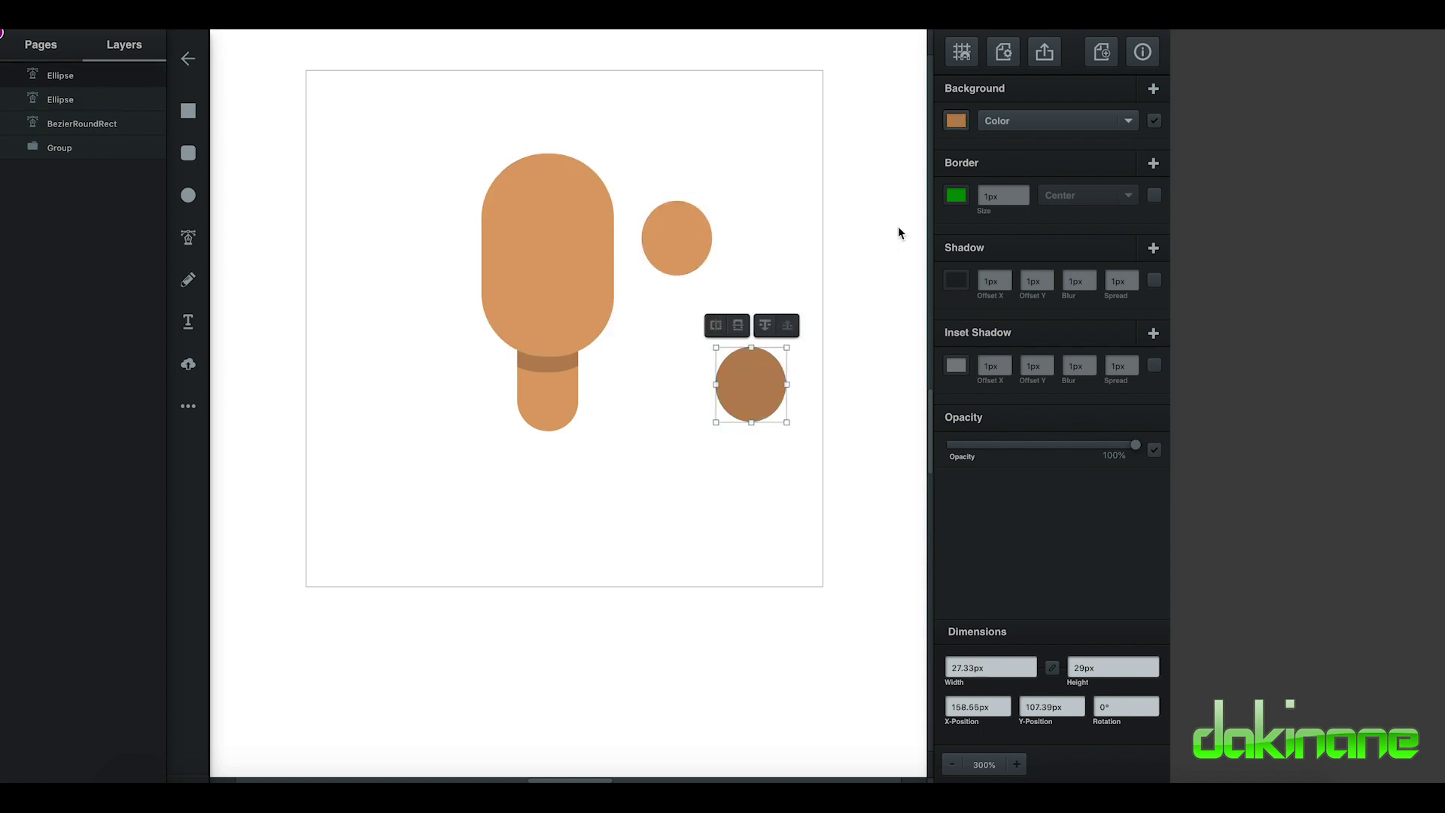
click(955, 120)
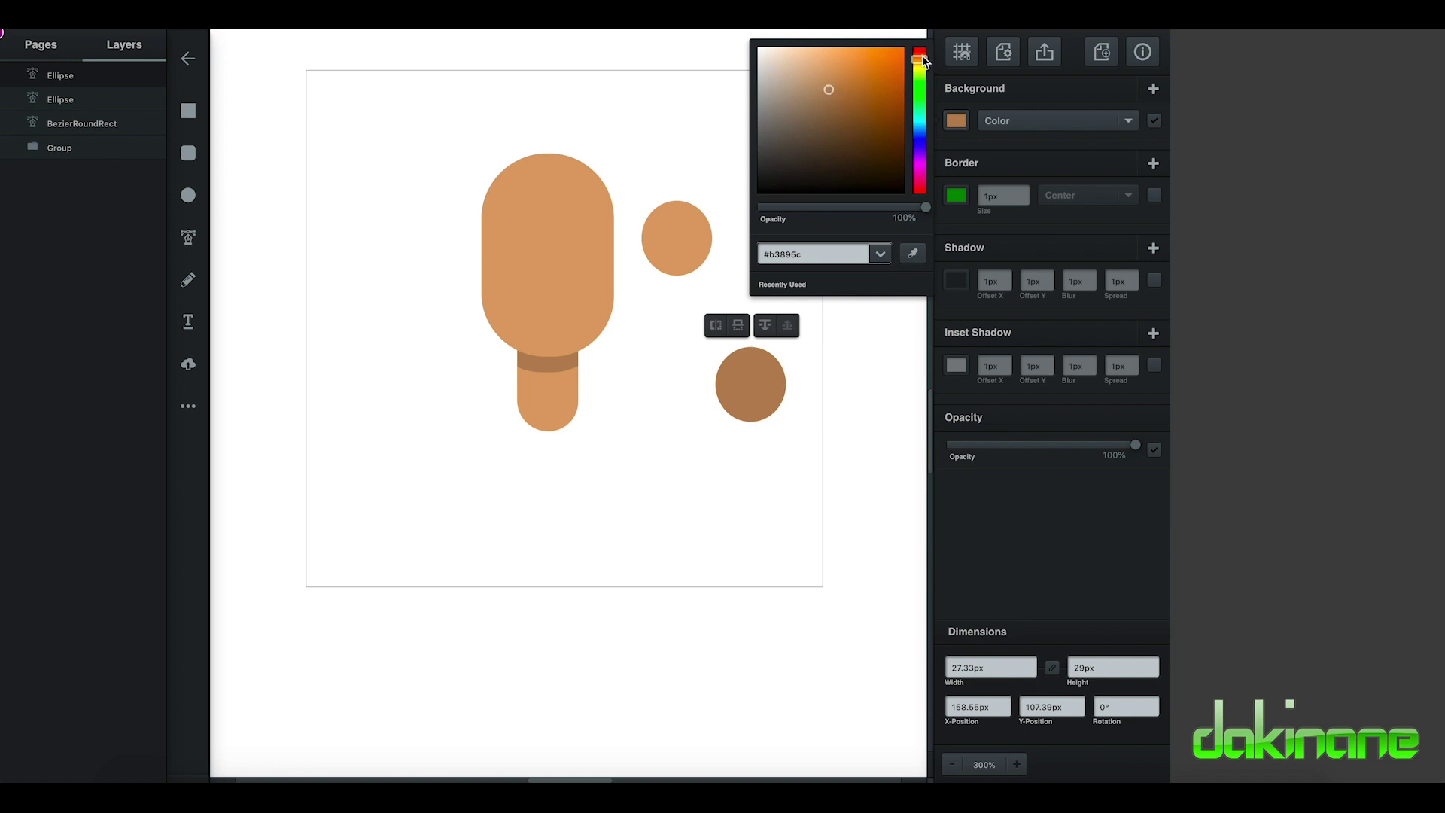
drag(921, 59, 922, 54)
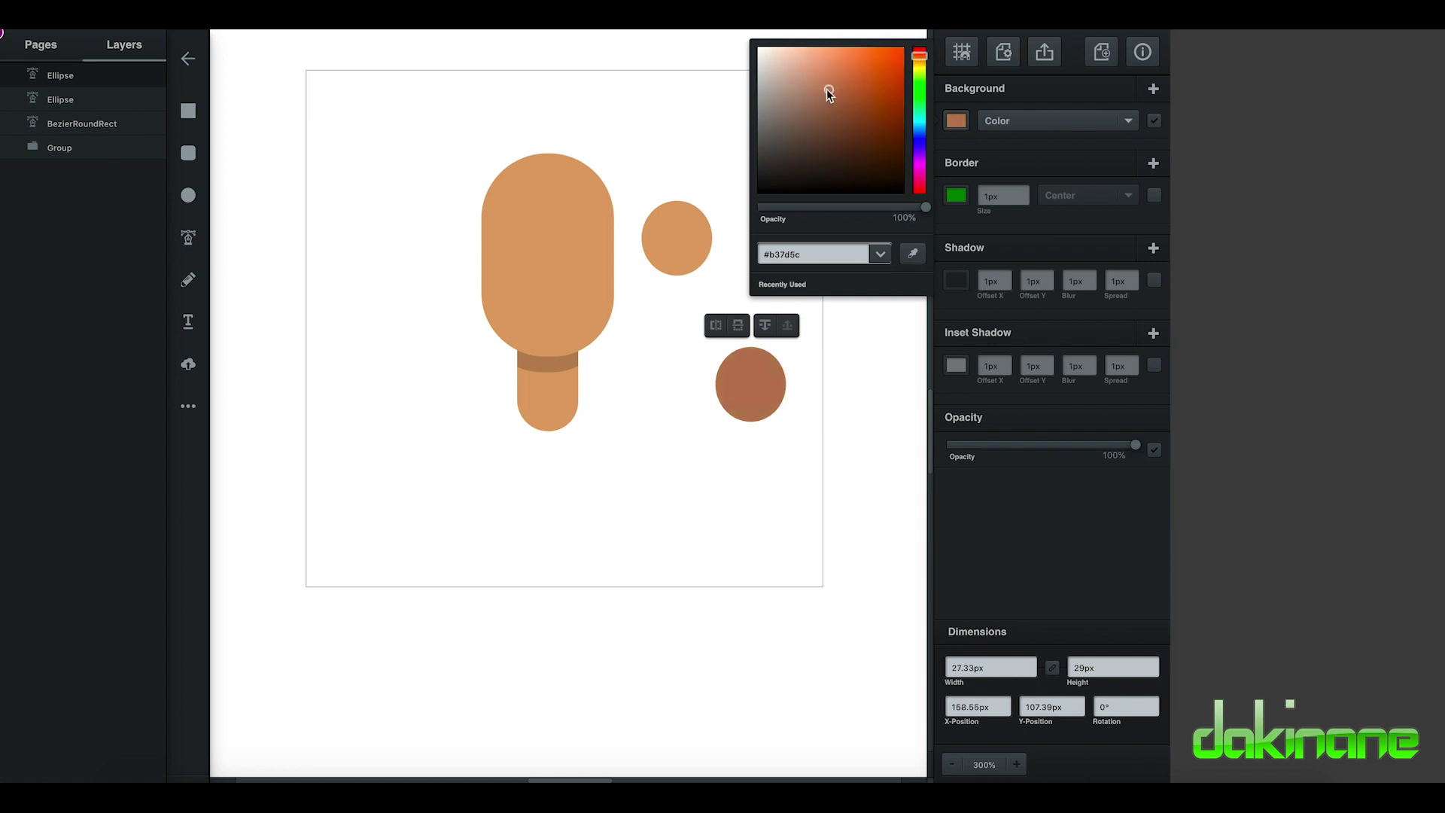
drag(830, 91, 838, 62)
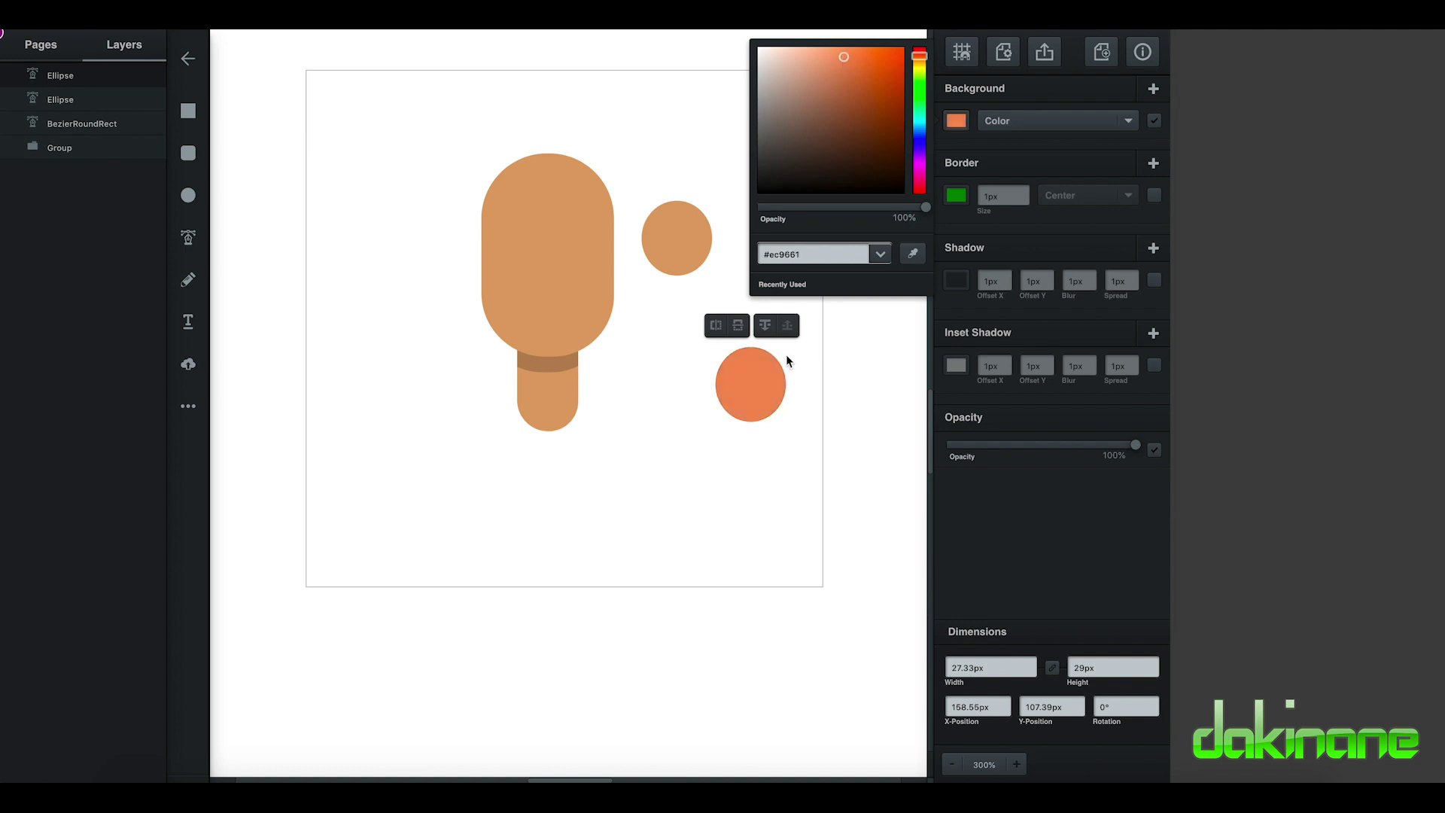
click(739, 509)
Shrink the orange ellipse and place it in the middle of the skin-coloured ellipse
click(763, 398)
click(775, 414)
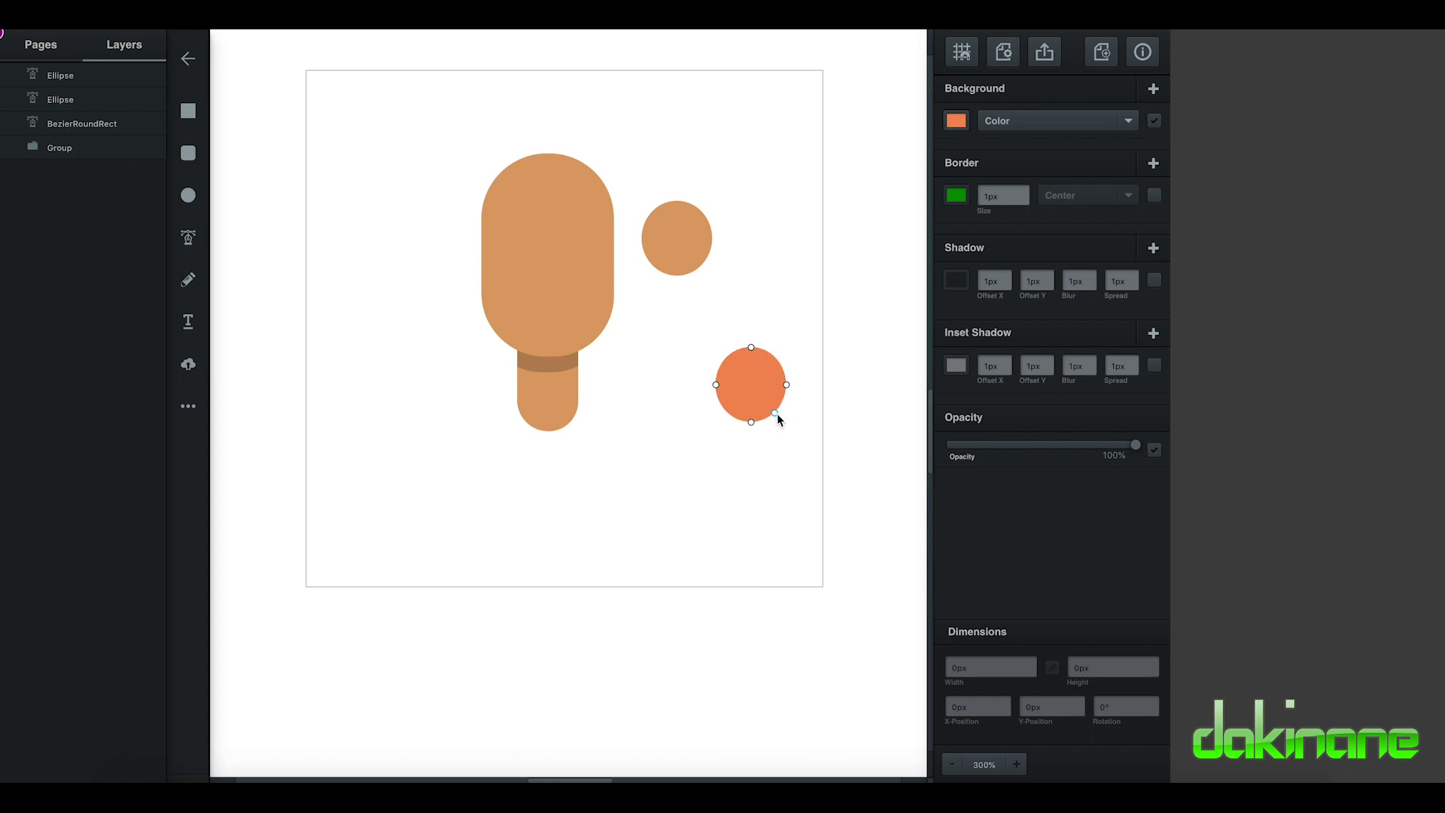
click(754, 394)
drag(786, 422, 684, 244)
Align the orange and skin-coloured ellipses by centre and middle, and group them as an ear
drag(633, 166, 734, 302)
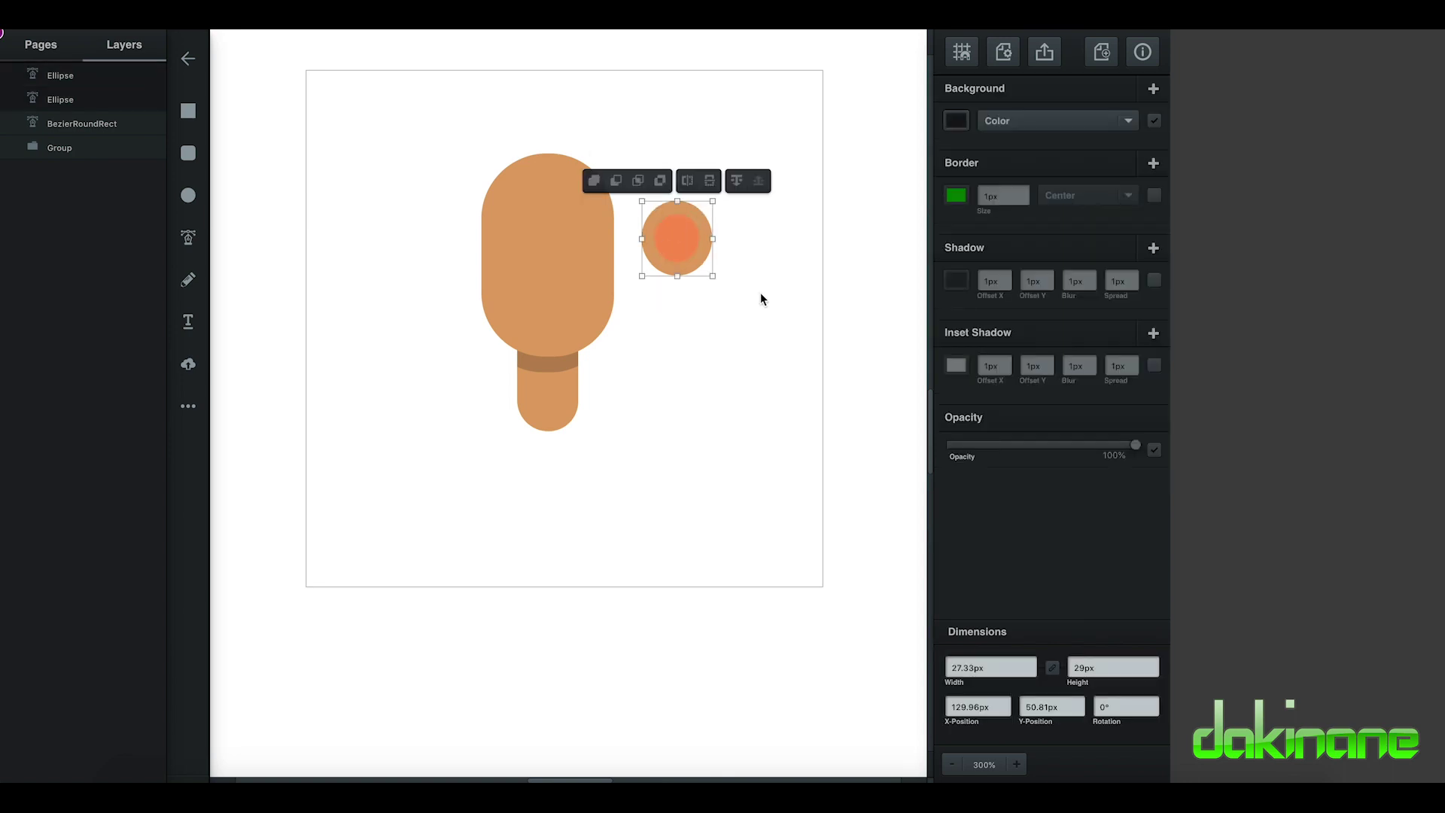
right_click(670, 233)
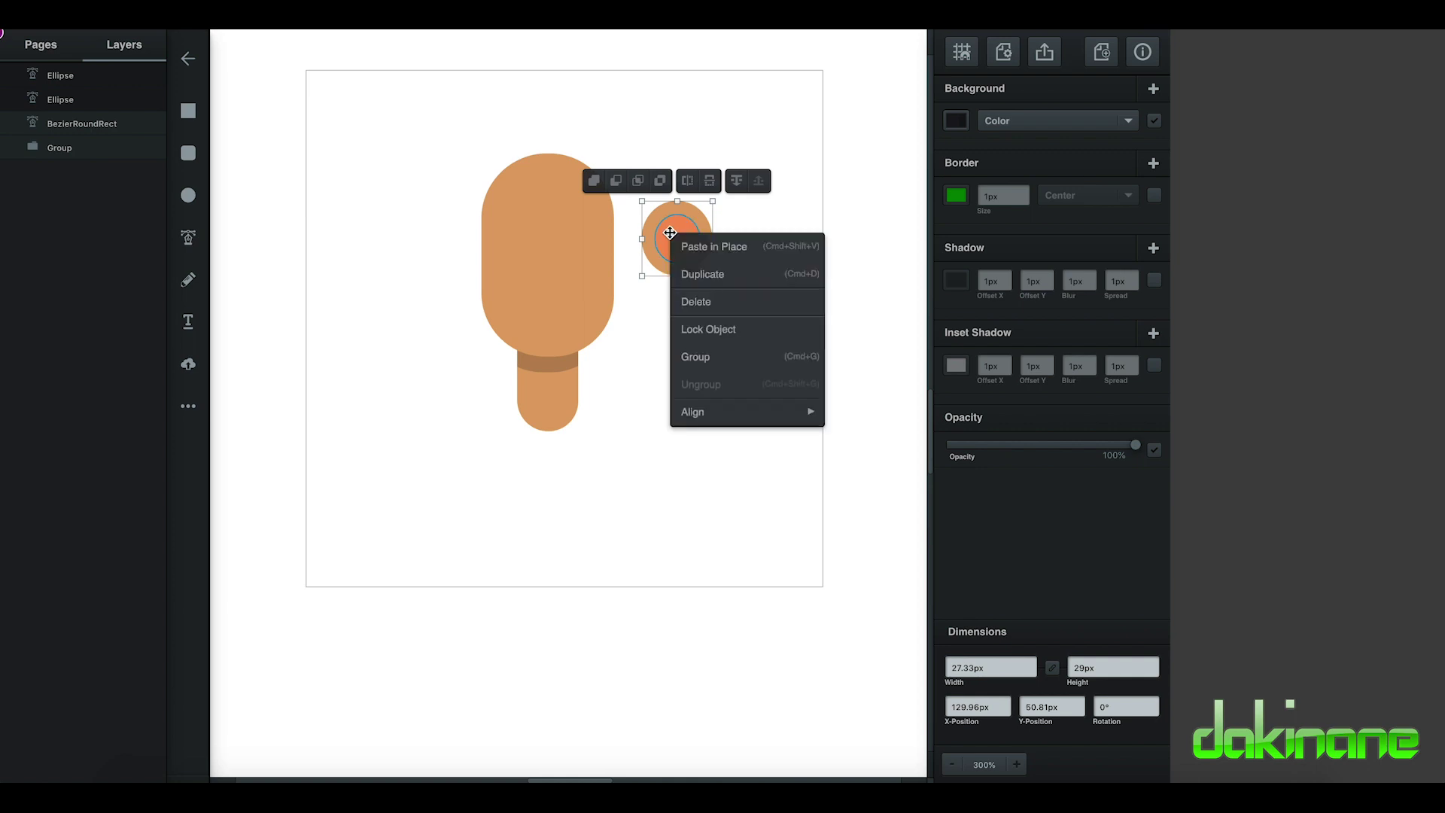
mouse_move(709, 410)
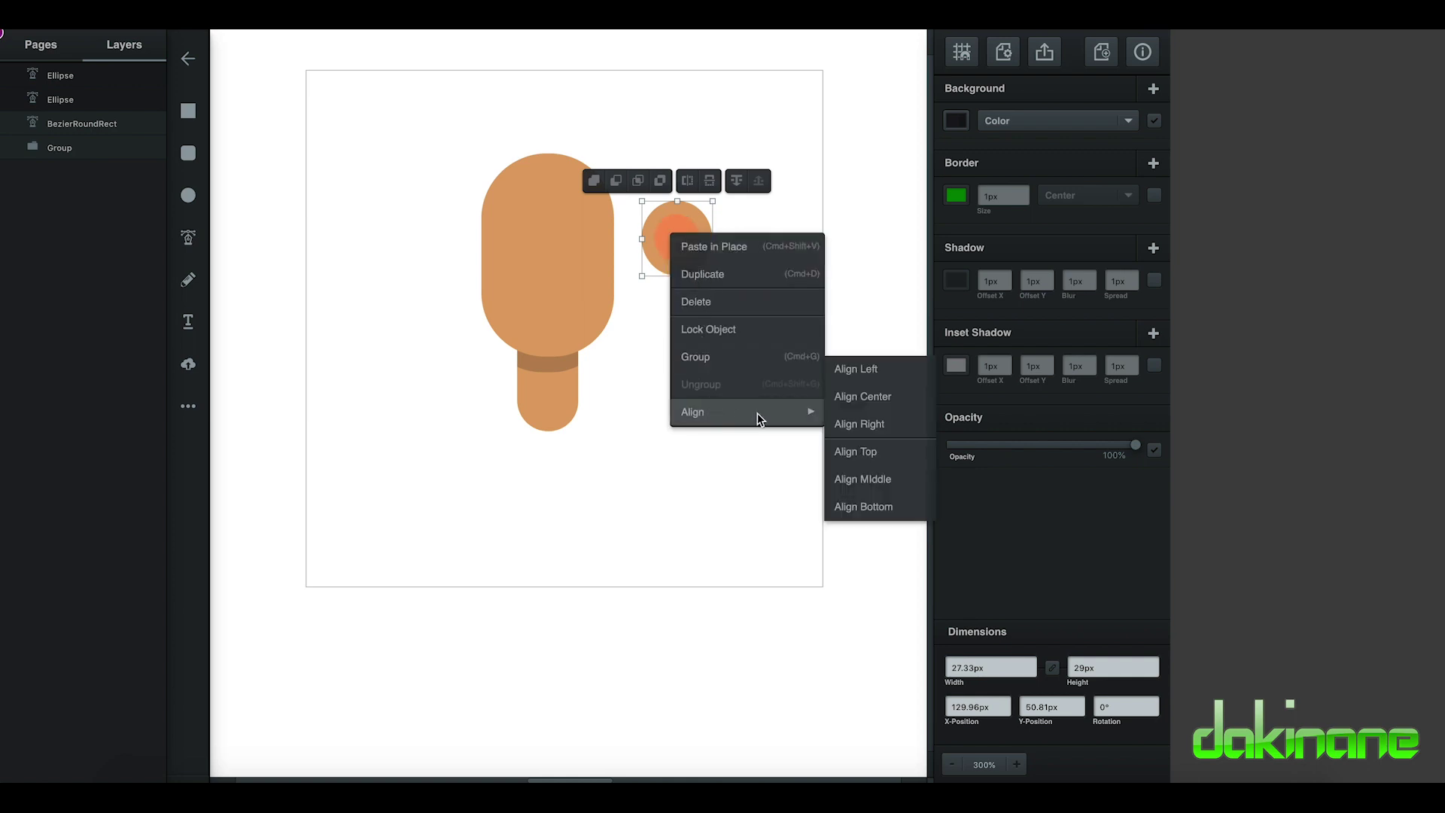
click(863, 401)
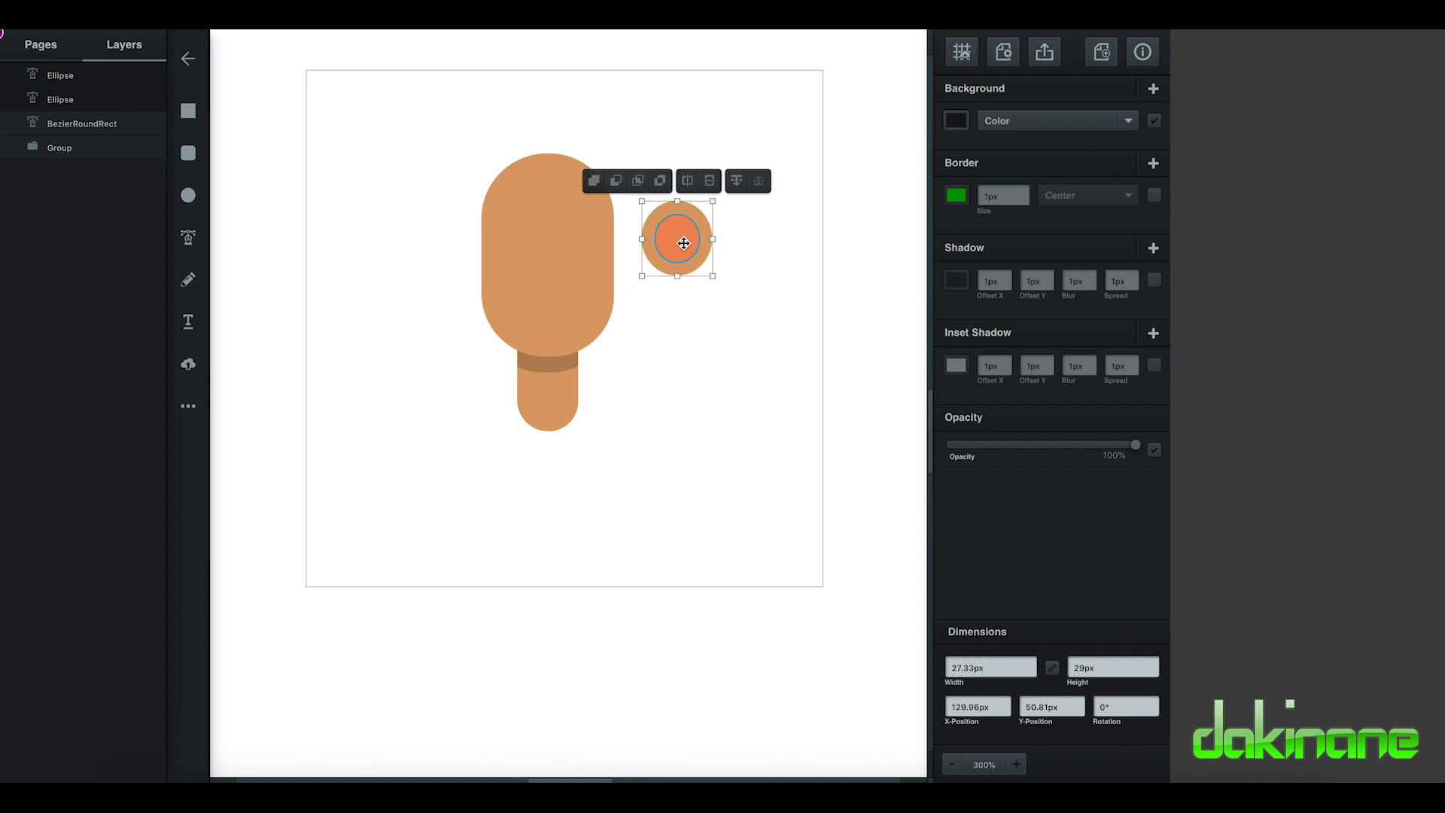
right_click(682, 240)
mouse_move(709, 426)
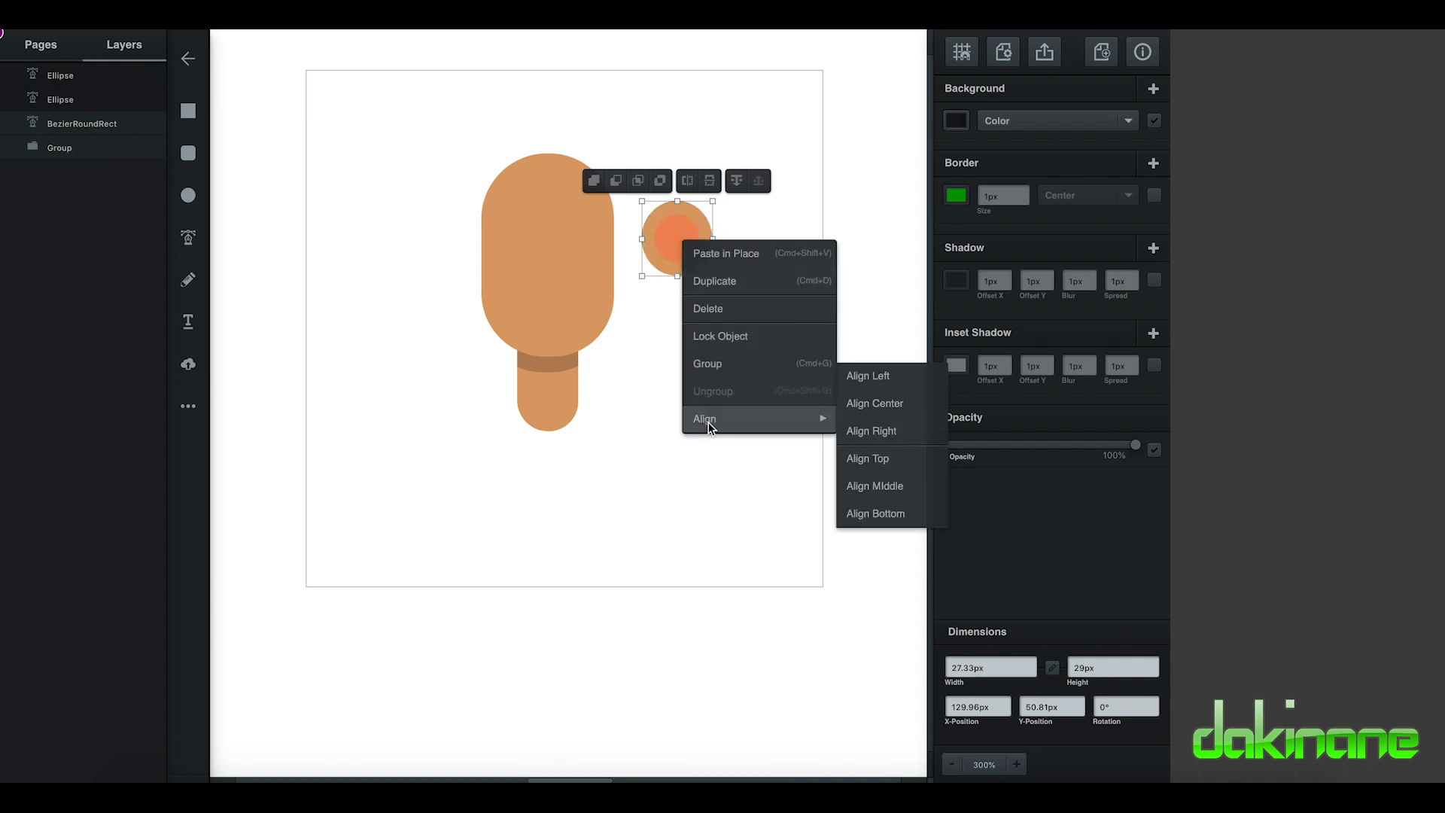
click(886, 486)
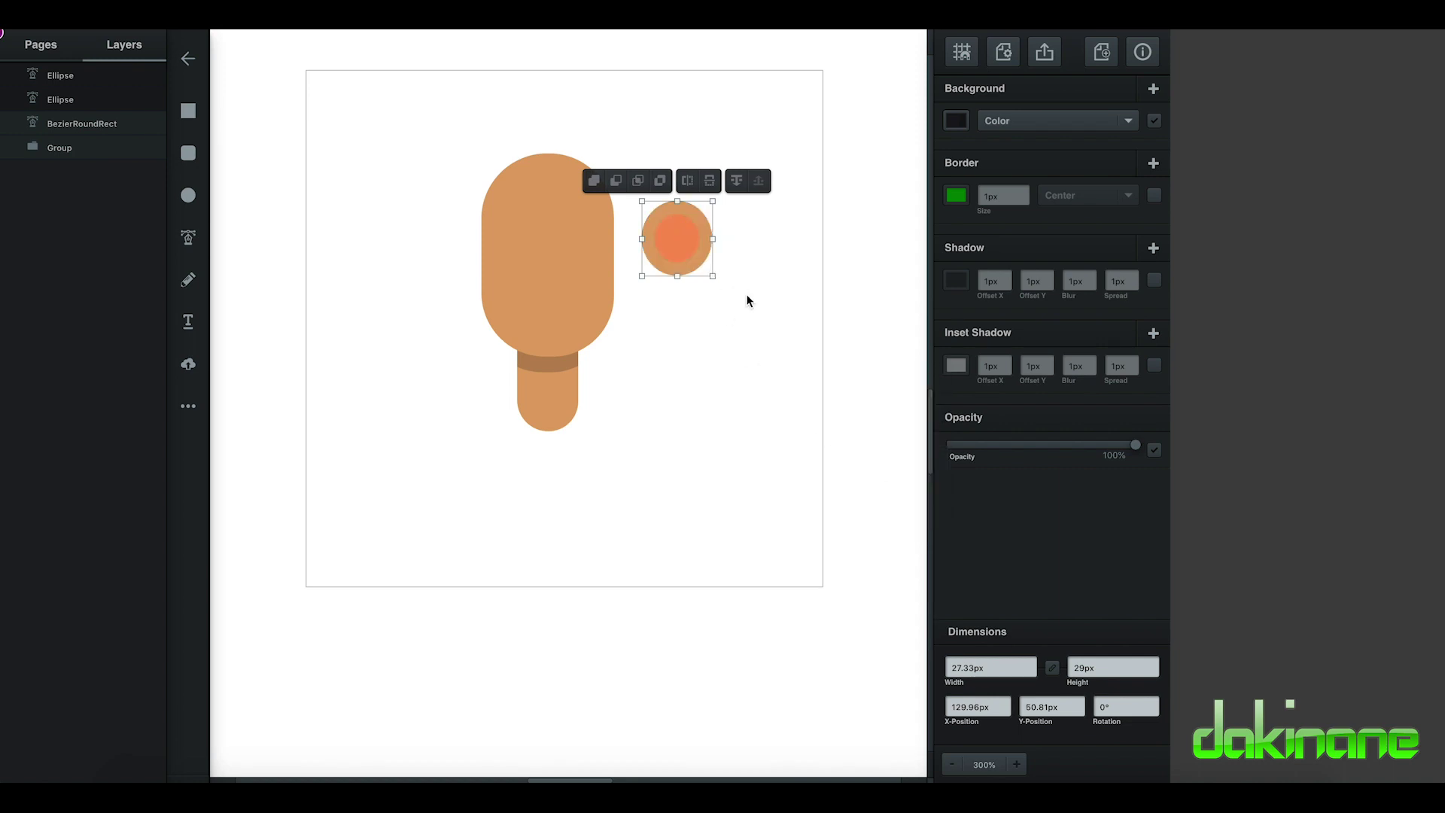
right_click(678, 238)
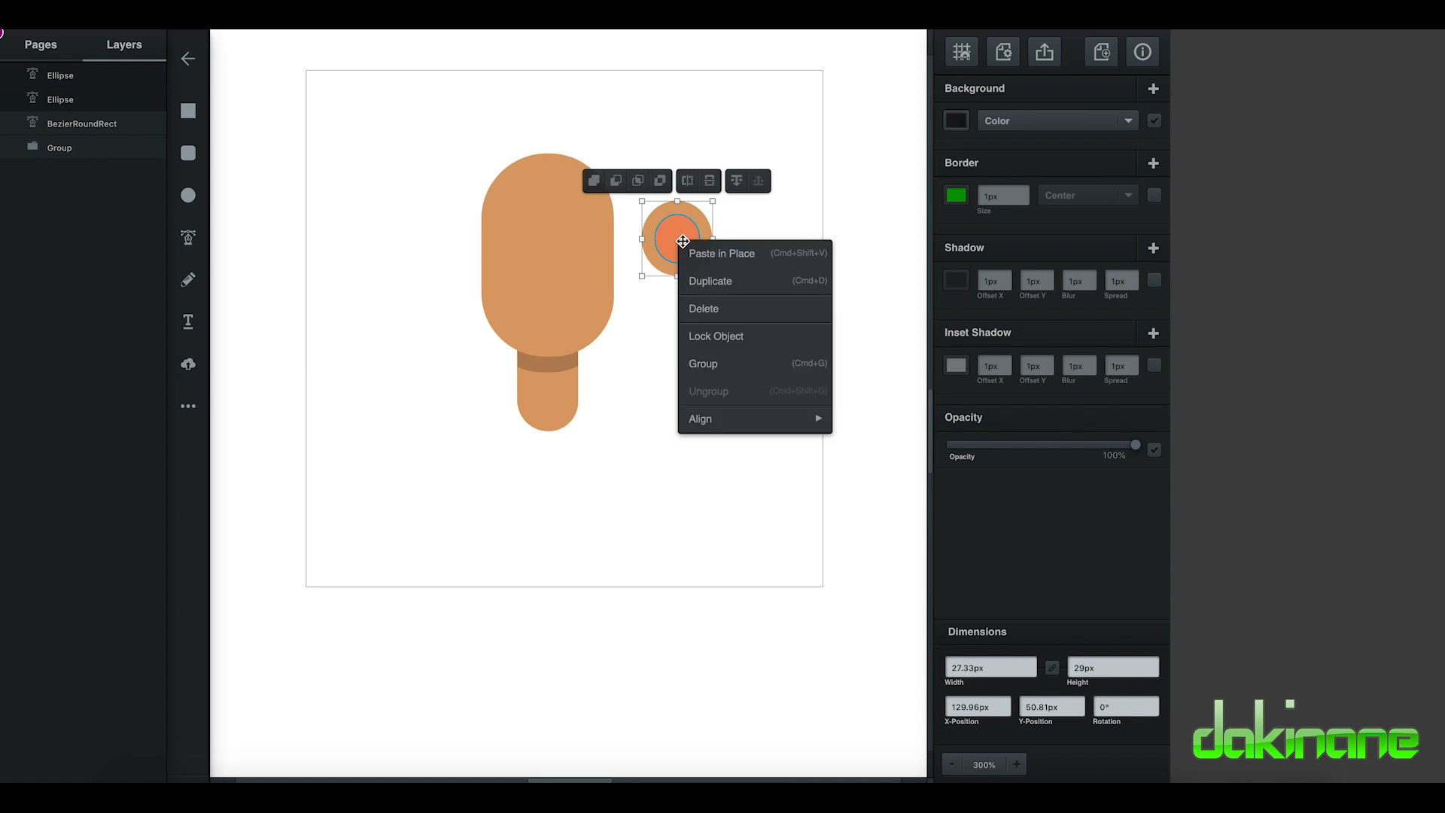
click(710, 361)
Shrink the ear group to about 16 × 17 px and place it behind the right edge of the head
drag(713, 278, 618, 243)
click(626, 199)
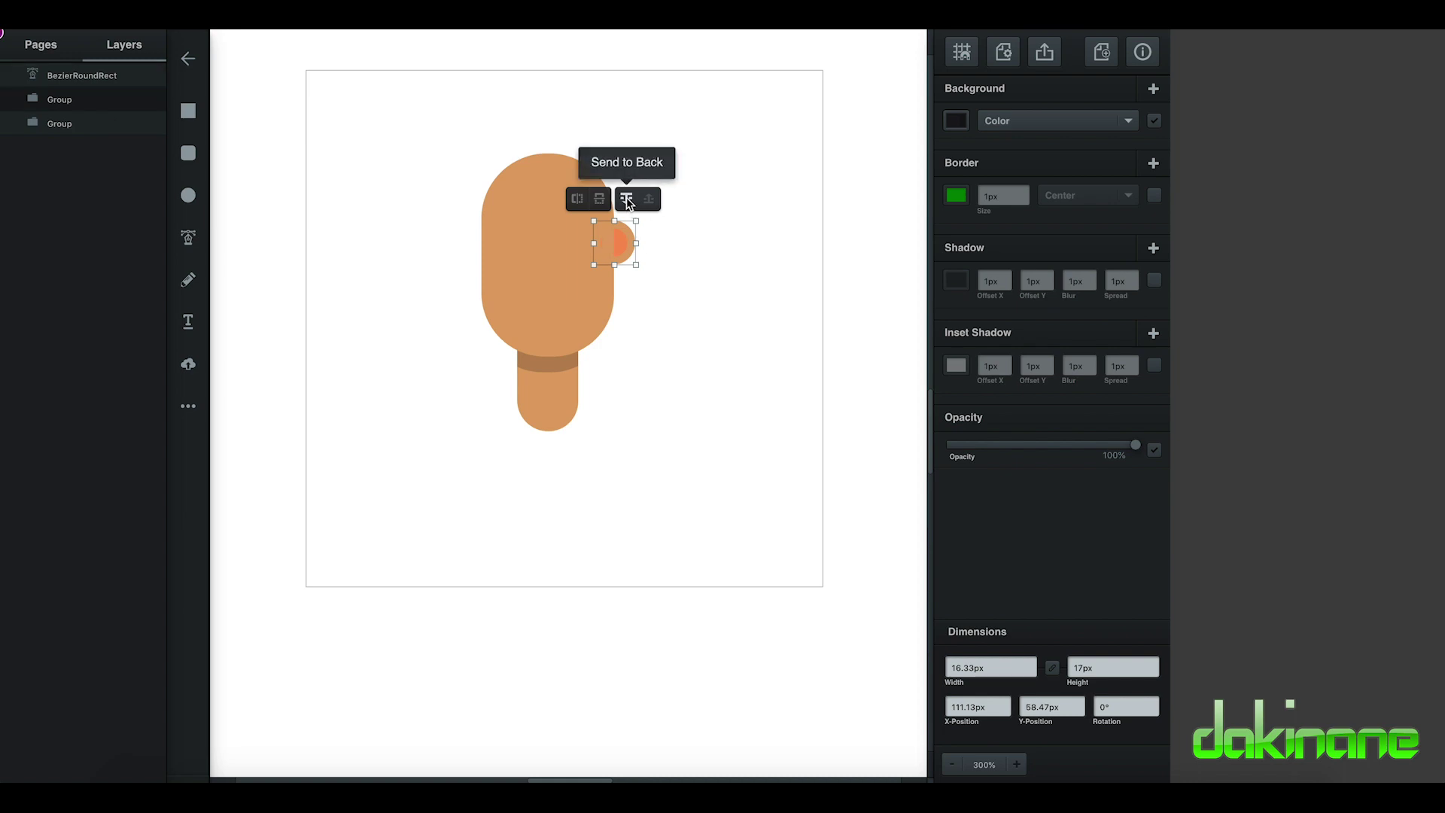
click(724, 333)
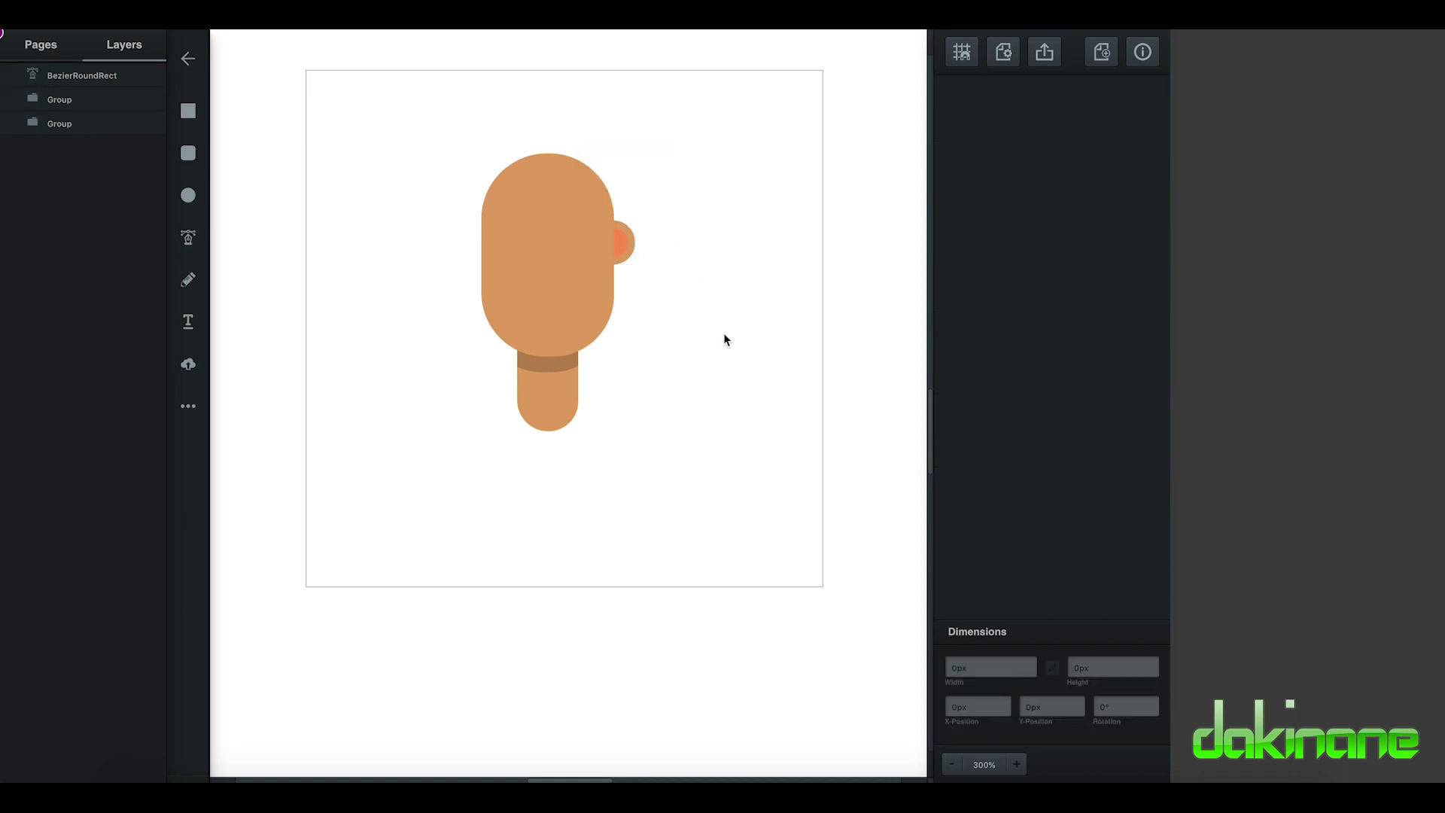
Duplicate the ear and place the copy behind the left edge of the head at the same height
click(627, 249)
key(ctrl+d)
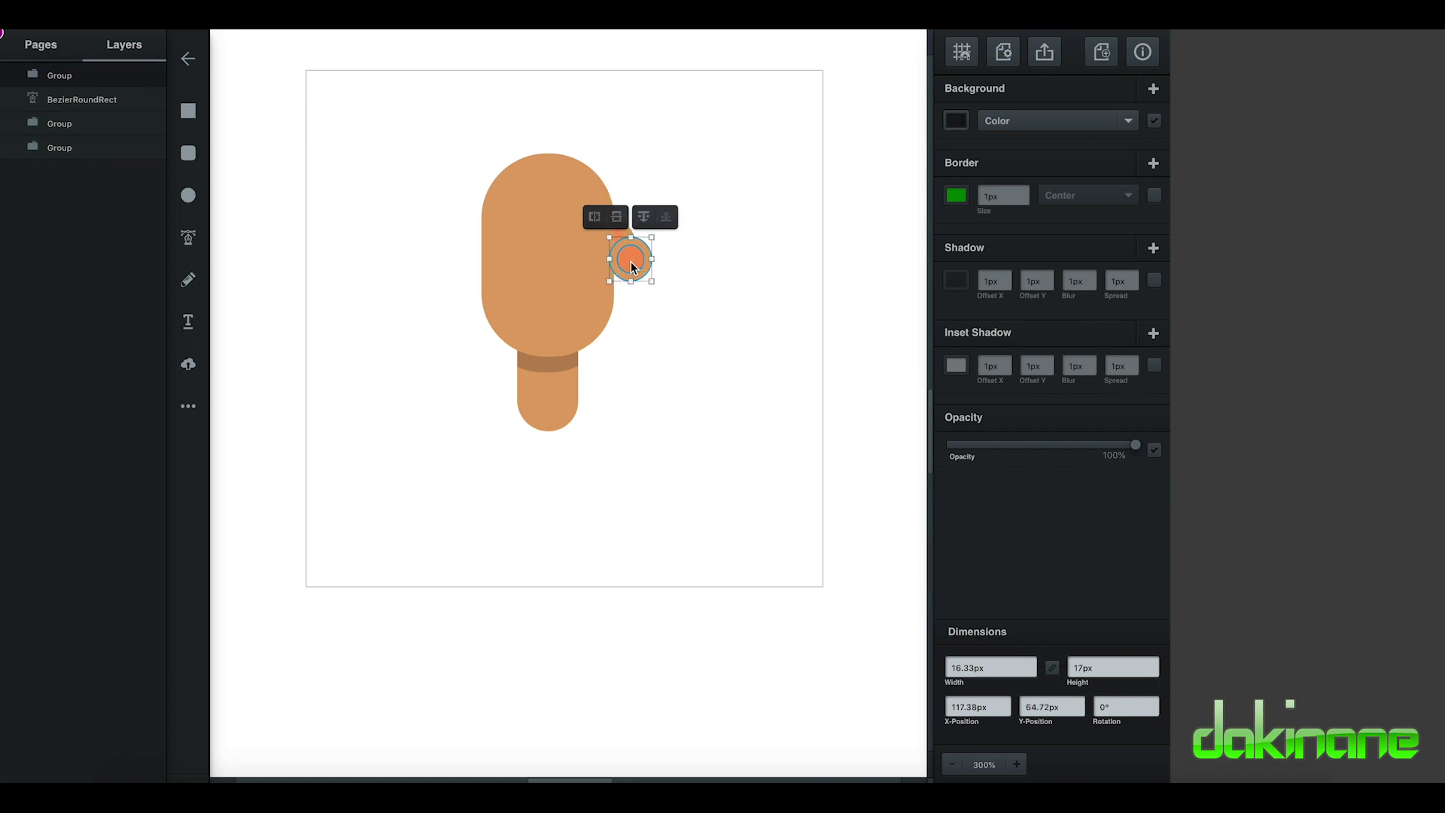
drag(631, 254, 478, 237)
click(493, 199)
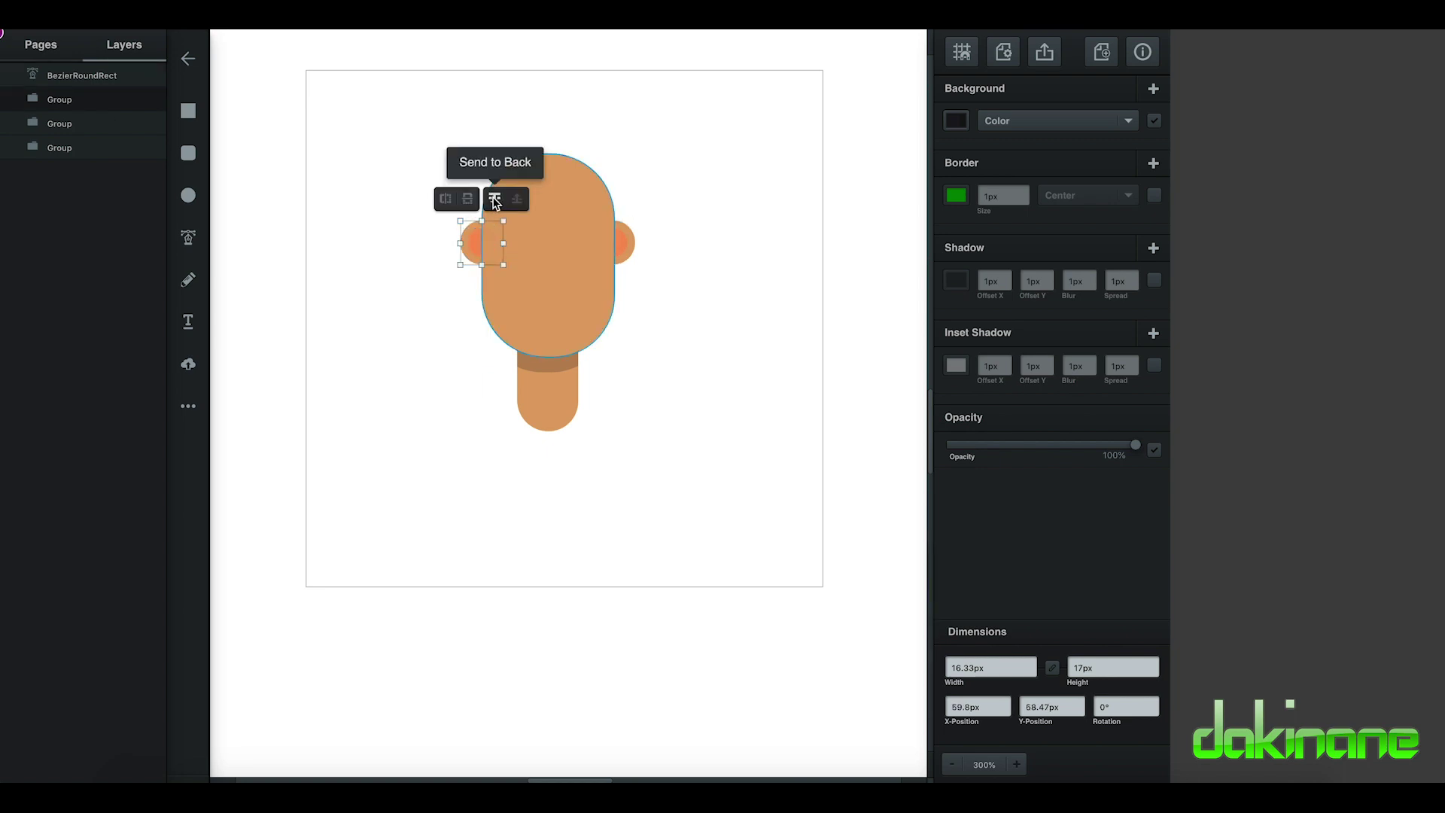
click(432, 130)
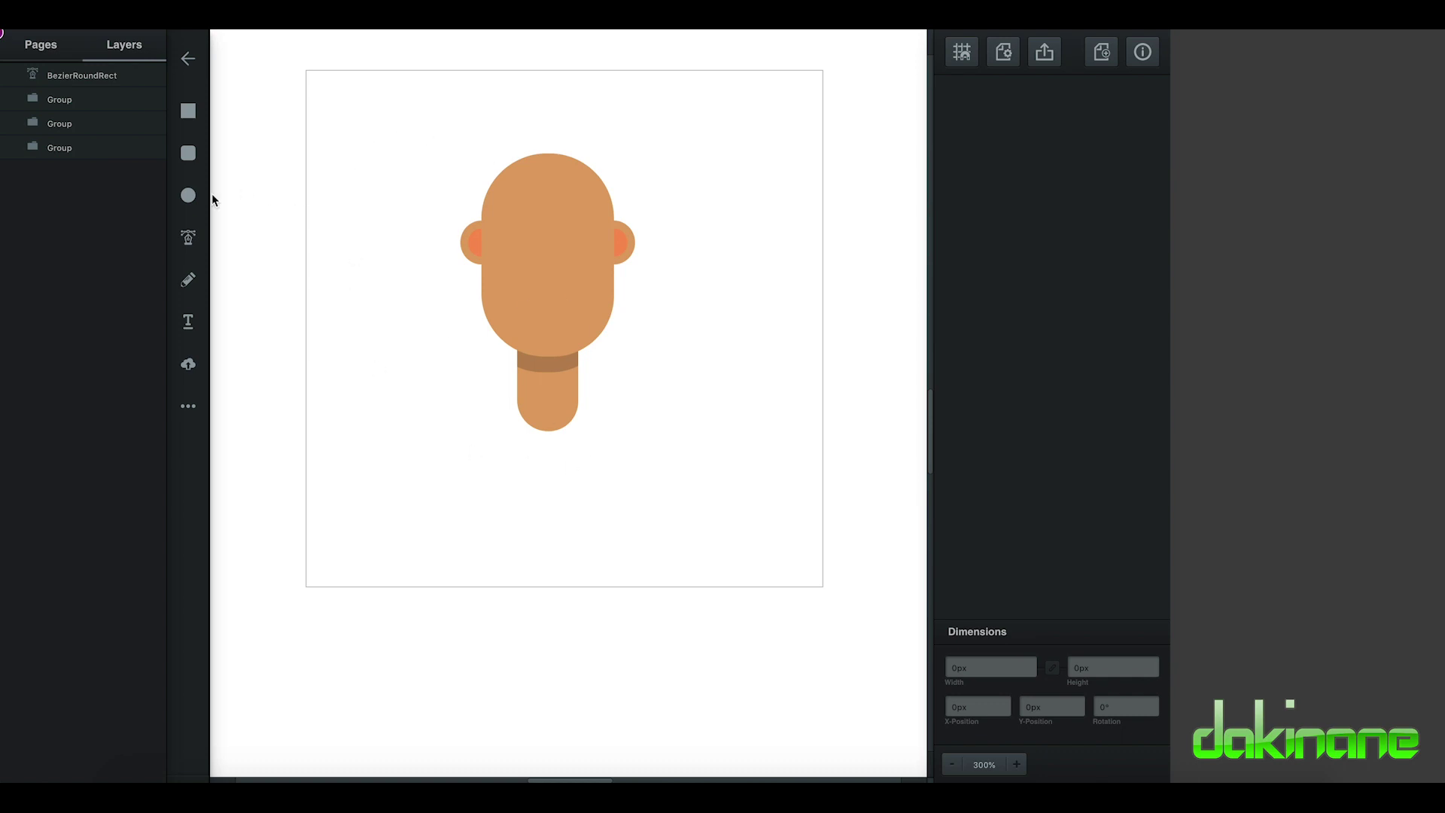
Draw a circle about 12 × 13 px to the right of the head and fill it with white #ffffff
click(189, 198)
drag(678, 202, 712, 234)
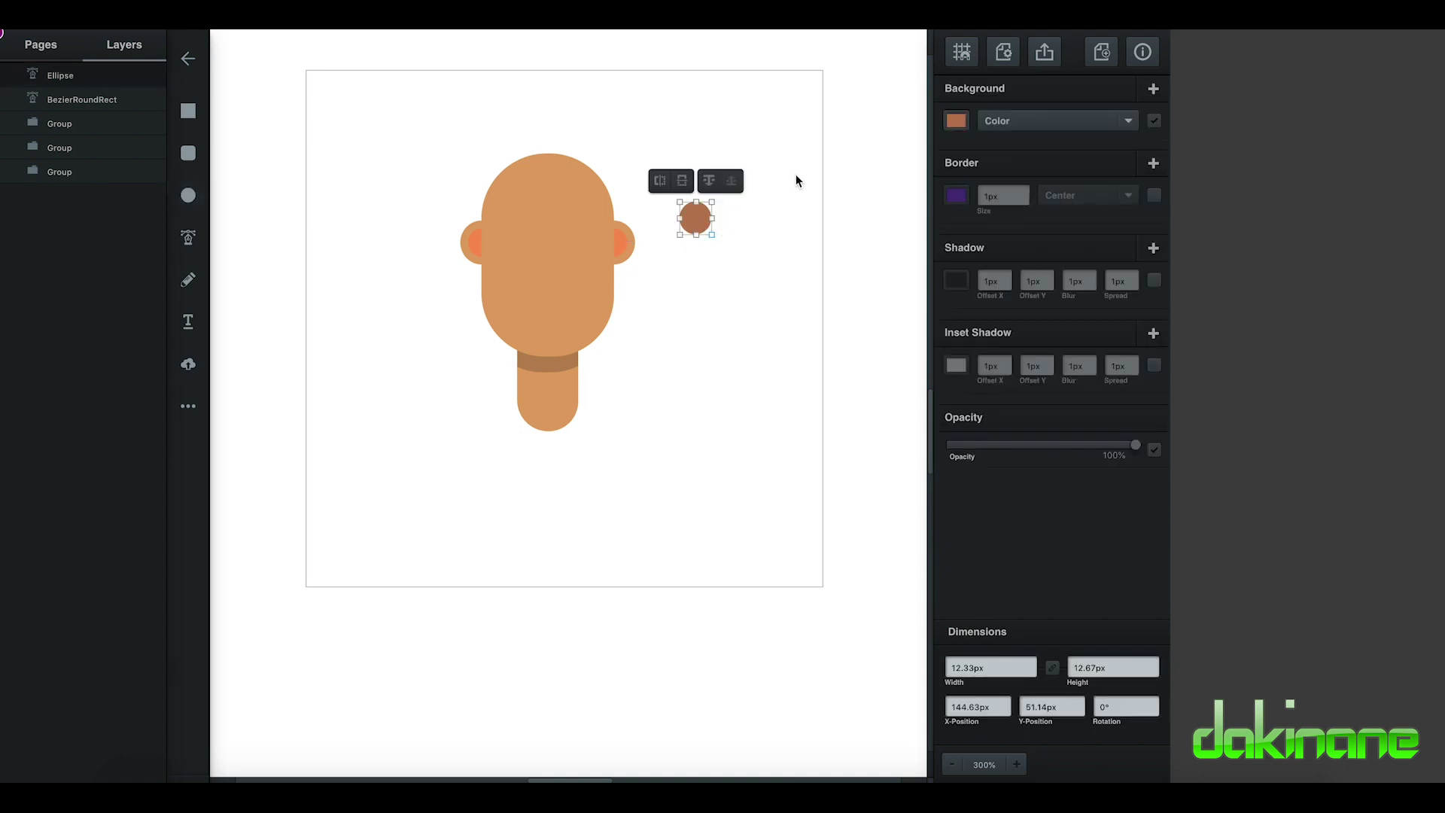
click(955, 121)
drag(829, 85, 756, 47)
click(803, 252)
key(BackSpace)
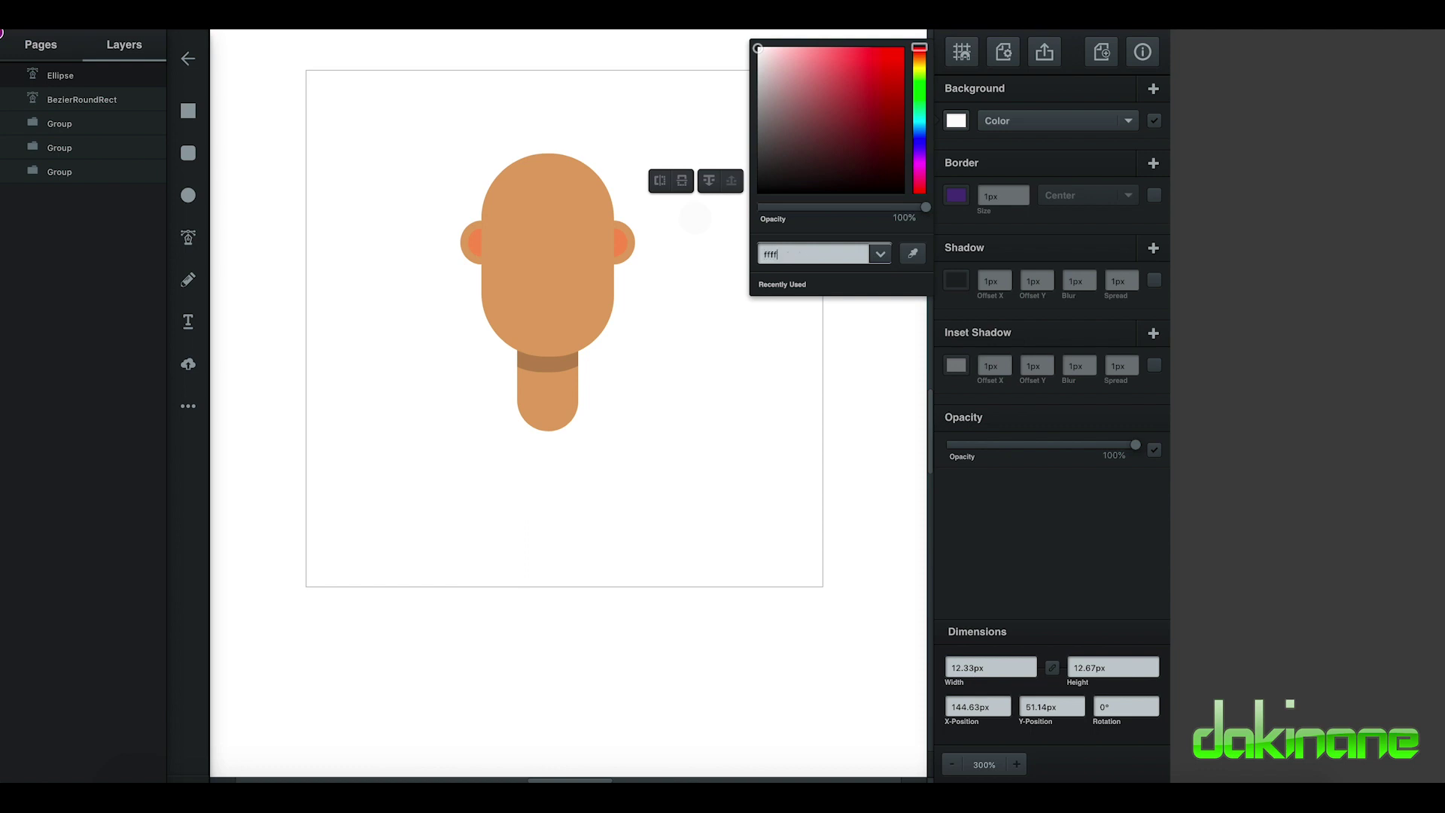
text(000000)
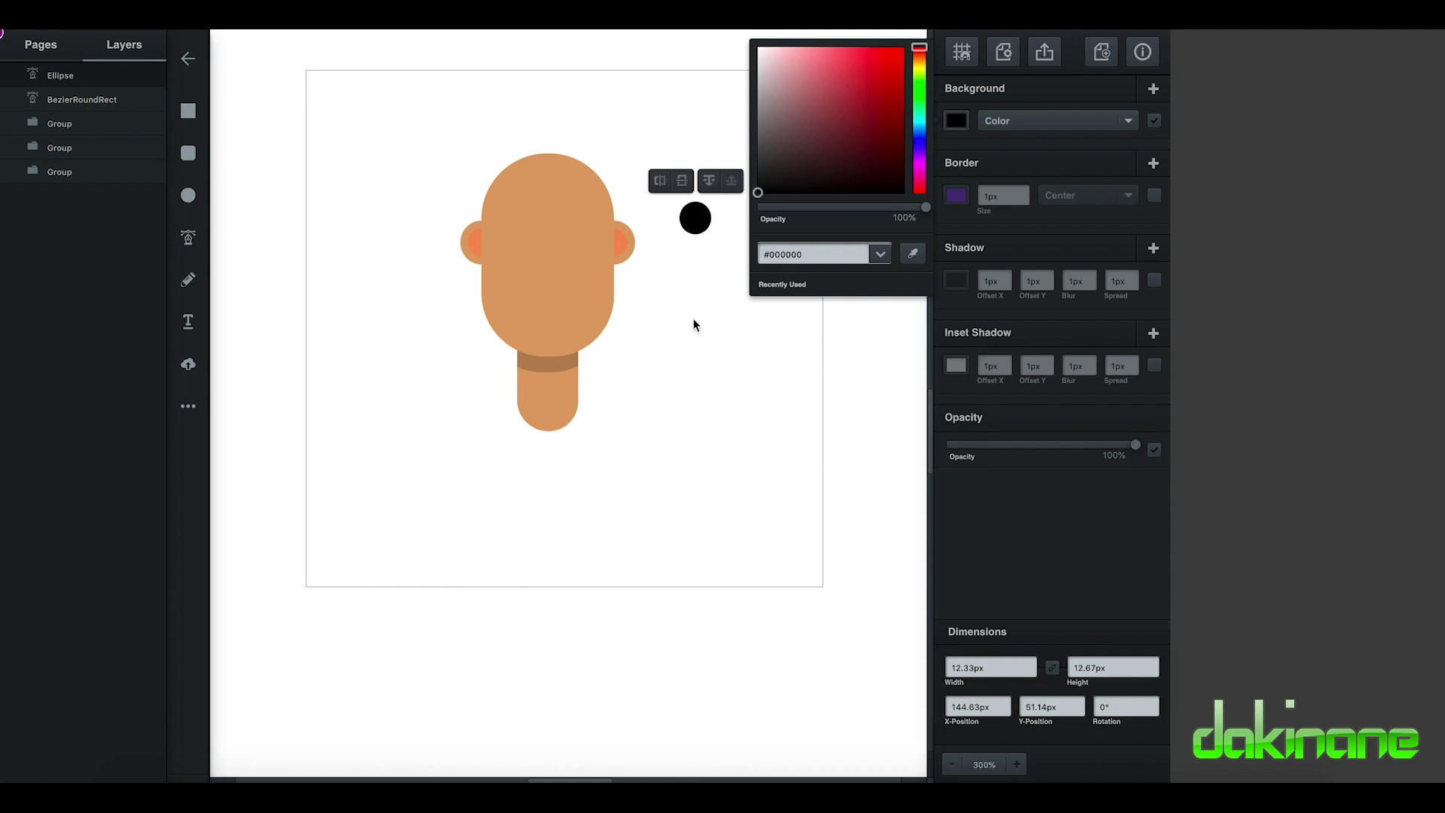
click(810, 255)
click(810, 255)
key(BackSpace)
key(Return)
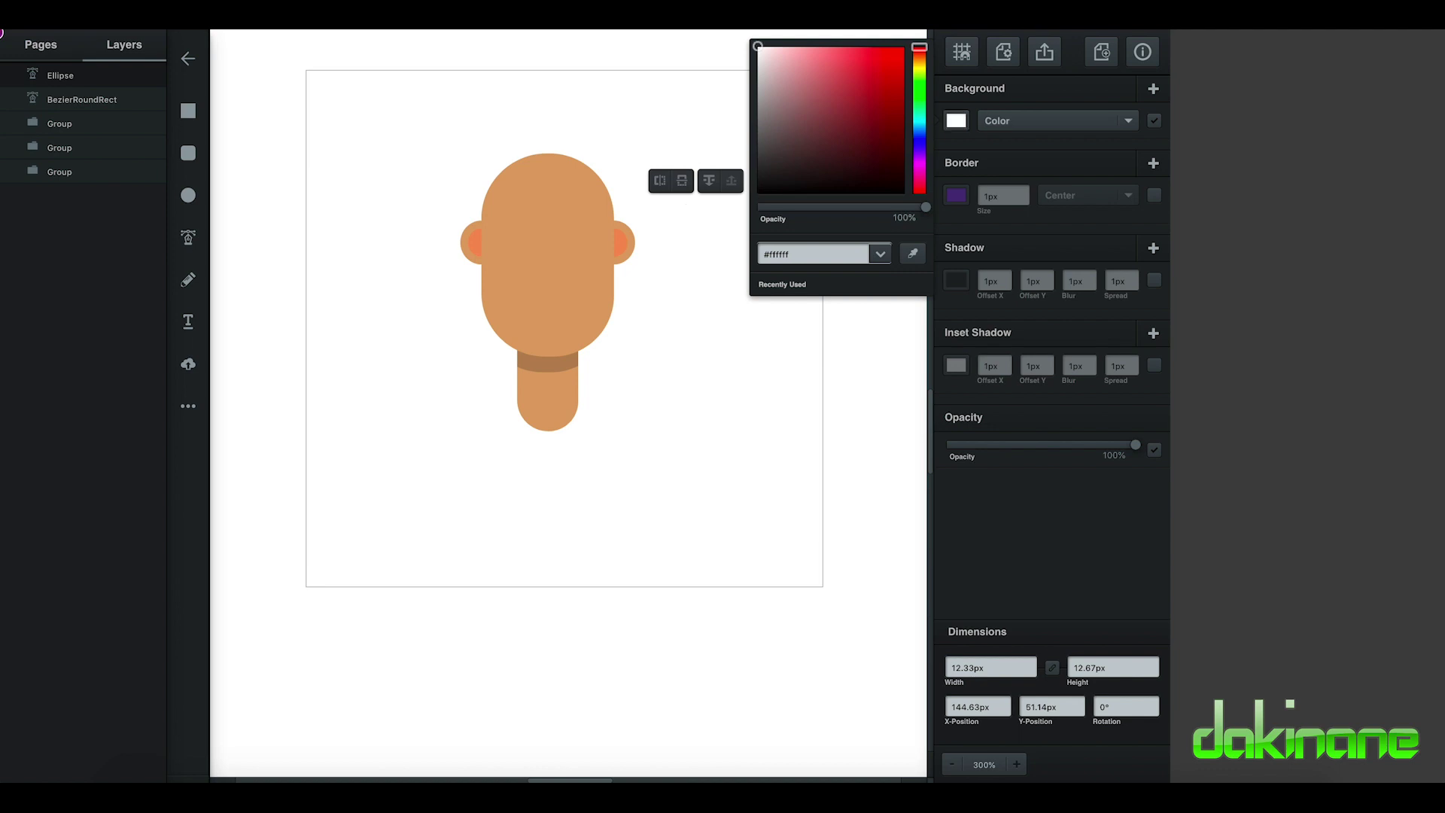
click(688, 249)
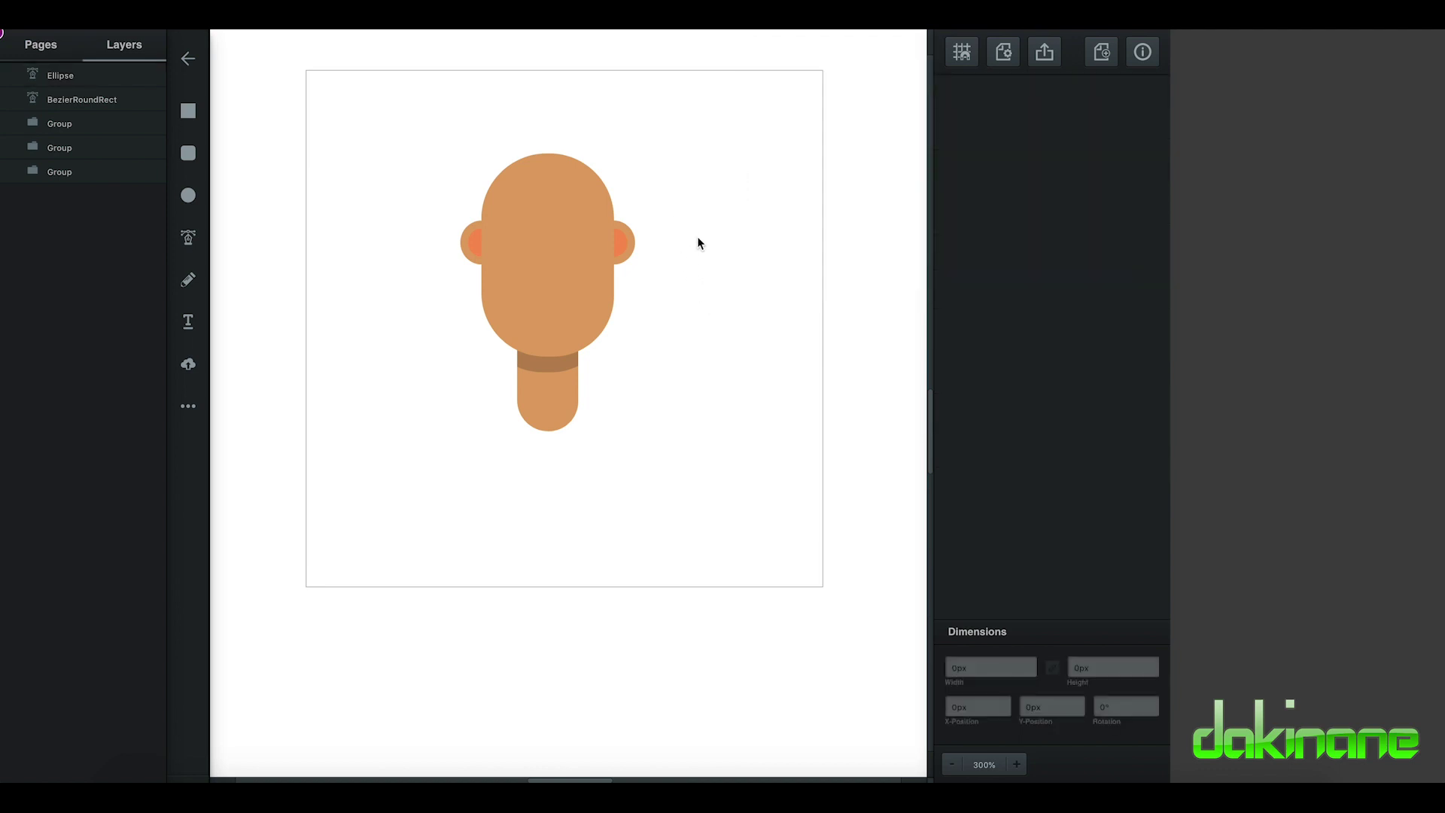
Move the white circle onto the lower right of the face and place a duplicate of it outside the head
drag(696, 217, 580, 288)
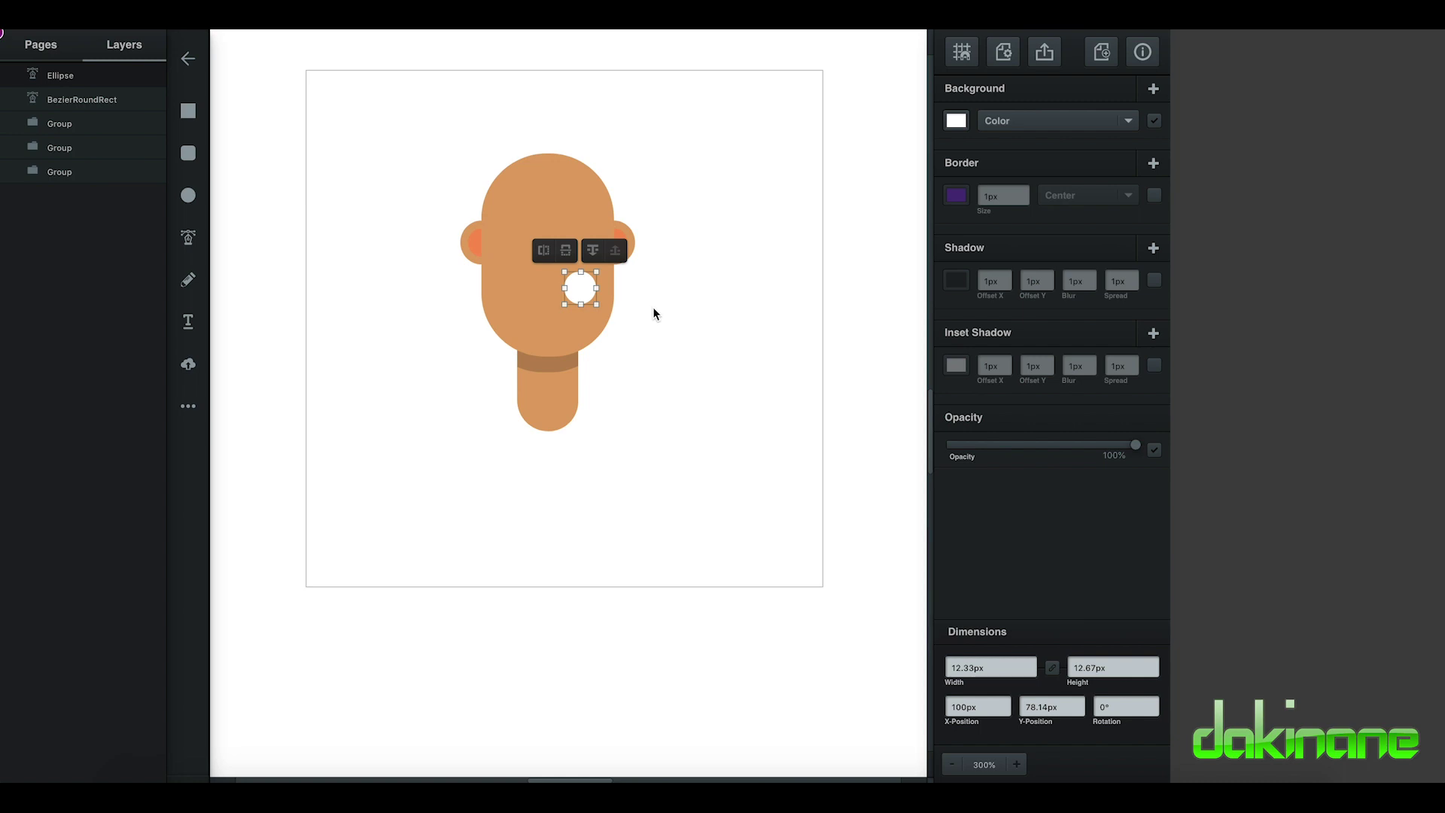
key(ctrl+d)
drag(590, 297, 727, 254)
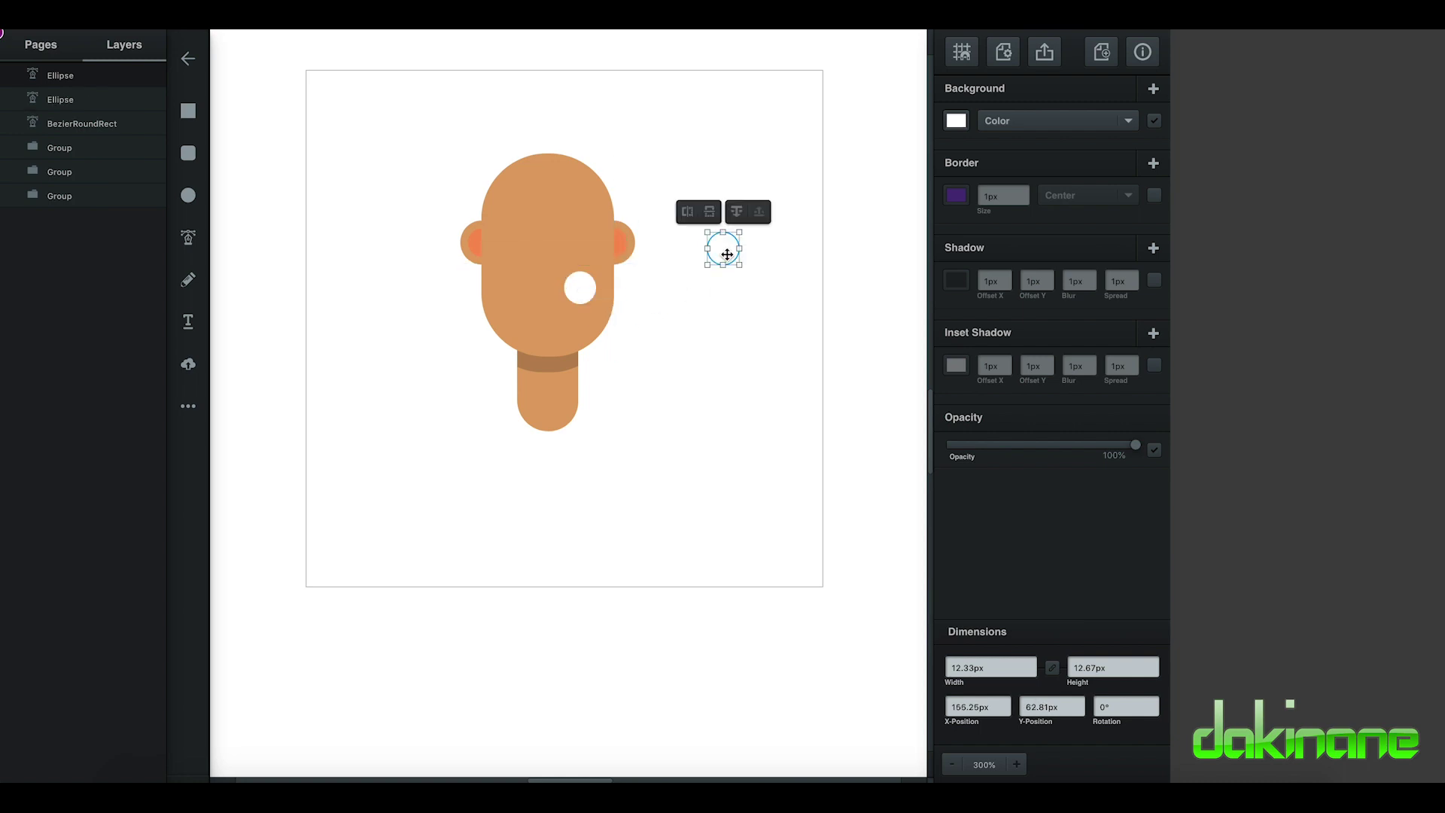
Fill the duplicate circle with black #000000 and shrink it to roughly half its size as a pupil
click(955, 120)
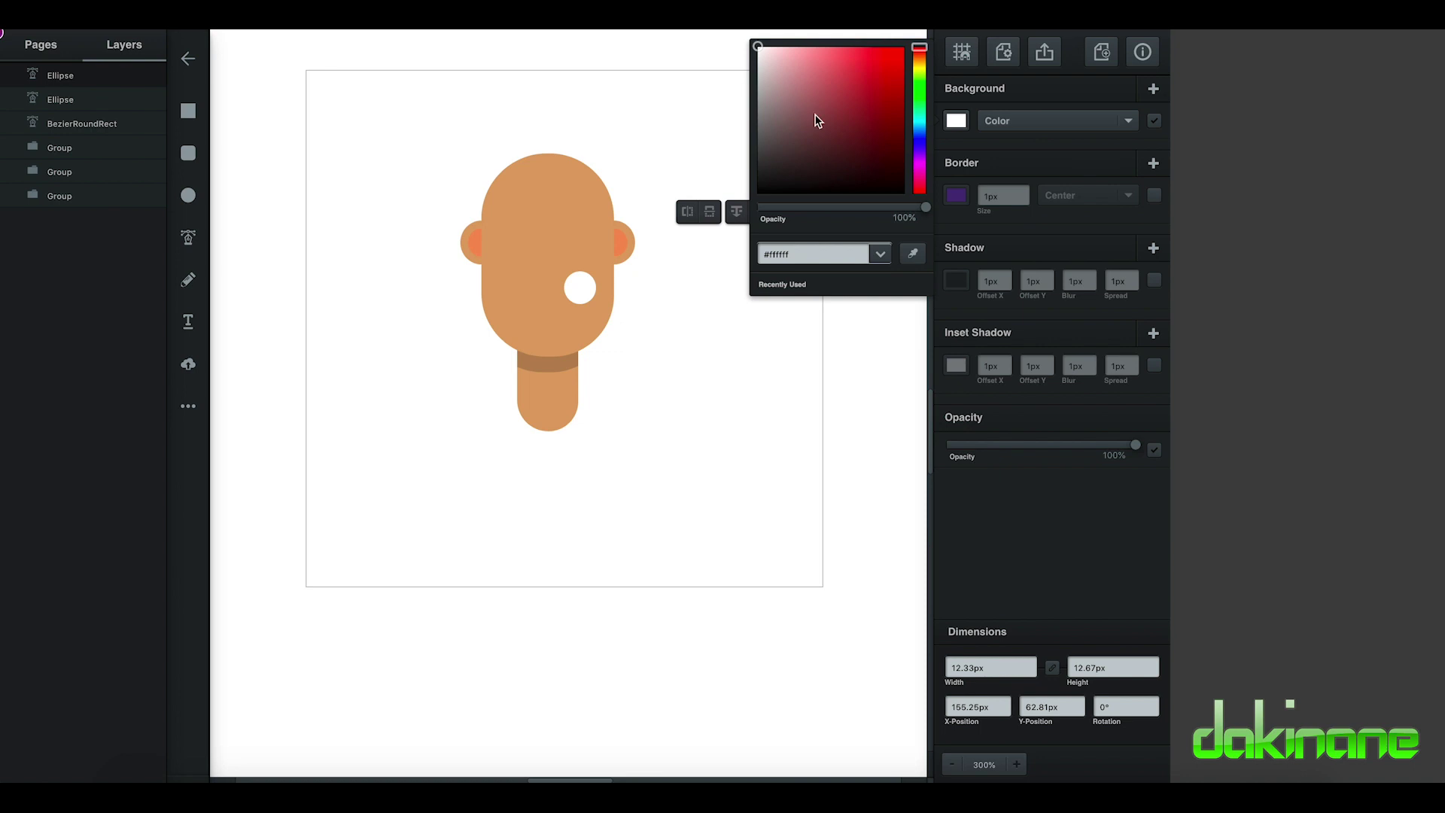
click(902, 192)
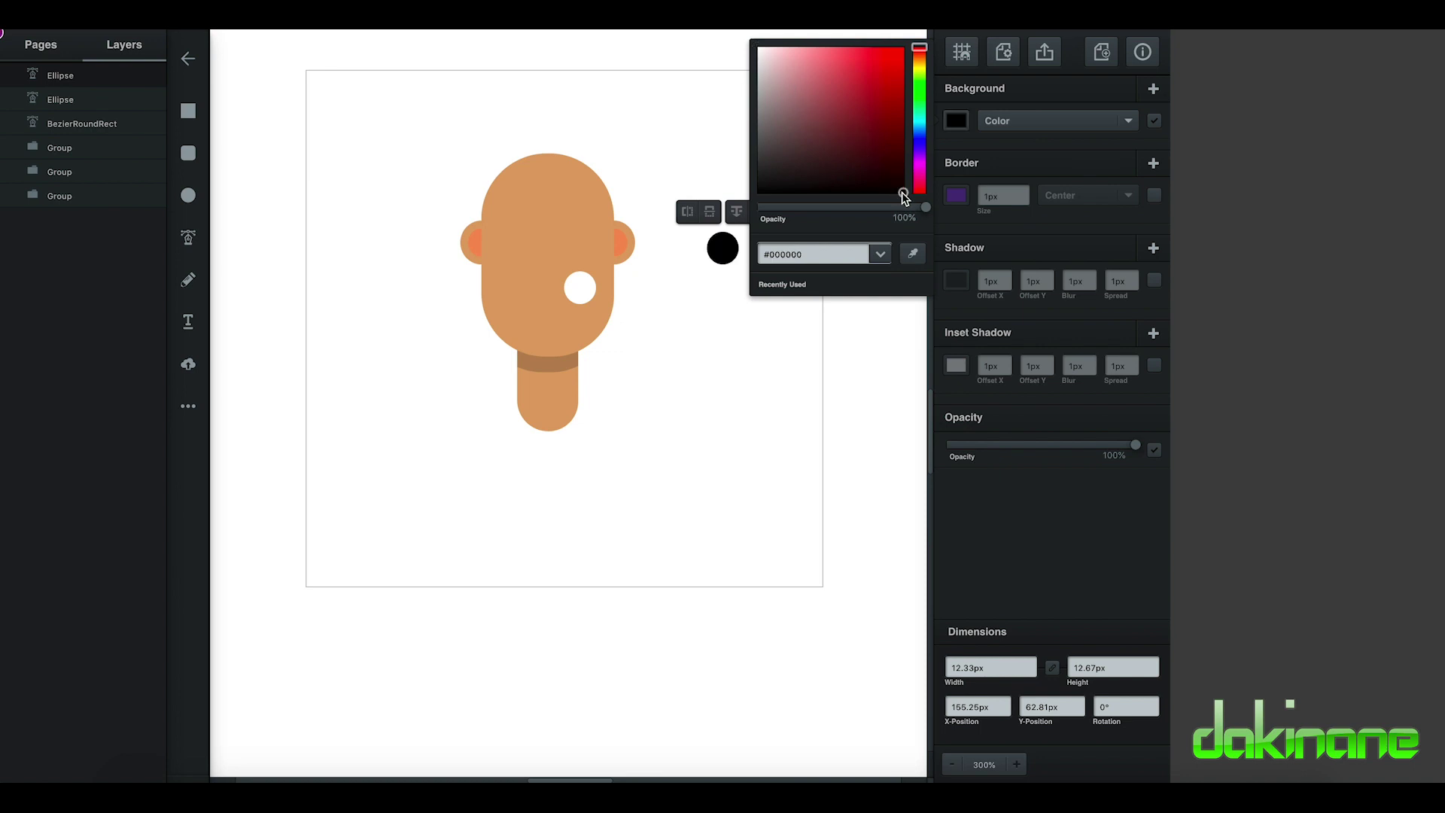
click(724, 253)
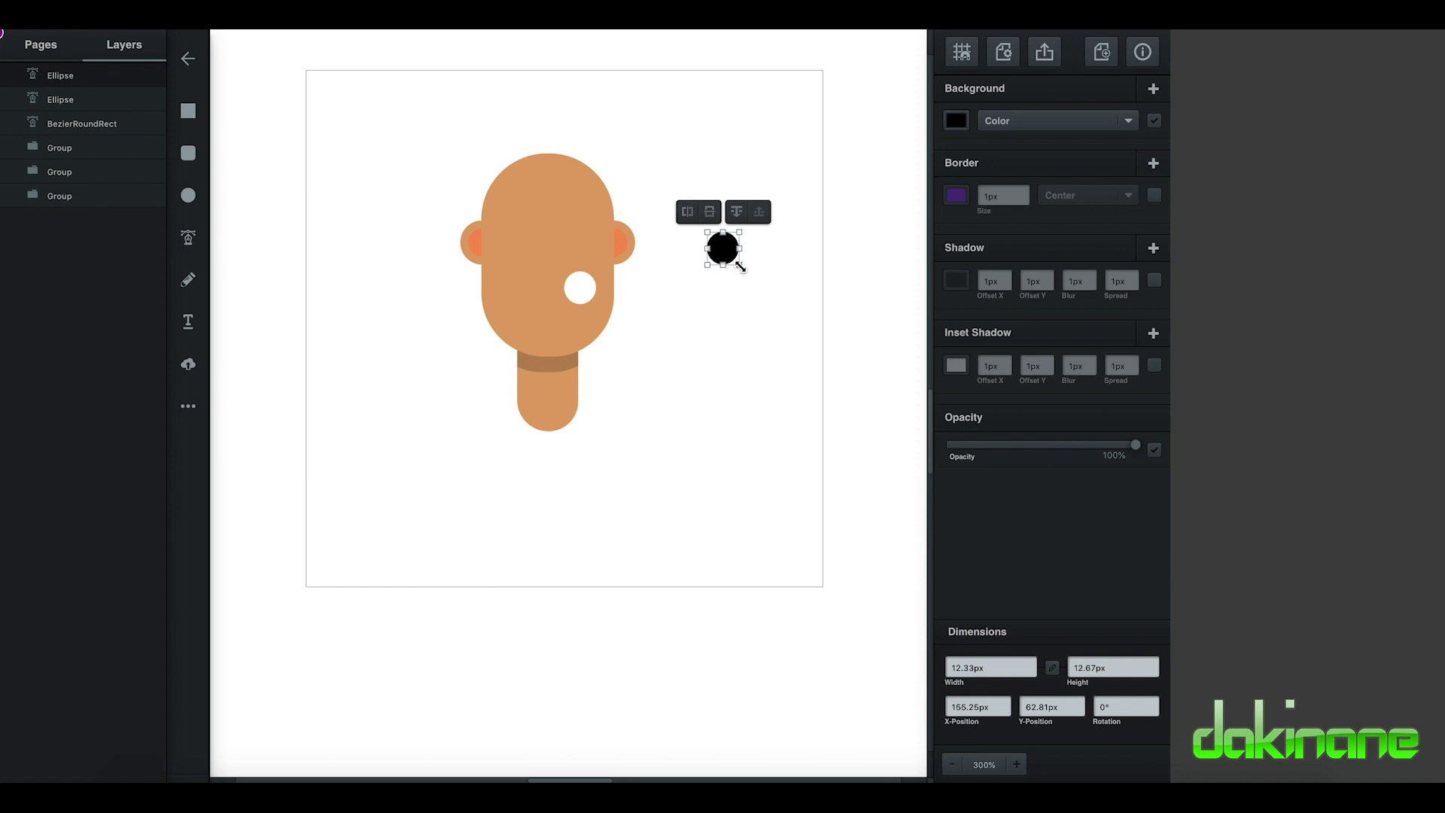
drag(736, 262, 721, 248)
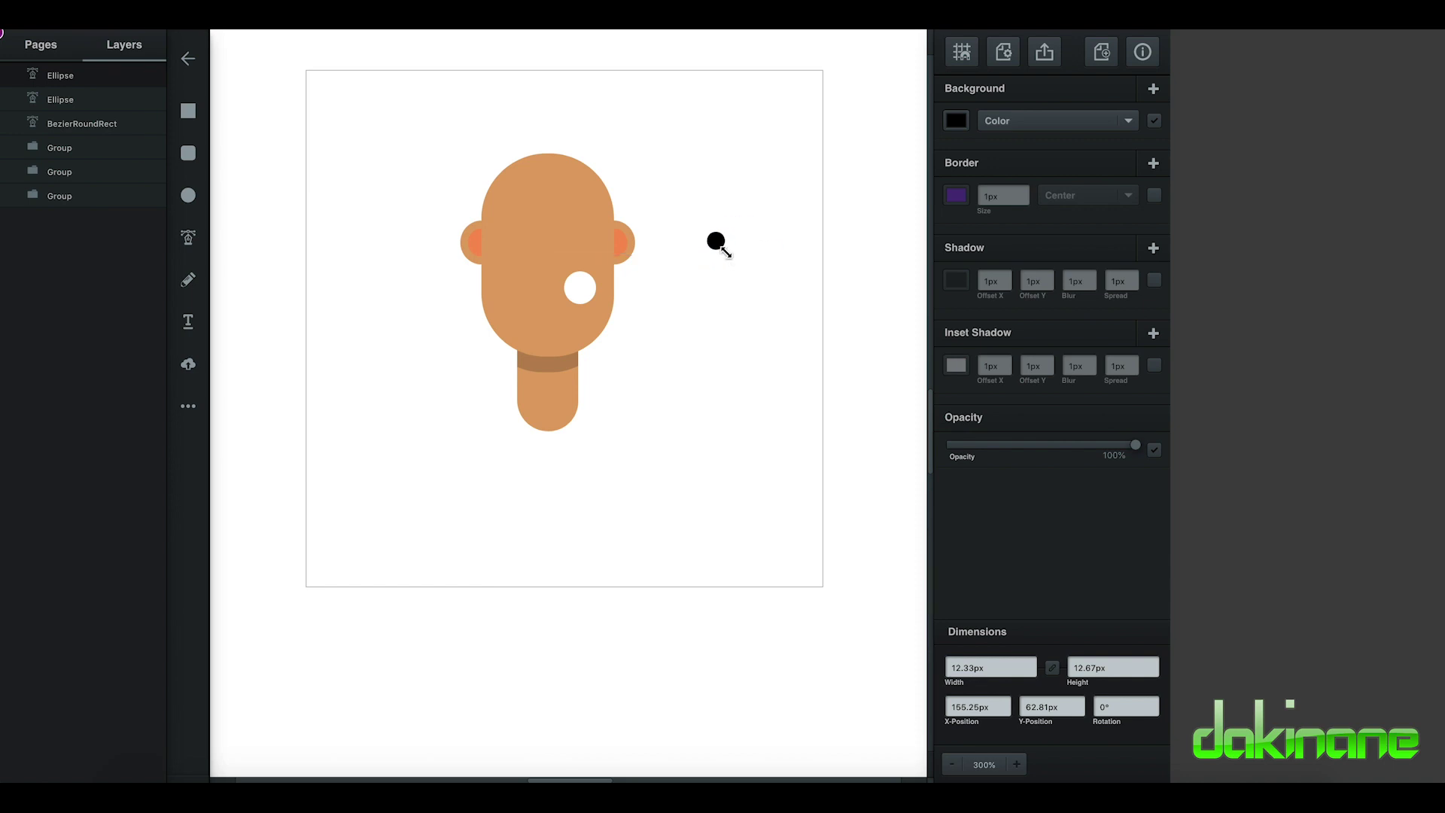
drag(725, 252, 715, 239)
Place the white circle behind the black pupil beside the head and align the two circles to each other's middle and center
drag(574, 286, 715, 240)
drag(669, 195, 742, 268)
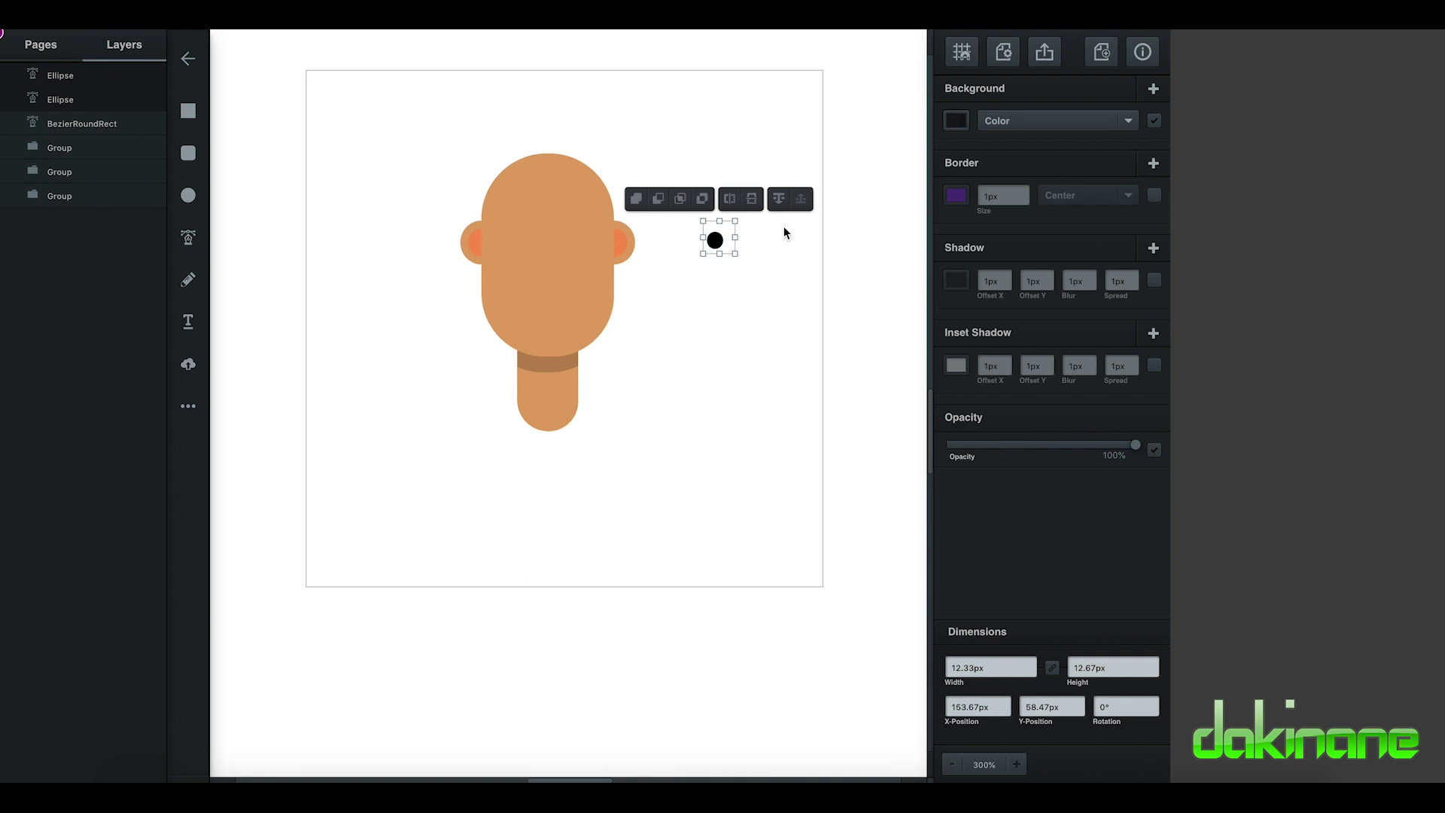
right_click(719, 240)
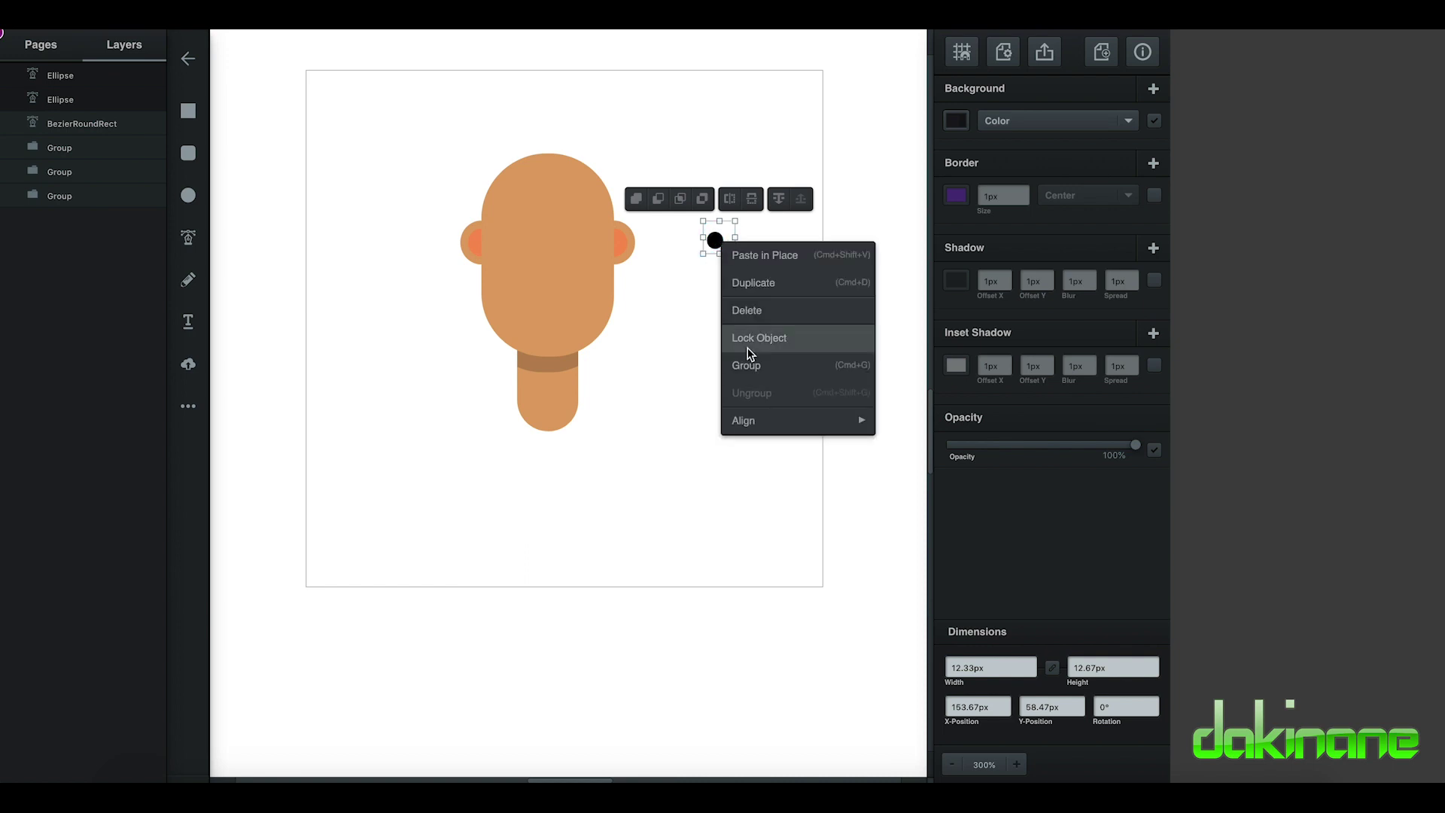
mouse_move(760, 421)
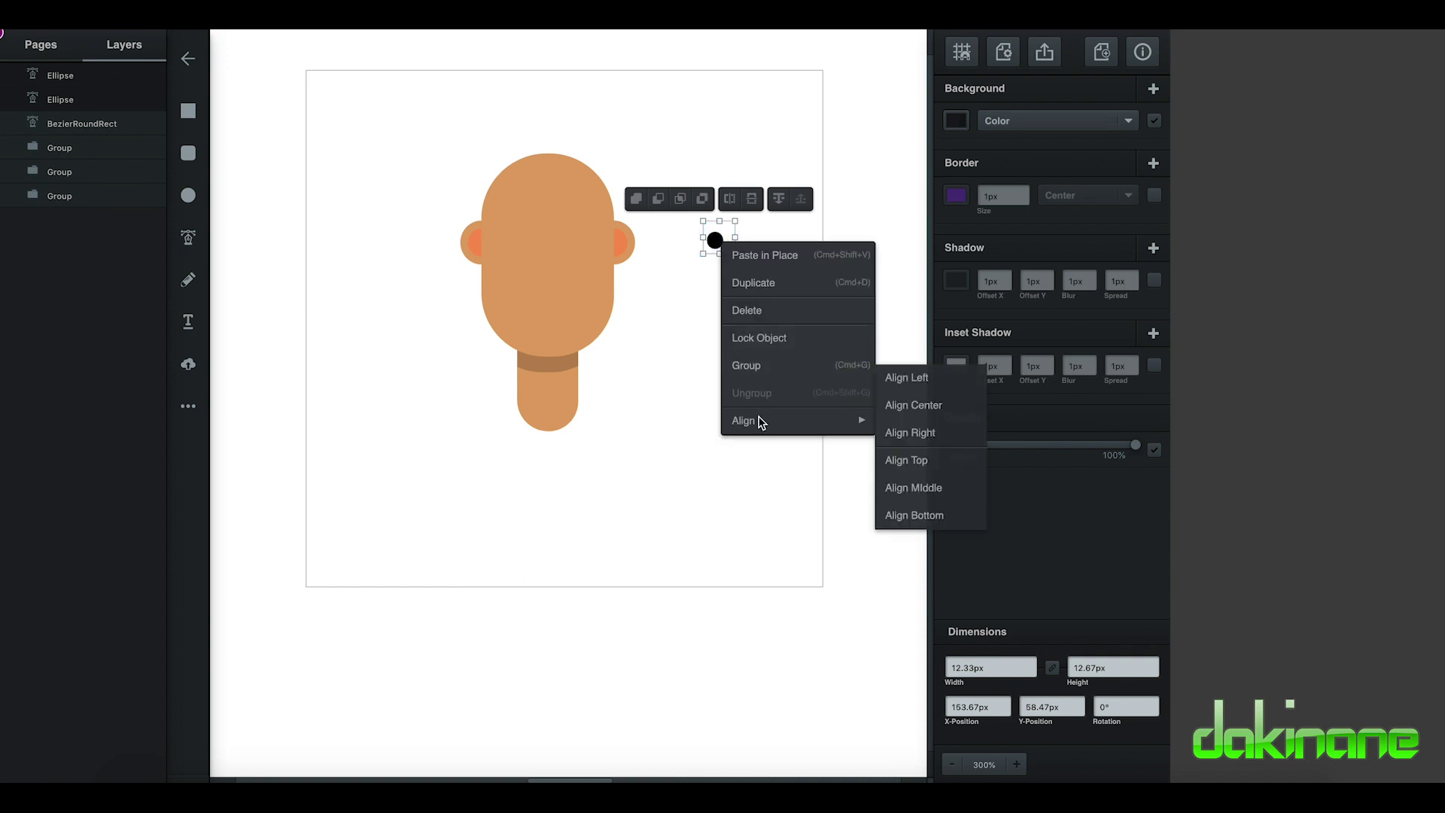
click(912, 487)
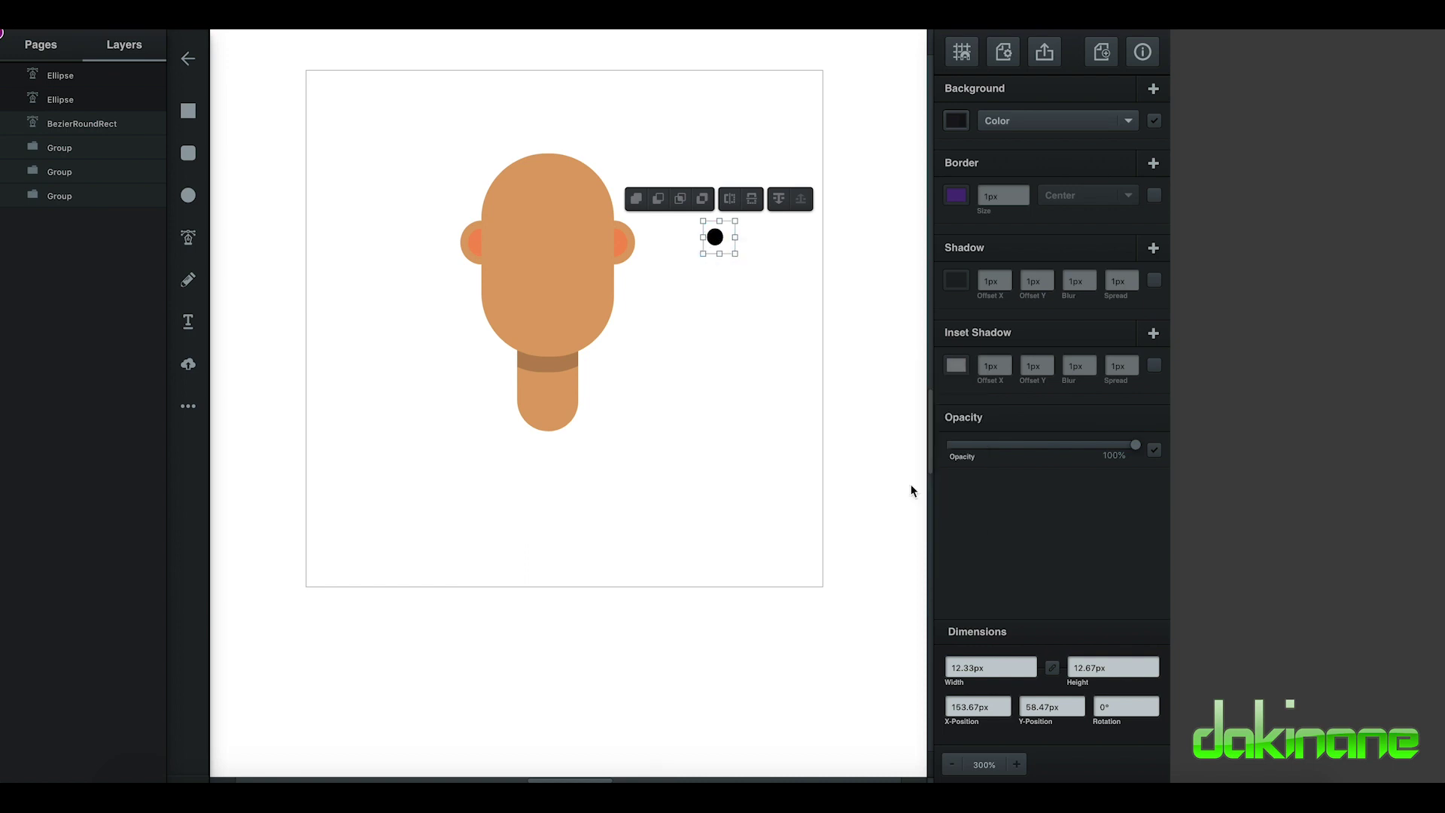
right_click(715, 237)
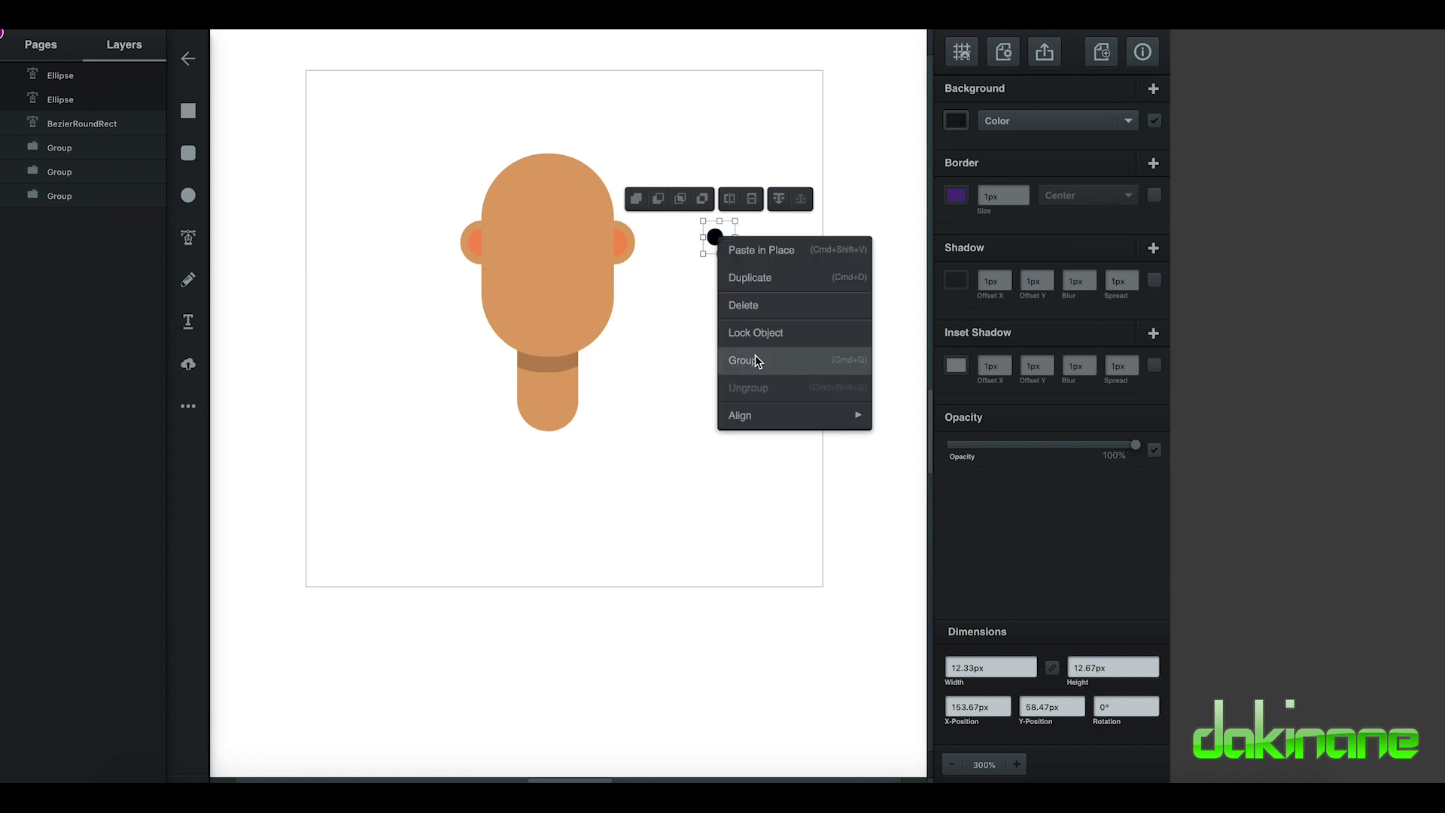
mouse_move(760, 415)
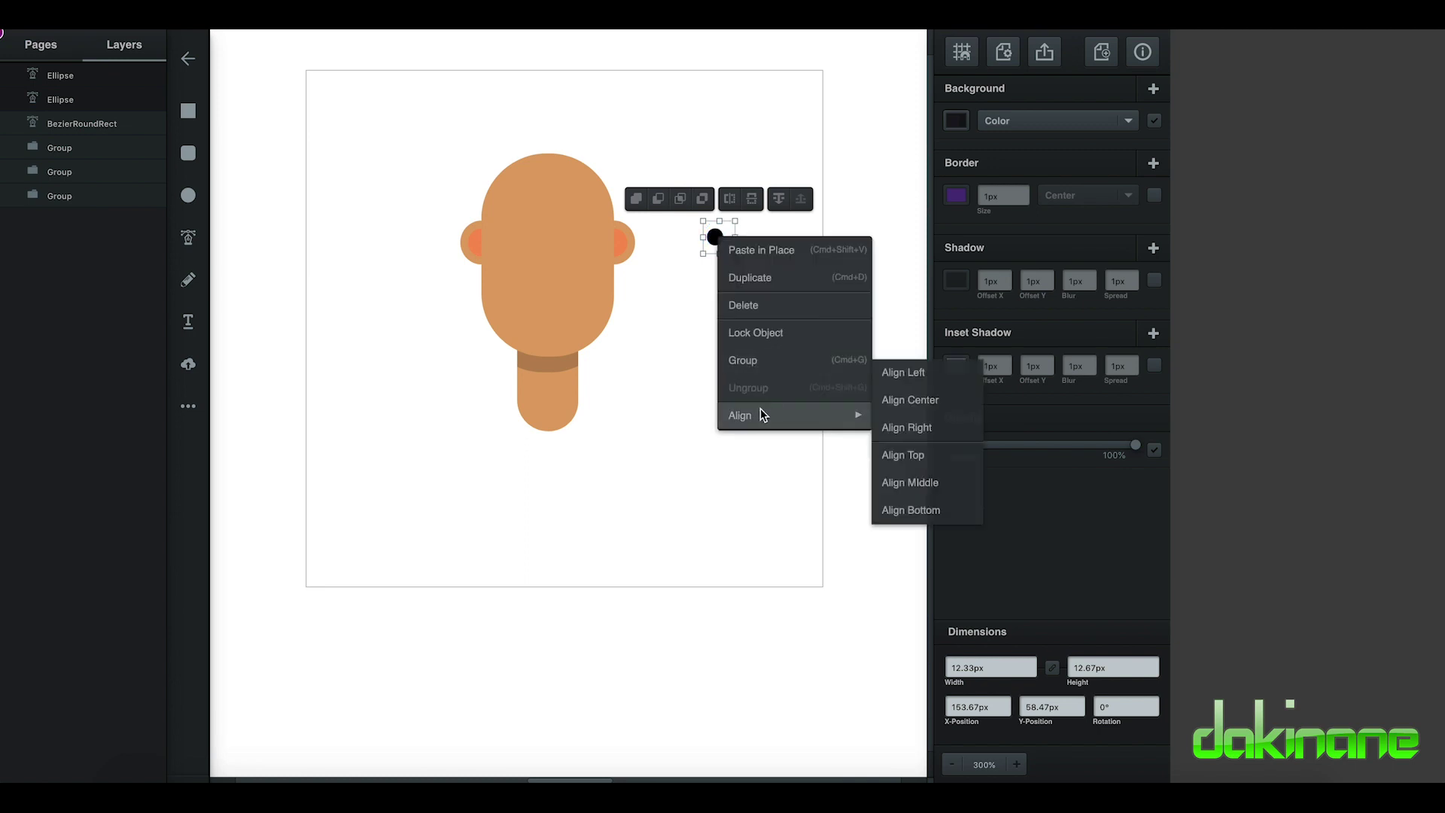
click(926, 401)
Lower the pupil slightly inside the white circle and group the two circles as one eye
click(719, 302)
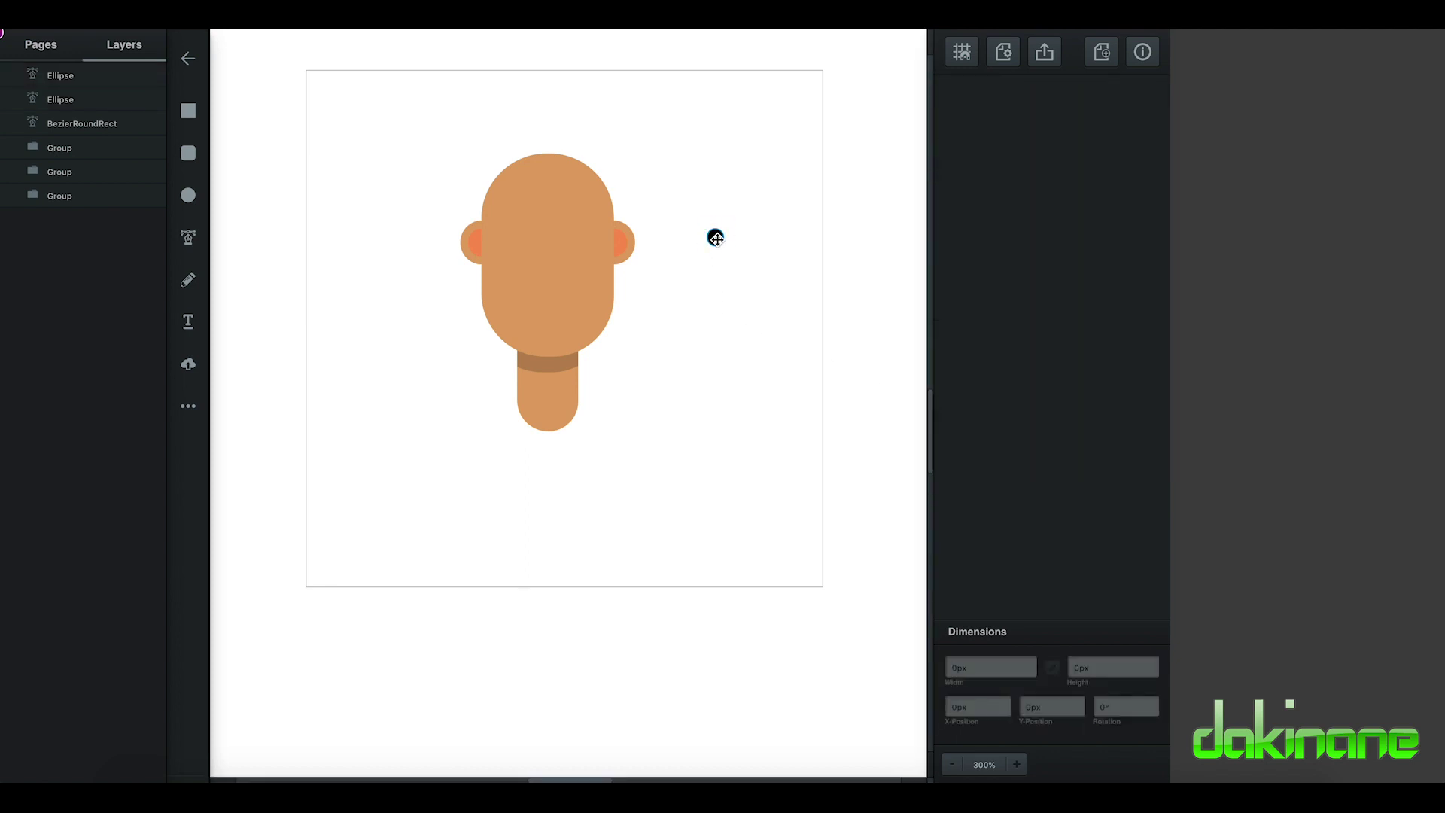
drag(715, 238, 715, 242)
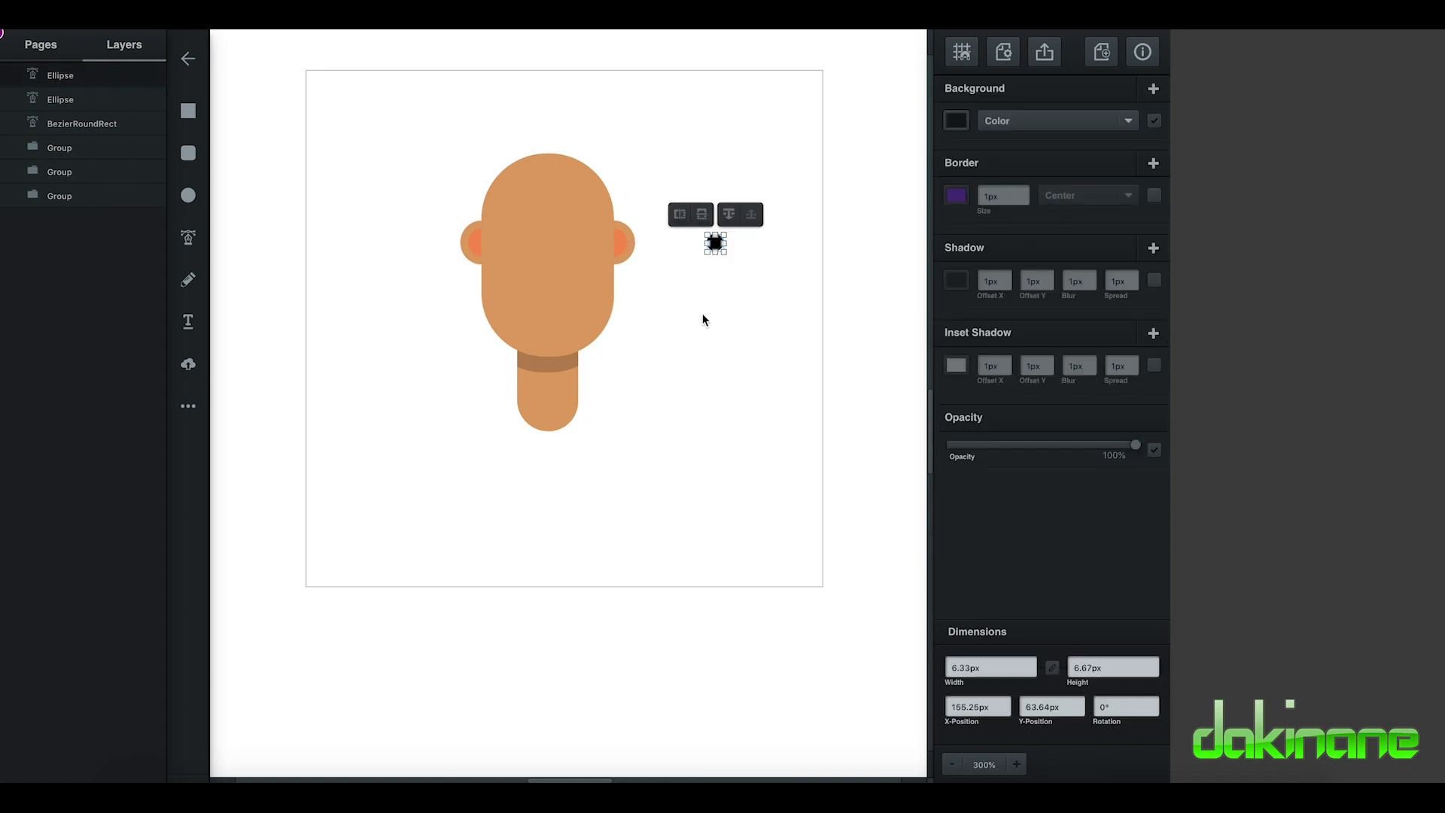
click(690, 232)
drag(686, 206, 743, 266)
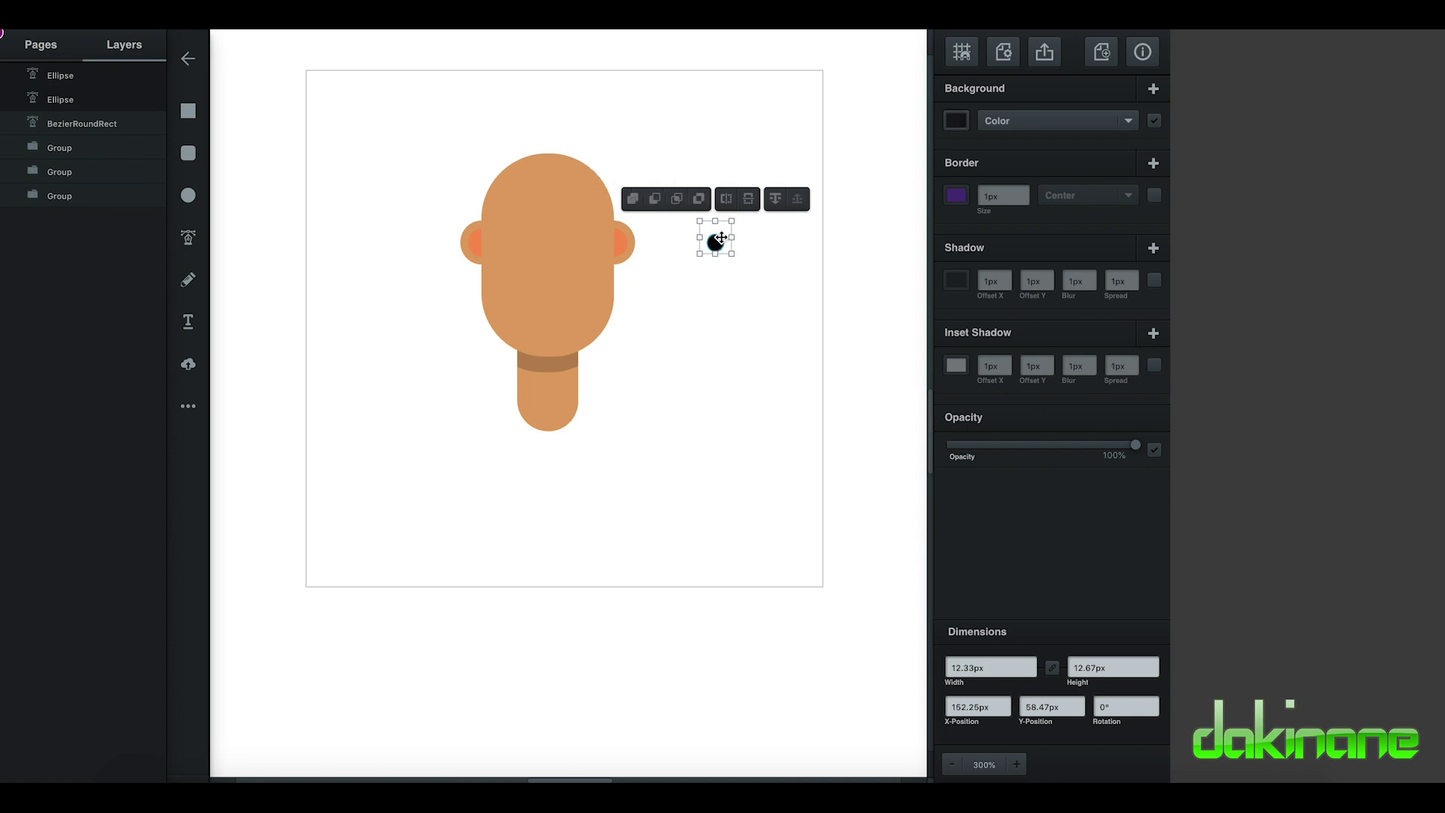
right_click(720, 238)
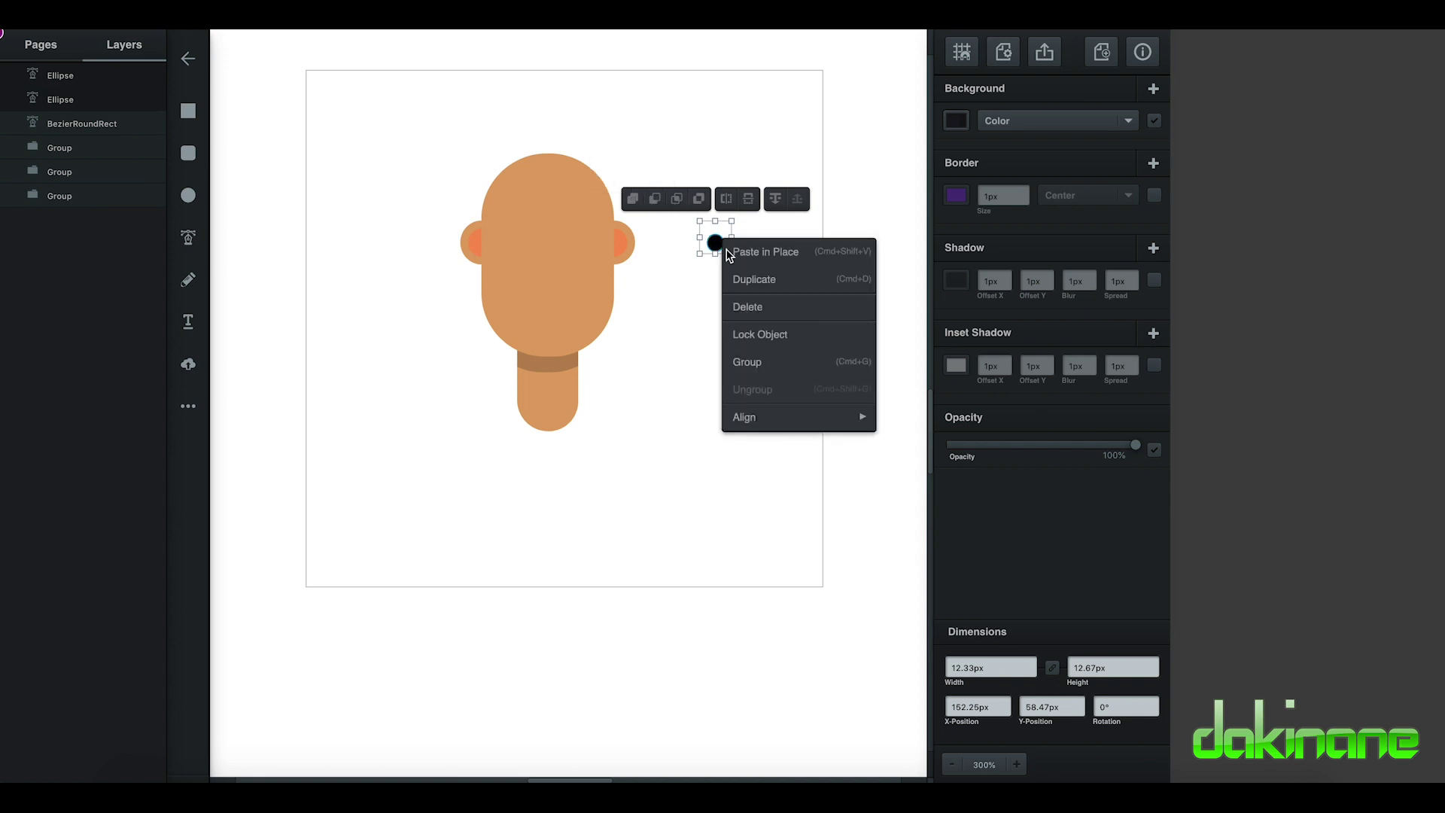
click(752, 362)
Shrink the eye group to about 8 × 8.5 px, place it on the left of the face and a duplicate on the right
drag(732, 254, 523, 244)
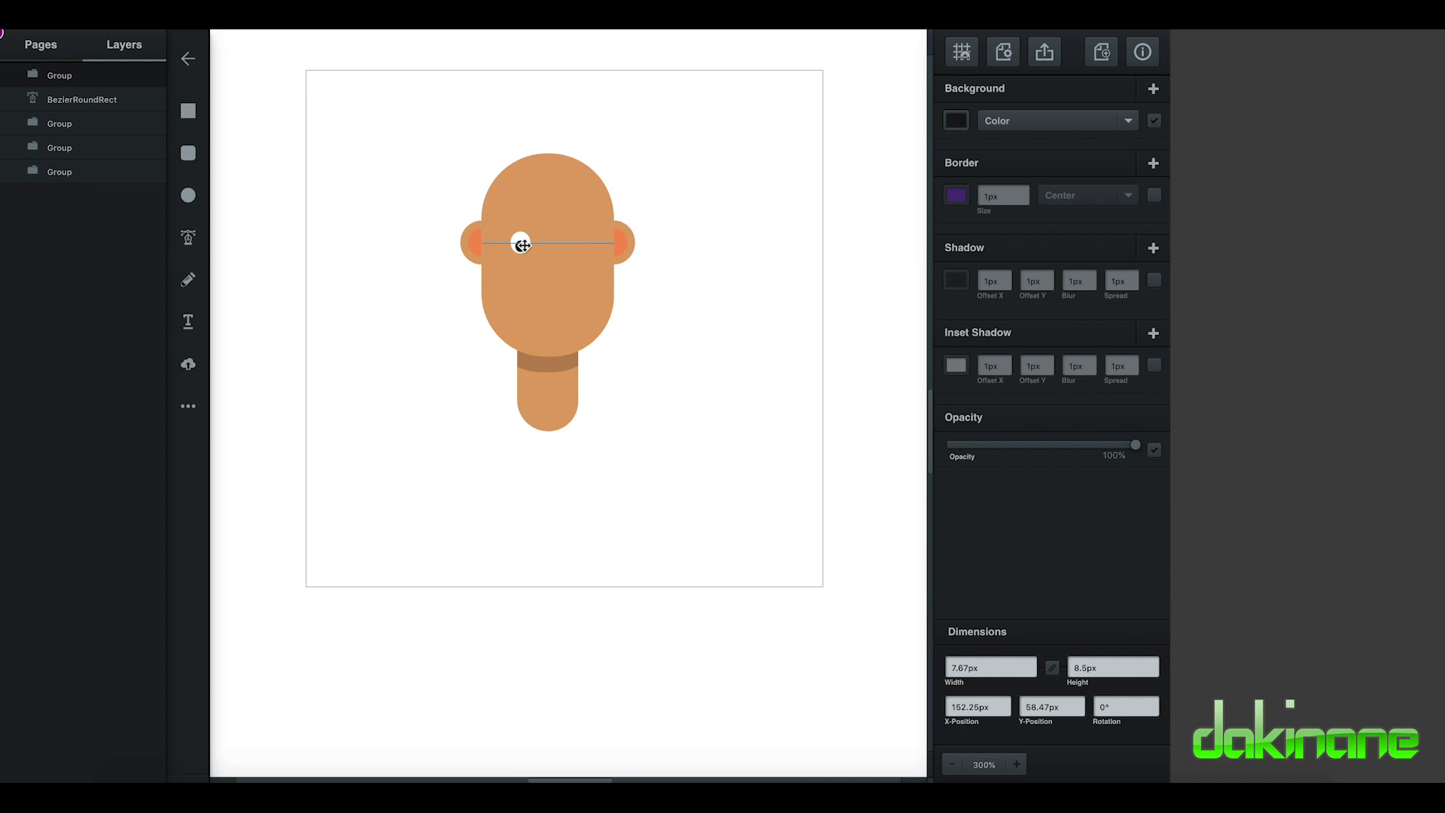
click(521, 243)
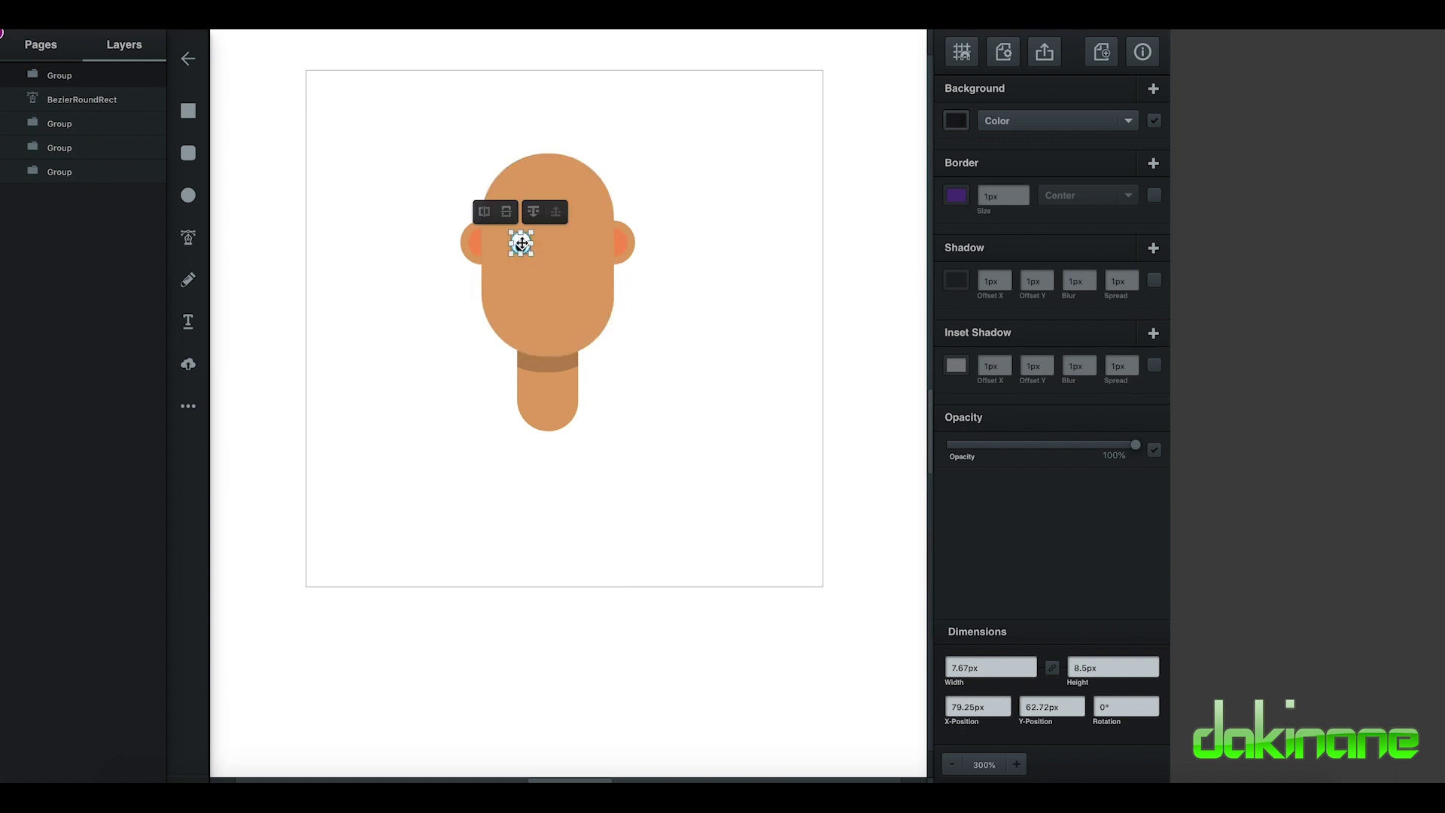
mouse_move(518, 237)
mouse_down()
mouse_move(583, 248)
mouse_move(517, 244)
mouse_up()
click(624, 331)
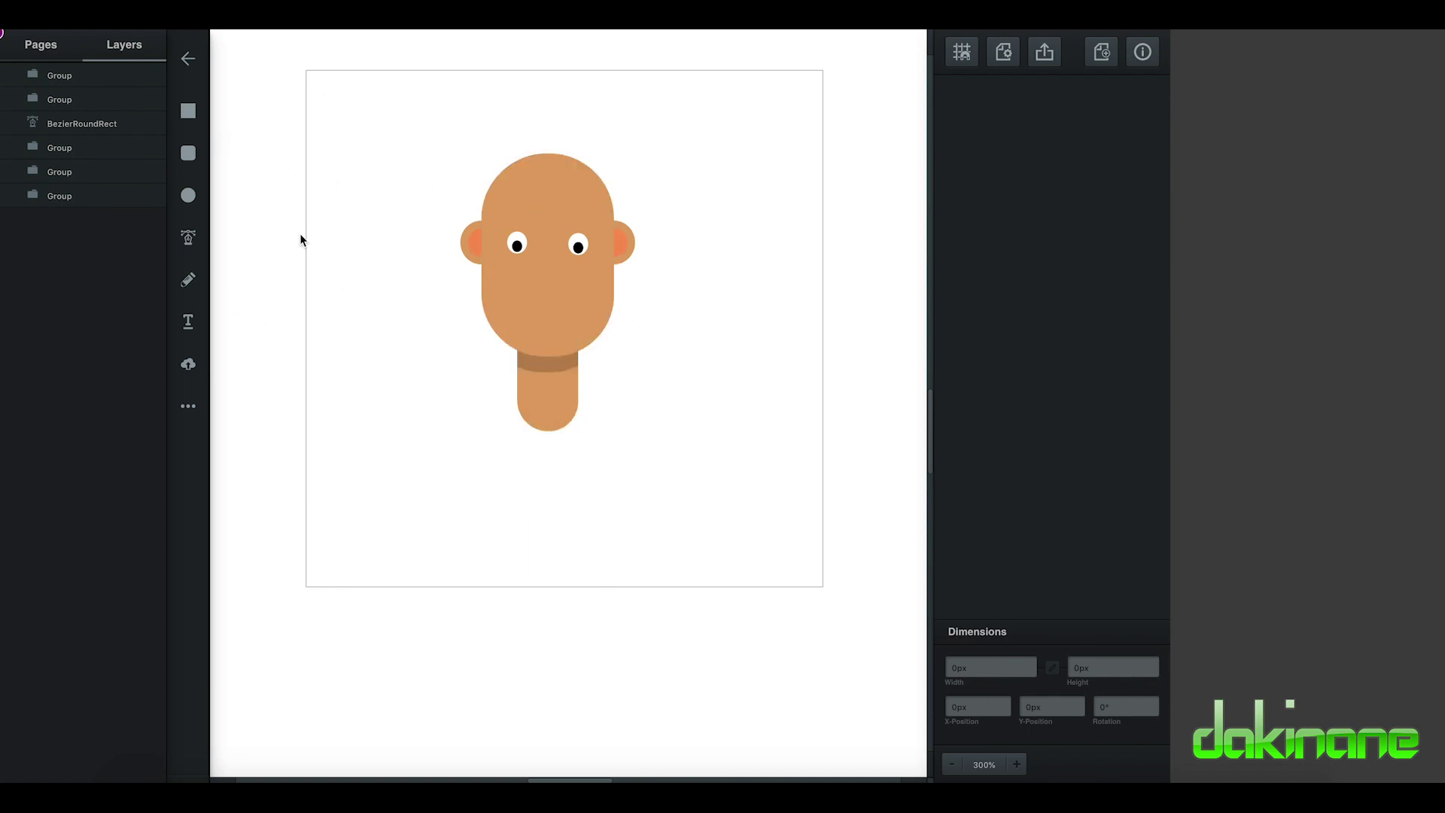
Draw a black rounded bar about 12 × 4 px, duplicate it and place the copy above the left eye as an eyebrow
click(188, 152)
drag(354, 112, 389, 123)
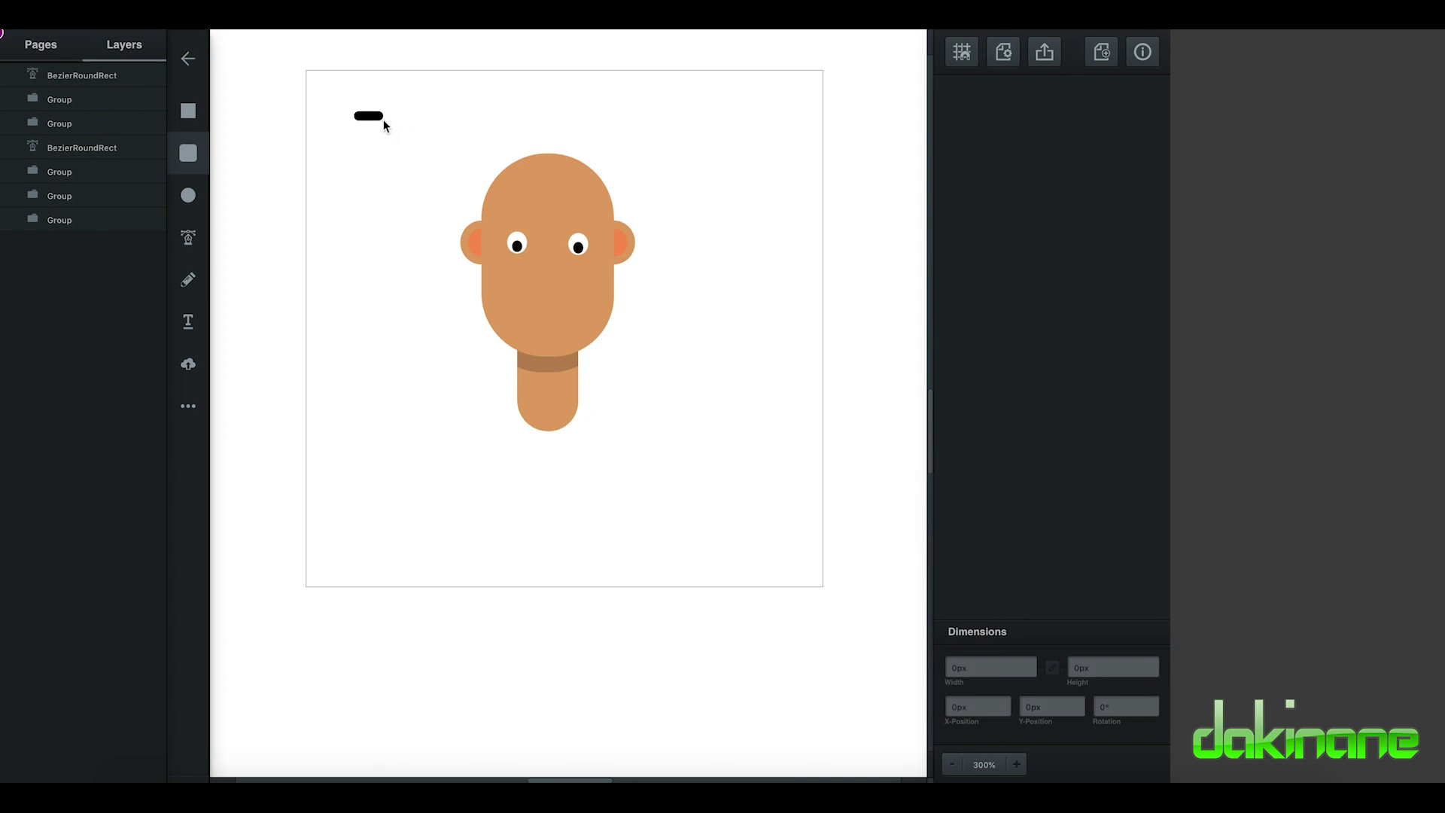
drag(384, 119, 384, 119)
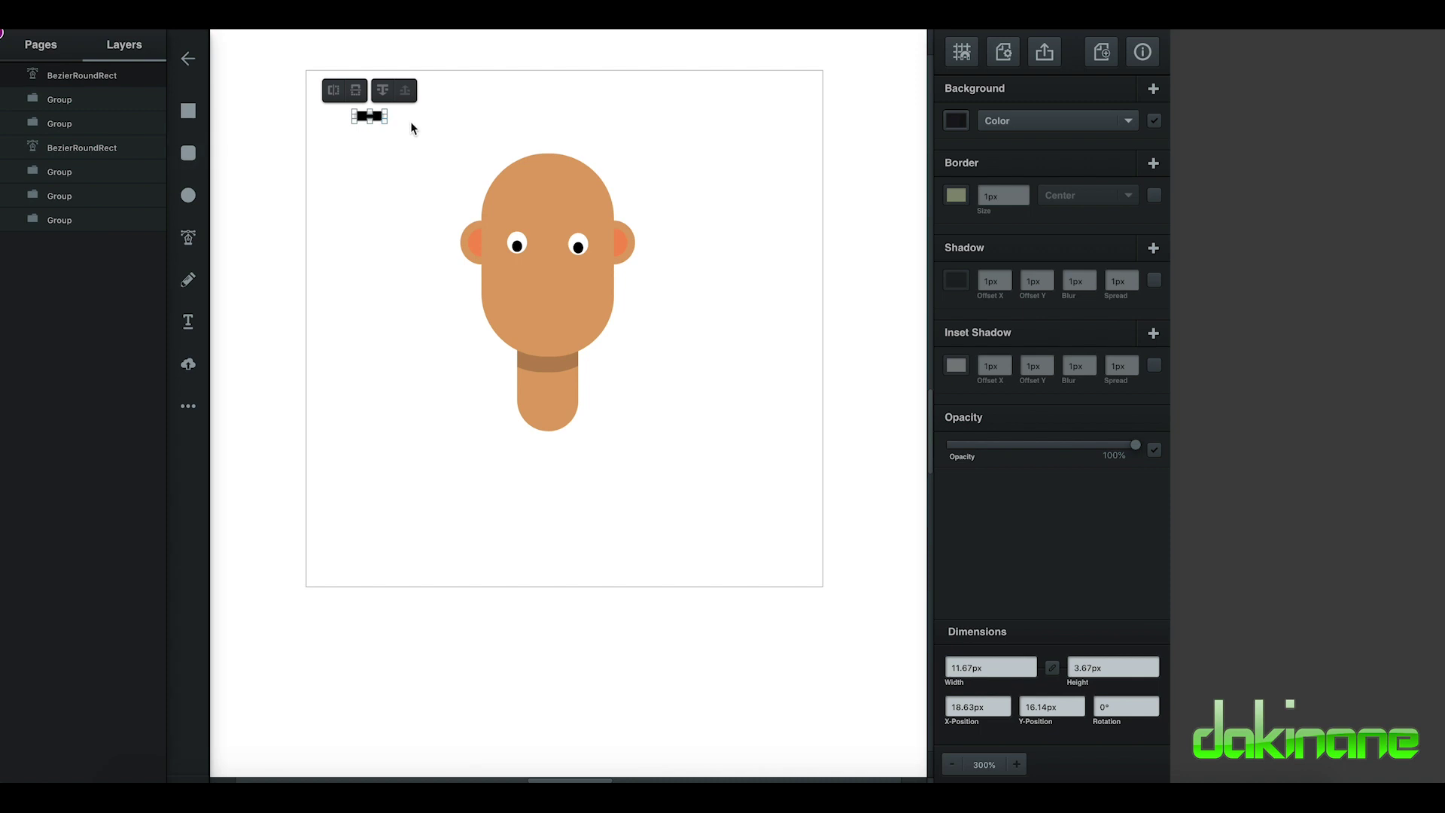
key(ctrl+d)
drag(407, 141, 523, 223)
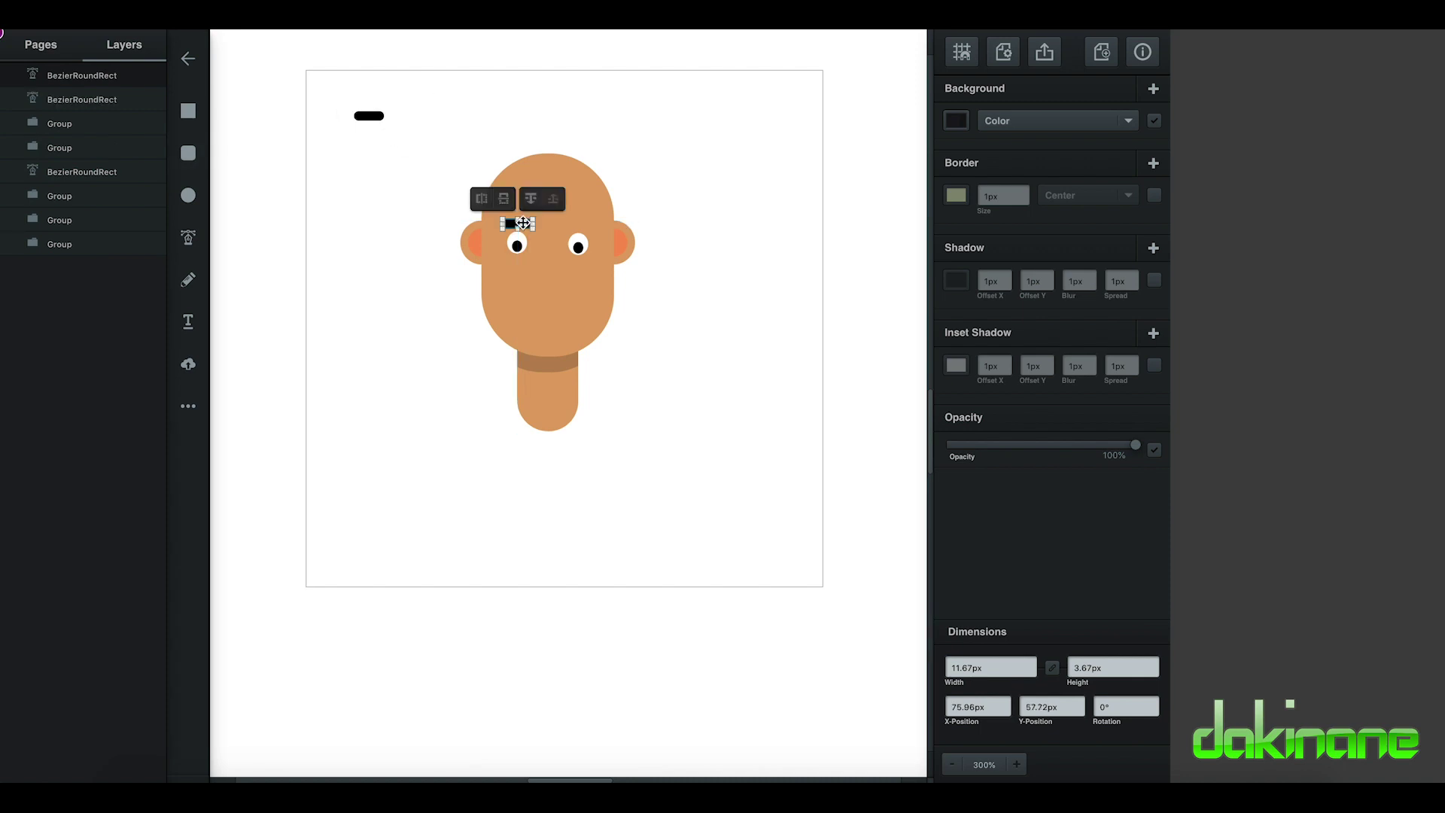
Place the original black bar above the right eye level with the other eyebrow, and nudge the right eye up slightly
drag(377, 115, 585, 222)
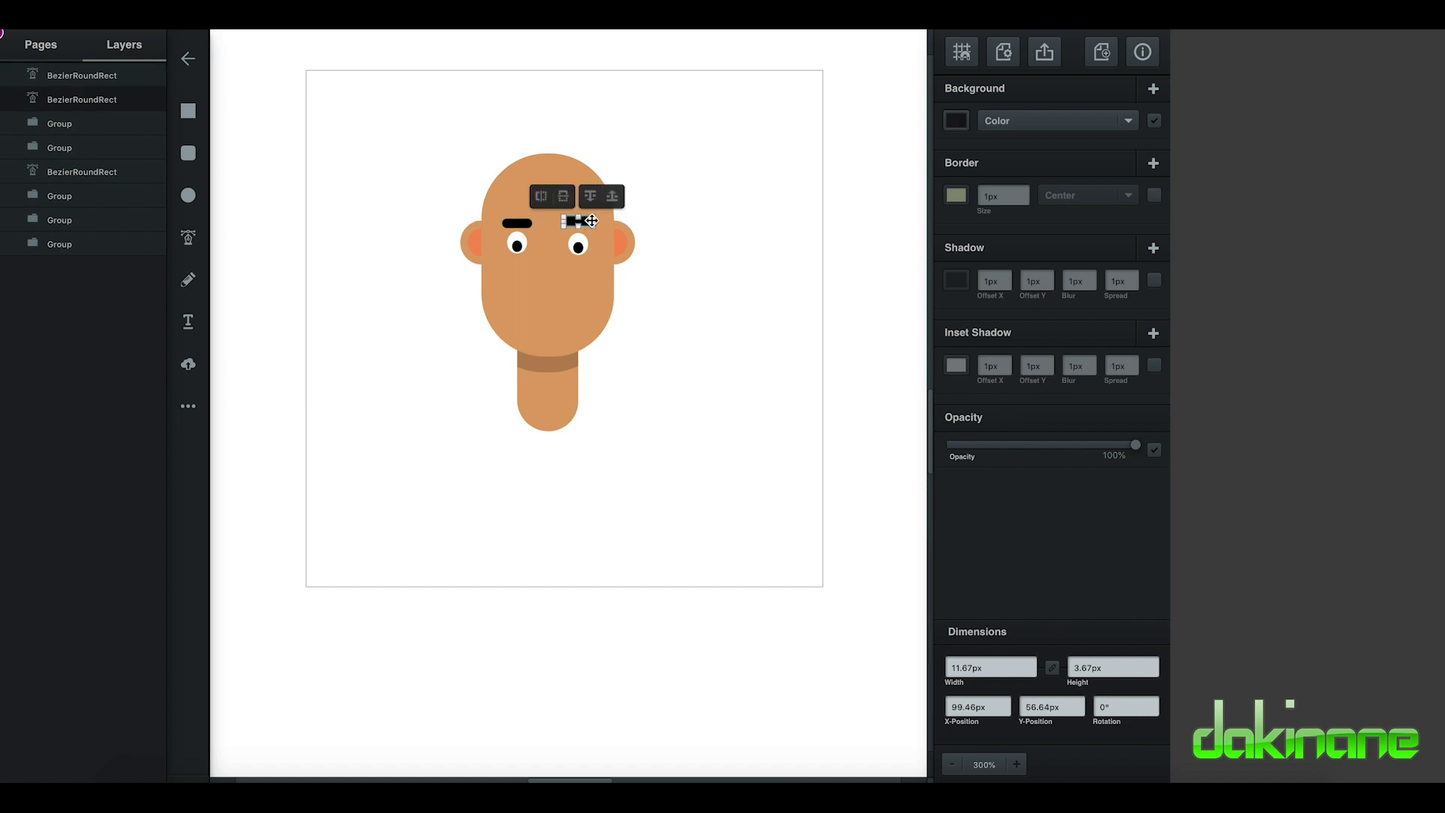
click(645, 214)
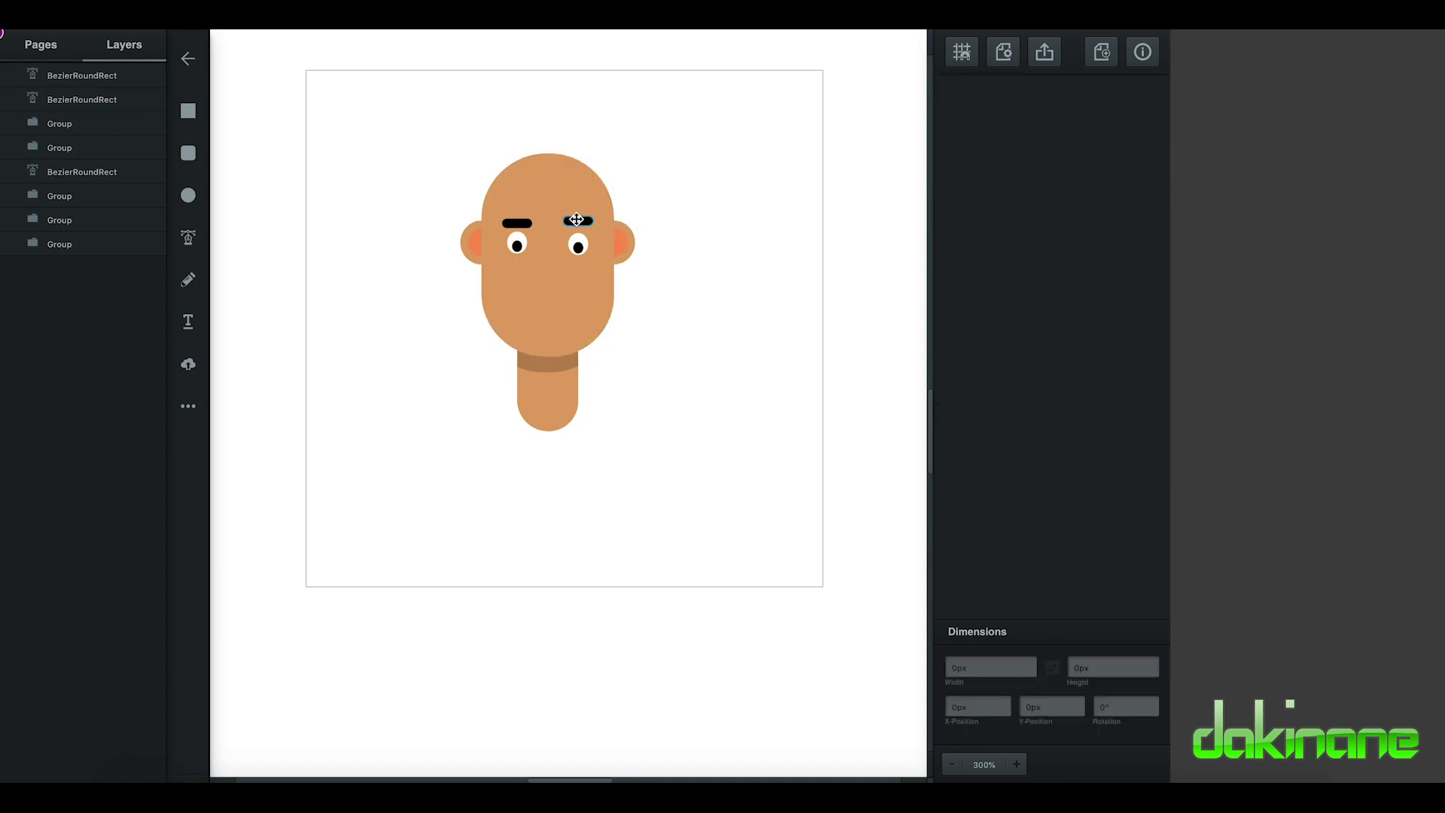
drag(575, 220, 577, 222)
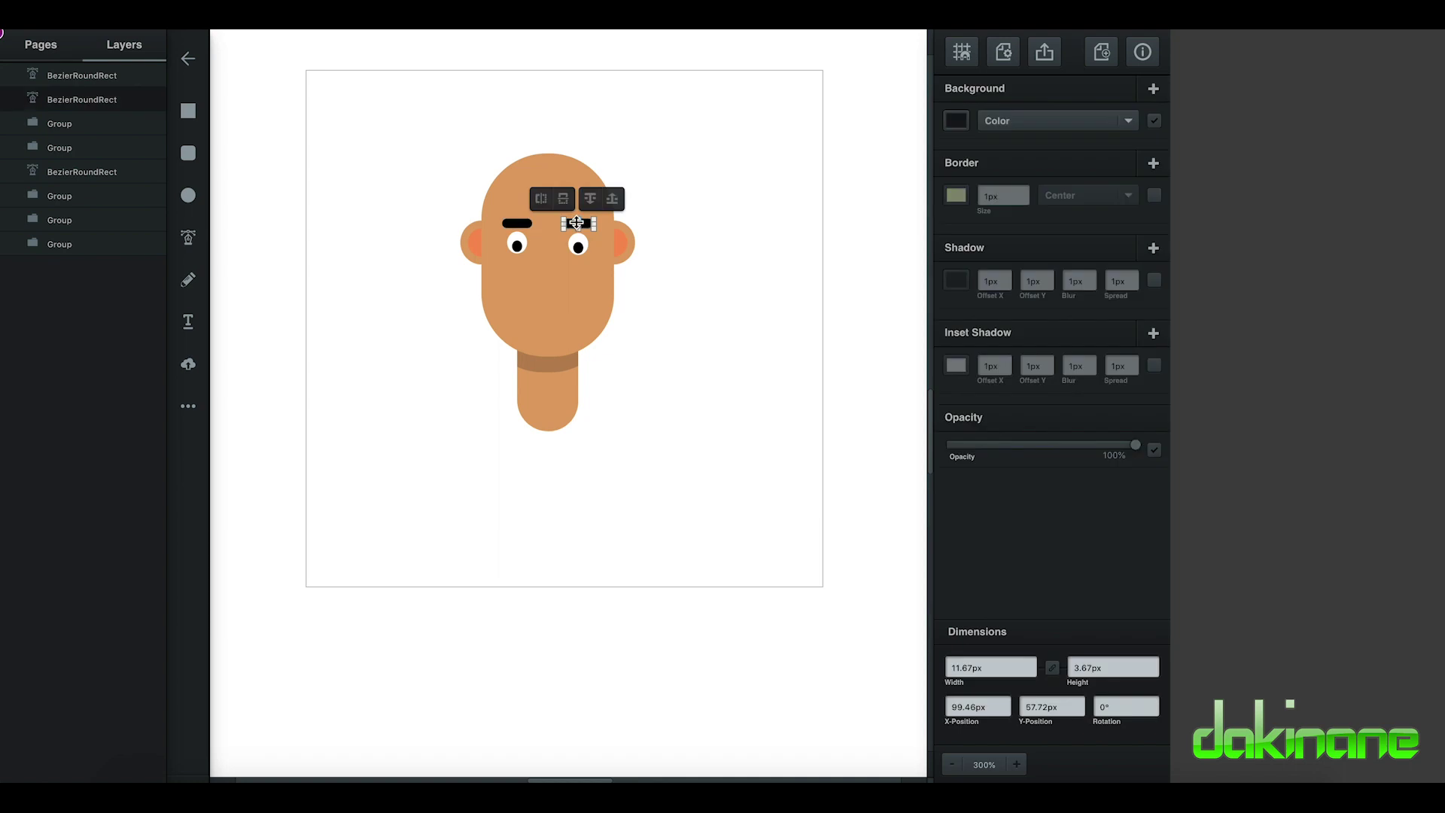
click(702, 222)
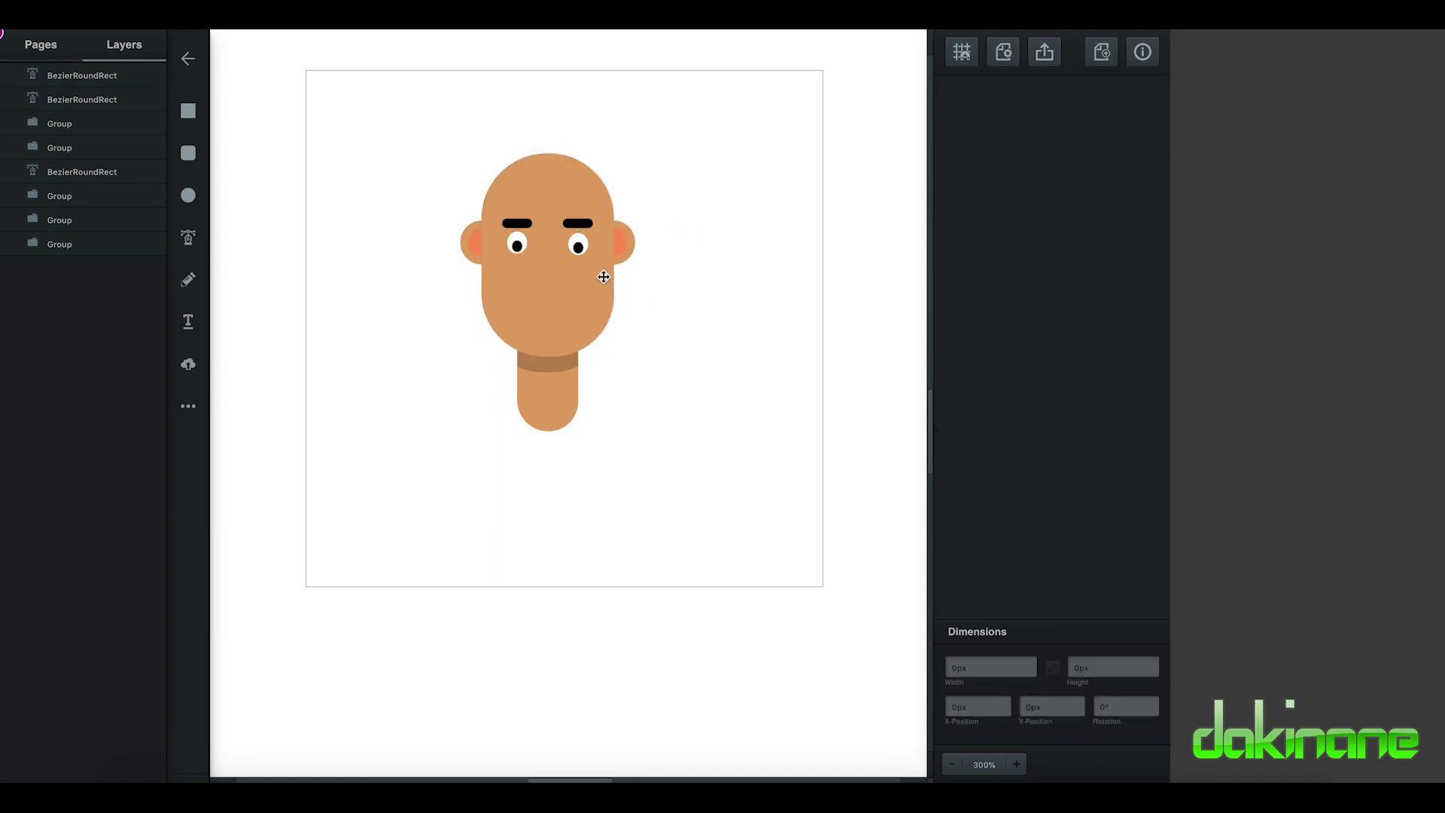
drag(580, 247, 580, 246)
click(721, 279)
Draw a vertical black rounded bar about 7 px wide, centered between the eyes as a nose, and shorten it to about 20 px
mouse_move(383, 207)
mouse_down()
mouse_move(356, 188)
mouse_move(372, 225)
mouse_move(519, 295)
mouse_move(550, 259)
mouse_up()
click(188, 153)
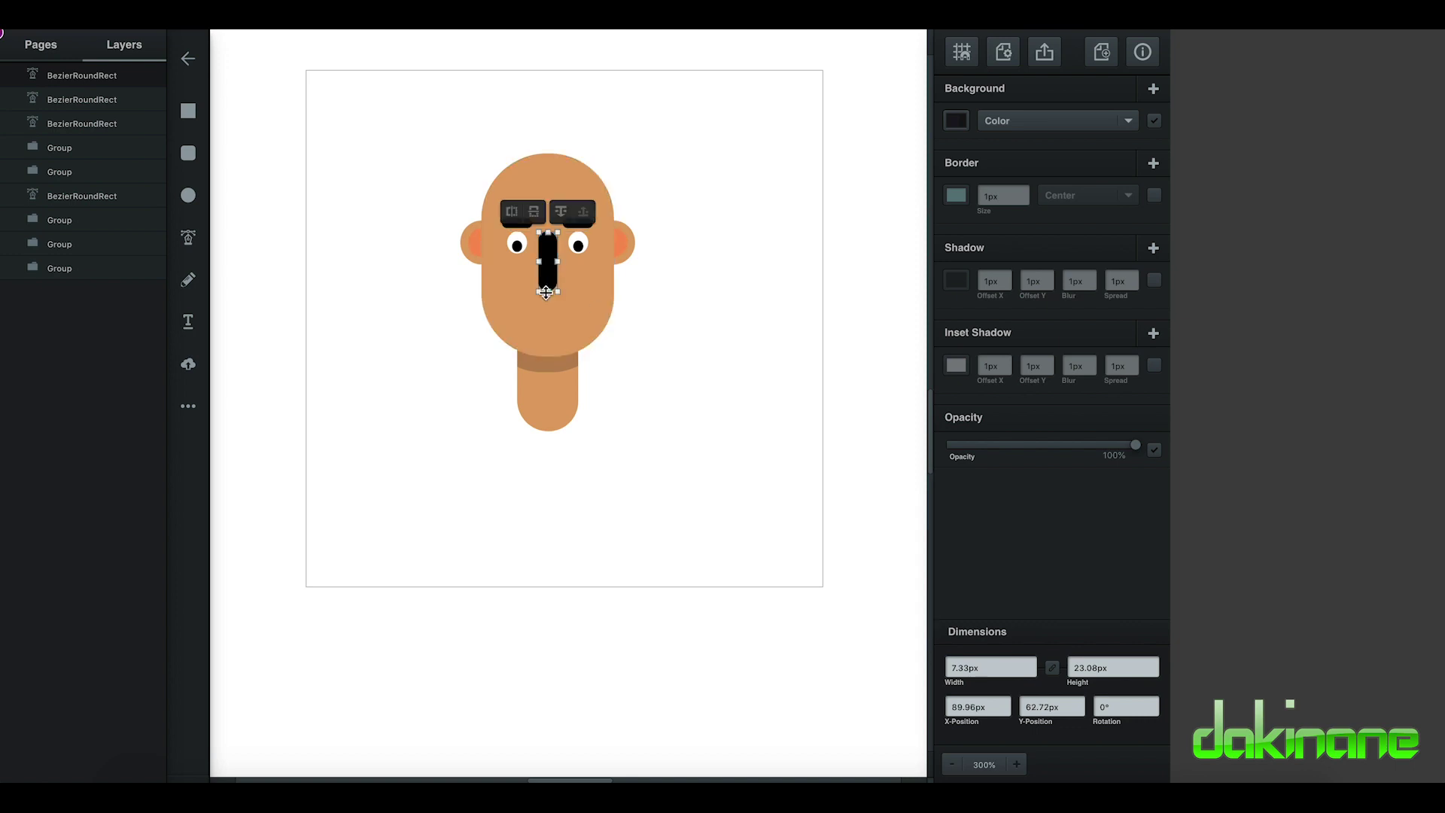
drag(546, 292, 548, 283)
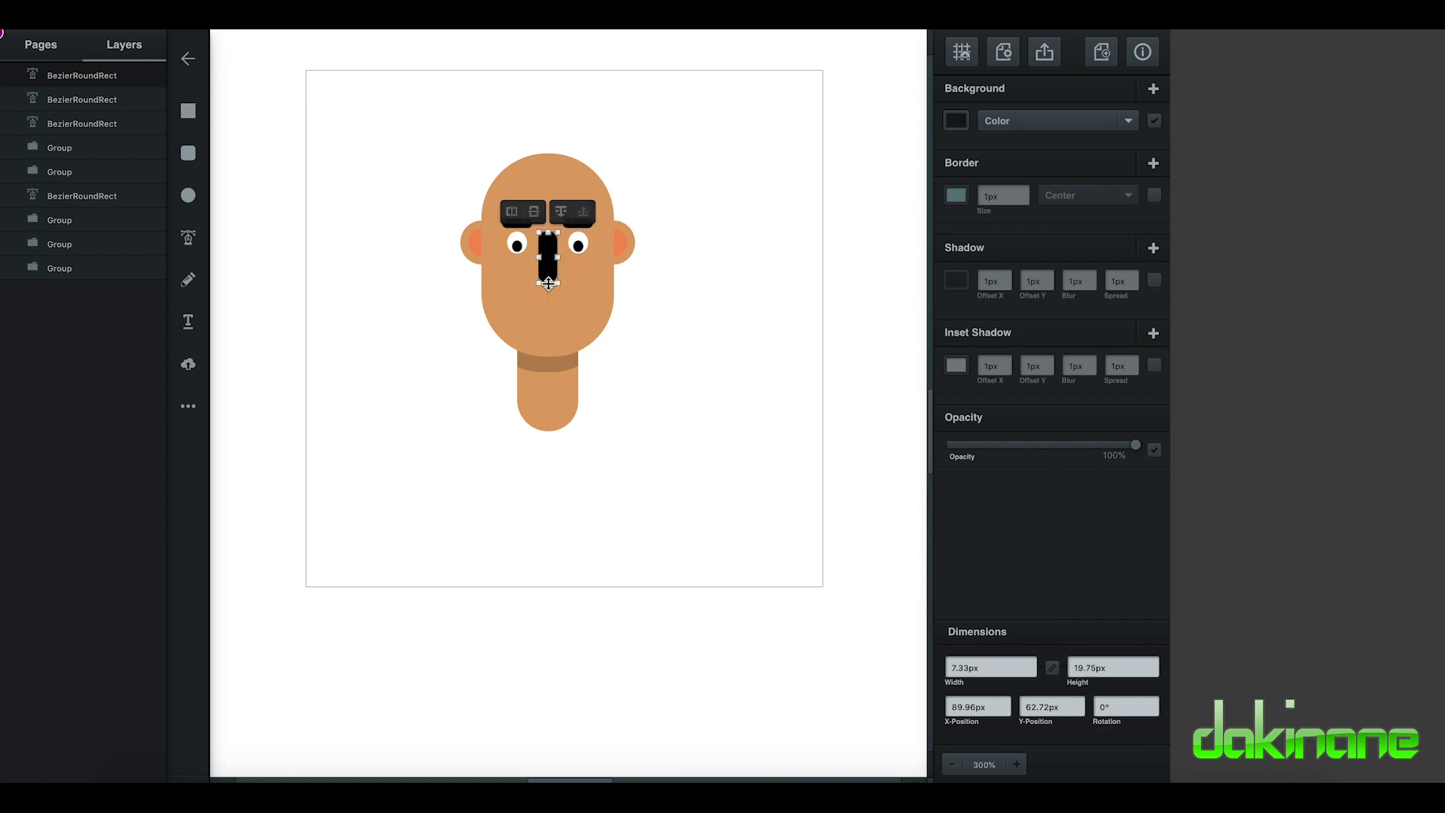
Sample the face's skin tone as the nose fill and adjust it to the stronger orange #ef8631
click(956, 120)
click(910, 248)
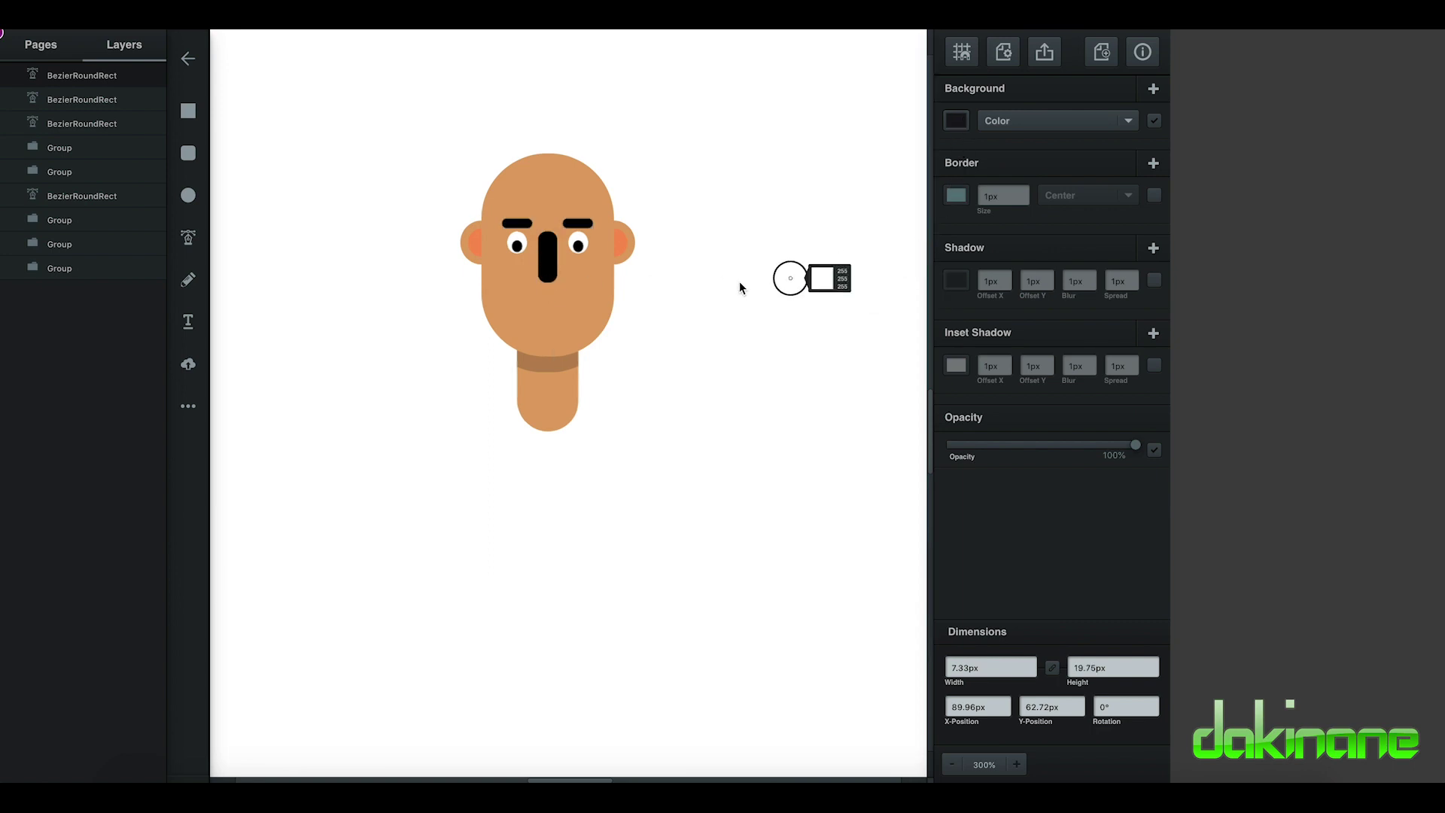
click(558, 313)
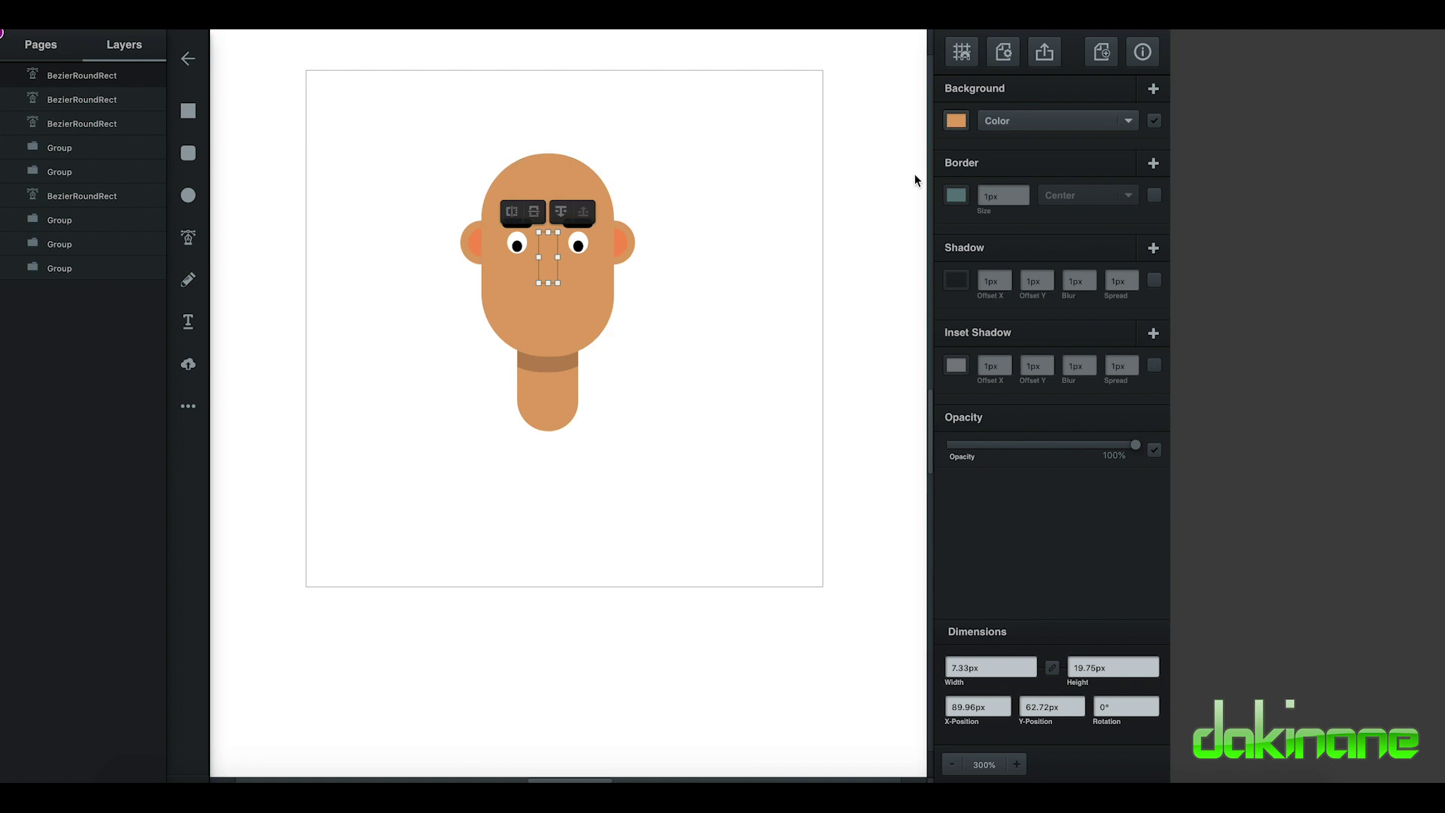
click(956, 120)
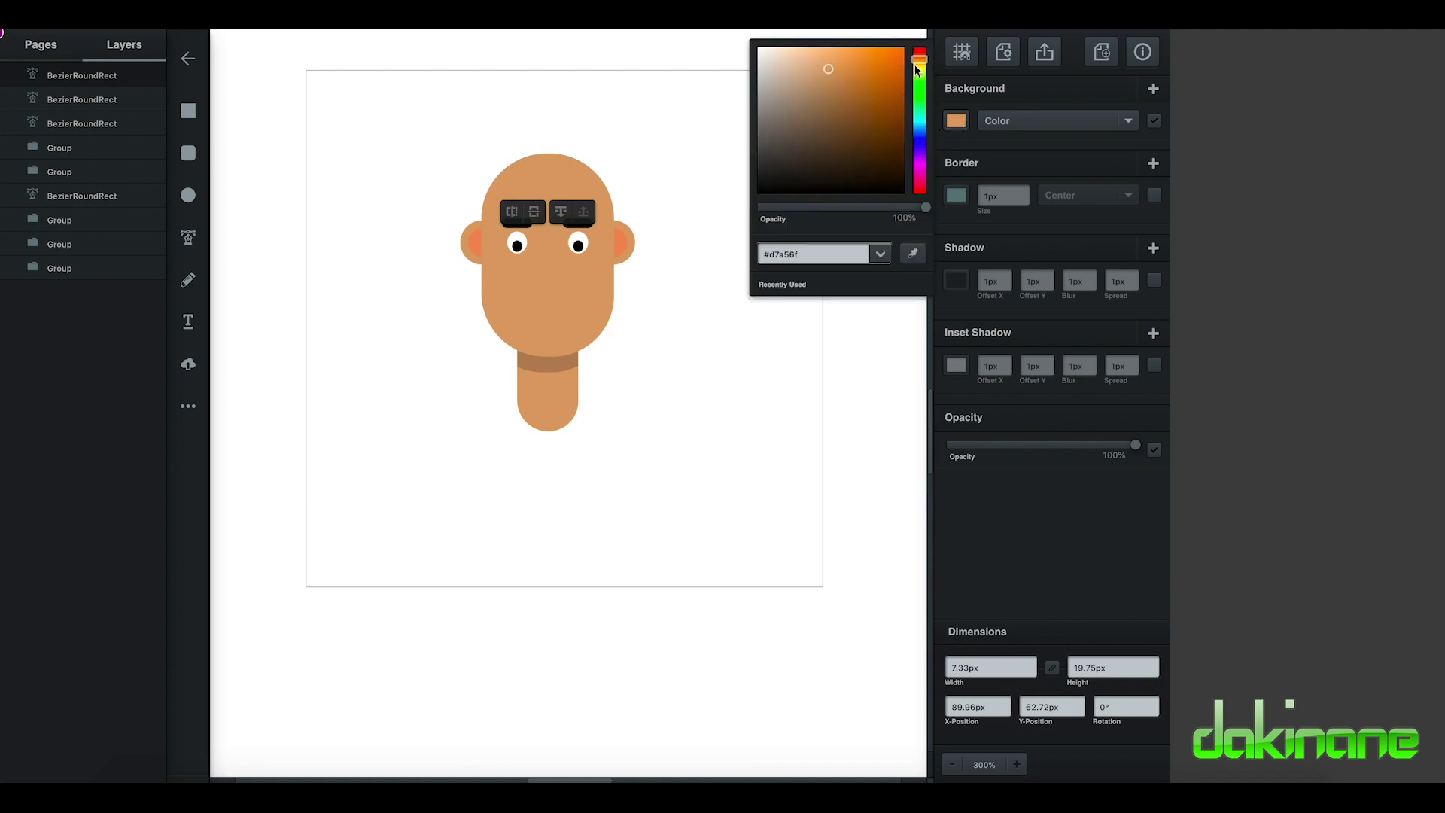
drag(922, 60, 900, 60)
click(851, 53)
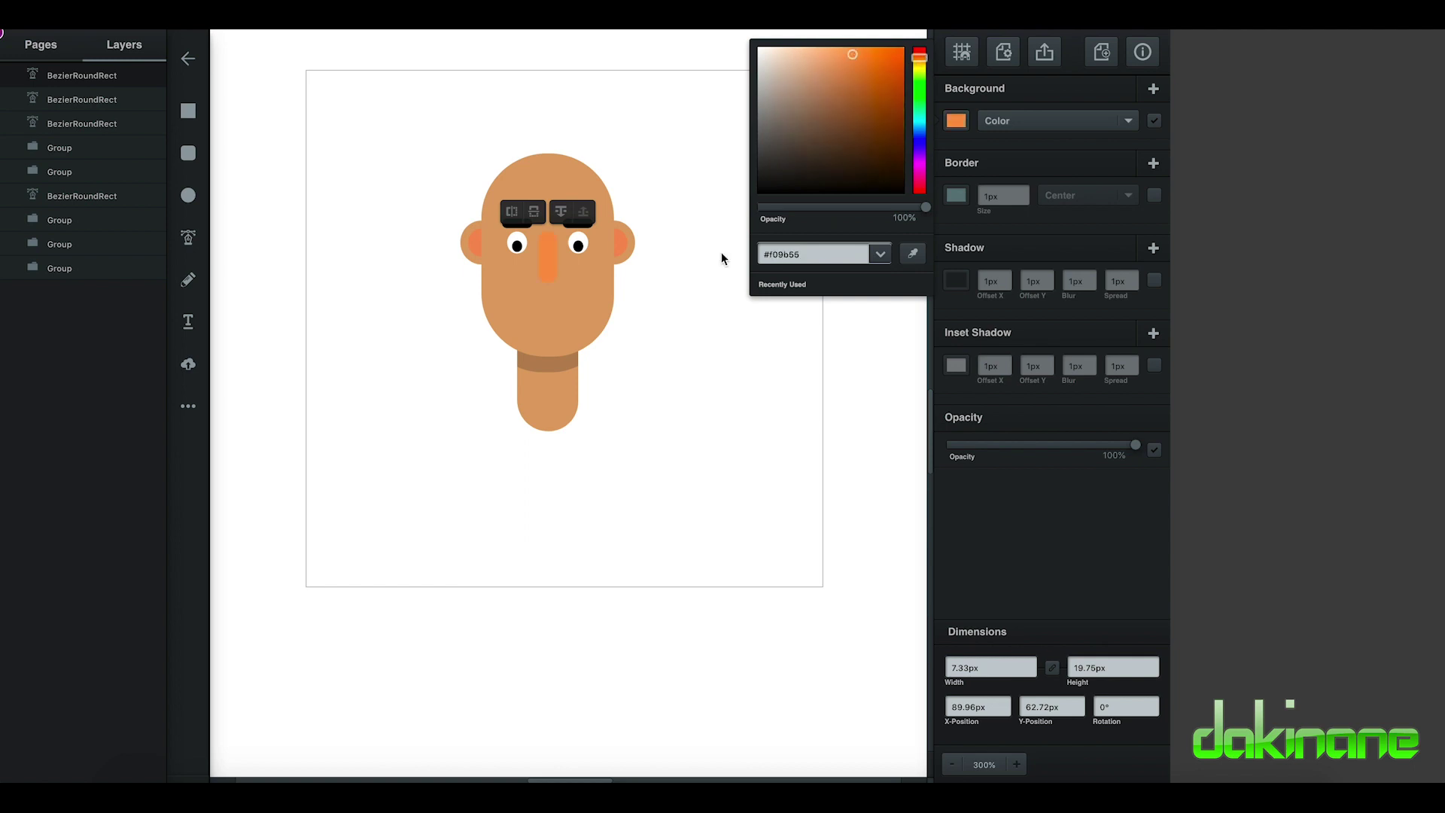
click(873, 55)
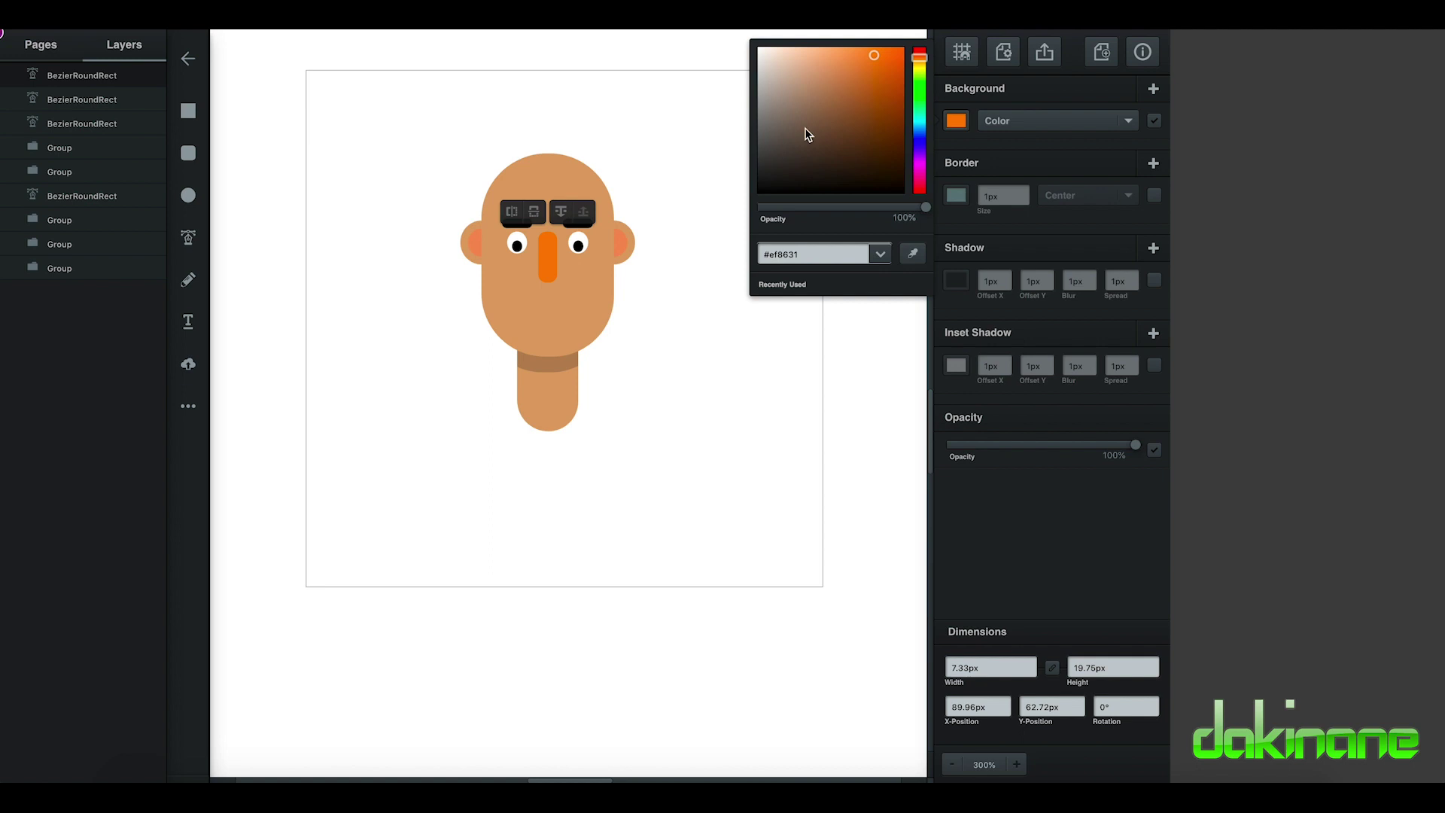
click(643, 482)
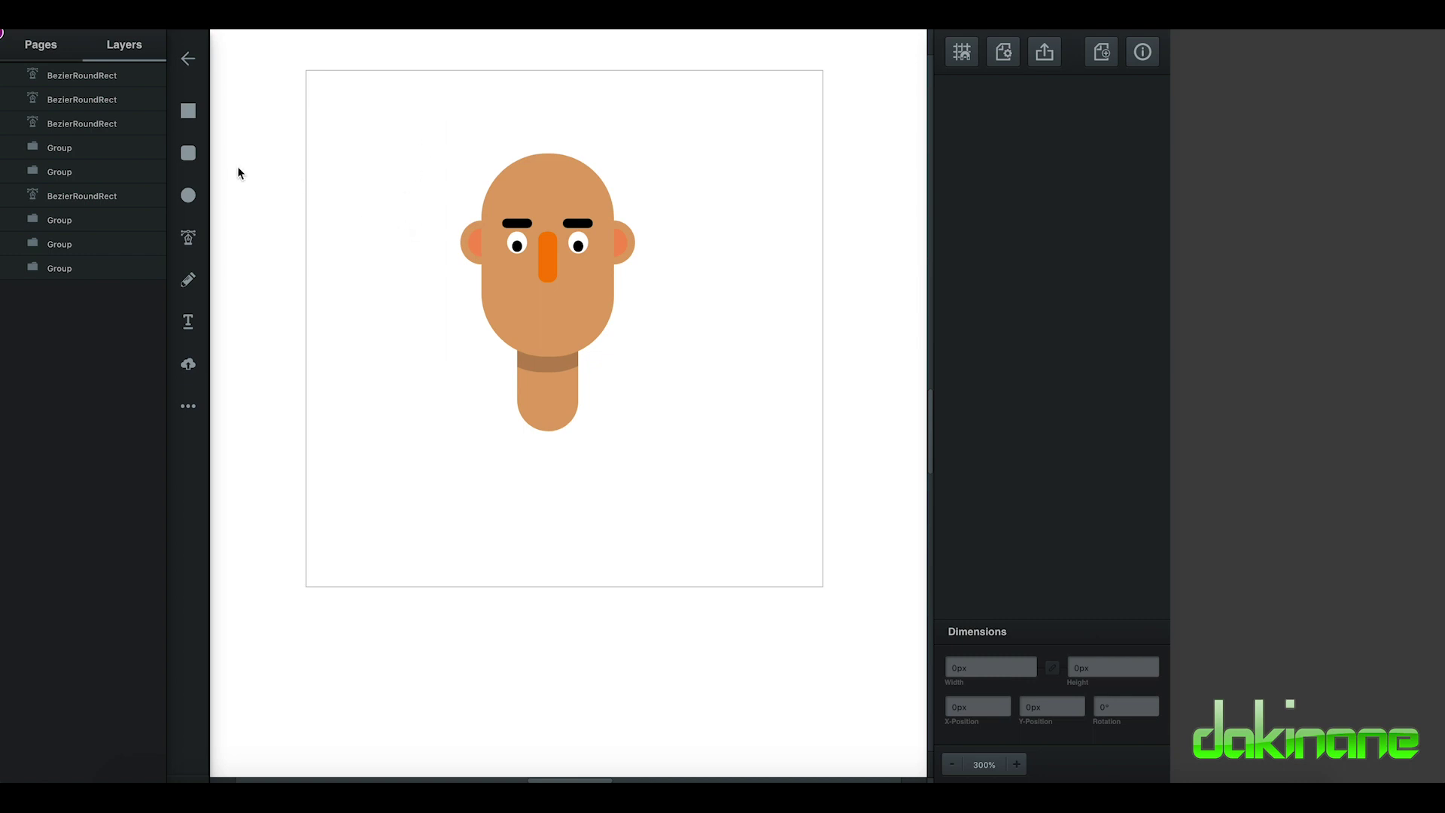
Draw a skin-coloured rounded rectangle about 22 × 41 px and place it to the right of the neck
click(189, 153)
drag(327, 151, 368, 283)
click(188, 154)
drag(340, 154, 397, 259)
mouse_move(365, 193)
mouse_down()
mouse_move(709, 413)
mouse_move(725, 380)
mouse_up()
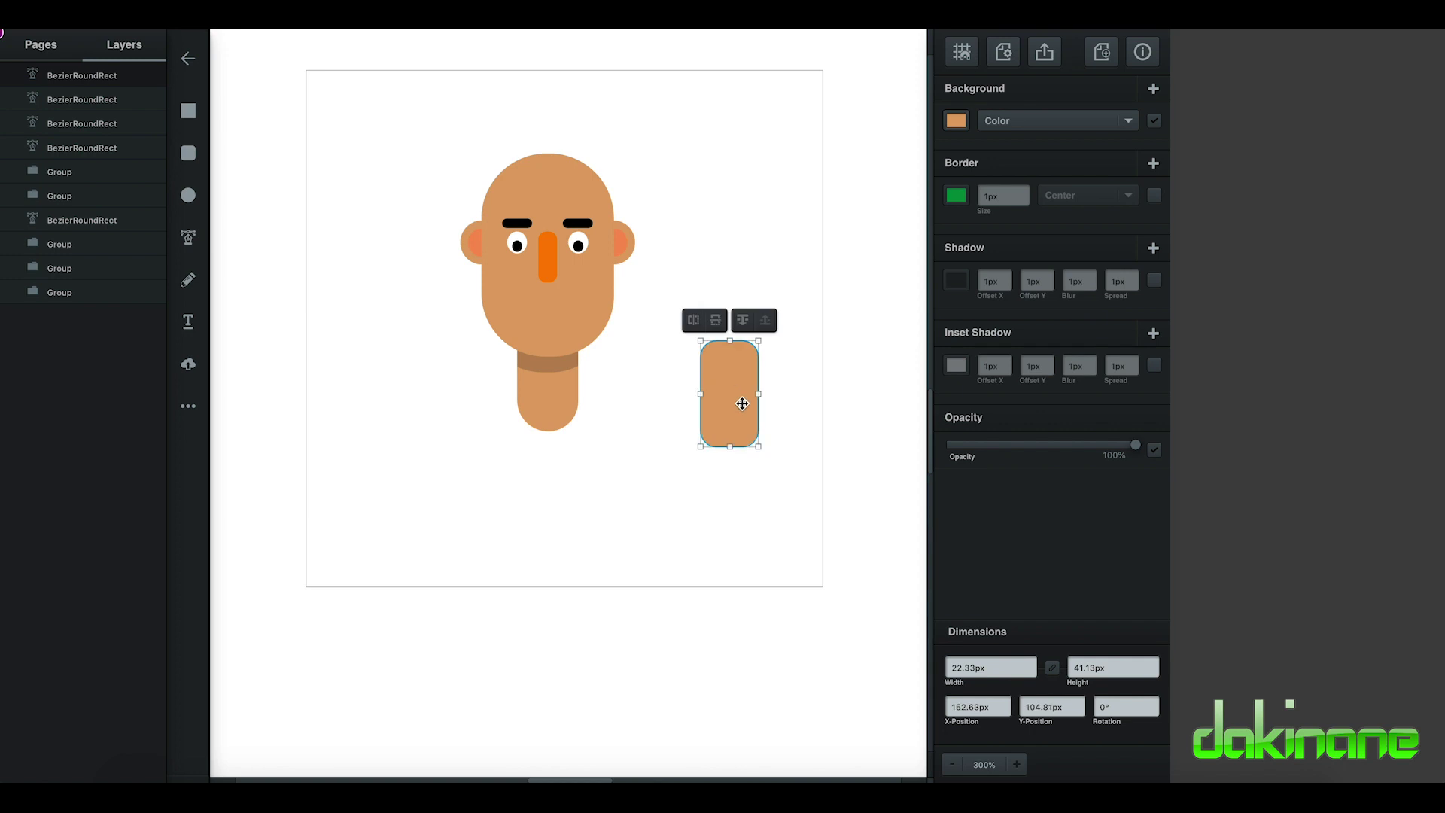
Fully round the two bottom corners of the new rectangle and move it lower on the page
double_click(732, 399)
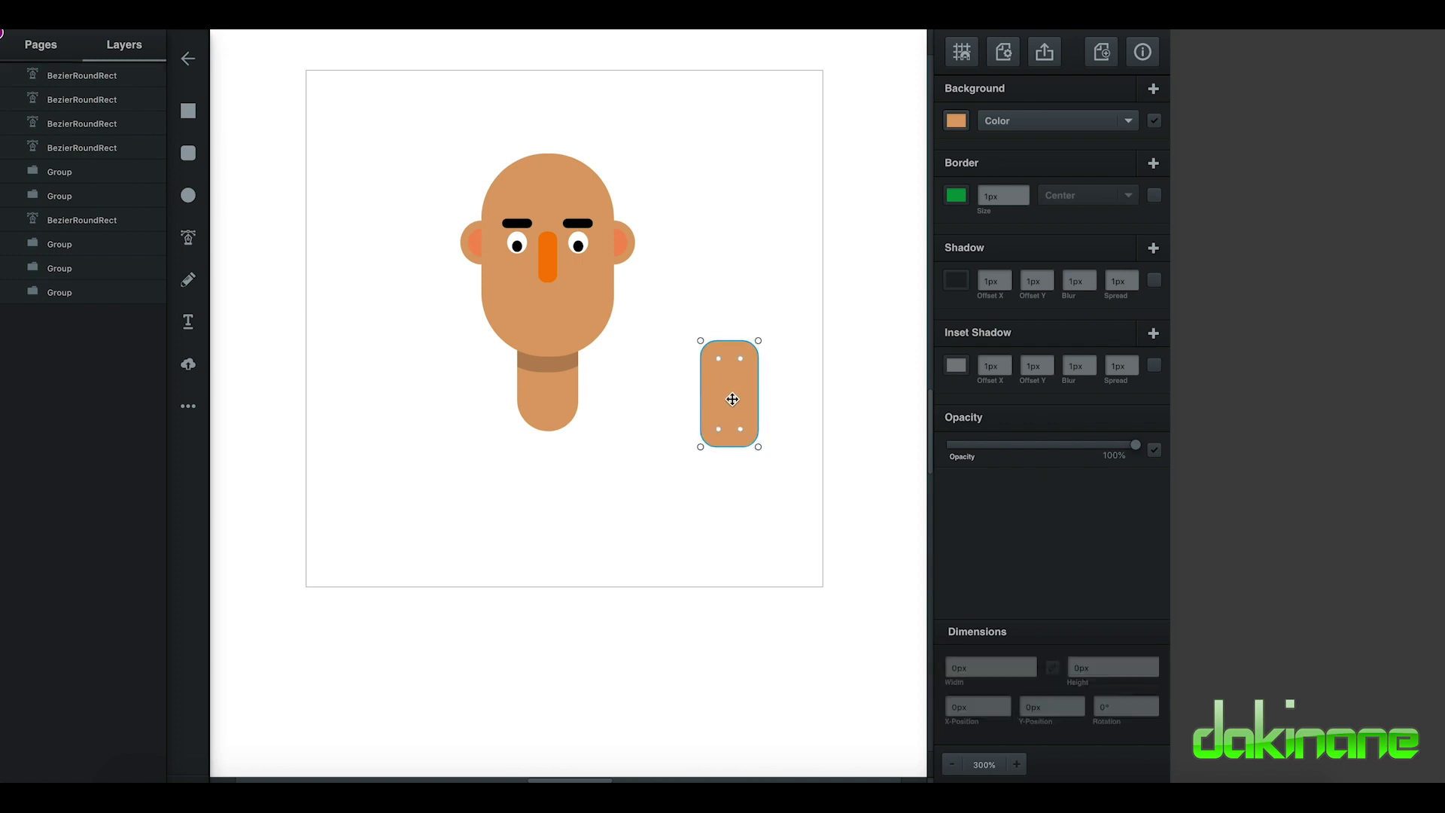
drag(741, 432, 723, 426)
click(735, 399)
drag(735, 401, 734, 452)
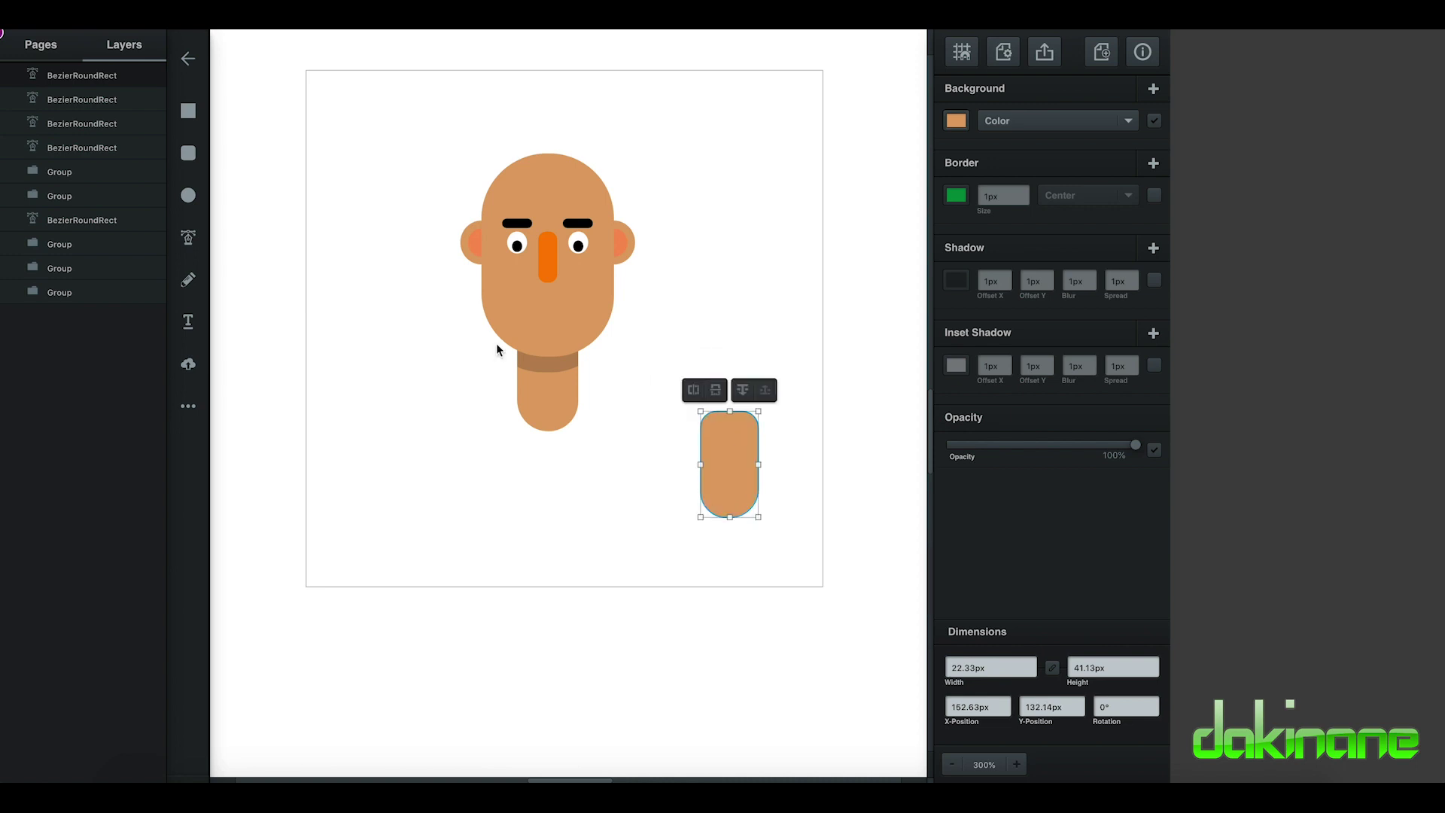
Subtract a covering rectangle from the shape's upper part, leaving a U shape about 22 × 24 px, and move it up beside the chin
click(188, 111)
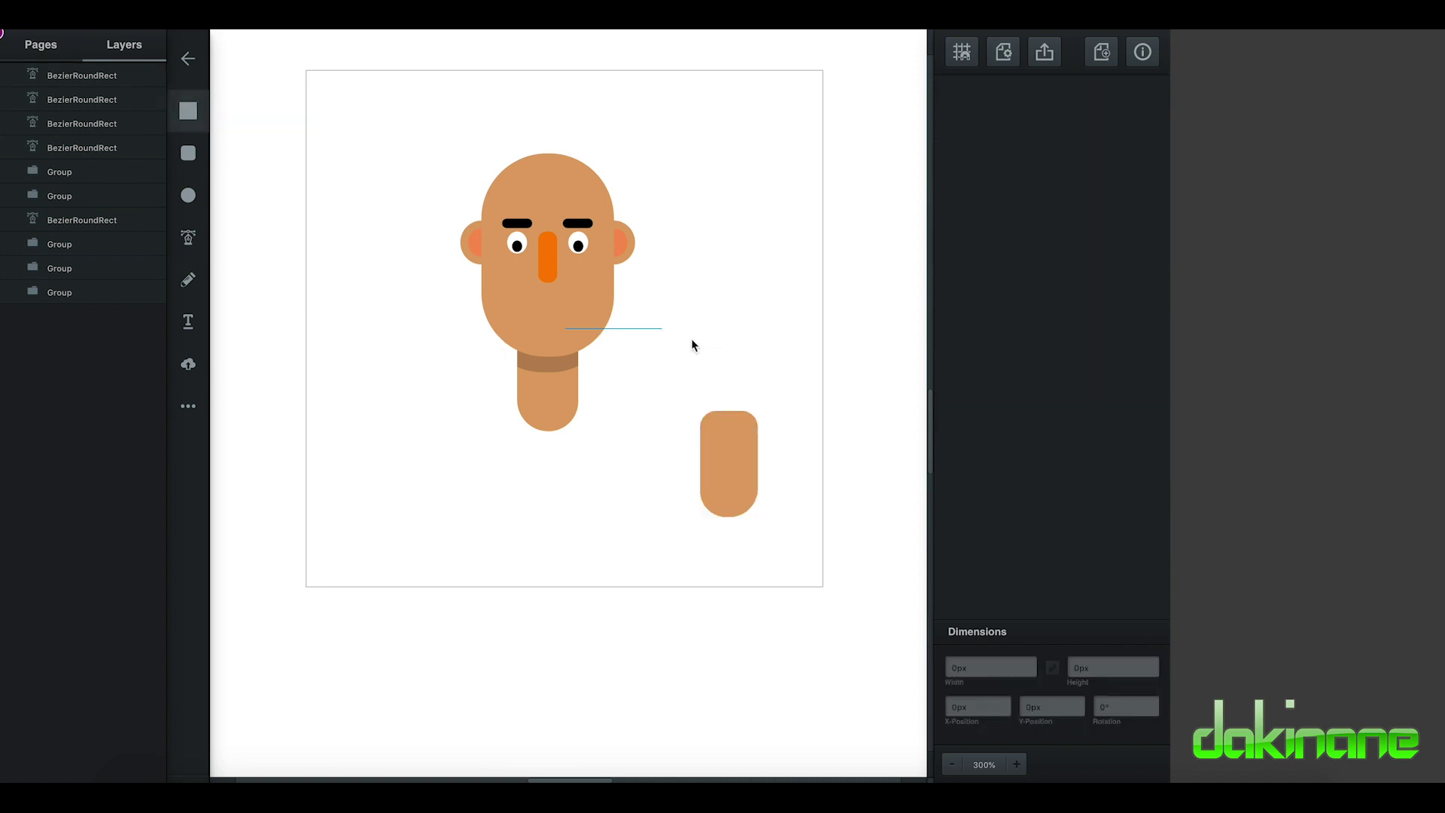
mouse_move(668, 328)
mouse_down()
mouse_move(700, 419)
mouse_move(774, 435)
mouse_move(794, 456)
mouse_up()
drag(810, 548, 650, 306)
click(672, 308)
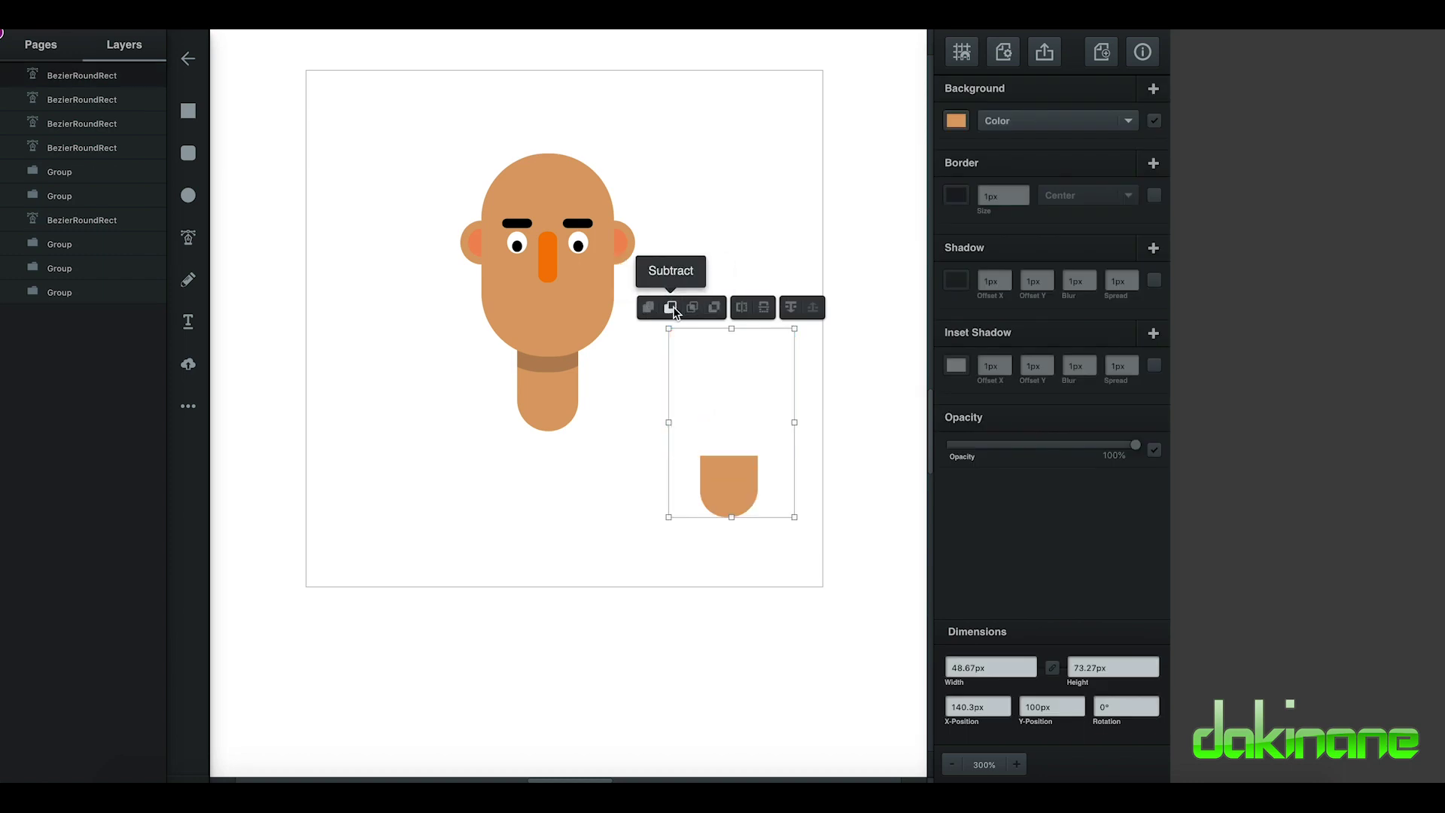
drag(727, 486, 744, 338)
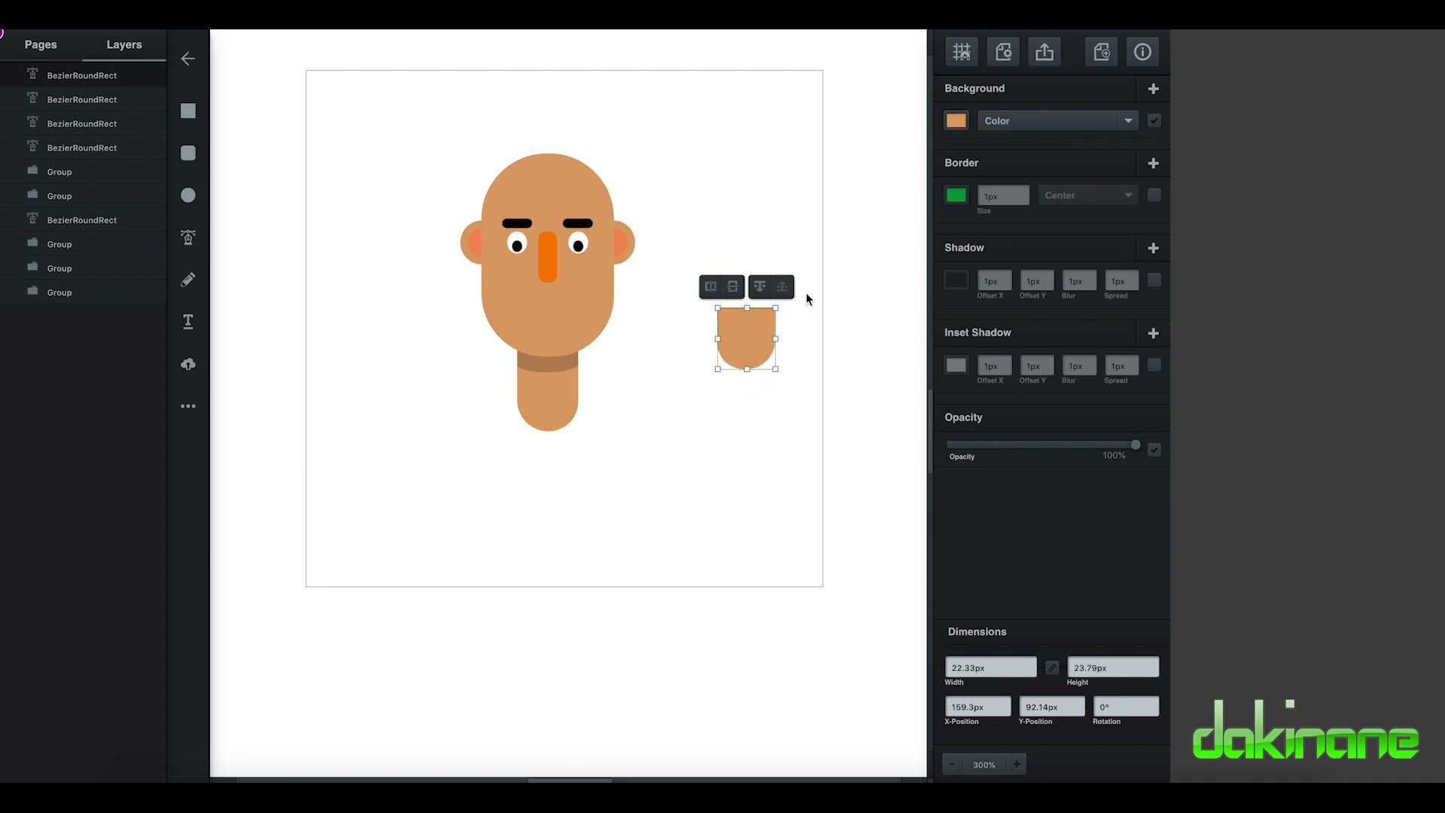
Change the U-shaped part's fill to dark red #902105 and move it slightly lower beside the neck
click(956, 120)
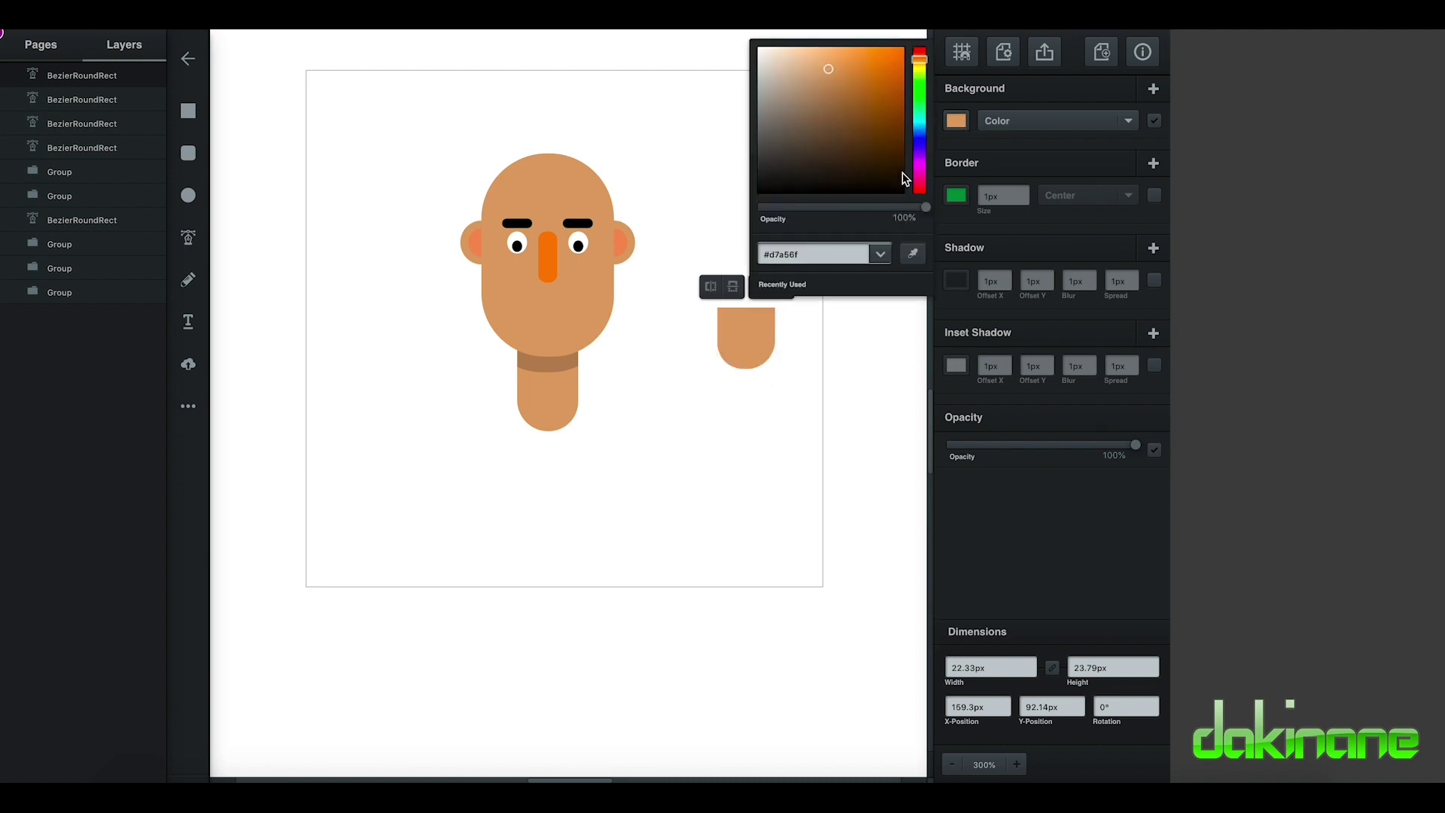
drag(921, 57, 922, 51)
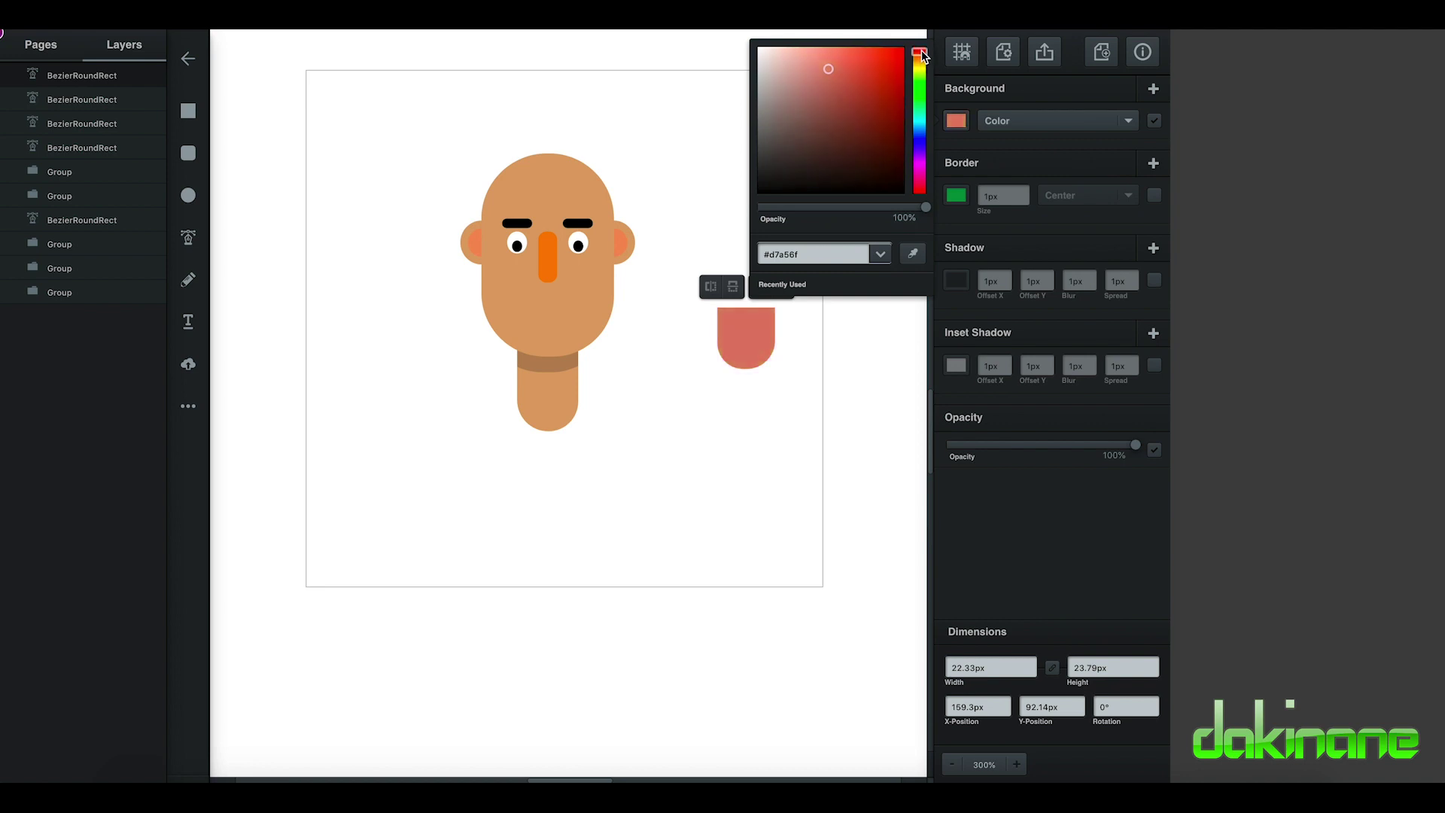
click(898, 109)
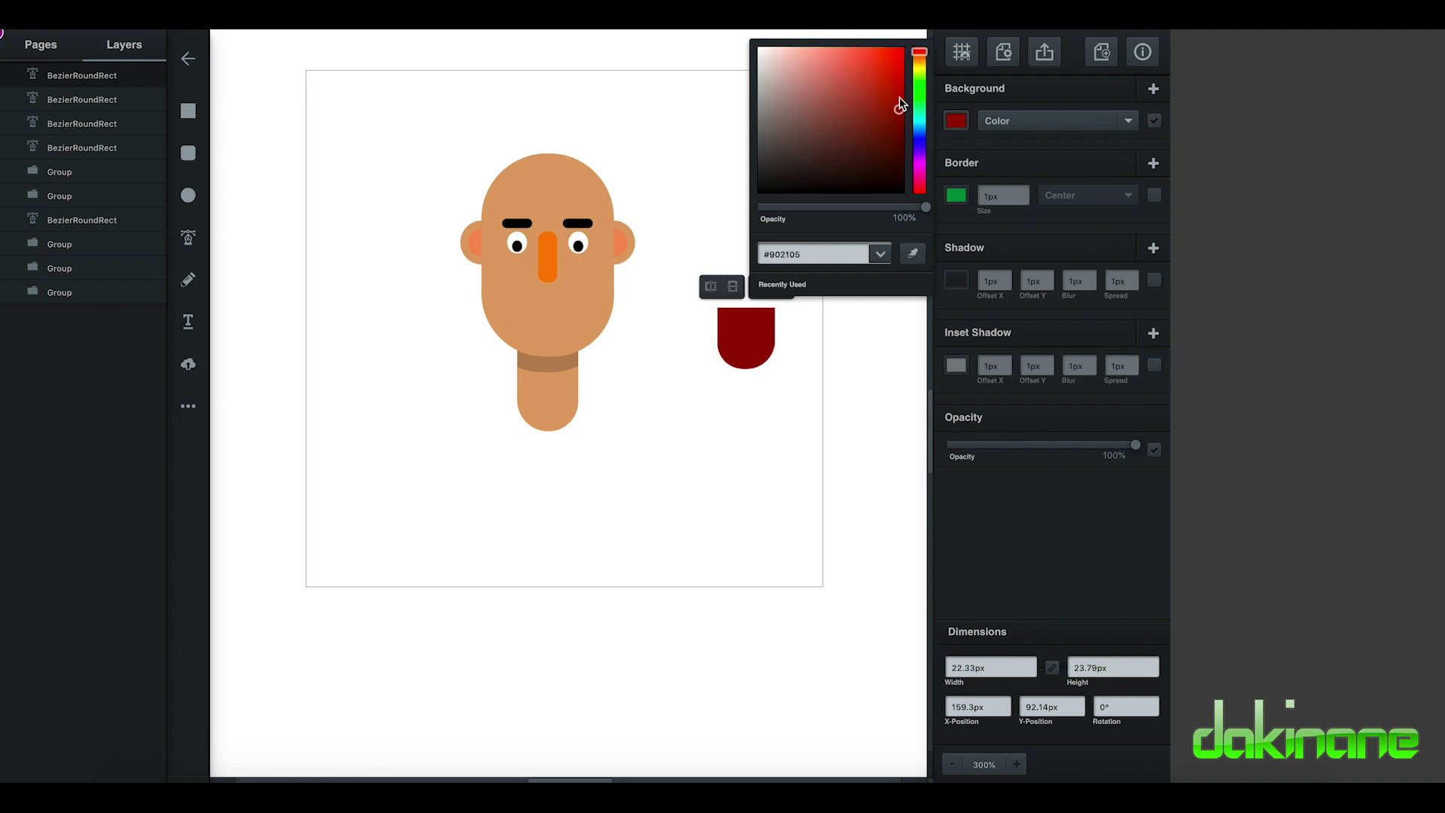
drag(753, 322, 754, 353)
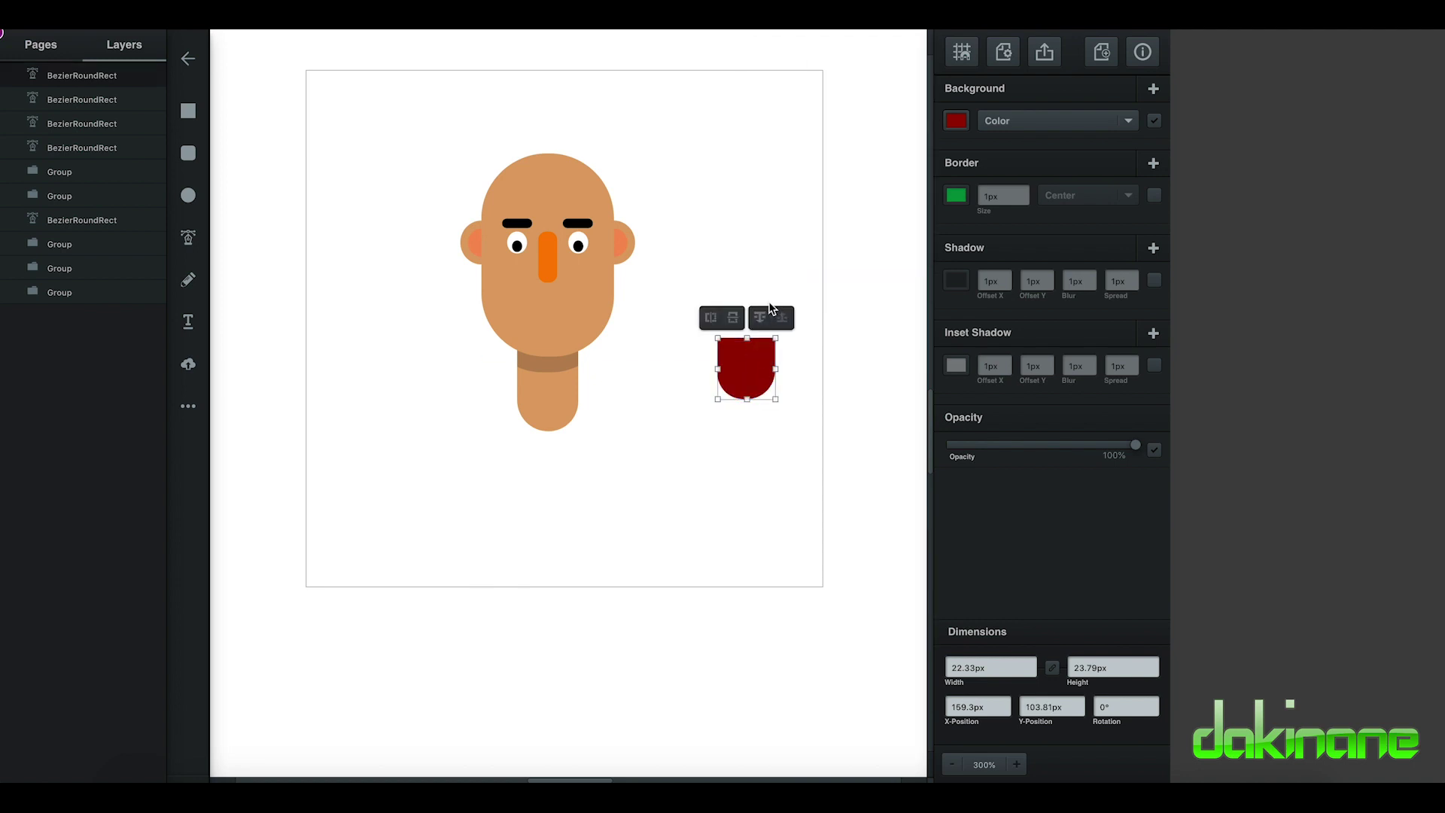
click(711, 280)
Draw a narrow skin-coloured rounded bar about 5 × 20 px and place it below the dark red U shape
click(188, 153)
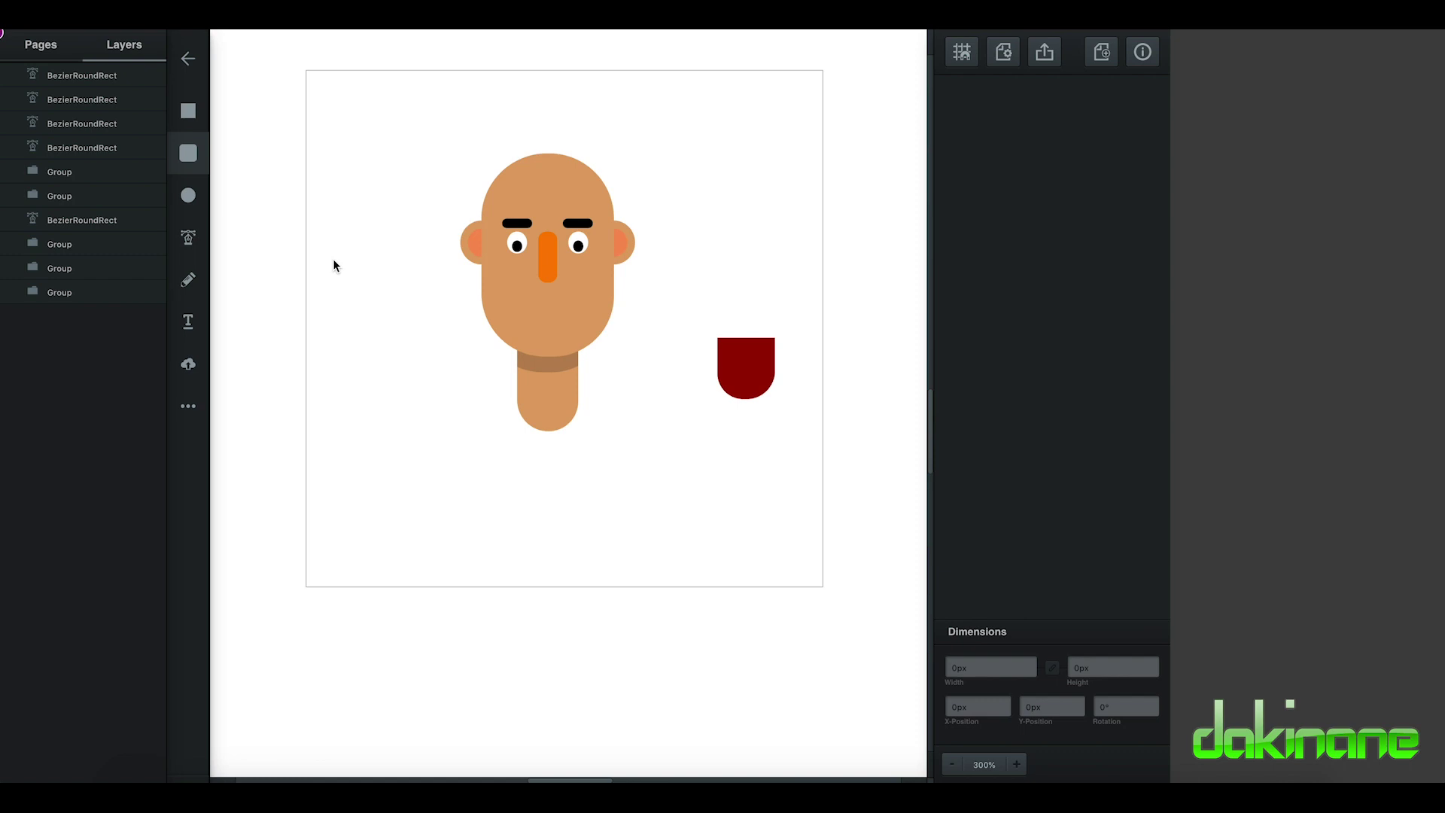
drag(333, 260, 351, 323)
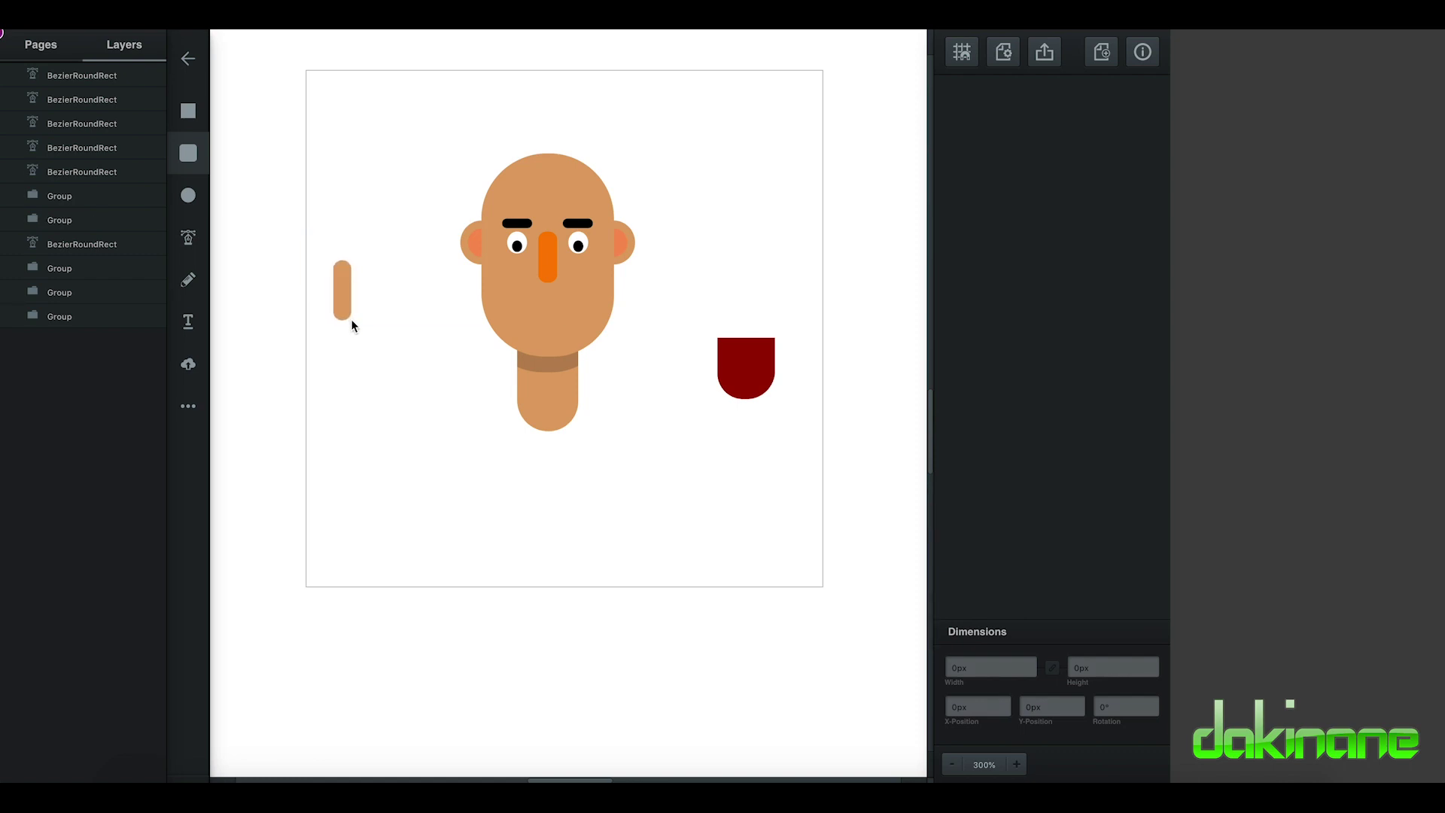
drag(340, 284, 684, 482)
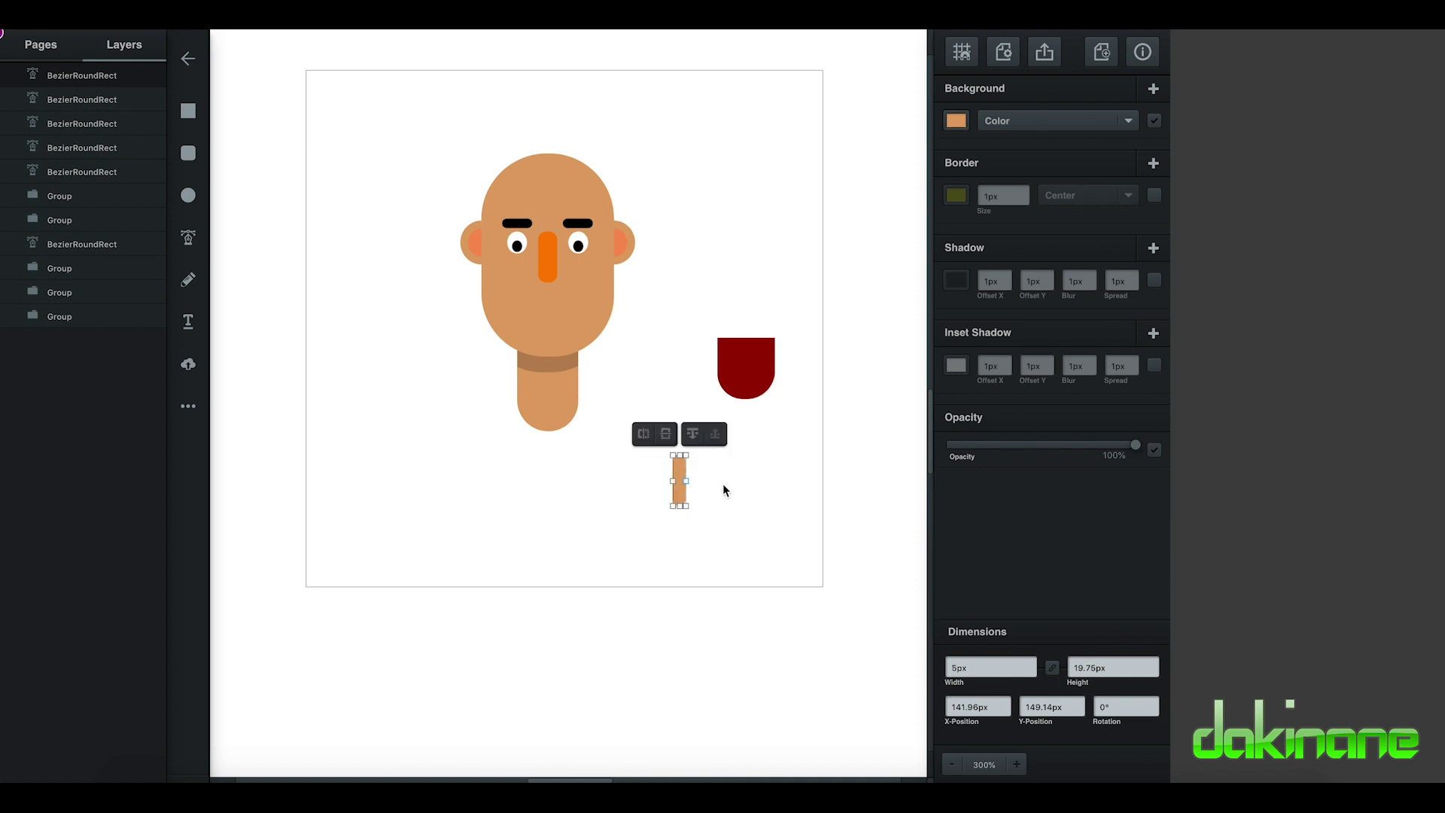
click(687, 499)
drag(672, 489, 694, 514)
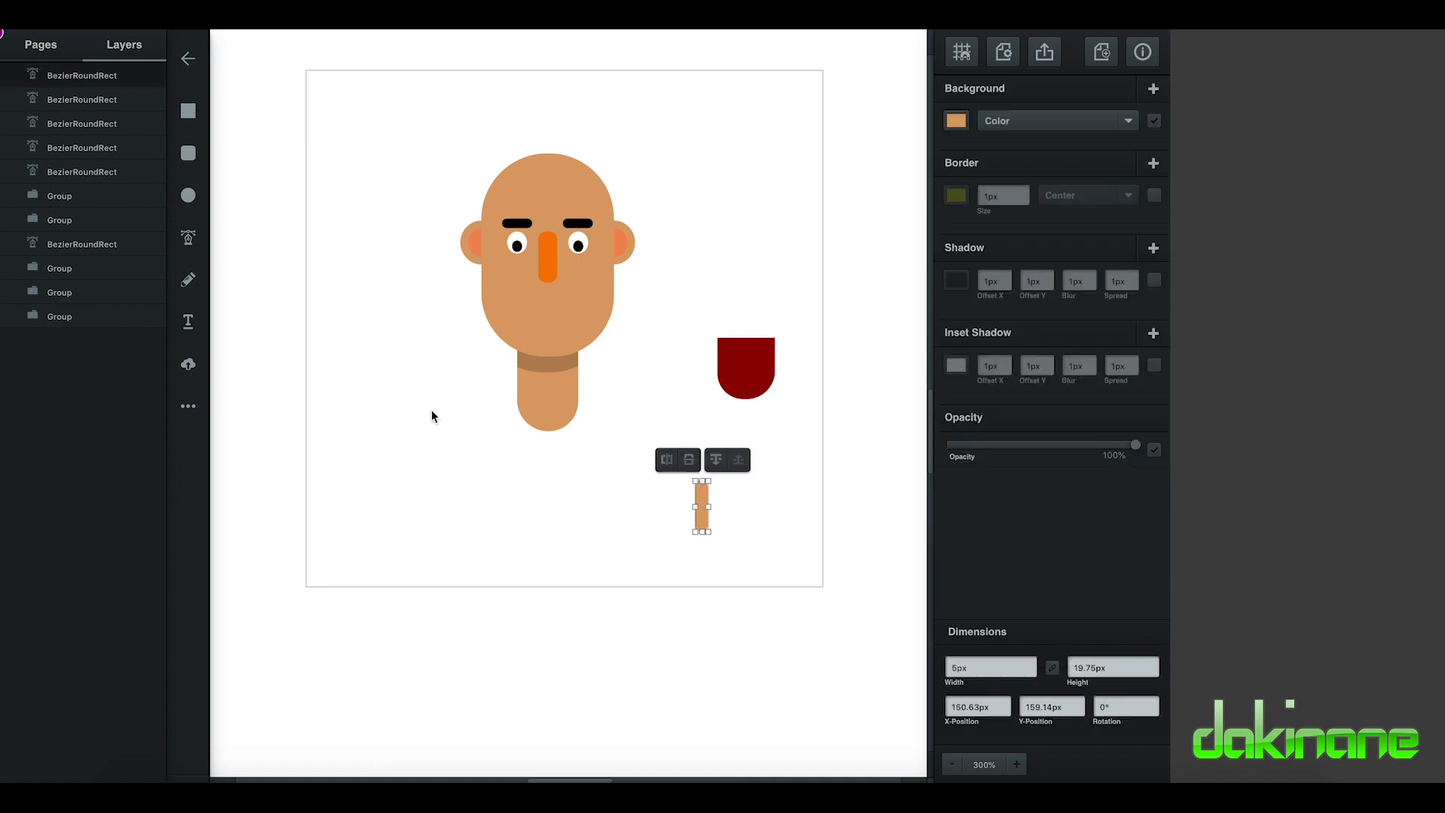
Subtract a covering rectangle from the bar's upper part, leaving it about 5 × 11 px, and centre it inside the dark red shape
click(189, 115)
mouse_move(390, 444)
mouse_down()
mouse_move(399, 484)
mouse_move(441, 493)
mouse_move(571, 506)
mouse_move(702, 481)
mouse_up()
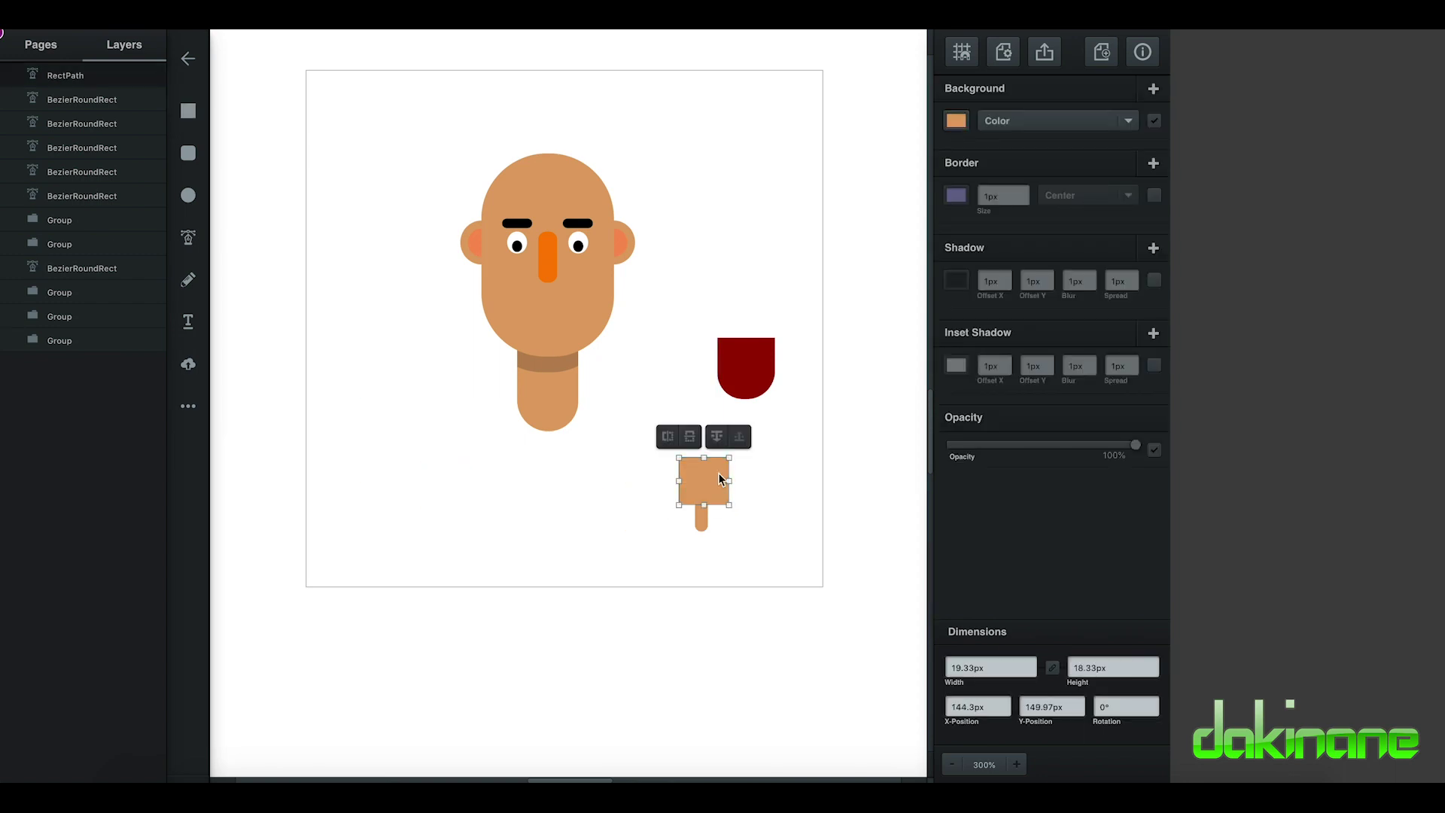
click(755, 554)
mouse_move(745, 560)
mouse_down()
mouse_move(735, 467)
mouse_move(666, 450)
mouse_up()
click(643, 436)
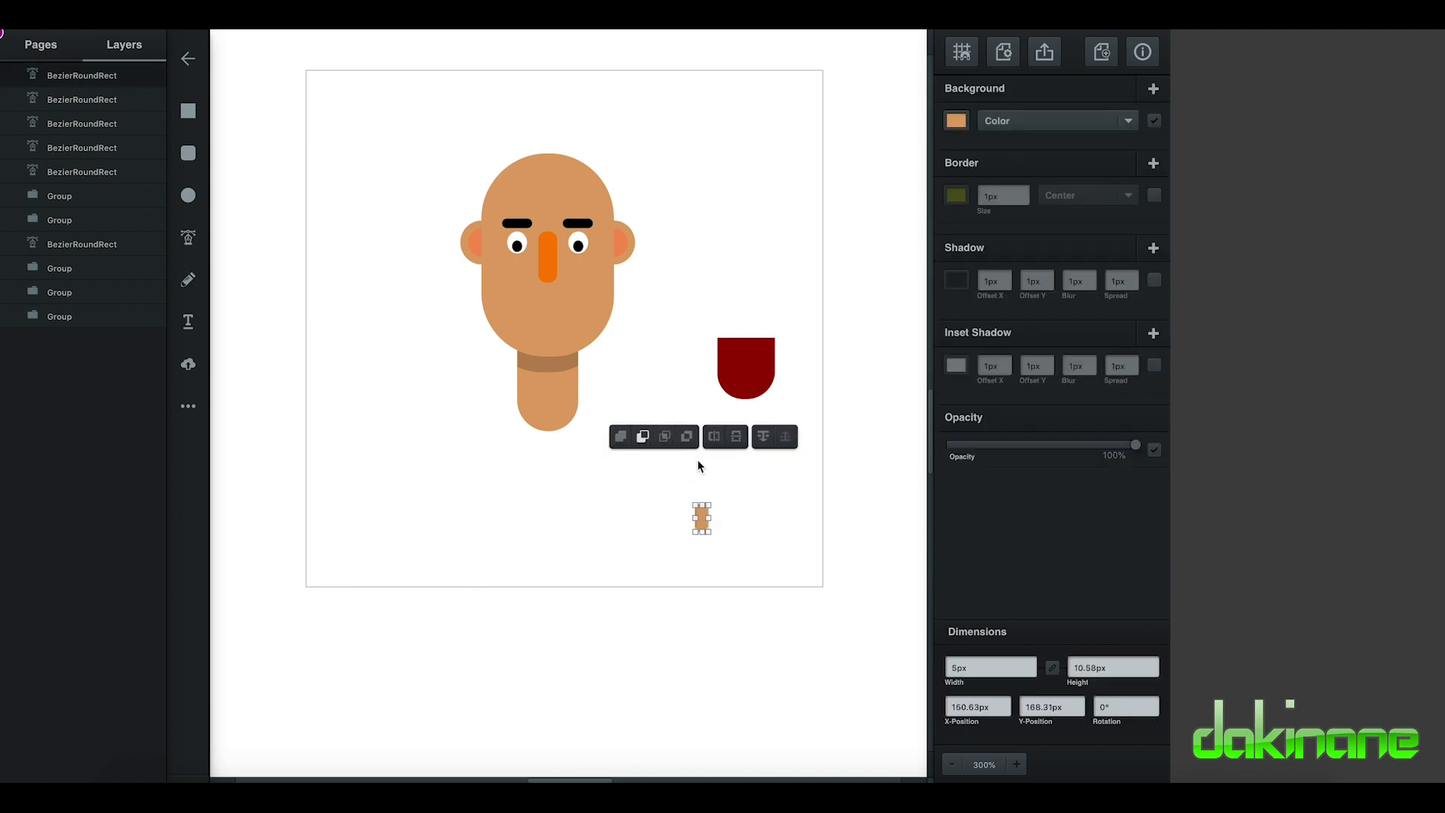
drag(715, 493, 745, 364)
click(796, 369)
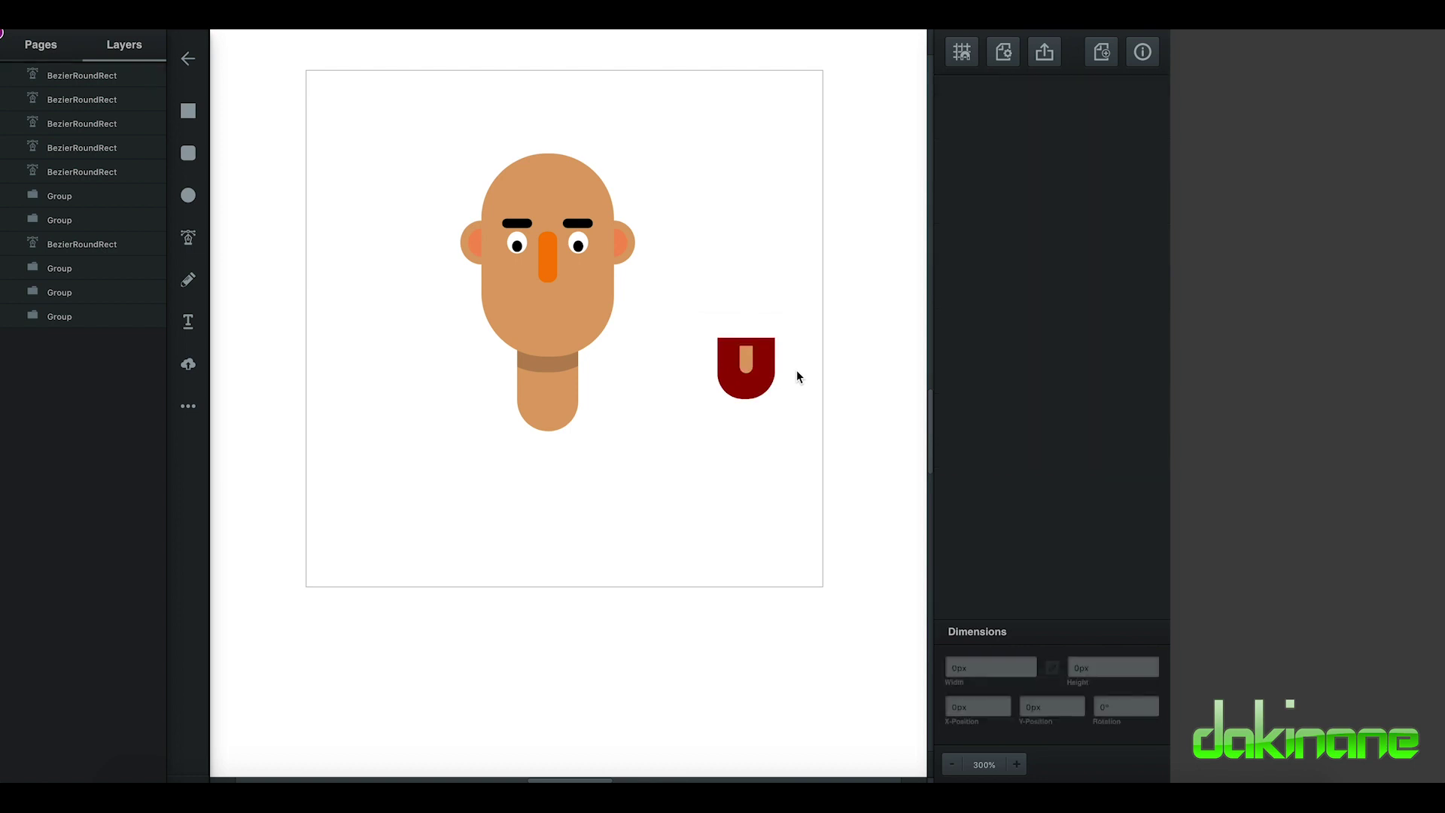
Sample the dark red of the mouth shape for the small bar and lighten its fill to #ba4b2f
click(745, 365)
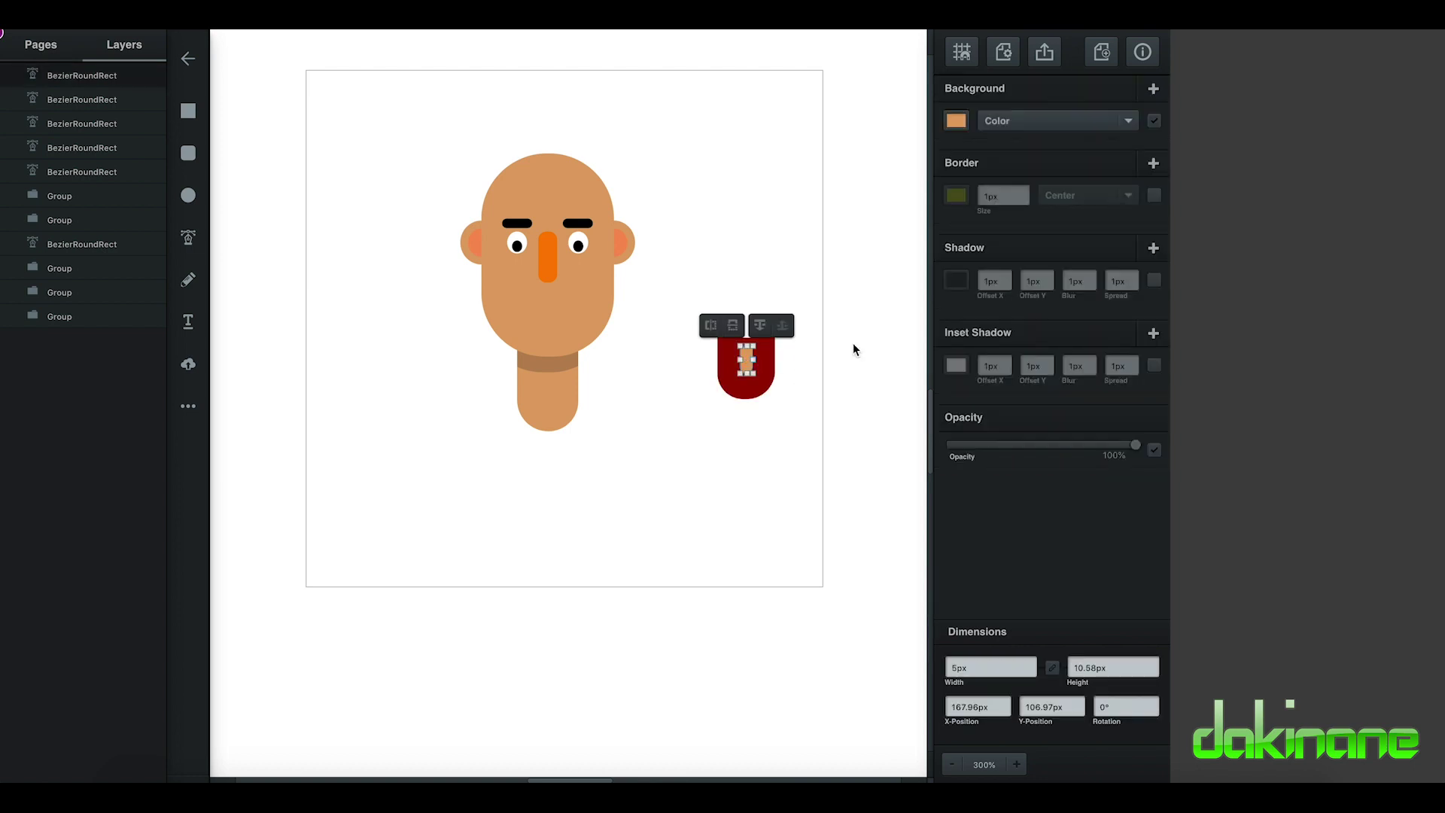
click(957, 124)
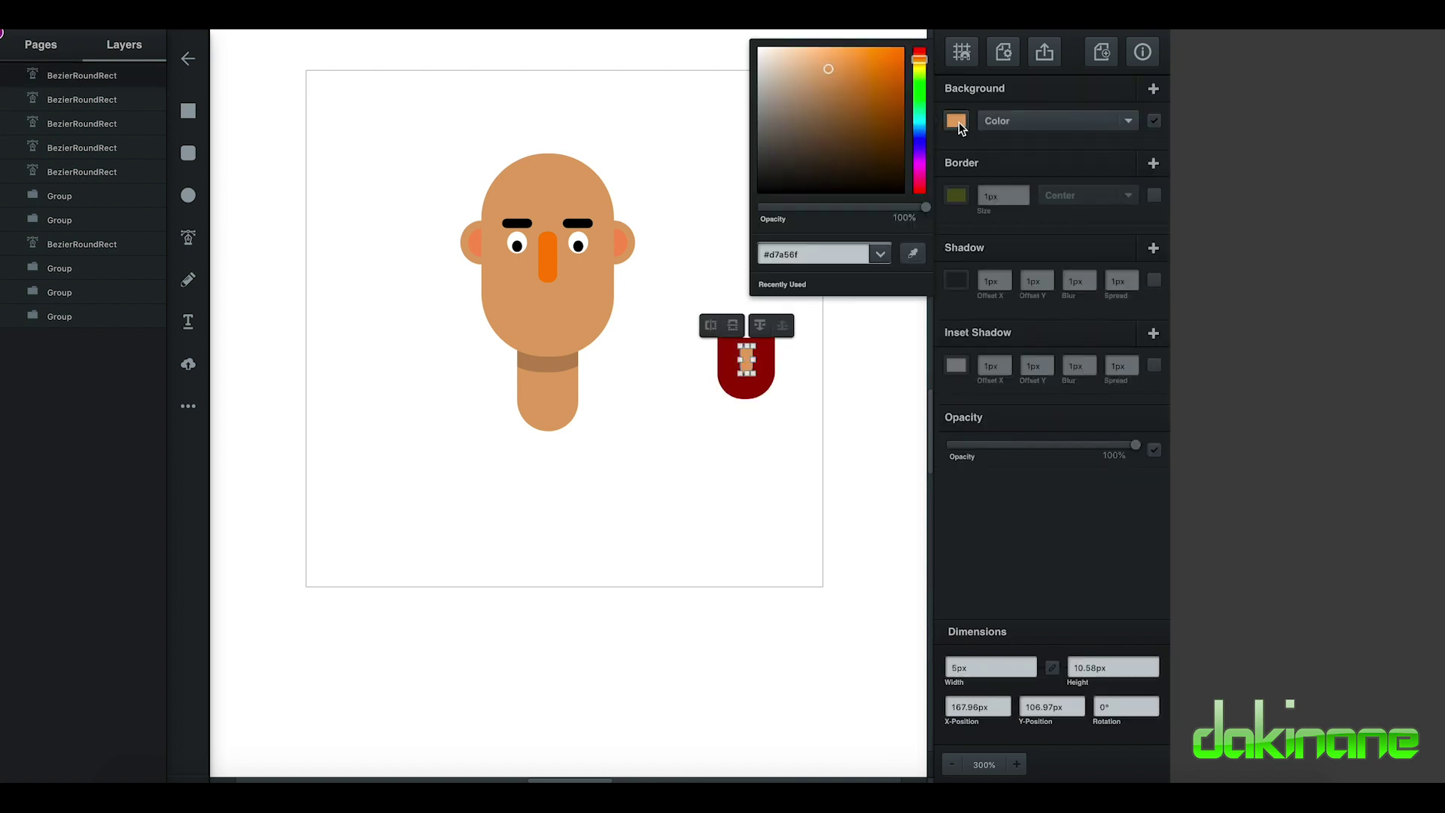
click(912, 254)
click(761, 373)
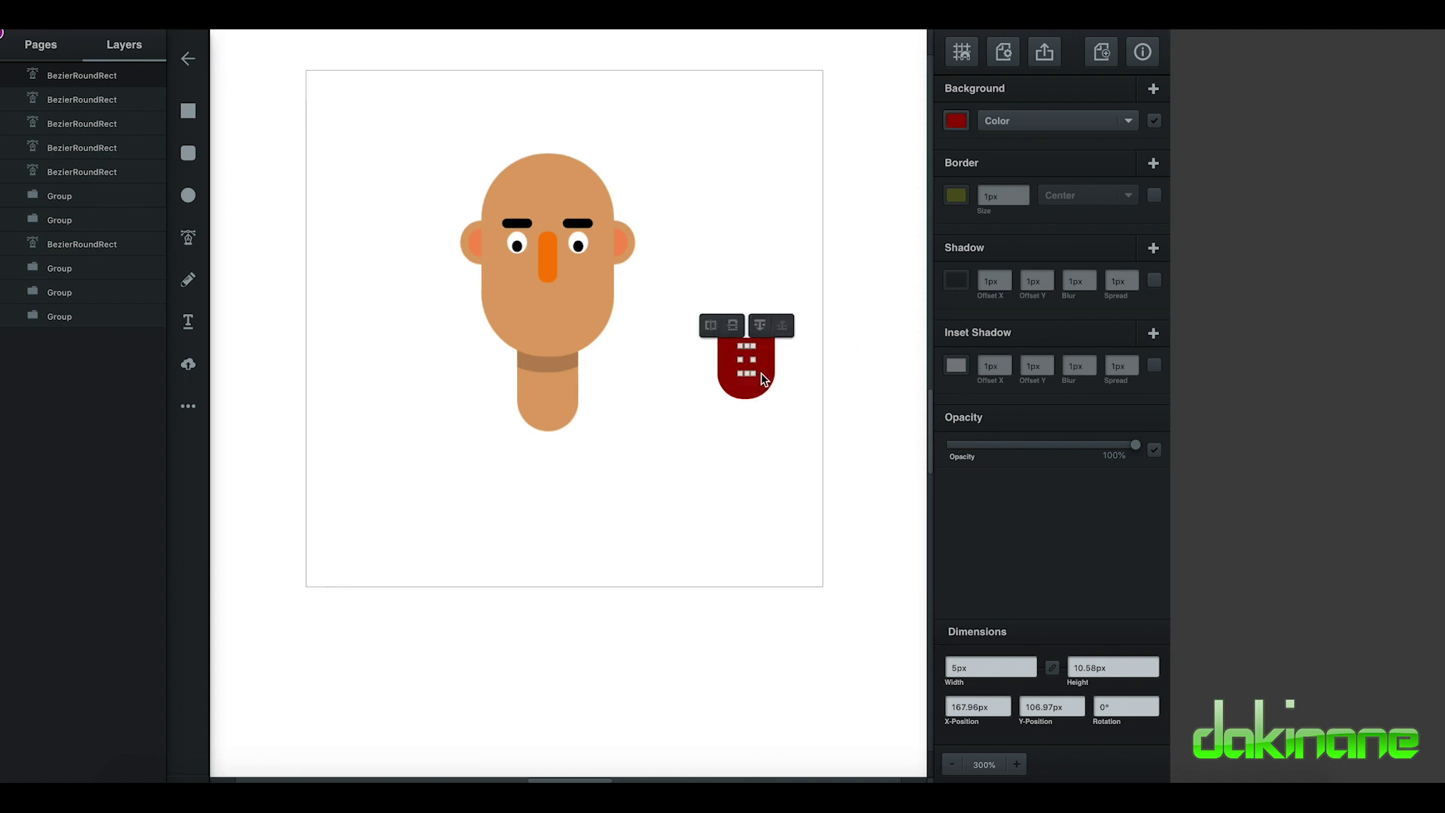
click(956, 121)
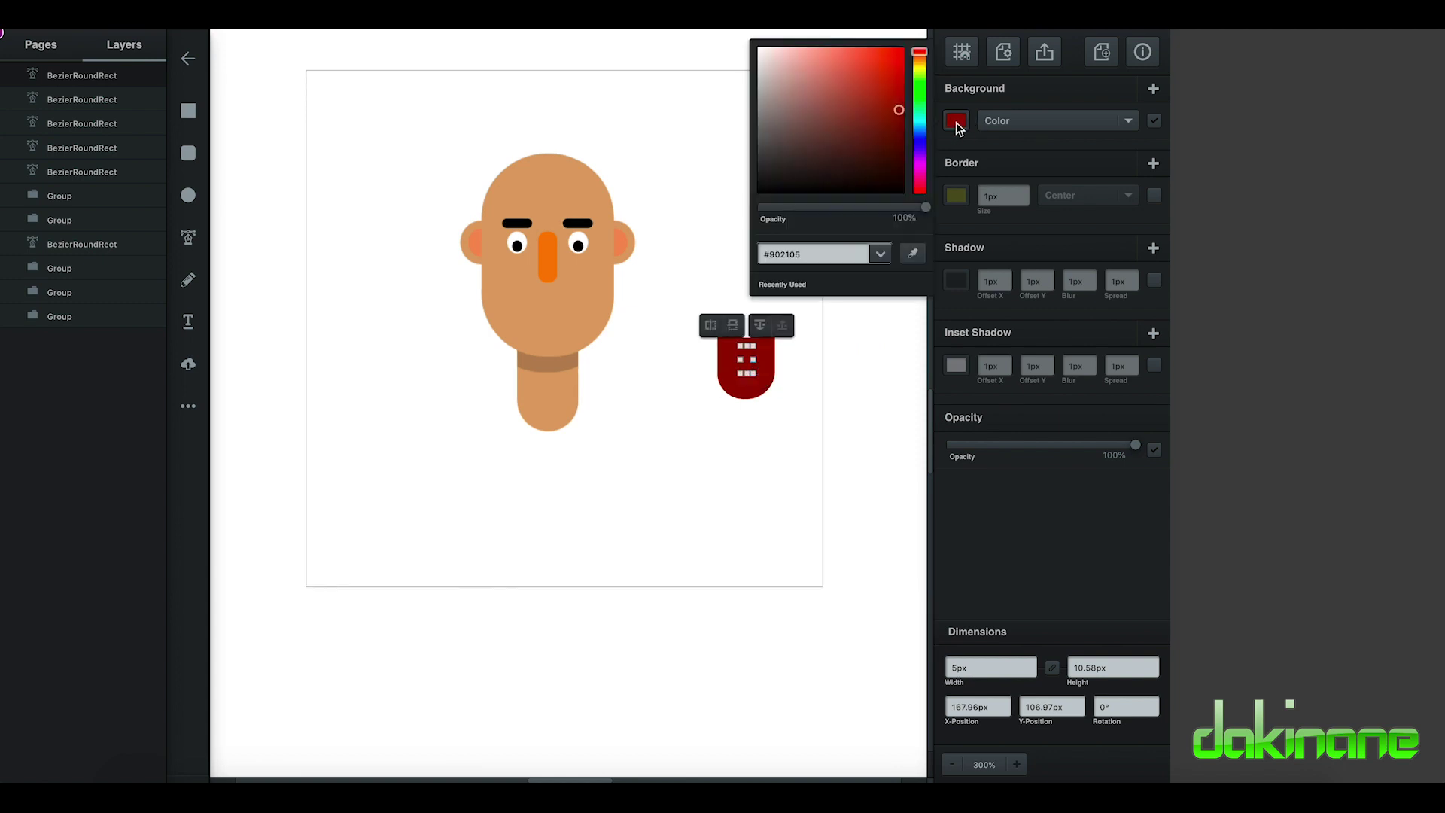
click(885, 101)
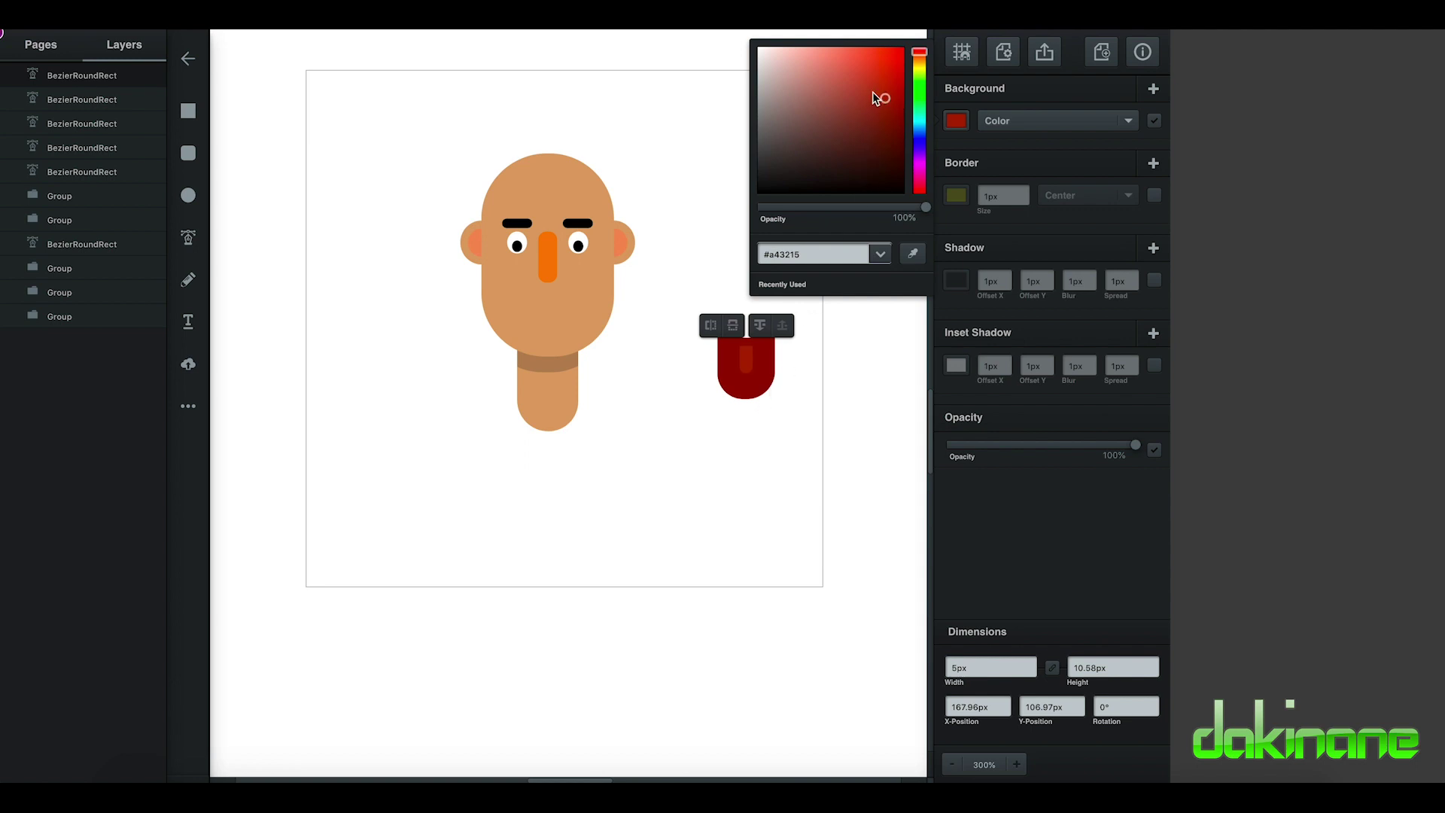
click(867, 91)
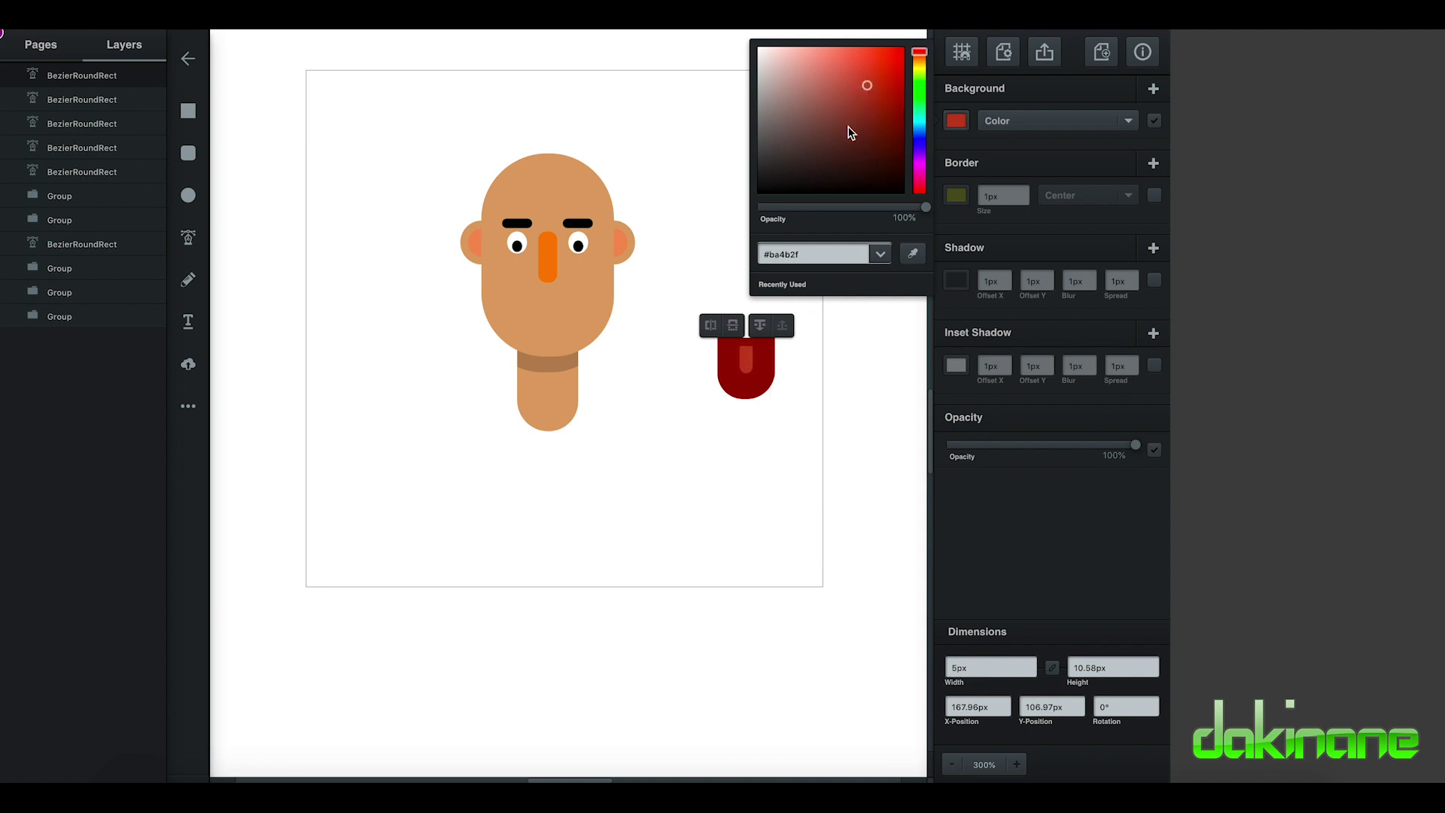
click(766, 445)
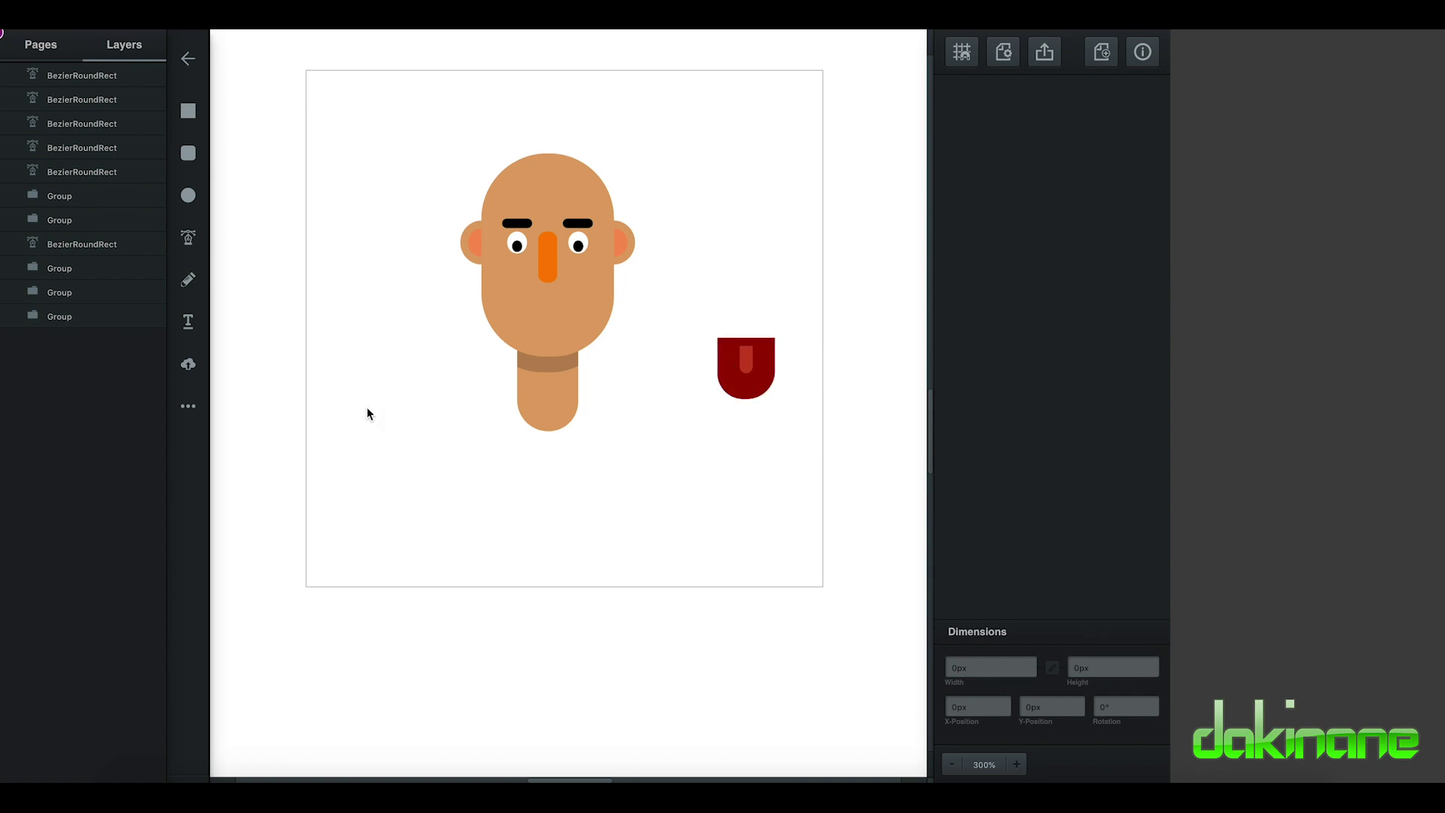
Draw a rectangle about 24 × 6 px across the top of the mouth shape and fill it with white #ffffff
mouse_move(357, 466)
mouse_down()
mouse_move(384, 491)
mouse_move(767, 427)
mouse_move(776, 360)
mouse_move(753, 352)
mouse_move(779, 351)
mouse_move(747, 354)
mouse_up()
click(394, 479)
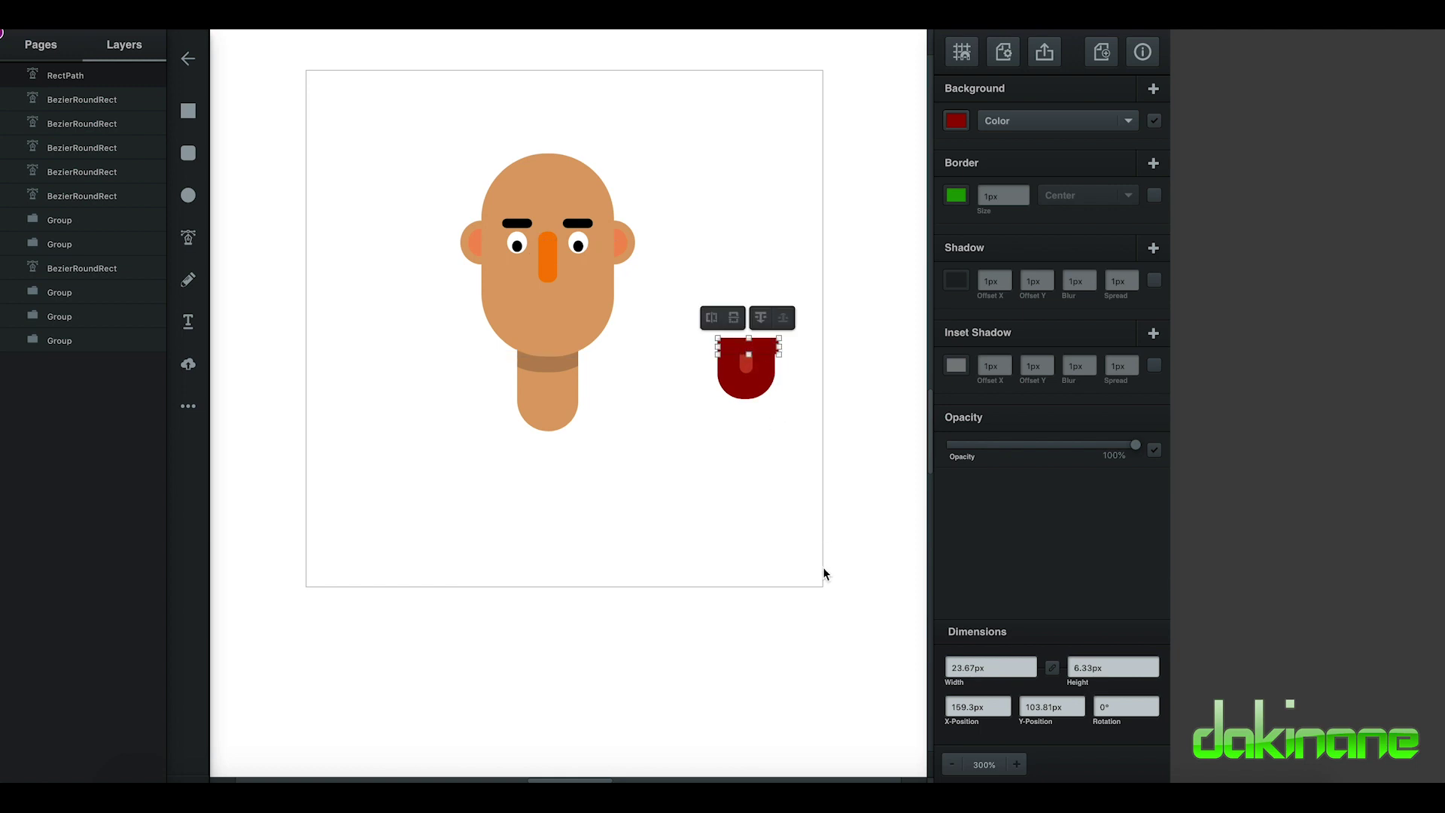
click(962, 123)
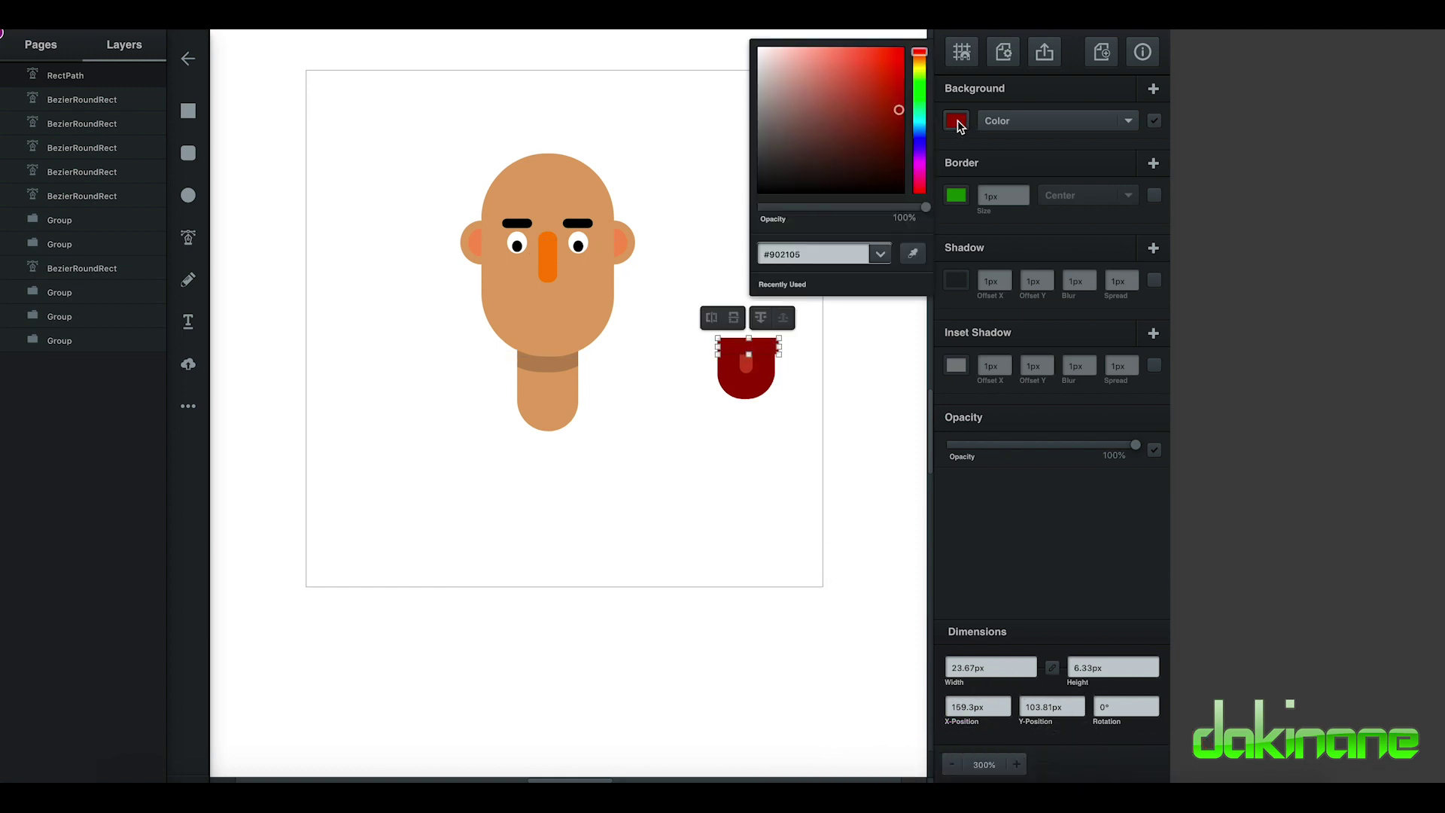
click(760, 48)
click(801, 260)
click(801, 261)
key(BackSpace)
key(BackSpace)
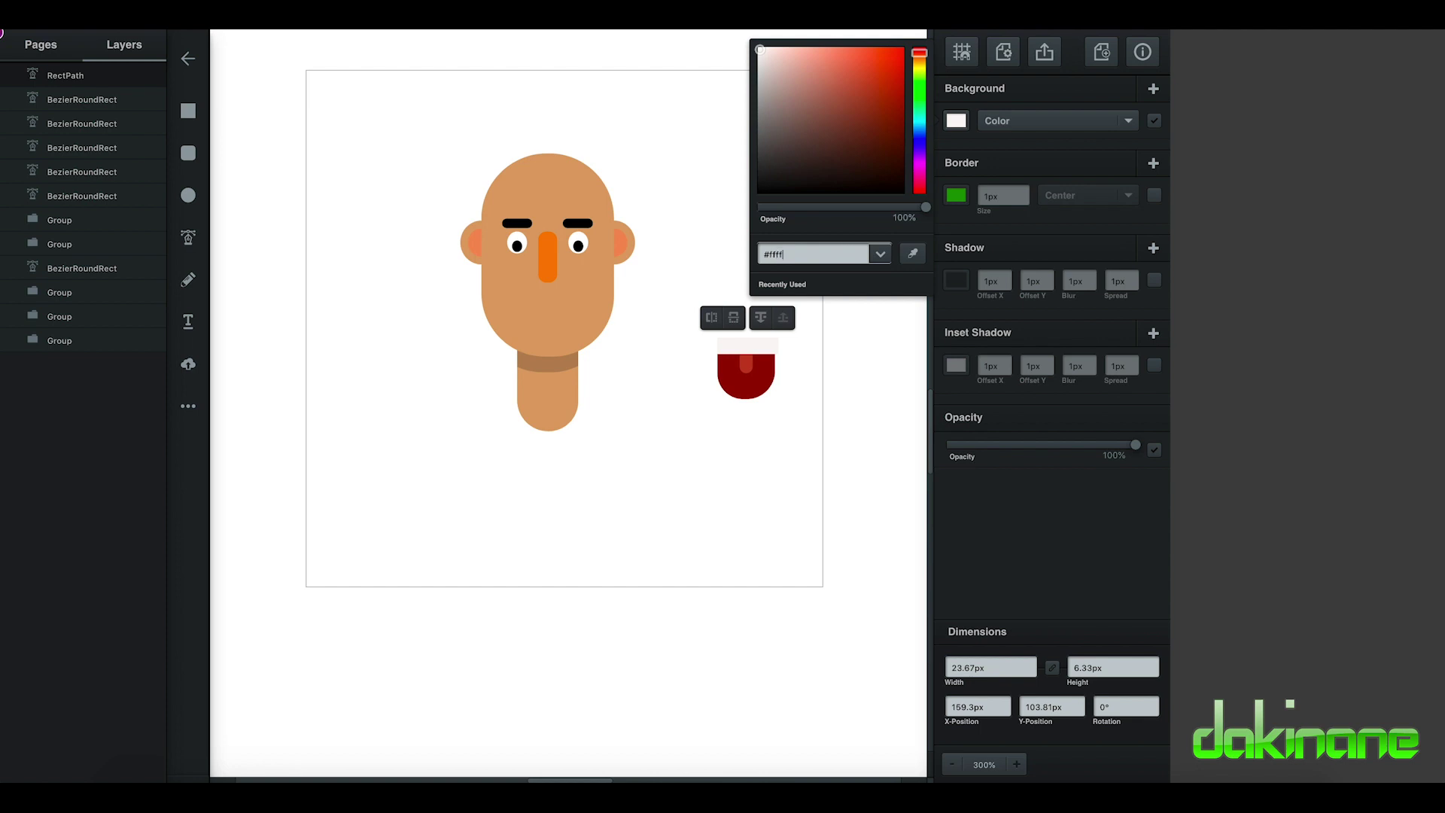
key(ctrl+a)
text(#000000)
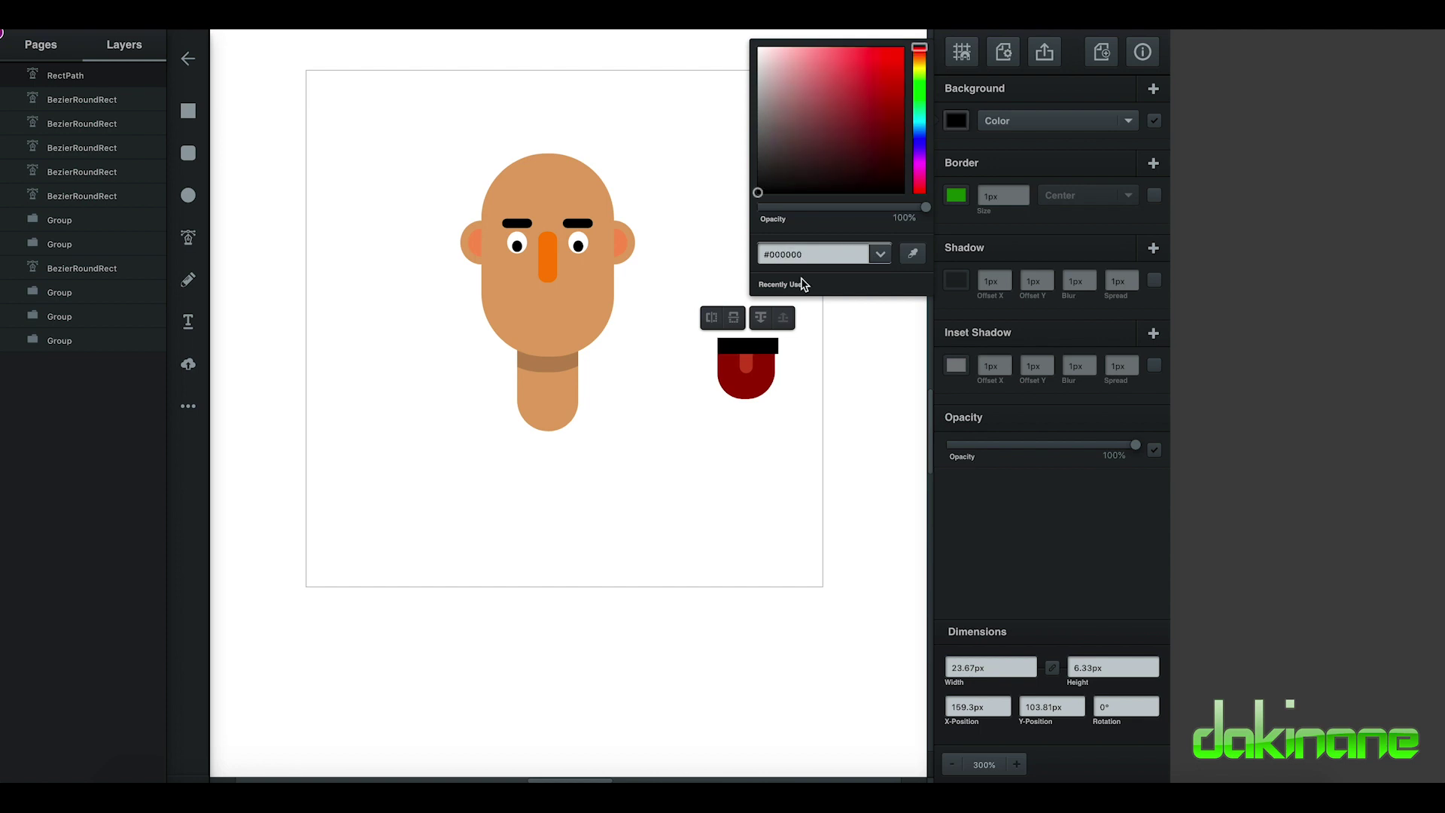
triple_click(808, 254)
click(808, 255)
key(Return)
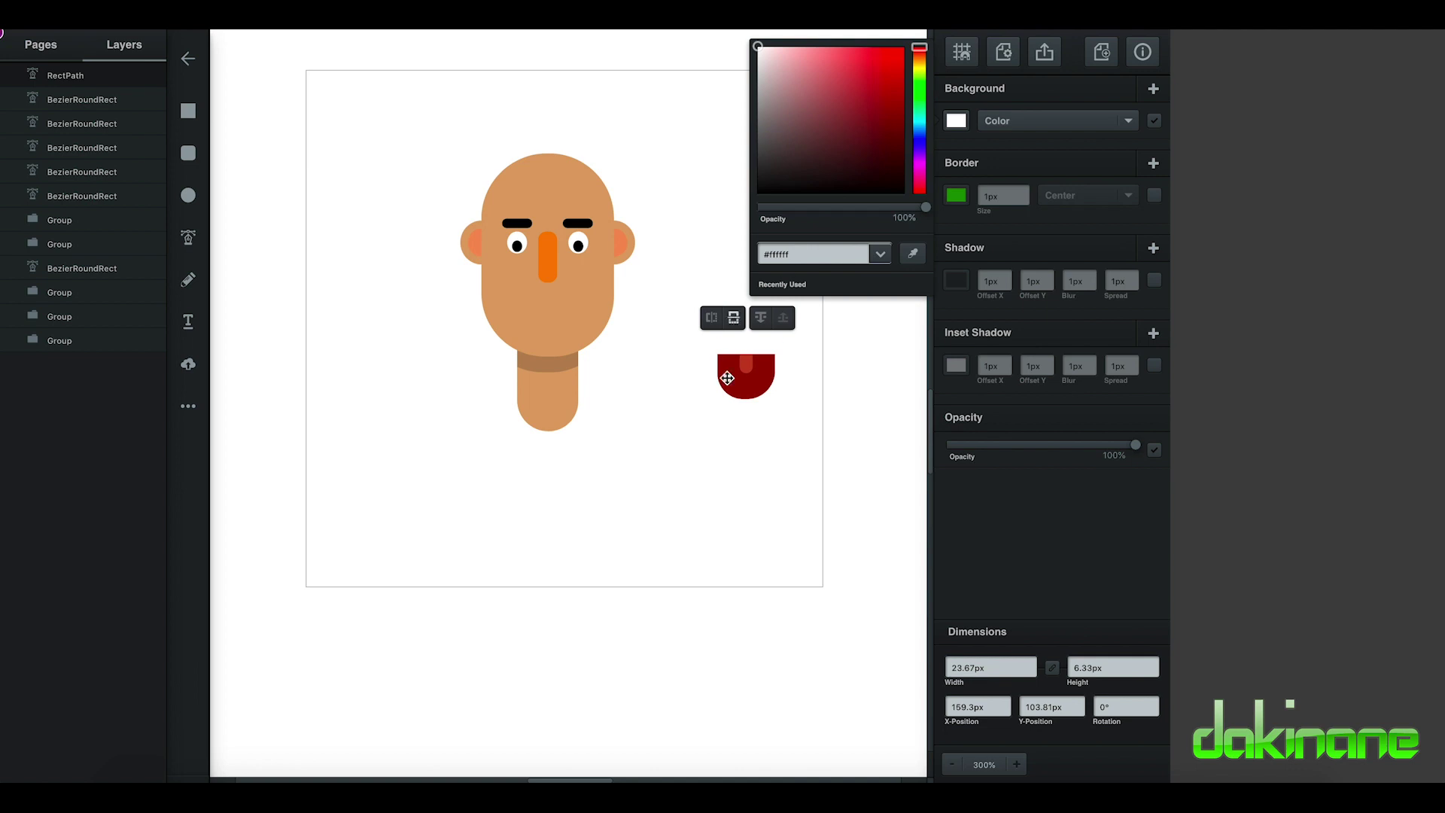
click(754, 347)
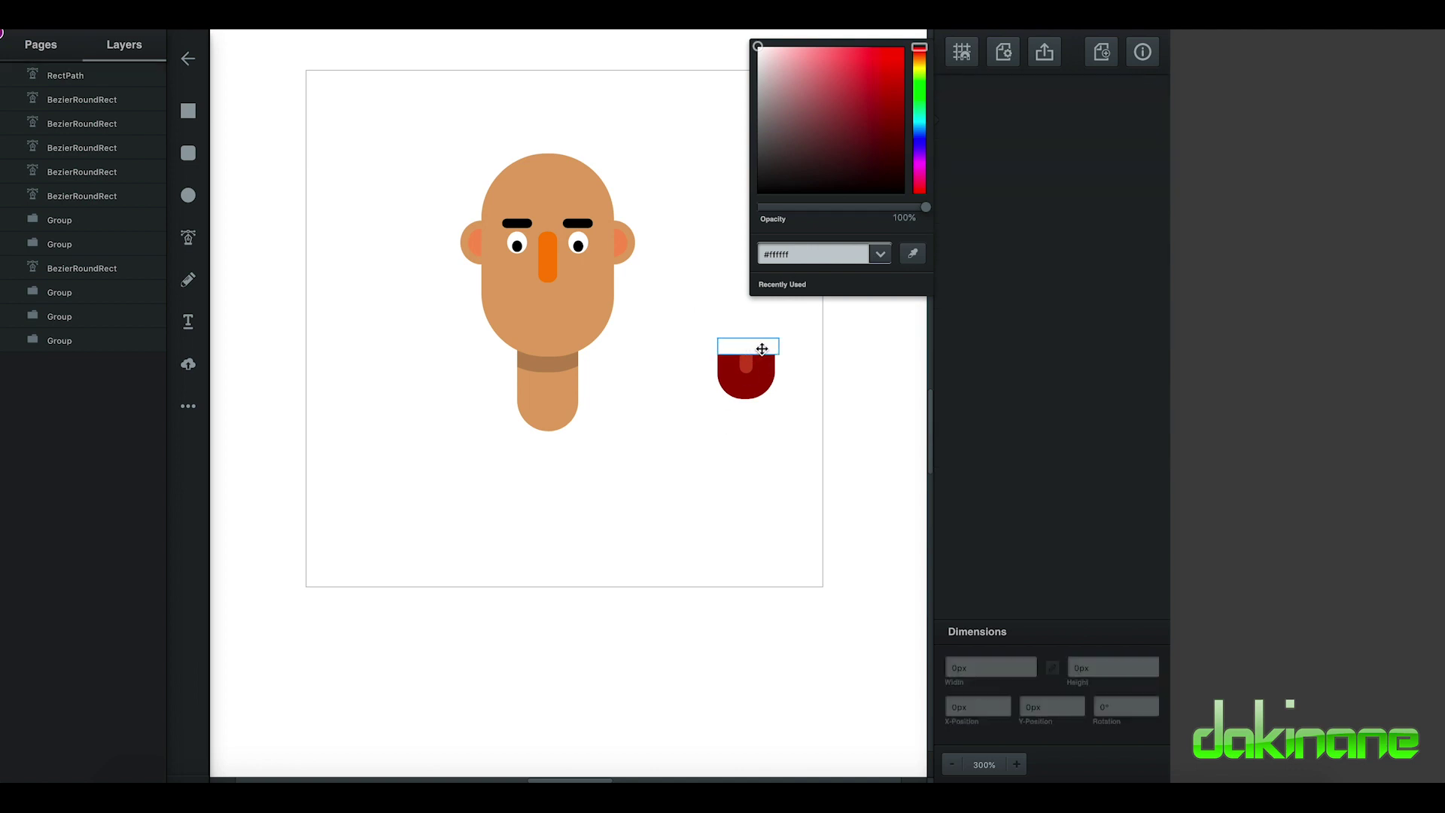
Duplicate the white strip, reduce the copy's height to about 3.7 px, and fill it with light gray #dedbdb
click(1015, 764)
click(1016, 764)
click(1016, 764)
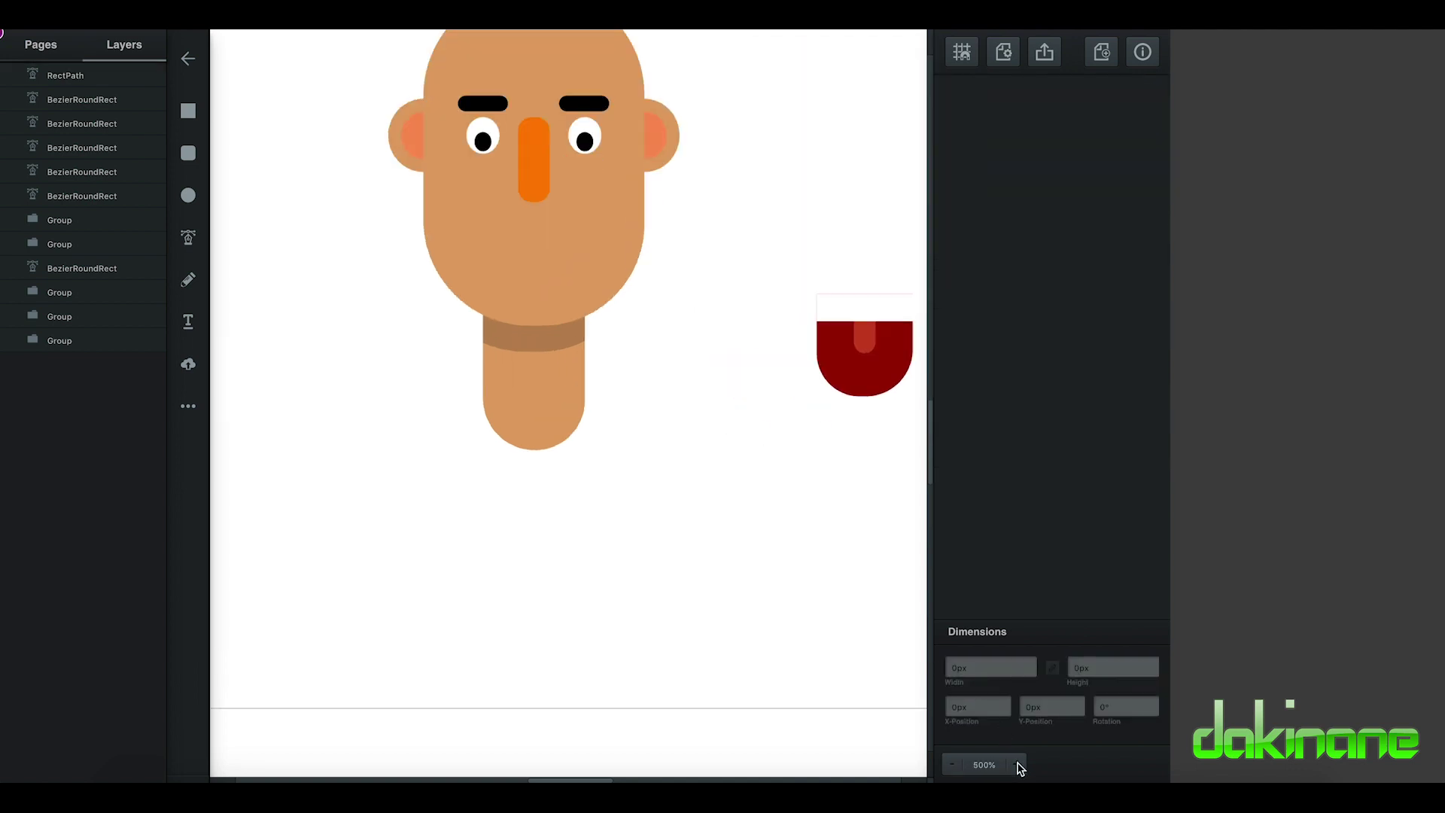
scroll(893, 580, right, 2)
scroll(893, 579, up, 1)
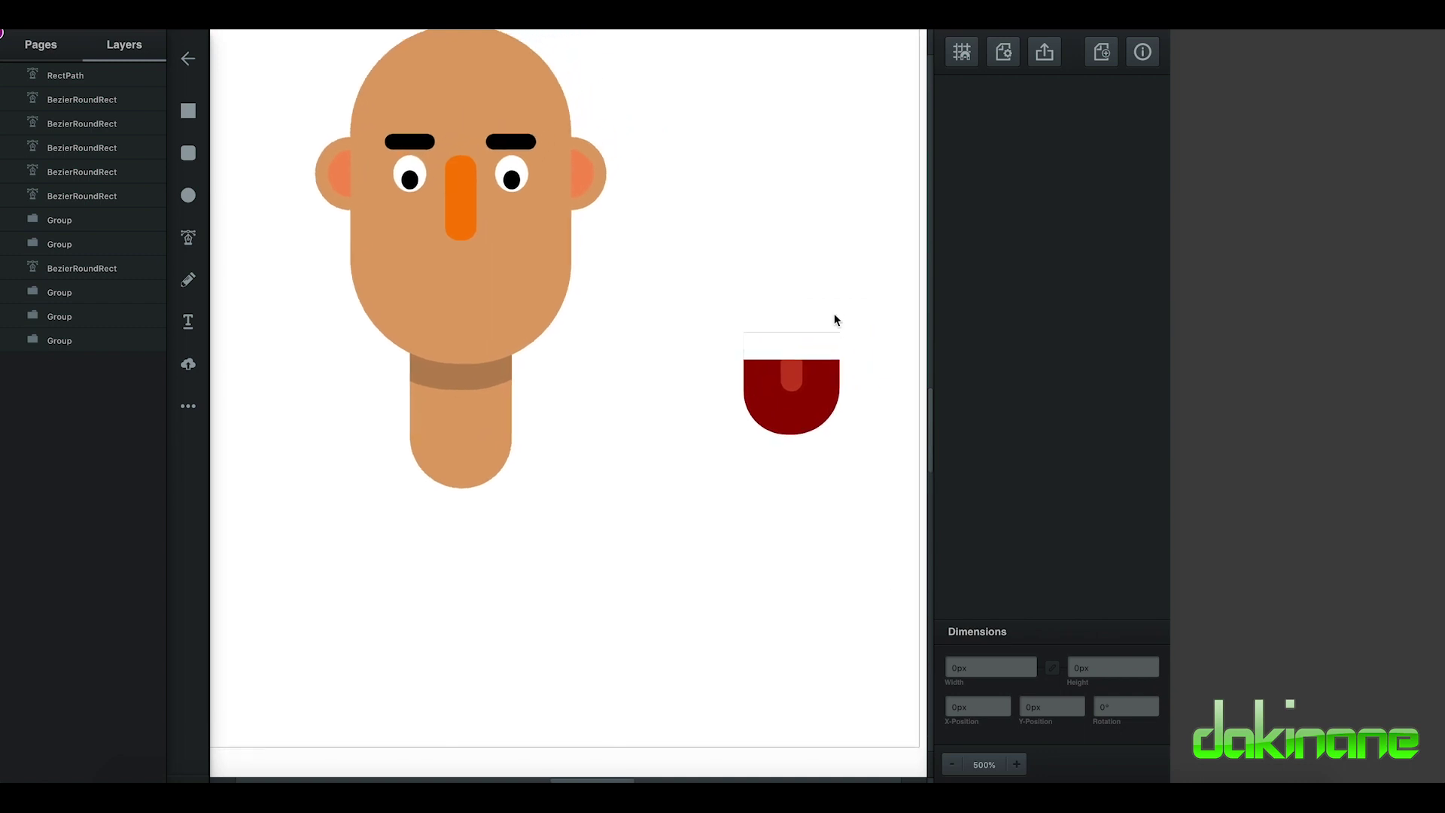
click(818, 346)
drag(847, 346, 805, 353)
click(954, 122)
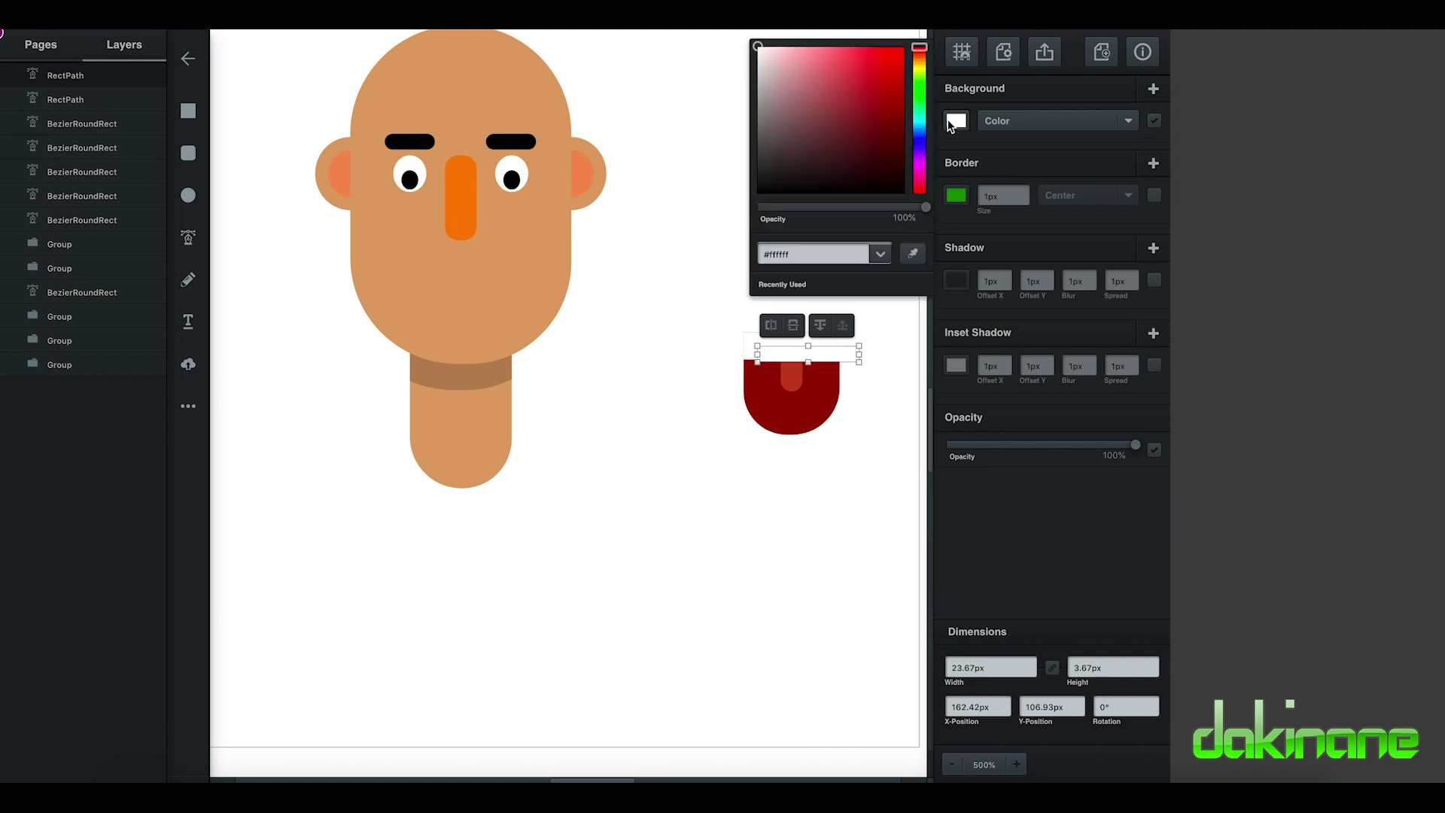
click(762, 80)
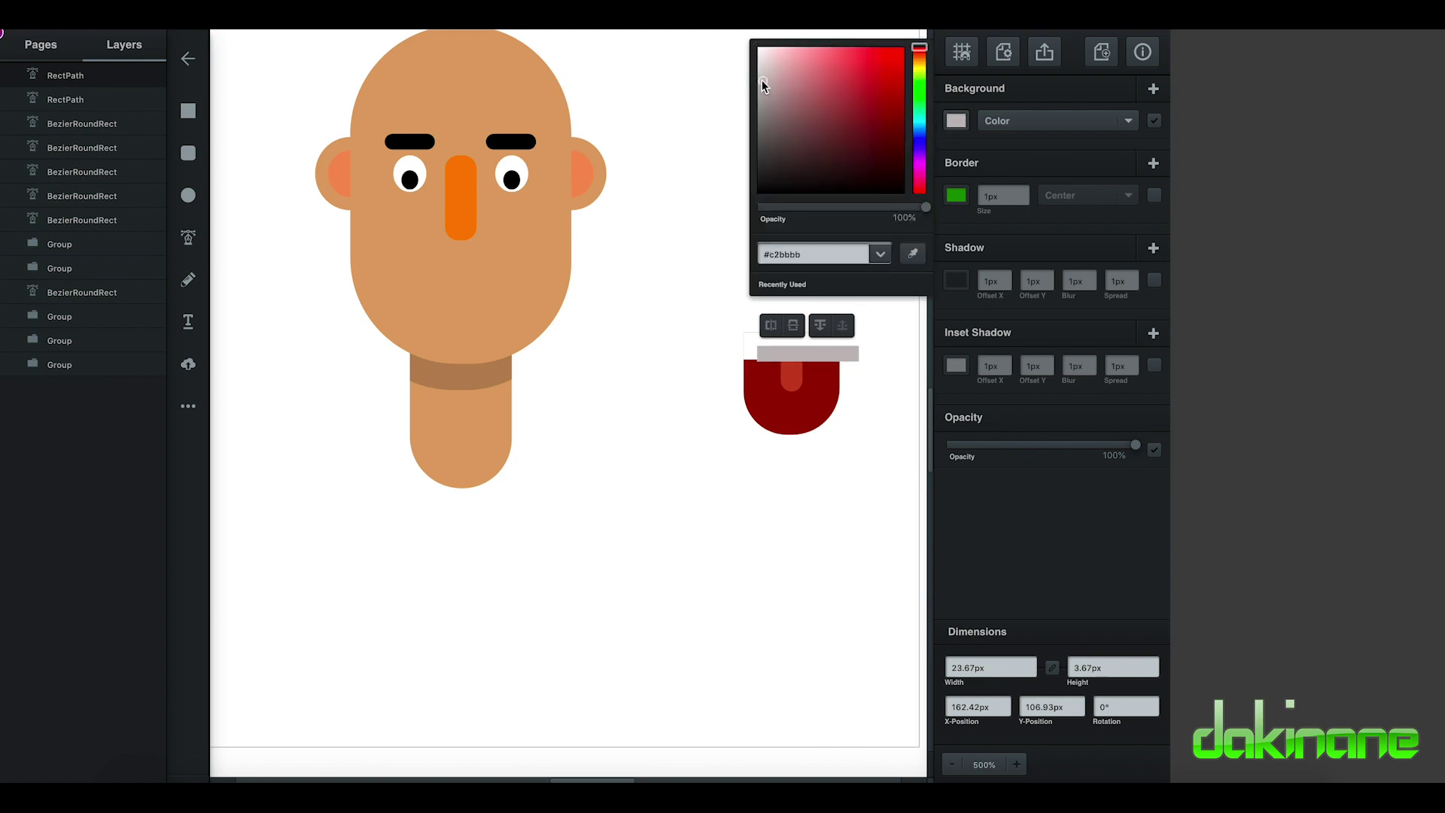
click(760, 67)
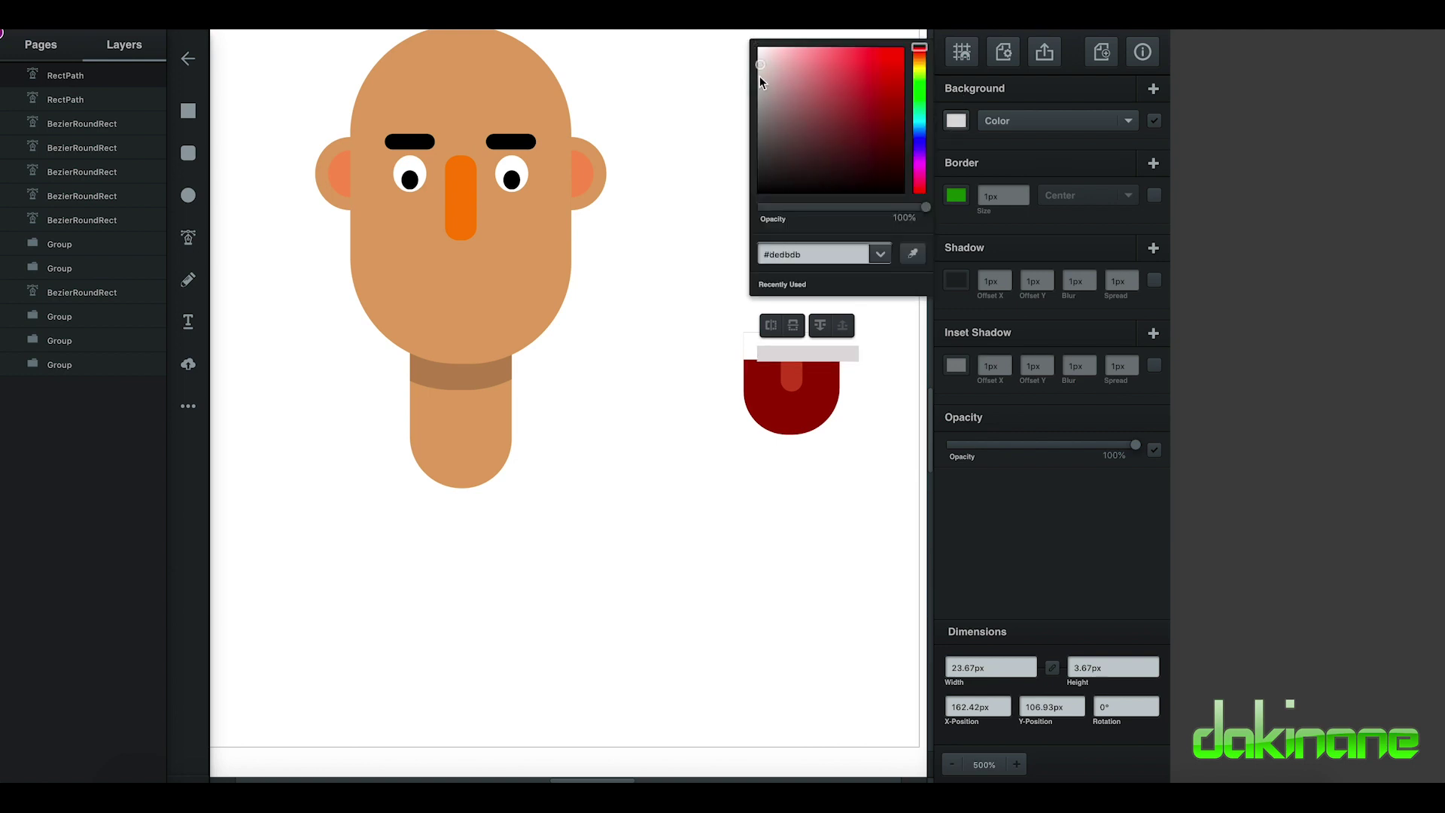
Thin the gray strip to about 1.7 px and align it with the top edge of the white strip
click(813, 355)
drag(809, 359, 815, 336)
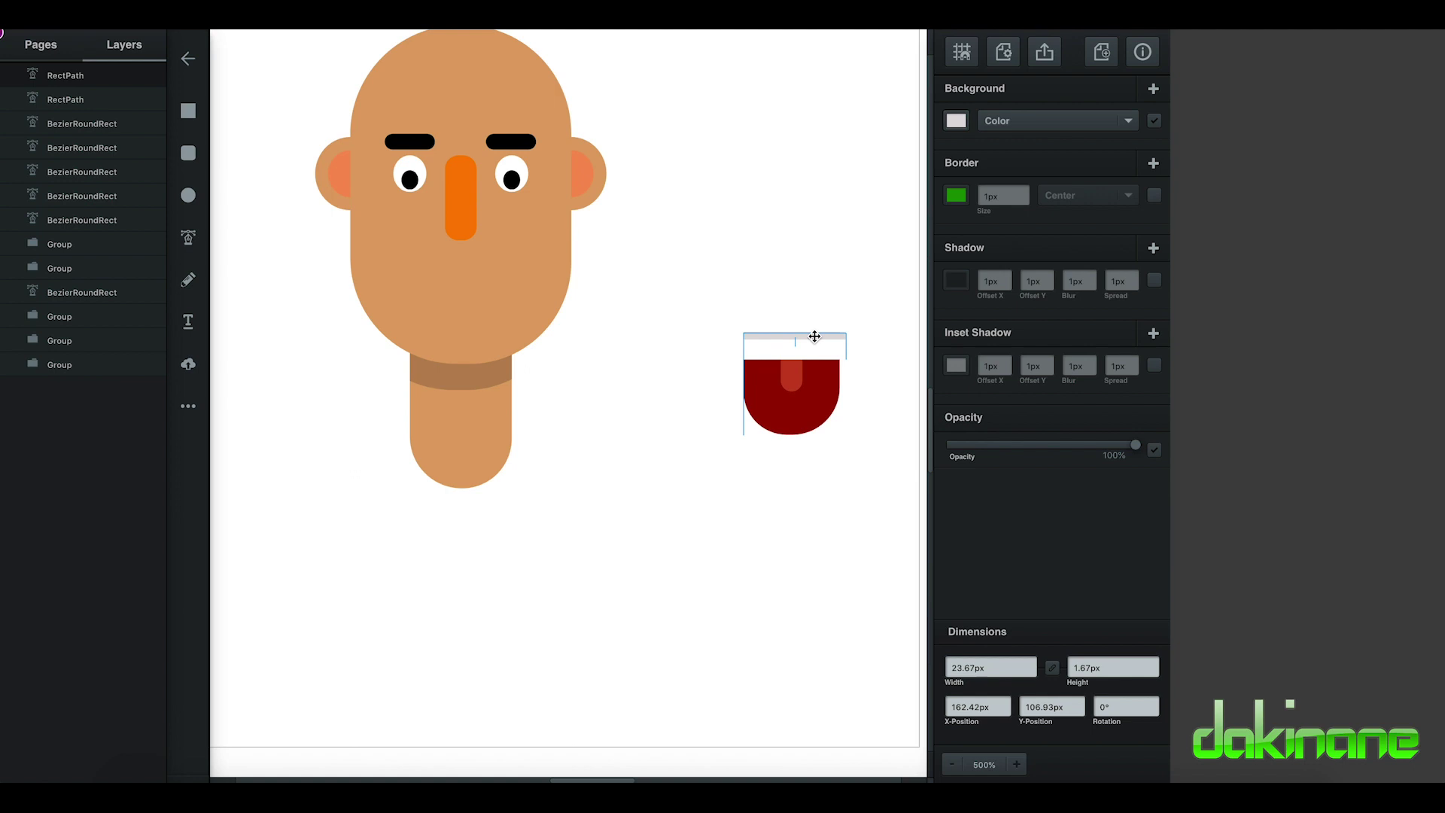
click(878, 354)
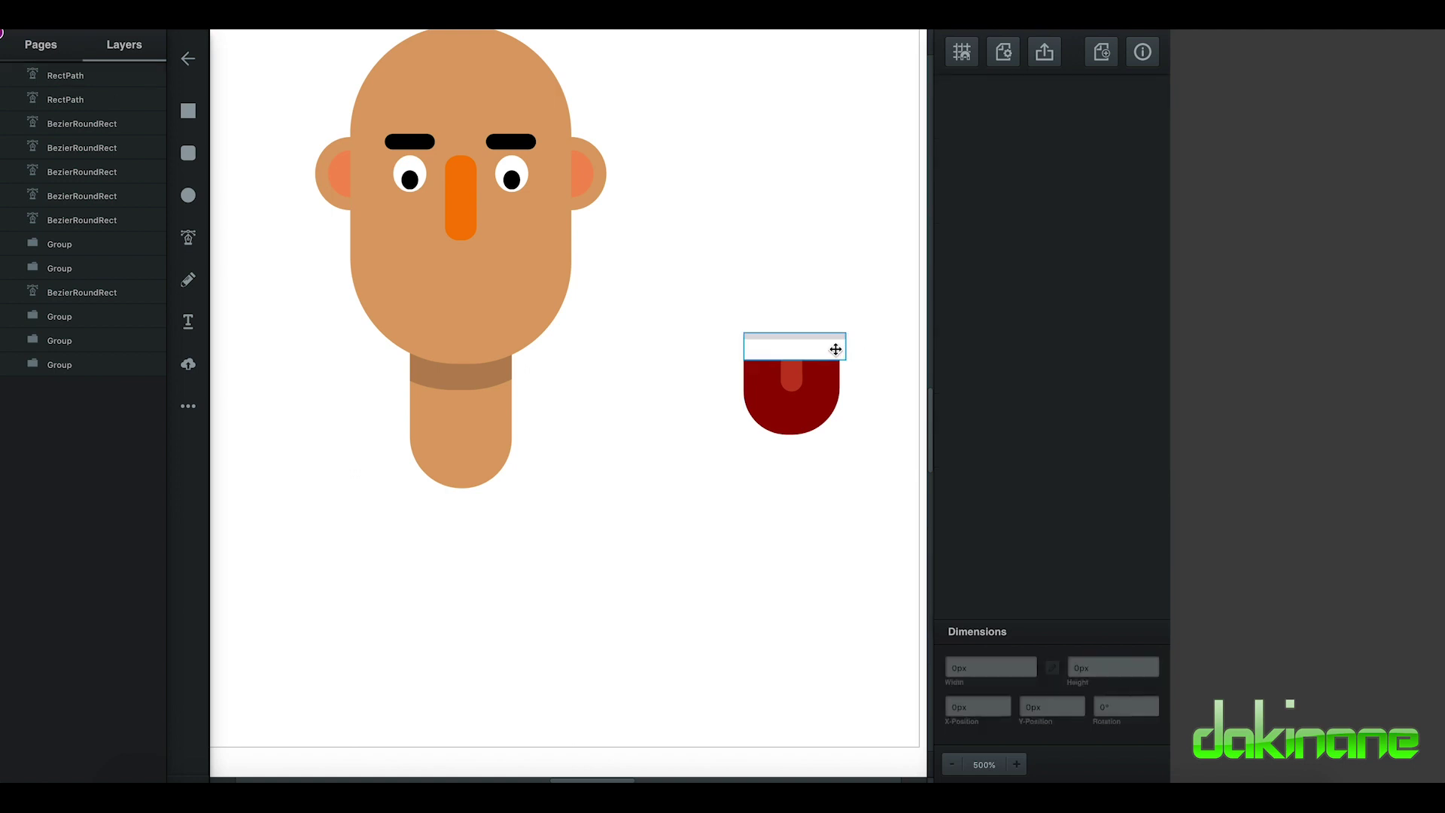
Narrow the white and gray strips to about 22 px so both match the mouth shape's width
click(844, 349)
drag(846, 348, 842, 334)
click(867, 359)
click(823, 350)
drag(845, 349, 832, 351)
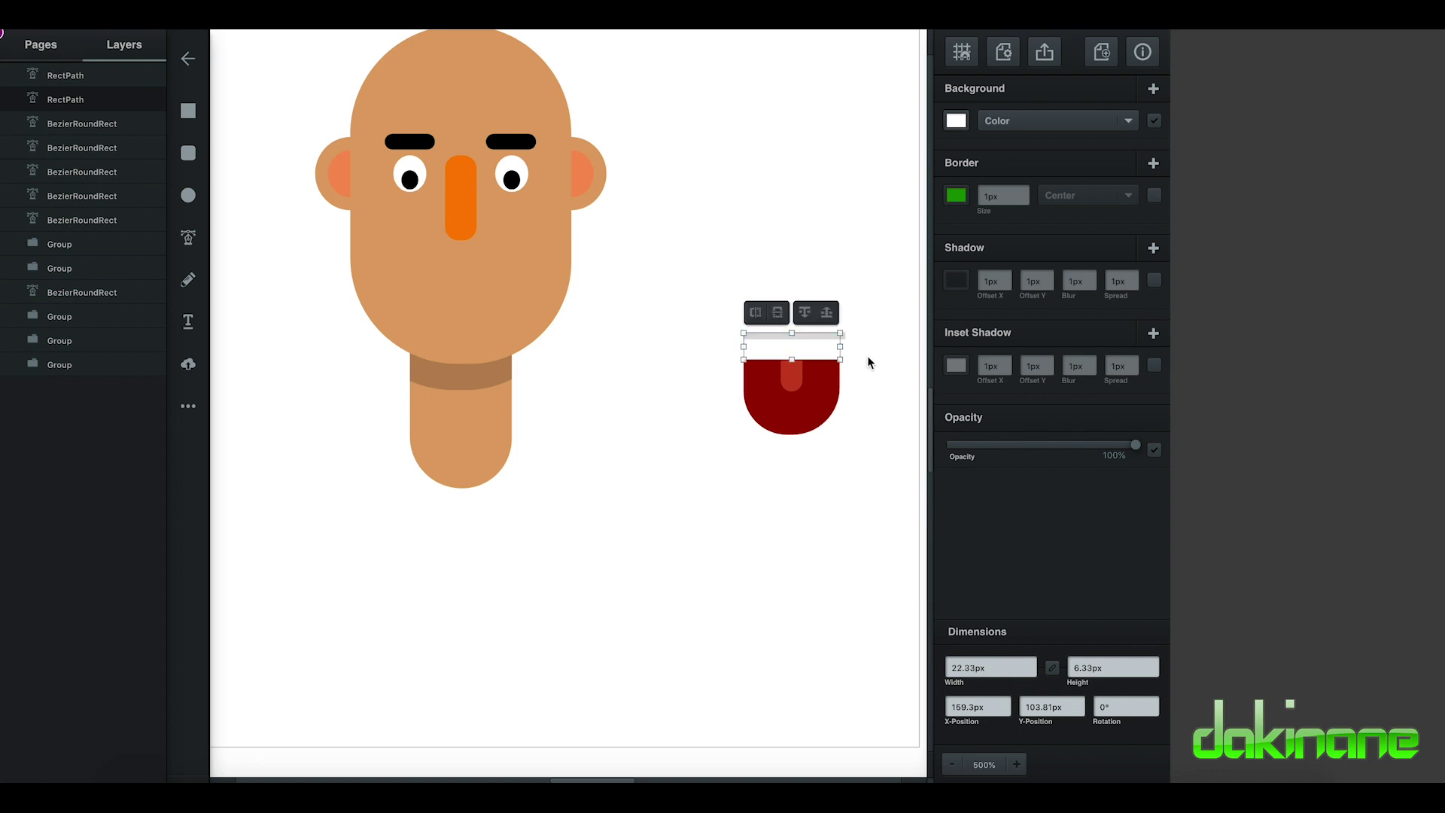
click(867, 355)
click(842, 336)
drag(841, 335, 791, 338)
click(842, 444)
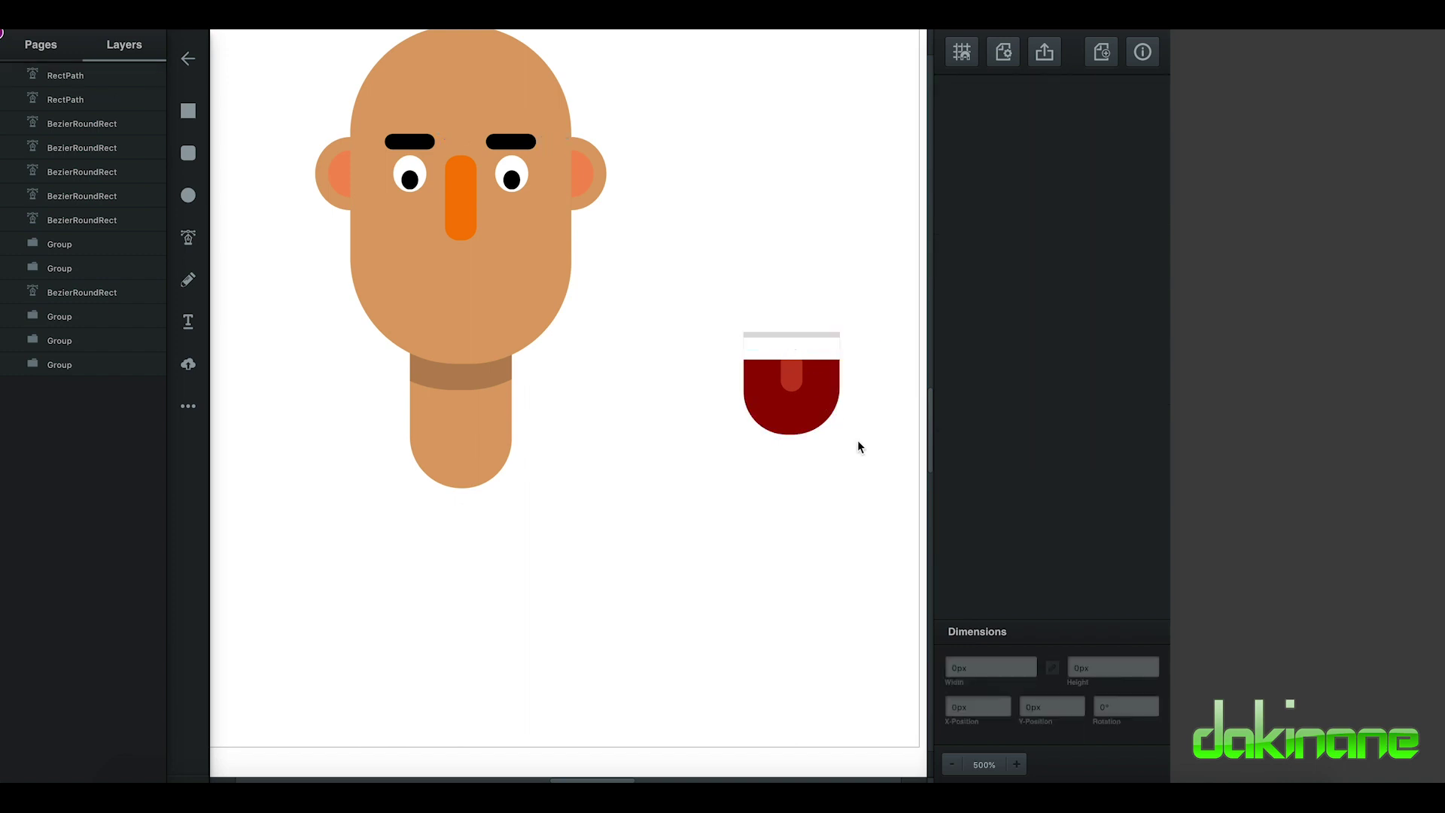
Duplicate the dark red mouth shape and place the copy below and to the left of the original
click(792, 419)
key(ctrl+d)
drag(797, 422, 682, 566)
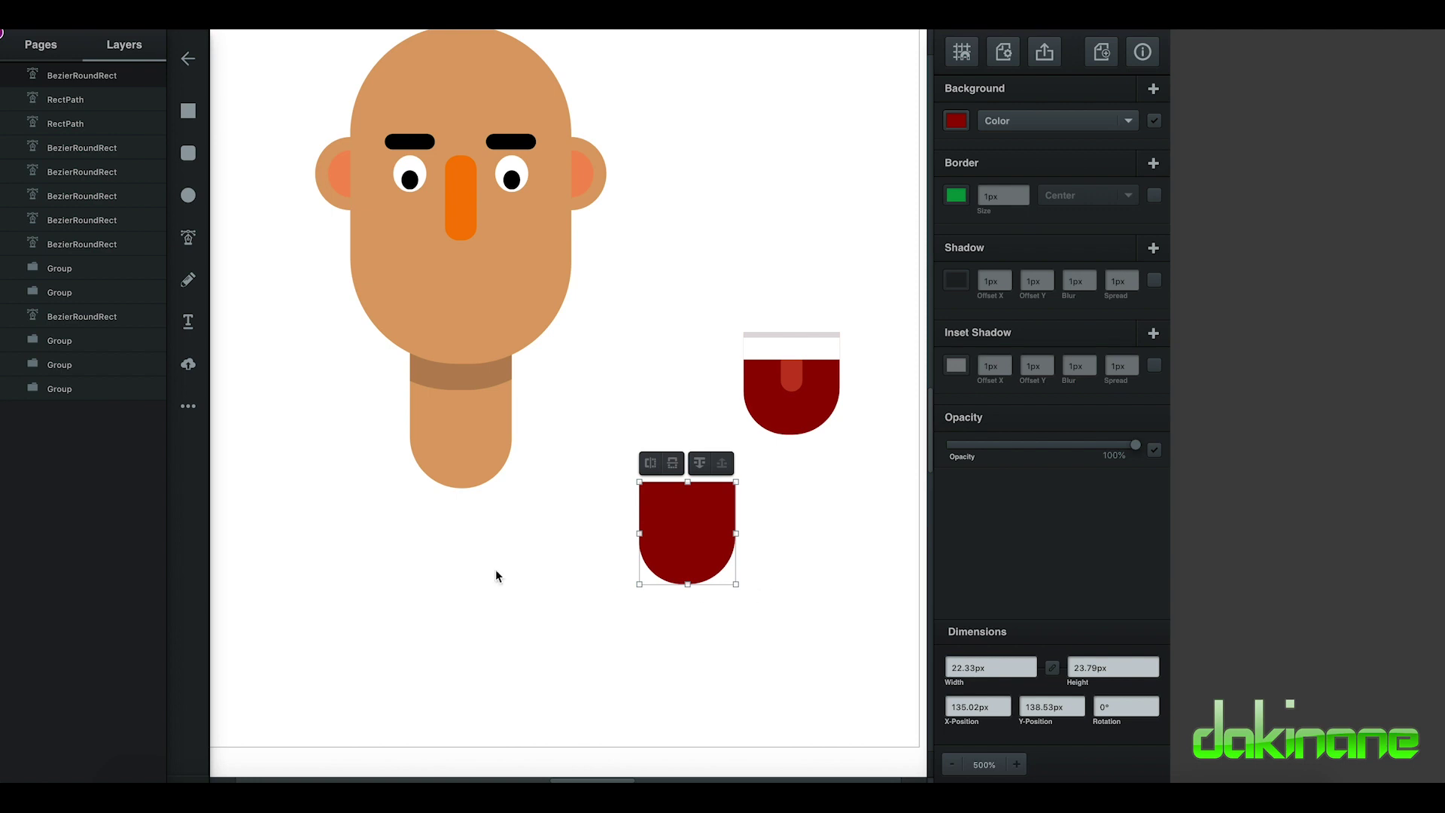
Draw a gray rounded rectangle about 44 × 32 px below the neck and increase the rounding of its upper-right corner
click(188, 153)
drag(316, 532, 503, 670)
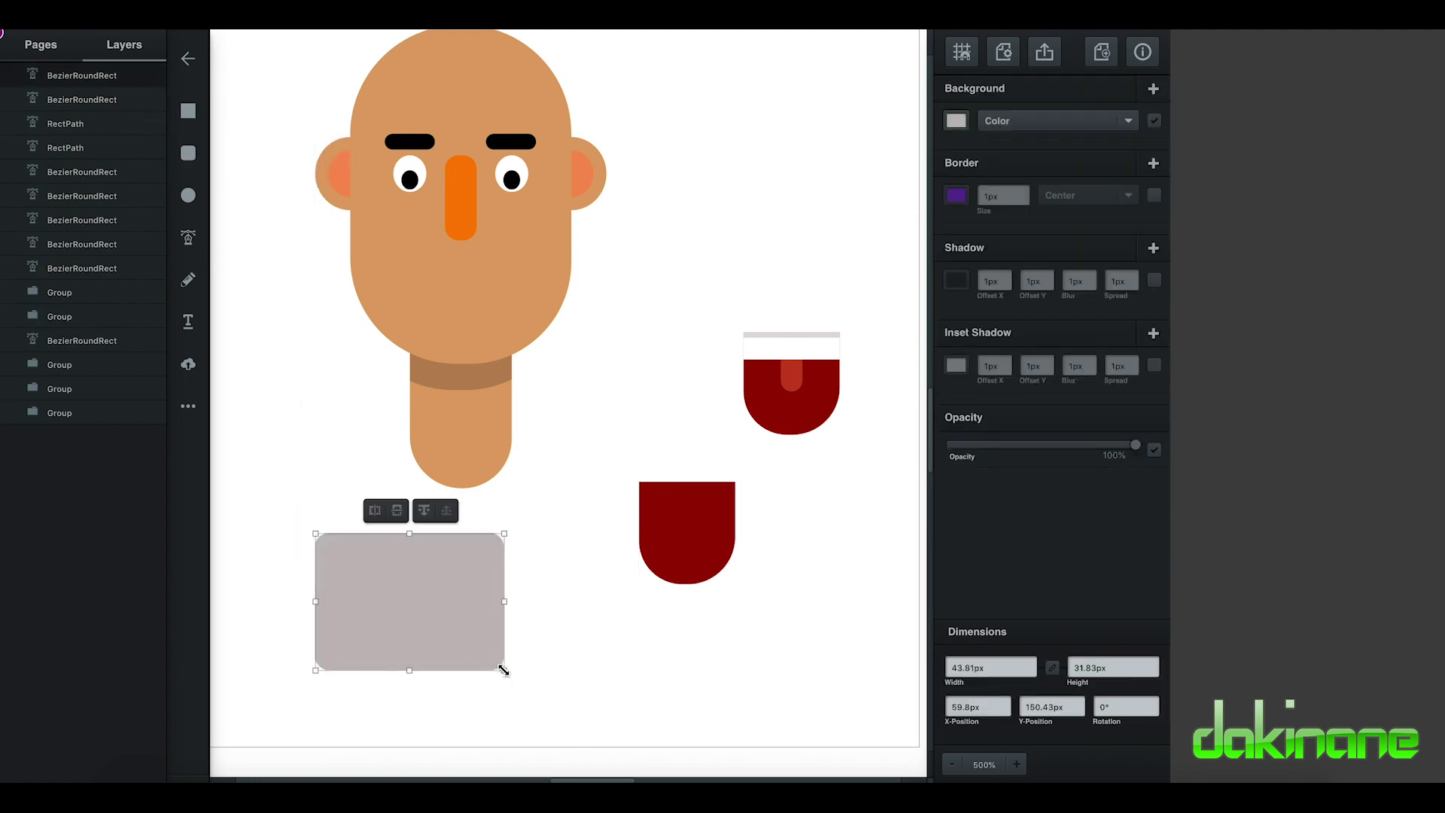
double_click(459, 607)
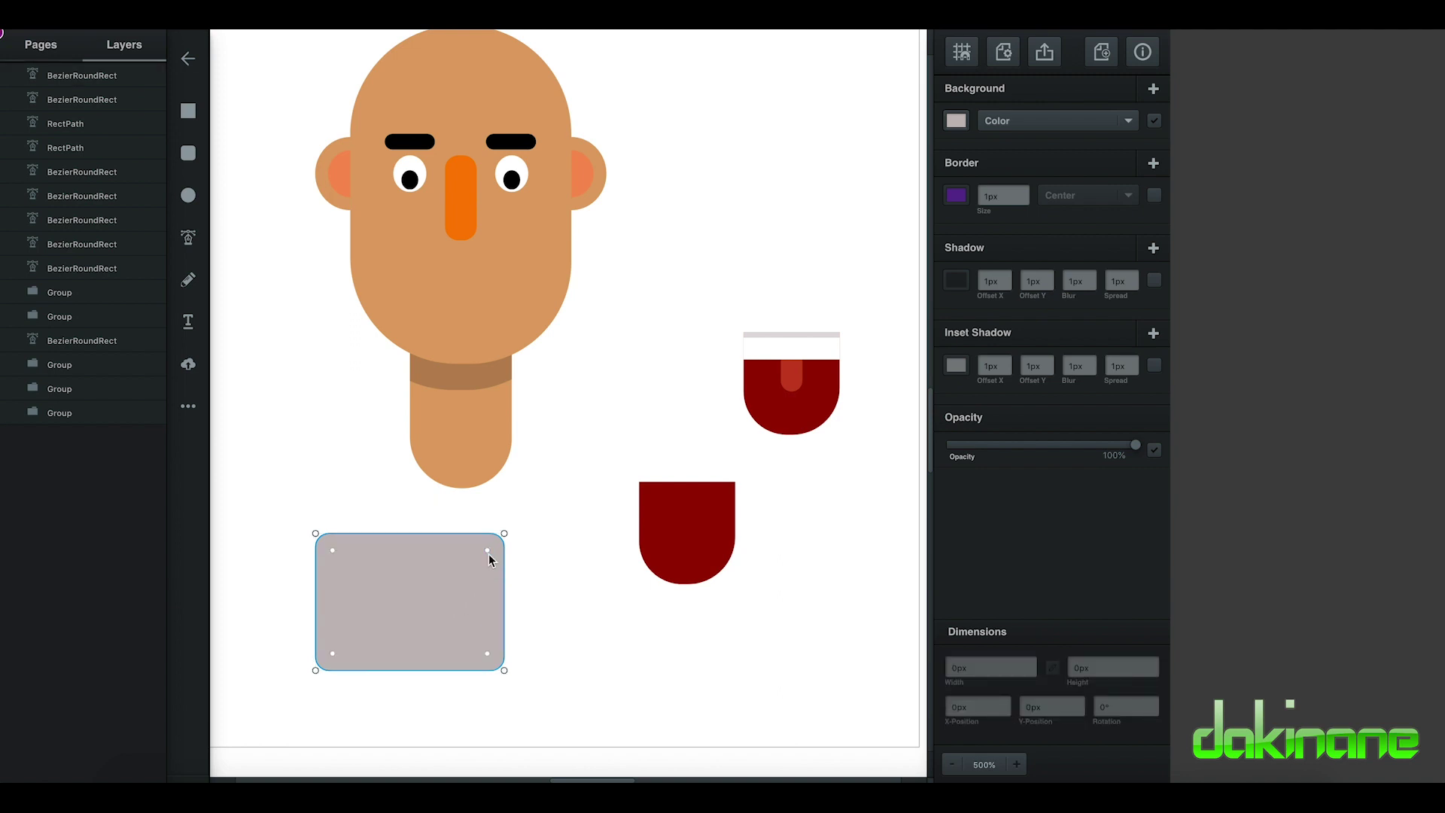
drag(477, 561, 467, 570)
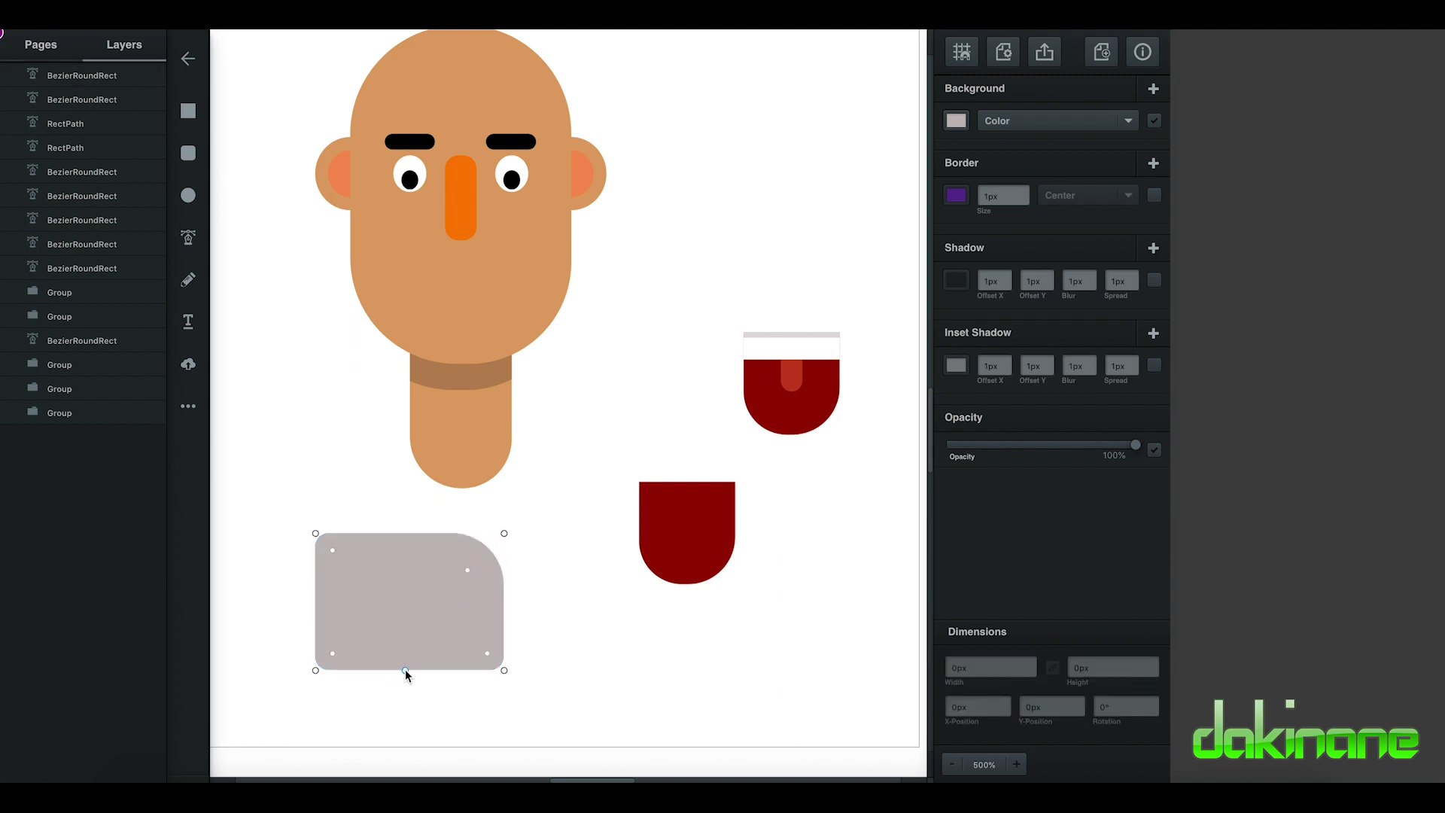
Shorten the gray rectangle to about 24 px high, overlap it with the lower-left of the mouth copy, and intersect the two shapes
click(413, 615)
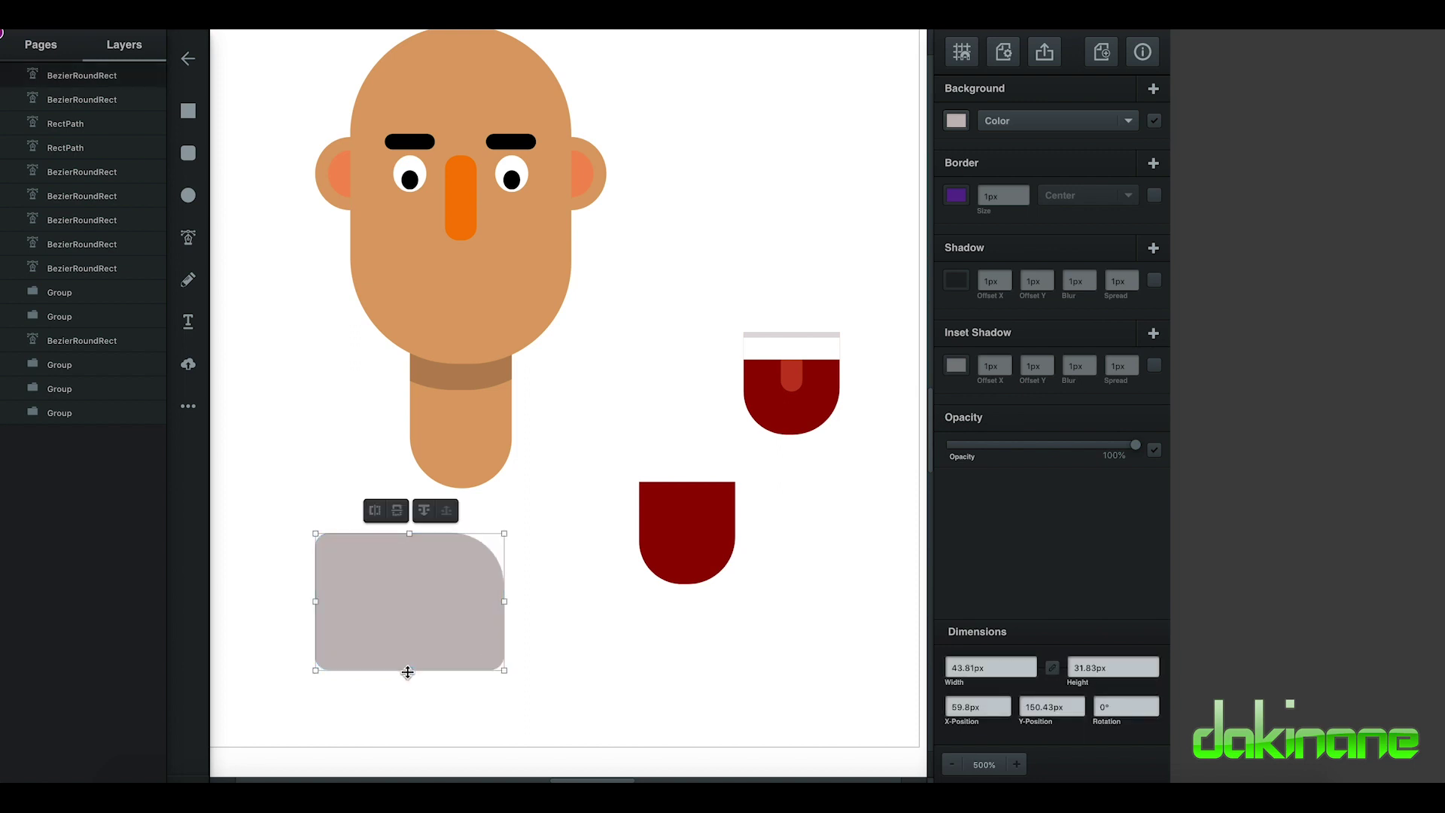
drag(409, 670, 409, 636)
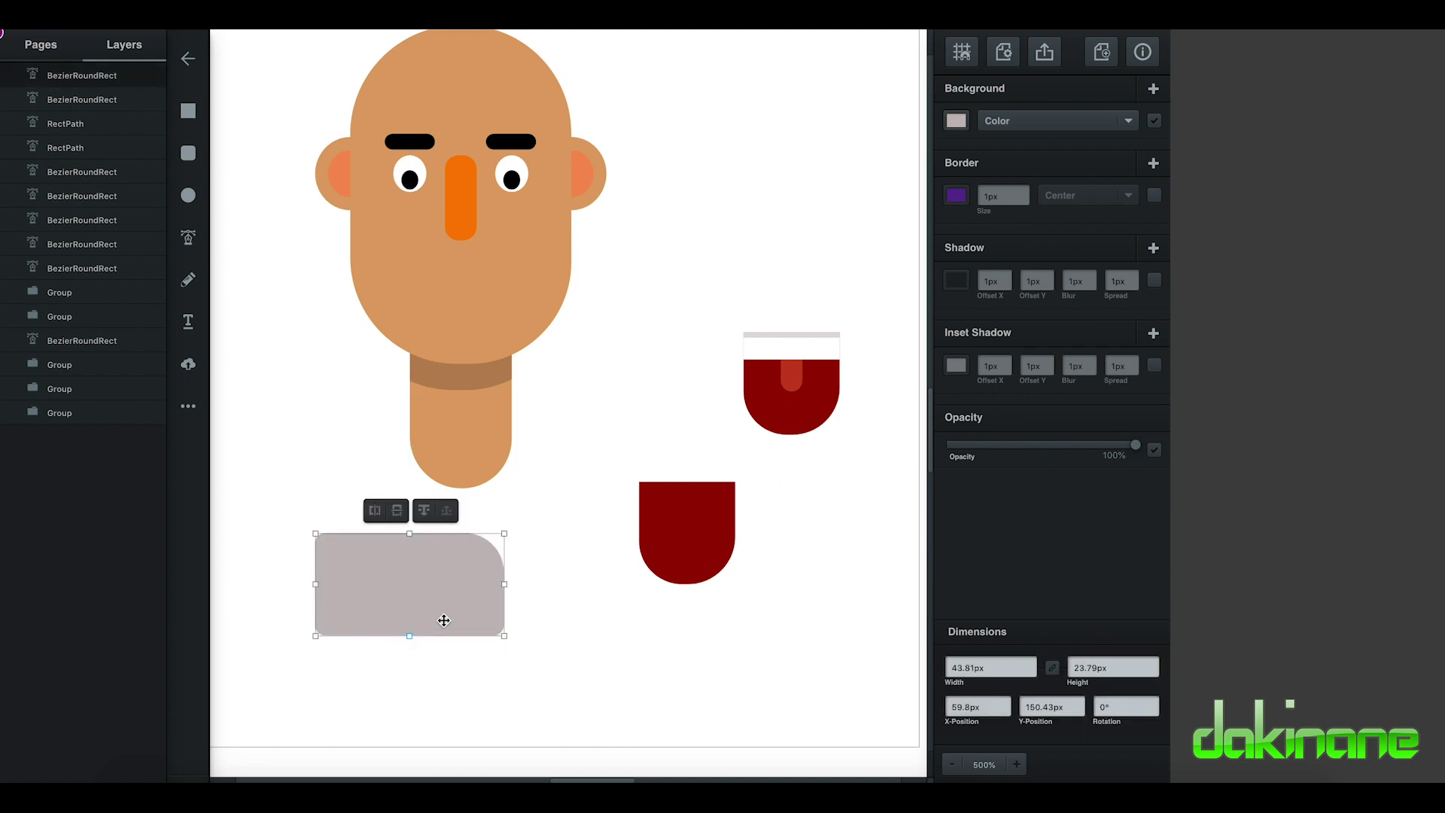
double_click(472, 576)
drag(477, 565, 641, 596)
drag(557, 449, 742, 649)
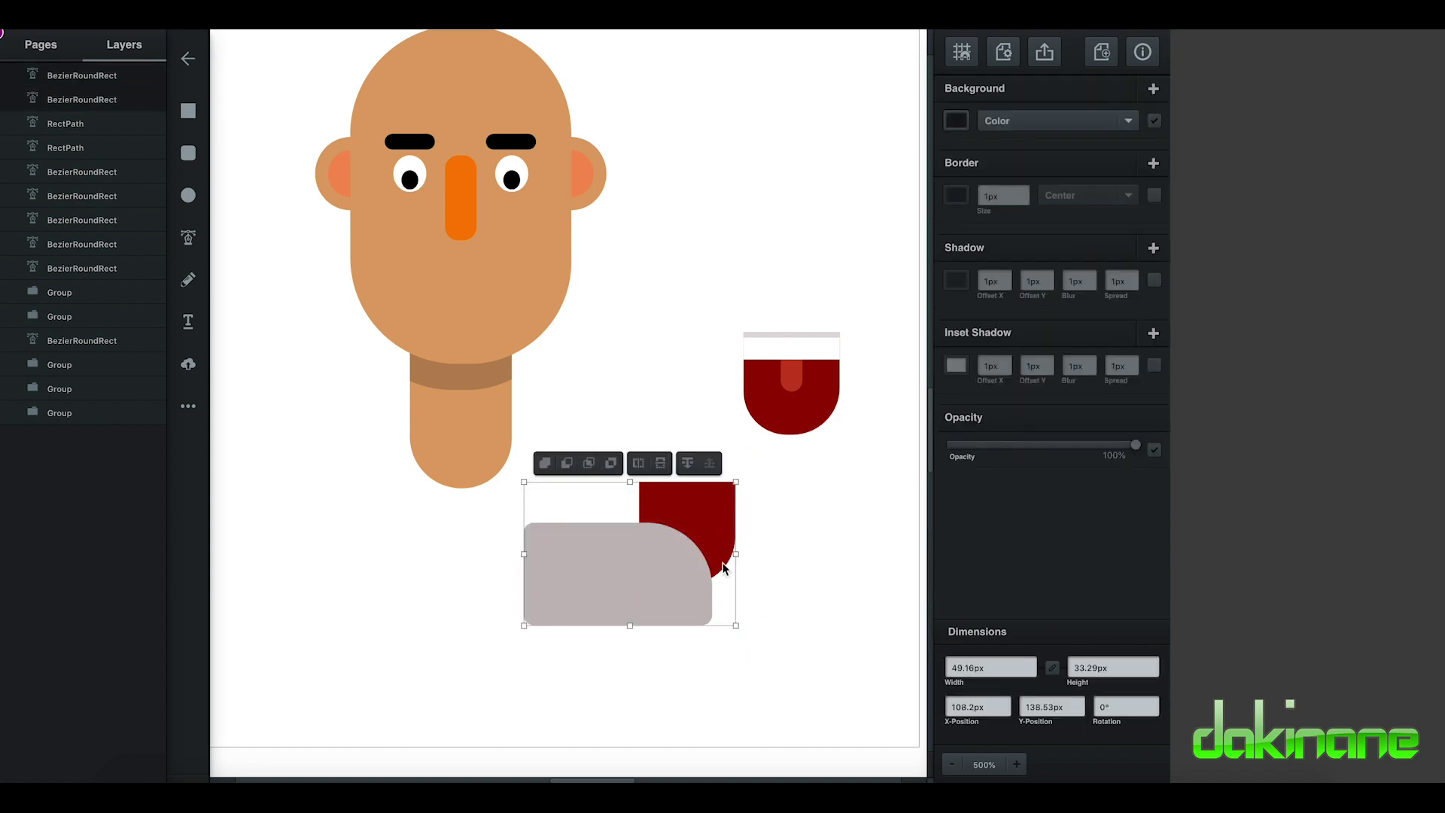
click(589, 463)
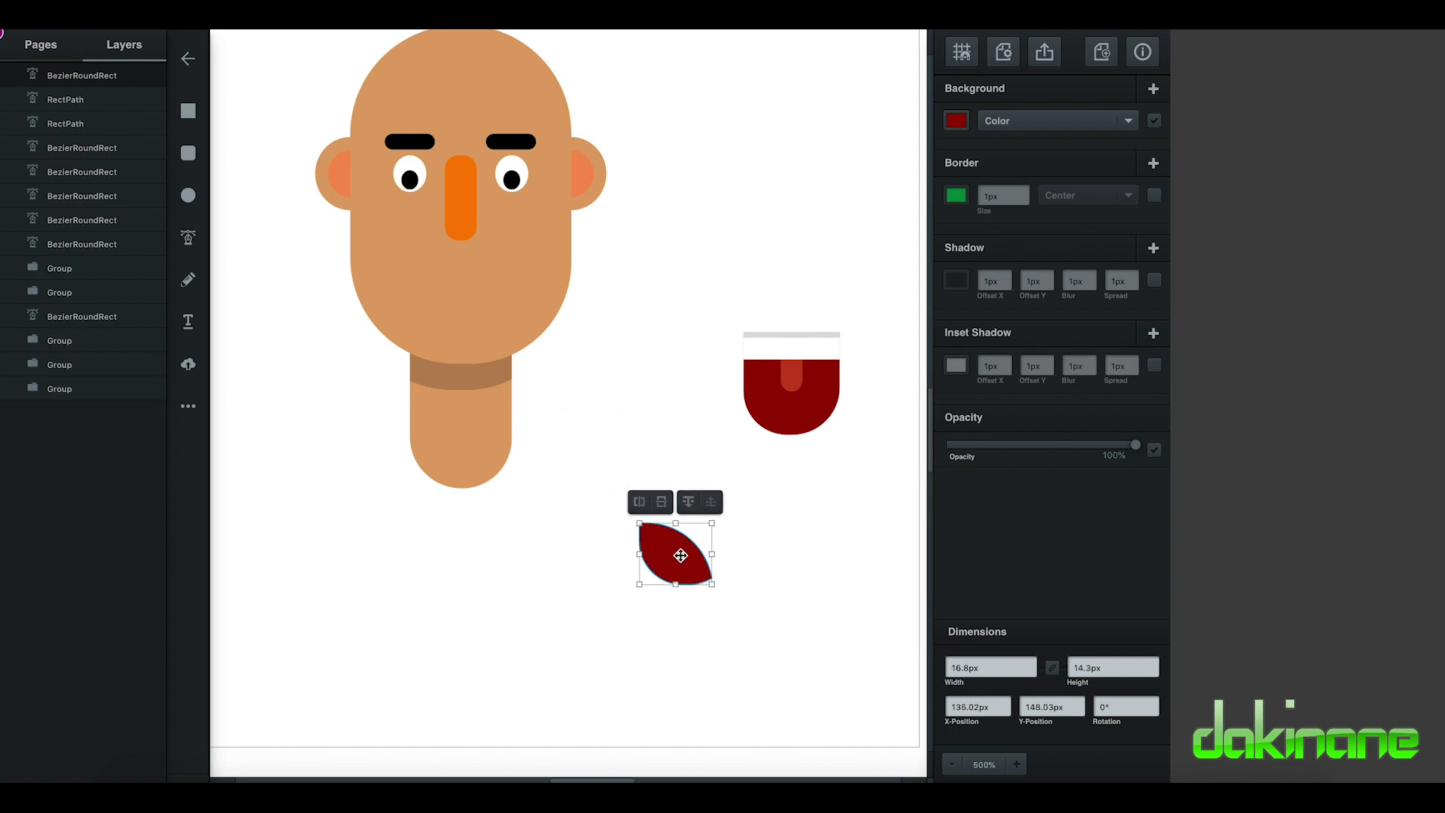
Fill the intersected leaf-like shape with bright red and fit it into the mouth's lower-left area as a tongue
click(956, 121)
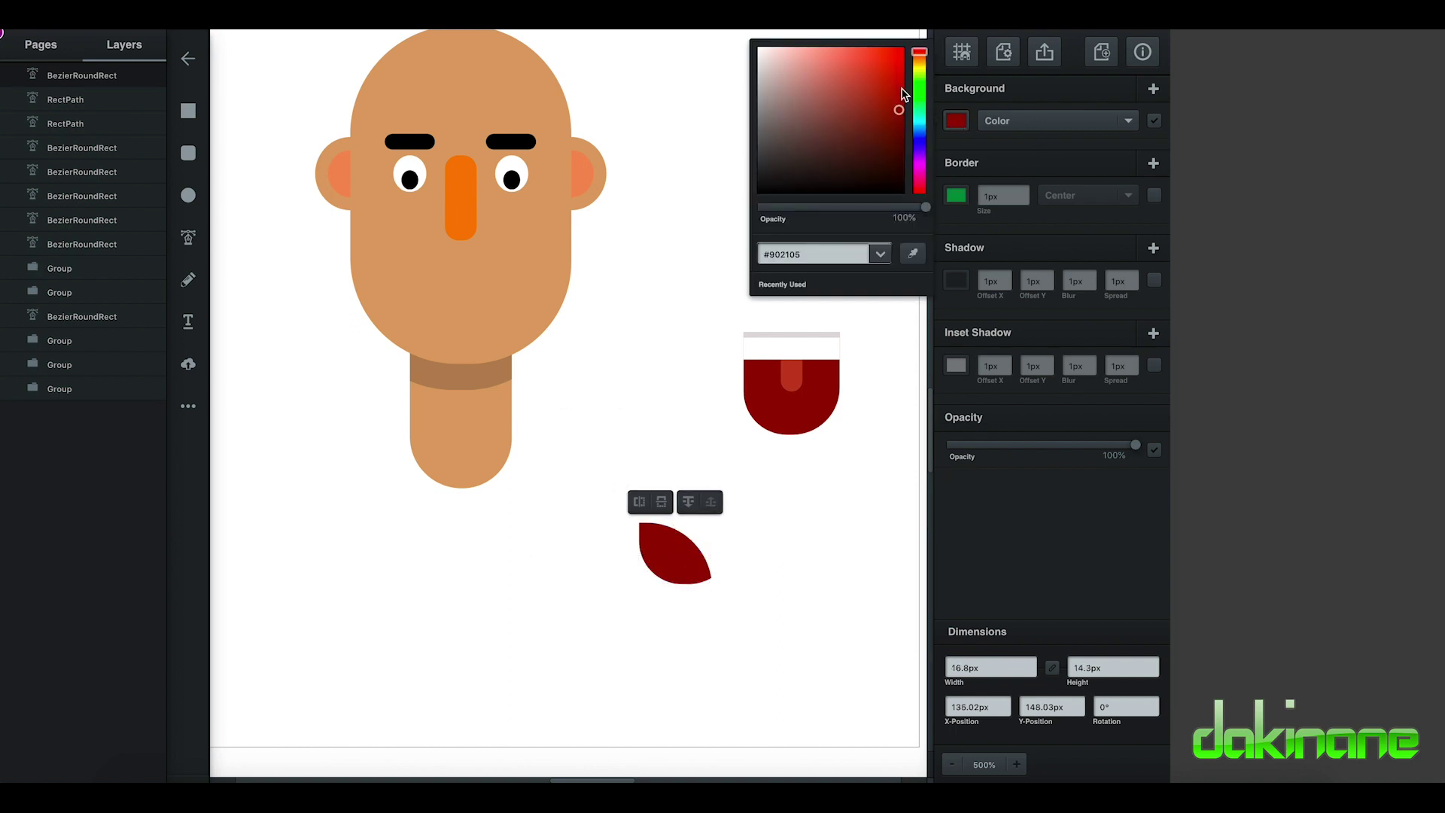
click(846, 72)
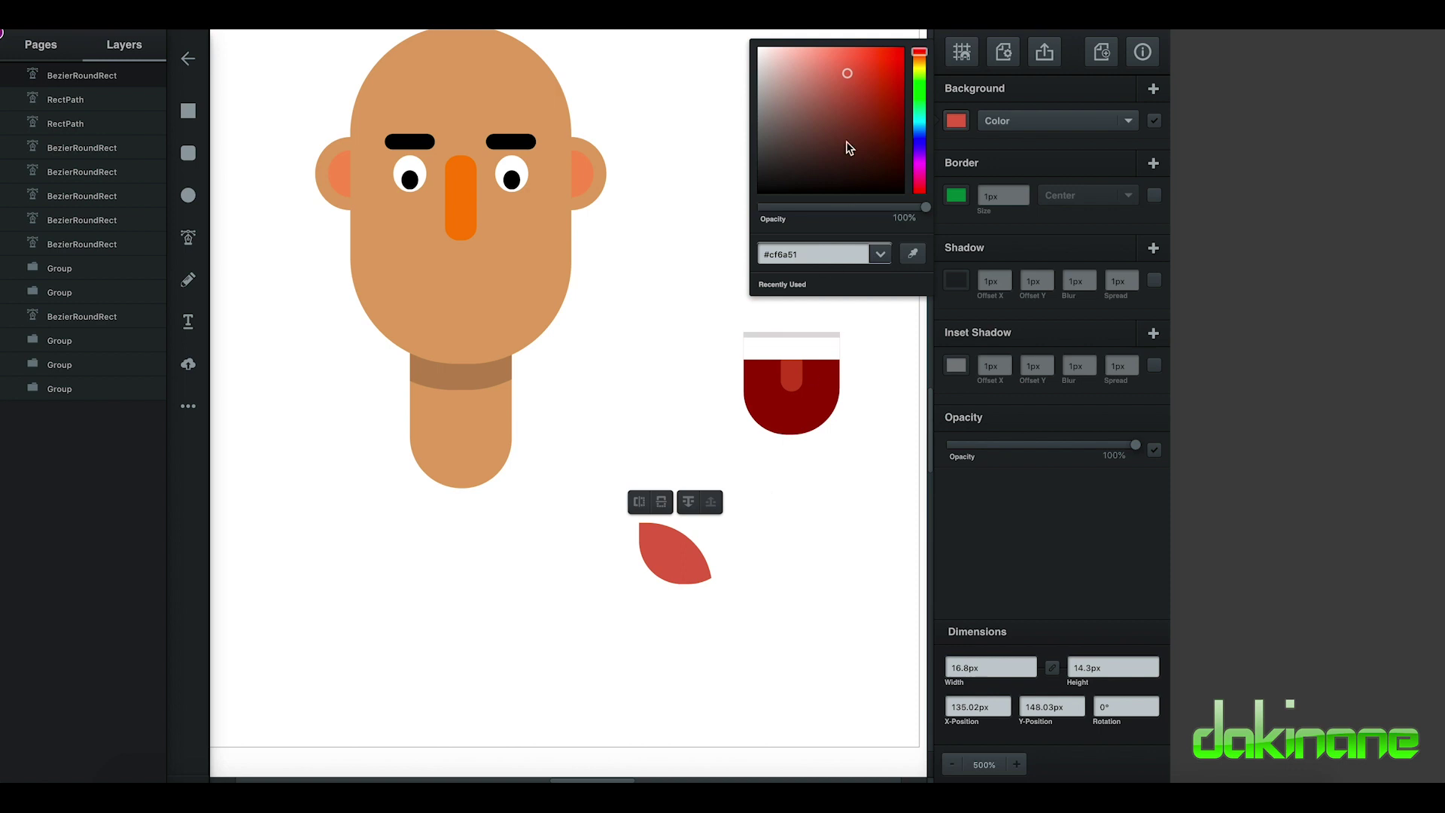
click(872, 59)
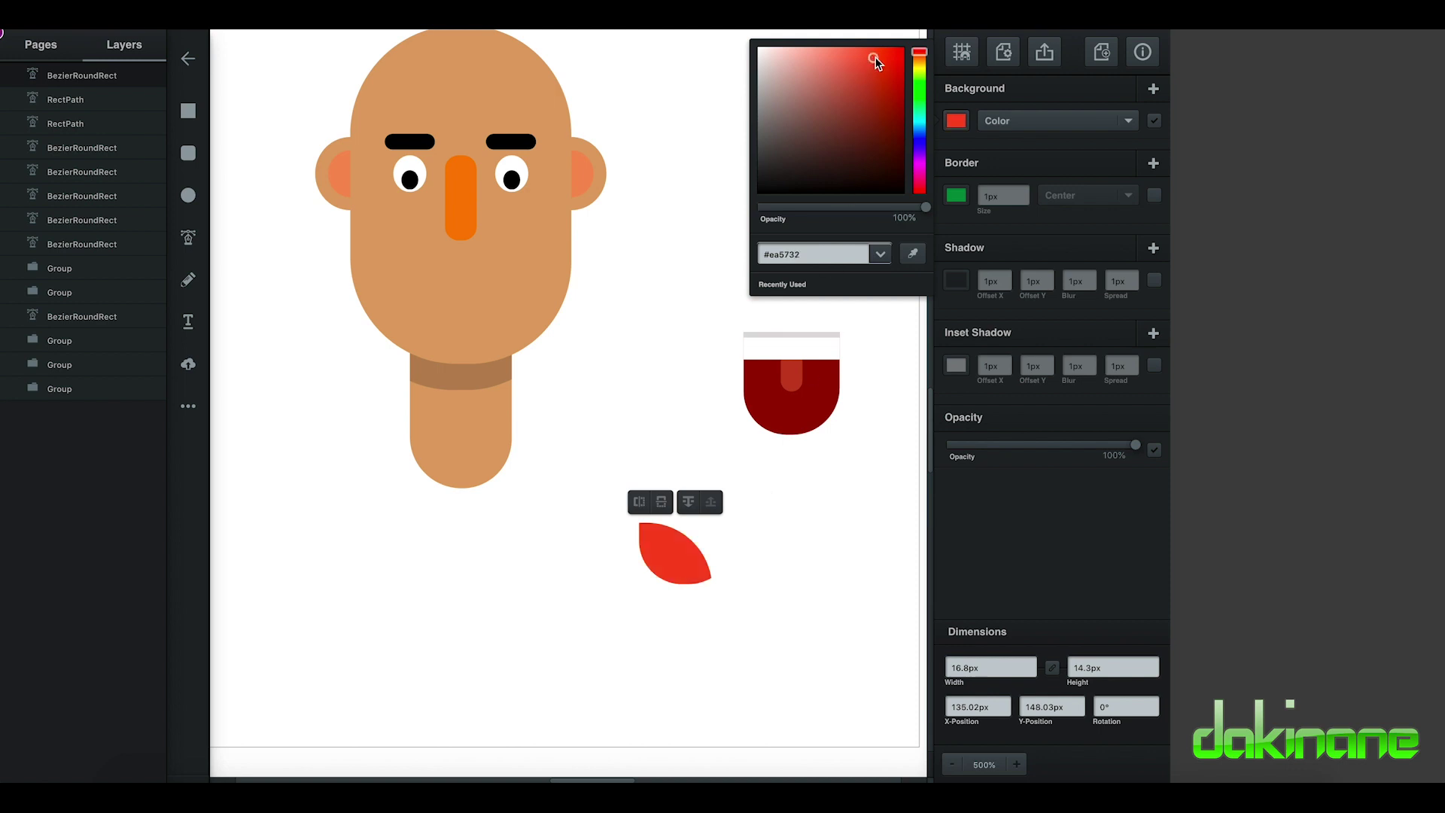
click(876, 56)
mouse_move(677, 562)
mouse_down()
mouse_move(772, 462)
mouse_move(783, 409)
mouse_up()
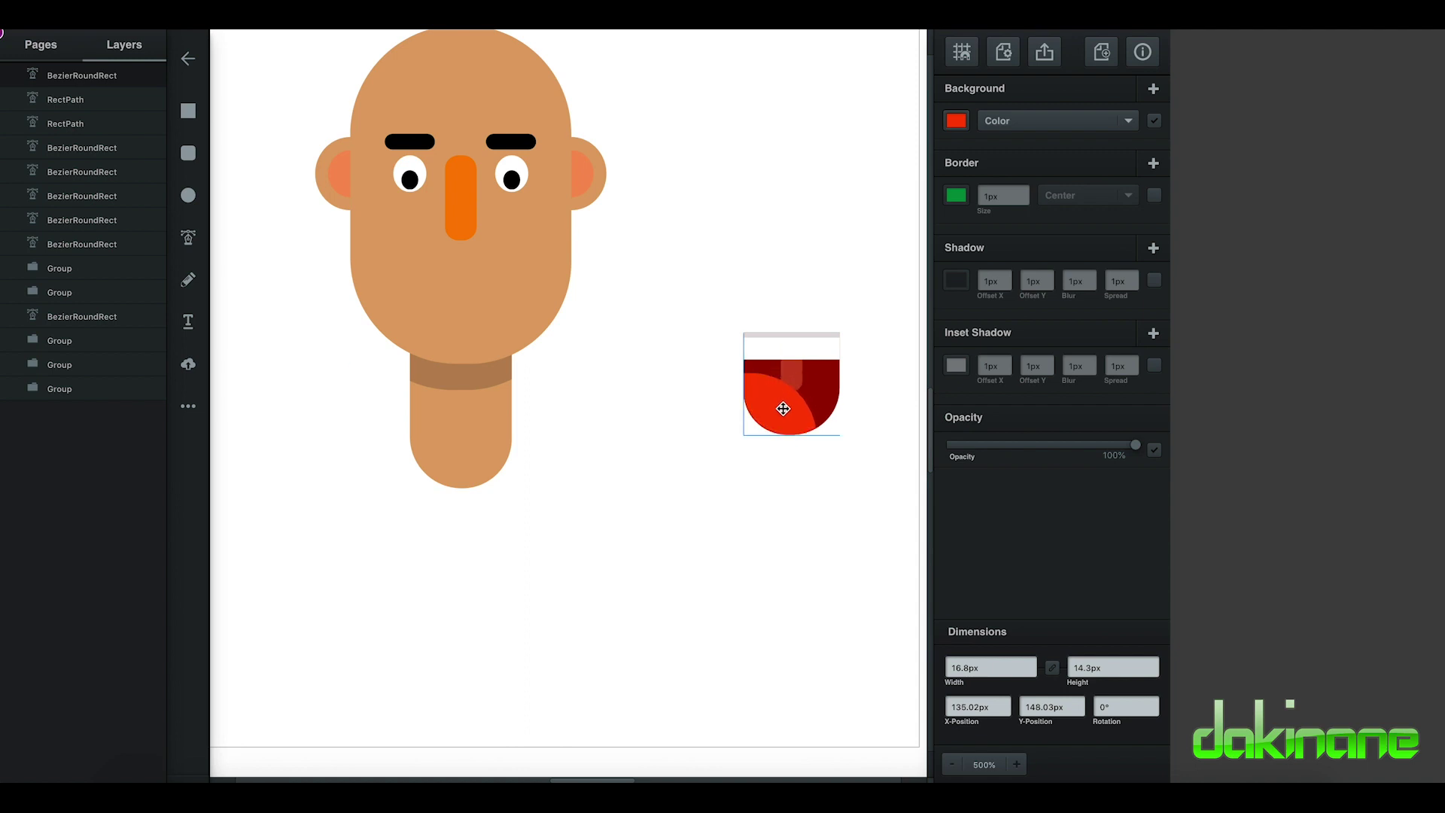
click(724, 458)
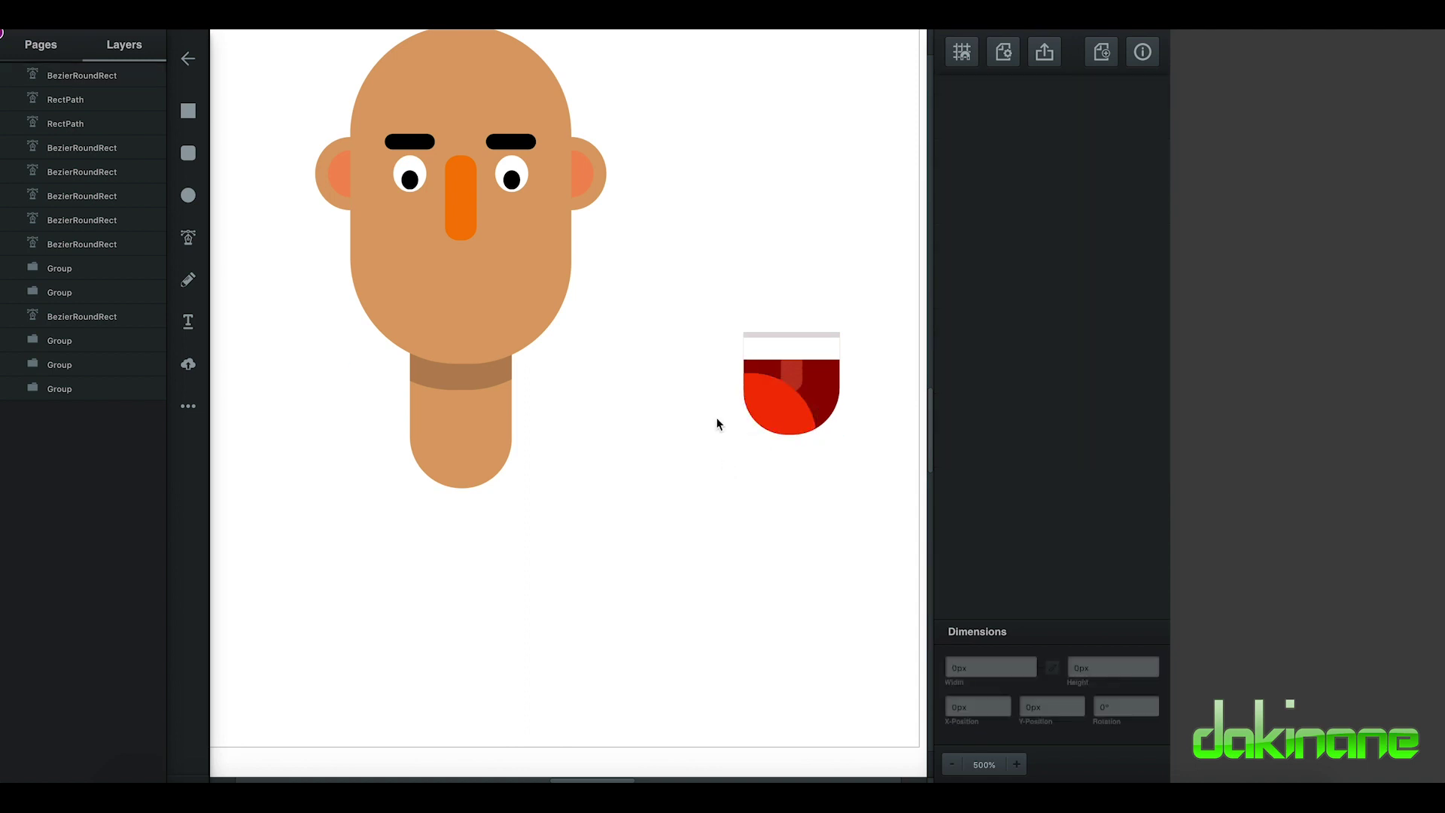
Group all the mouth parts and place the group, scaled down, on the face centered below the nose
drag(715, 294, 869, 478)
right_click(796, 364)
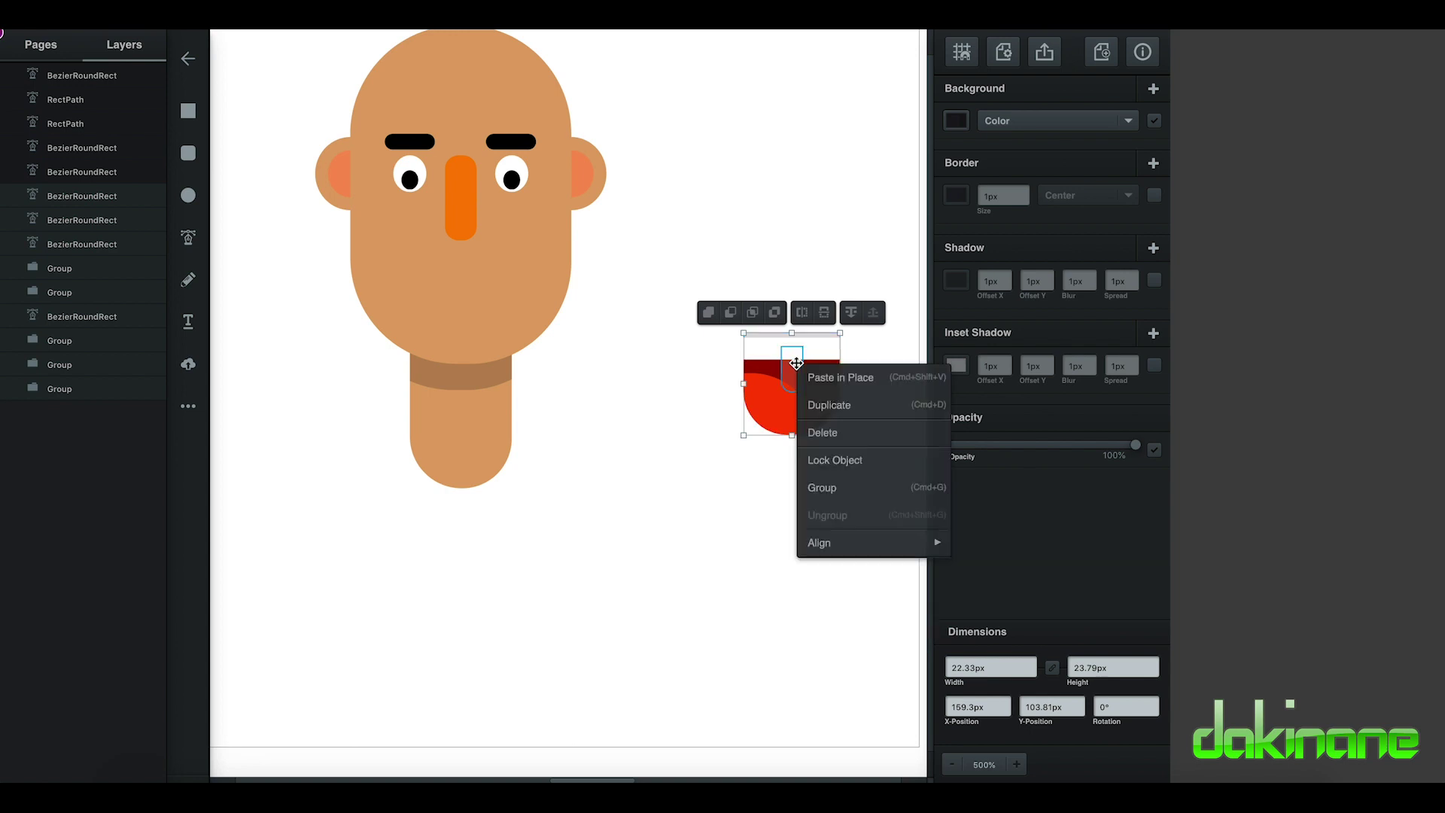
click(818, 490)
drag(802, 403, 465, 306)
click(607, 336)
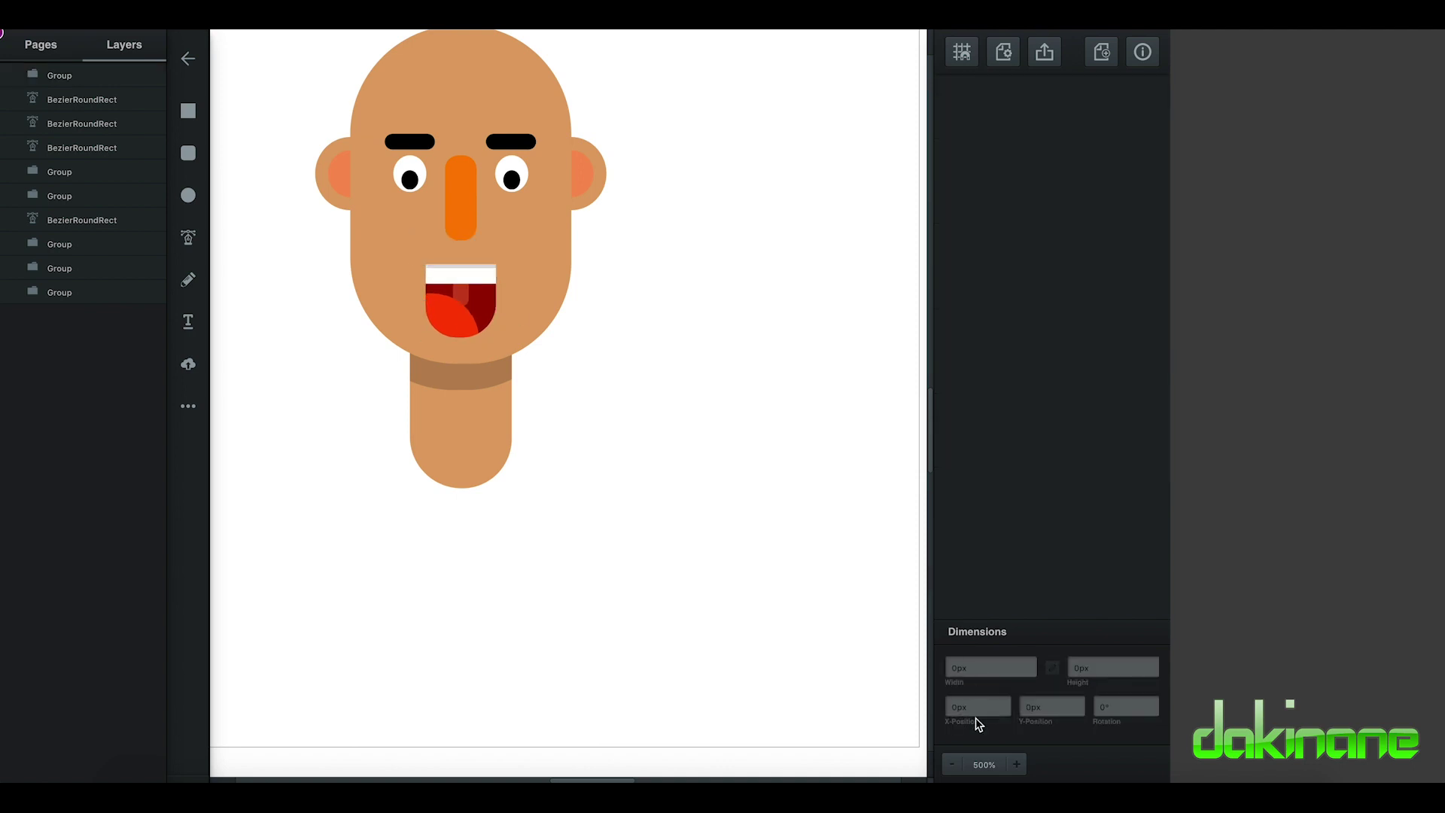
Duplicate the complete head and neck and place the copy at the right side of the page
click(954, 765)
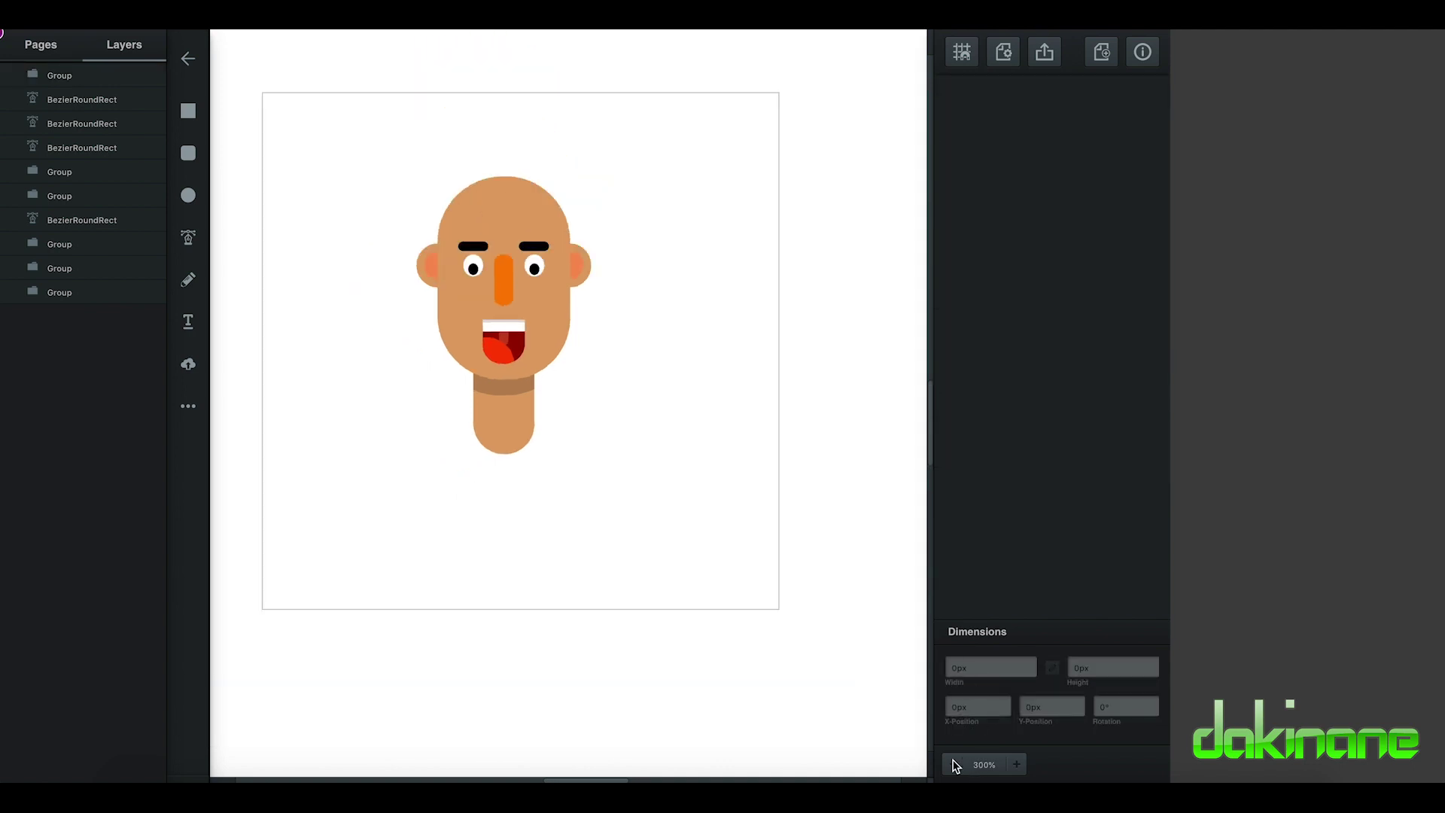
scroll(619, 477, left, 3)
scroll(619, 477, up, 2)
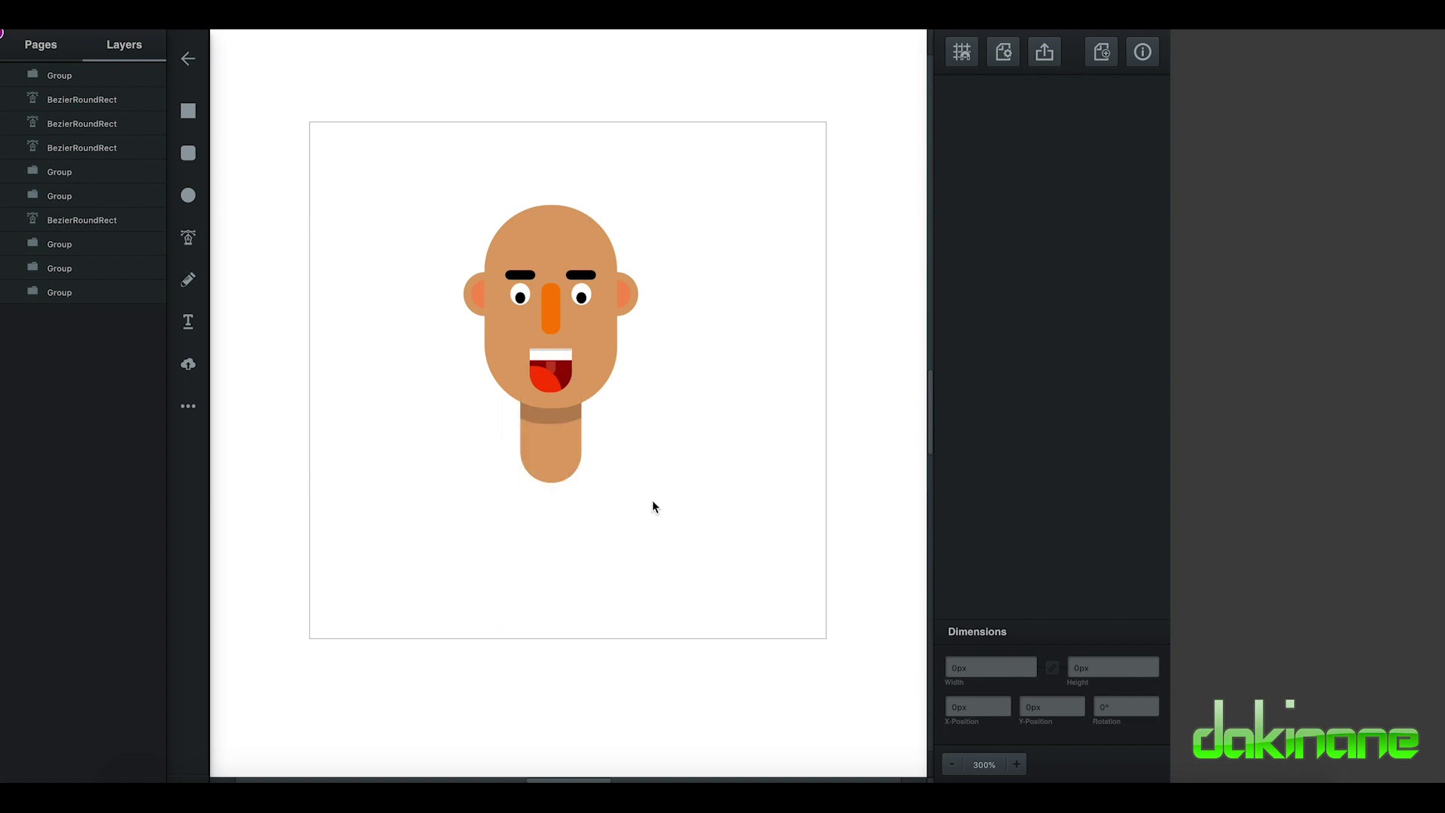
drag(425, 181, 674, 530)
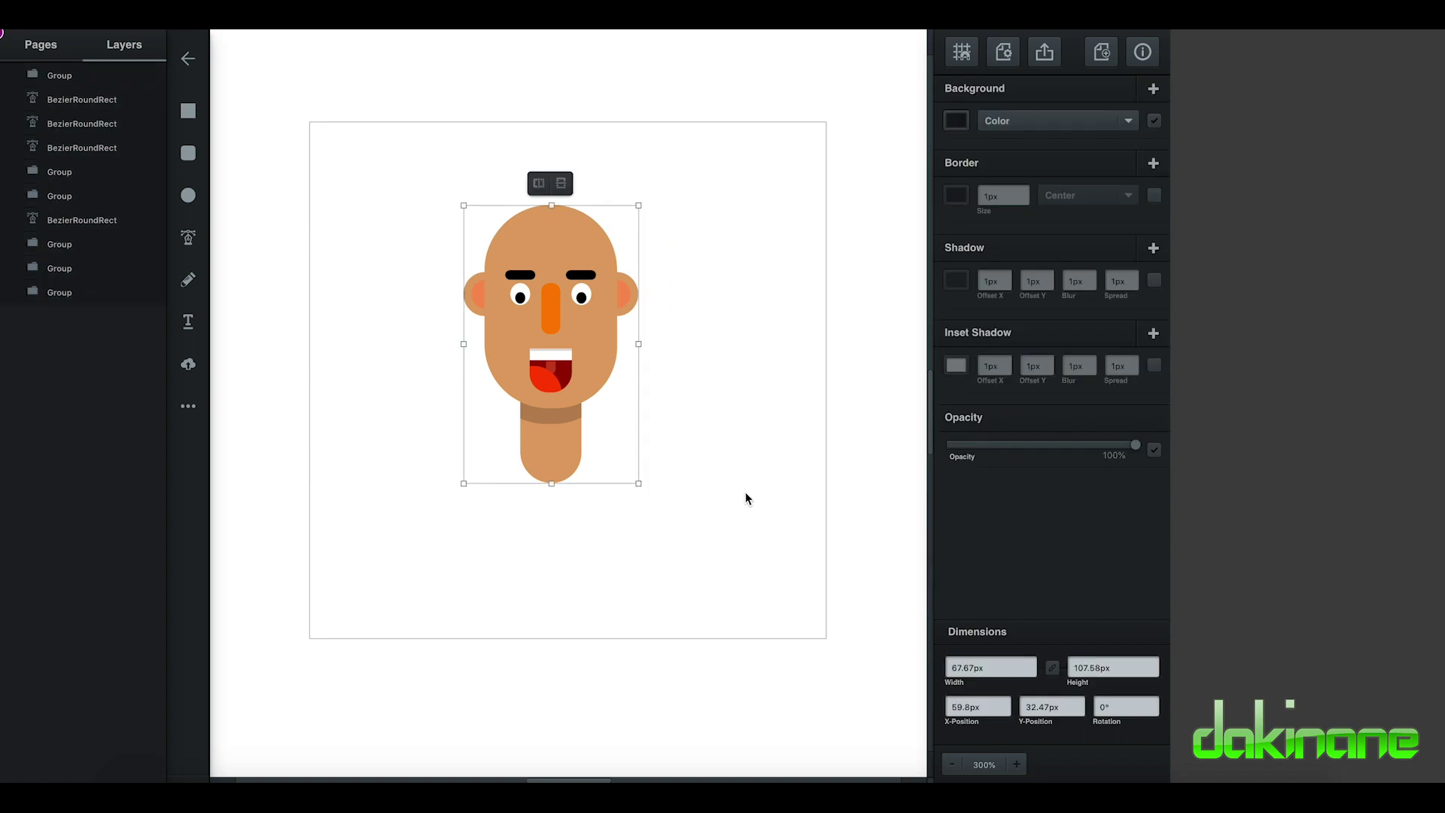
key(ctrl+d)
drag(595, 352, 761, 372)
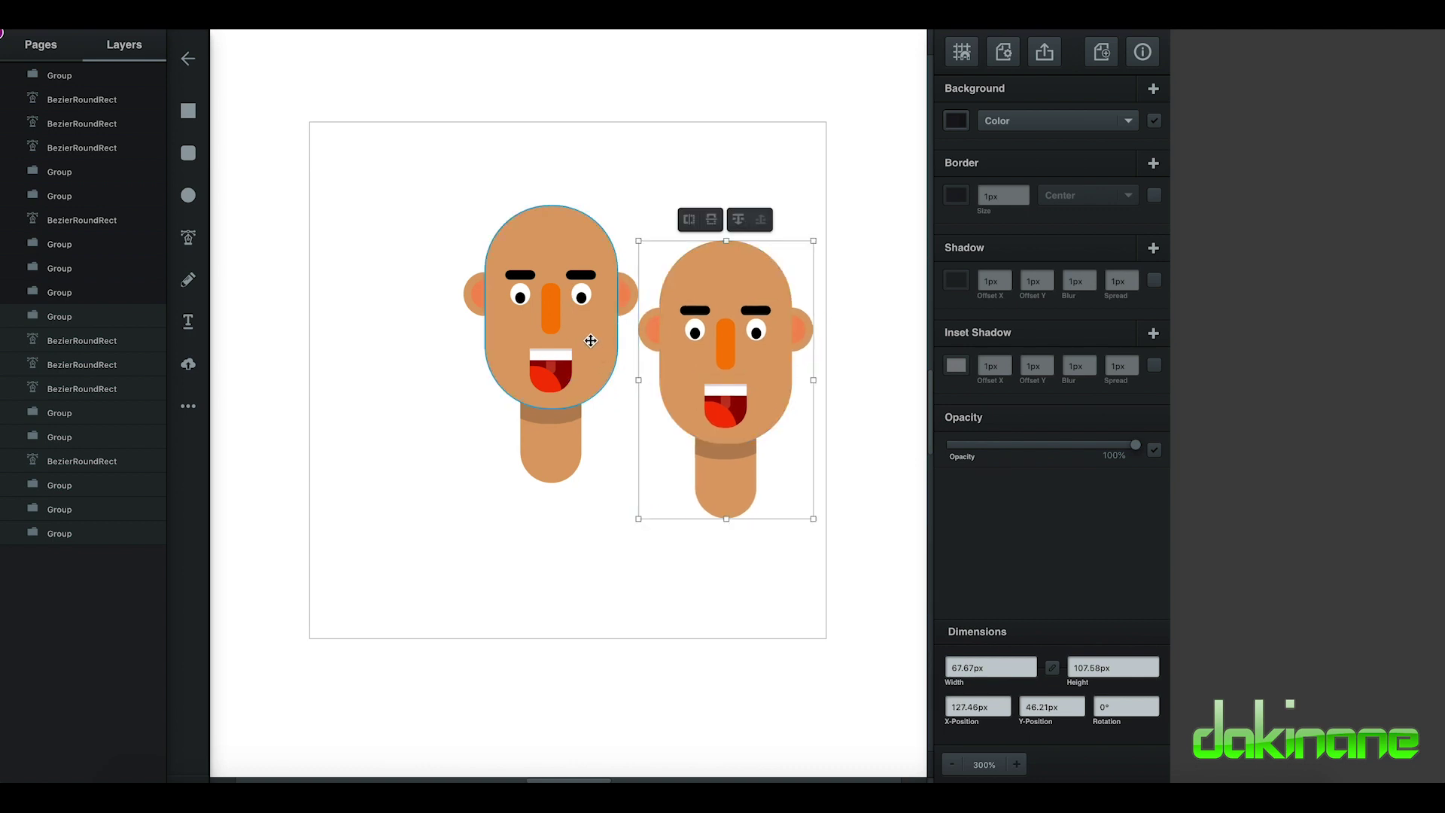
Move the original head to the left side of the page, level with the copy
drag(432, 182, 621, 521)
drag(593, 367, 471, 404)
click(635, 562)
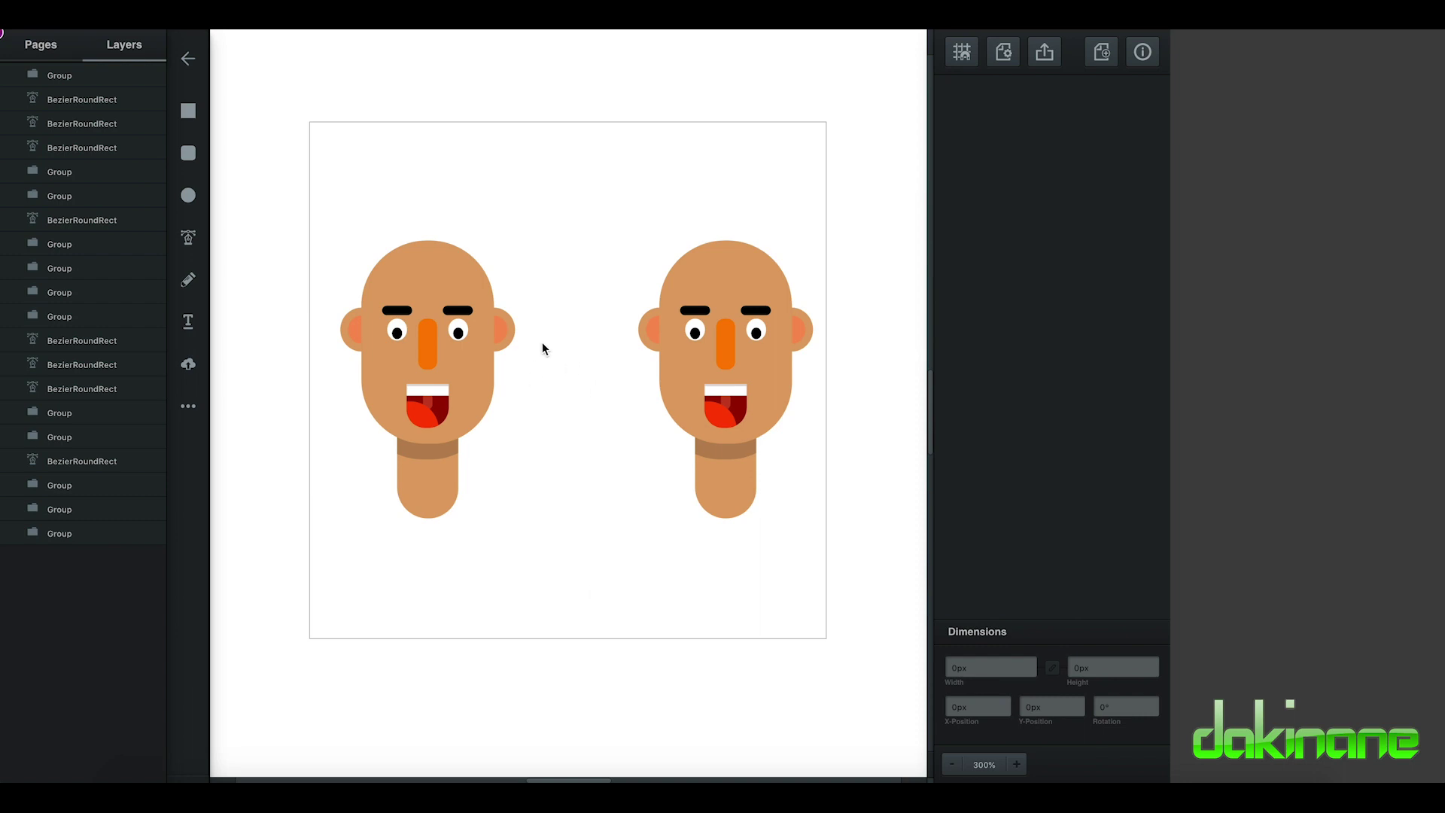
Draw a rounded rectangle about 63 × 32 px above the left head and fill it with near-black #090909
click(188, 154)
mouse_move(390, 127)
mouse_down()
mouse_move(464, 198)
mouse_move(553, 212)
mouse_up()
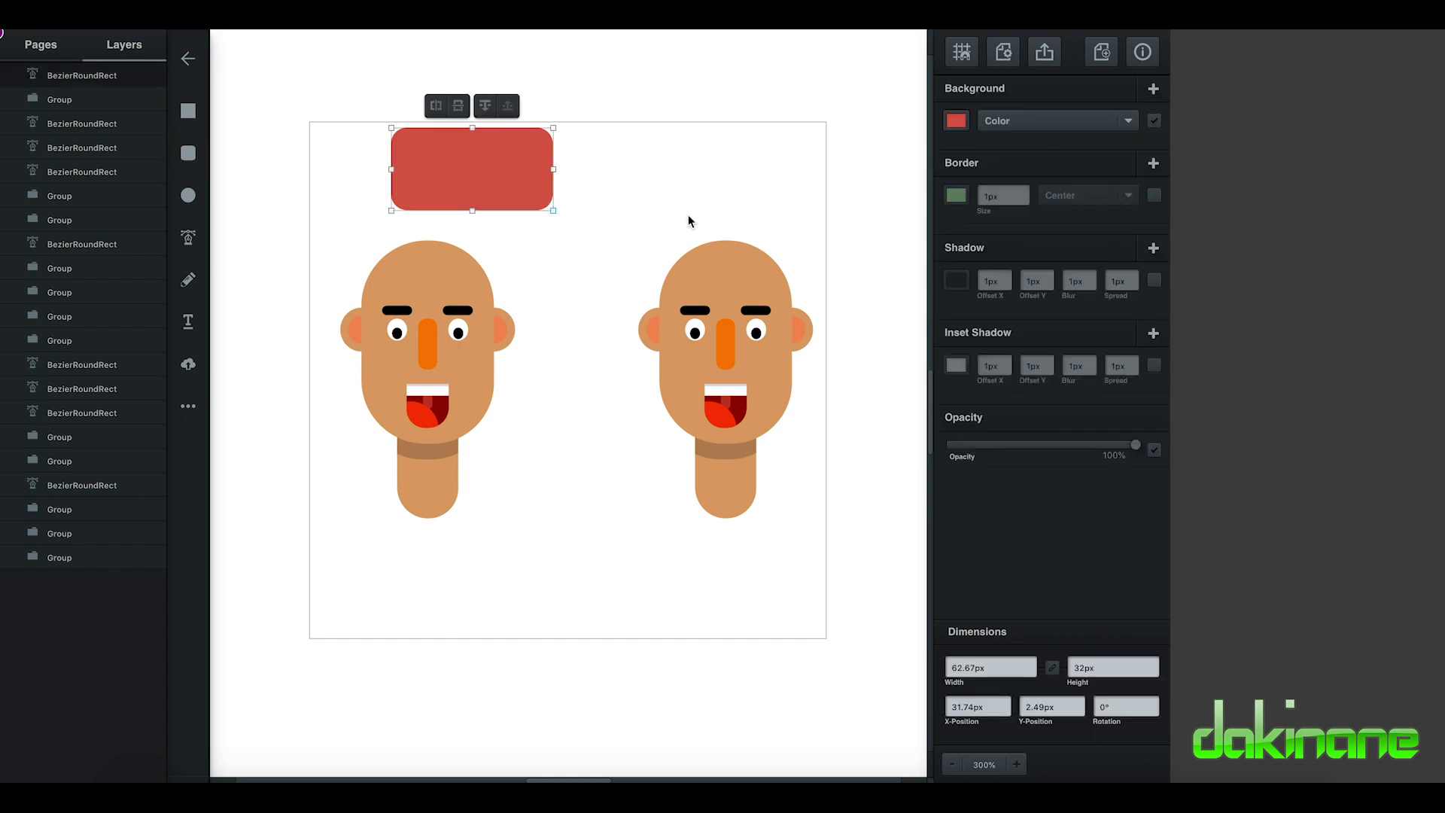
click(957, 123)
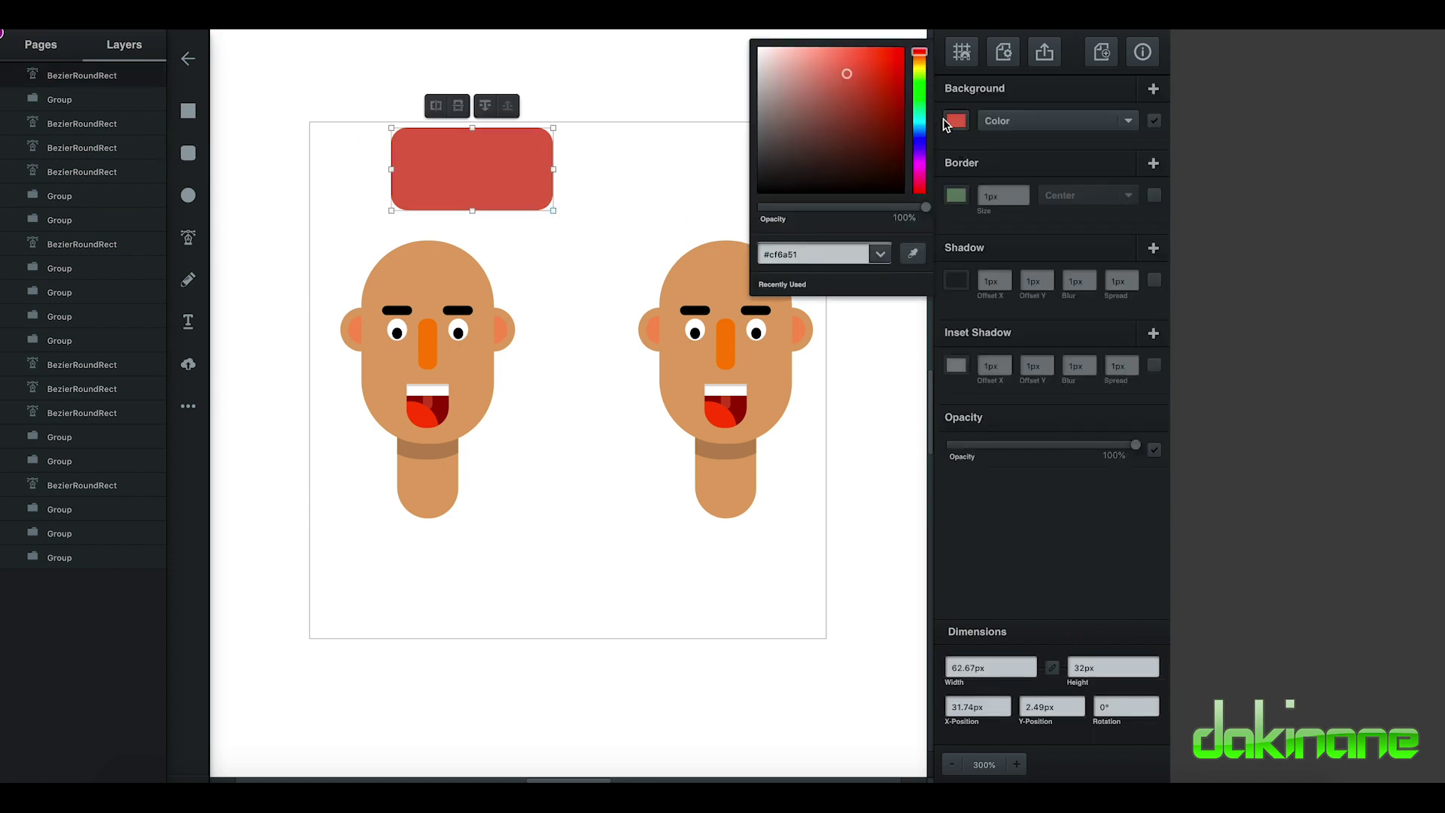
click(764, 186)
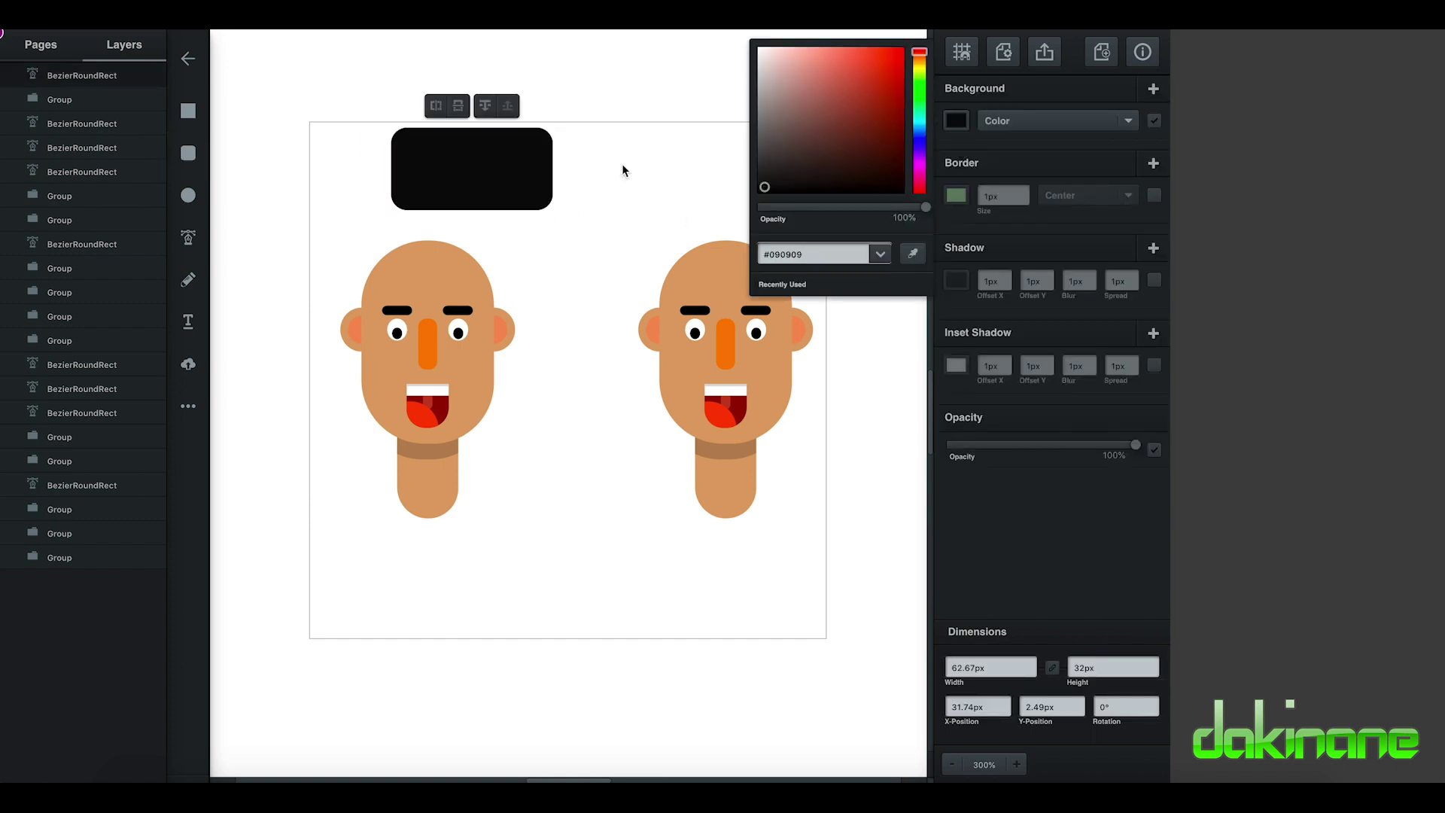
click(468, 161)
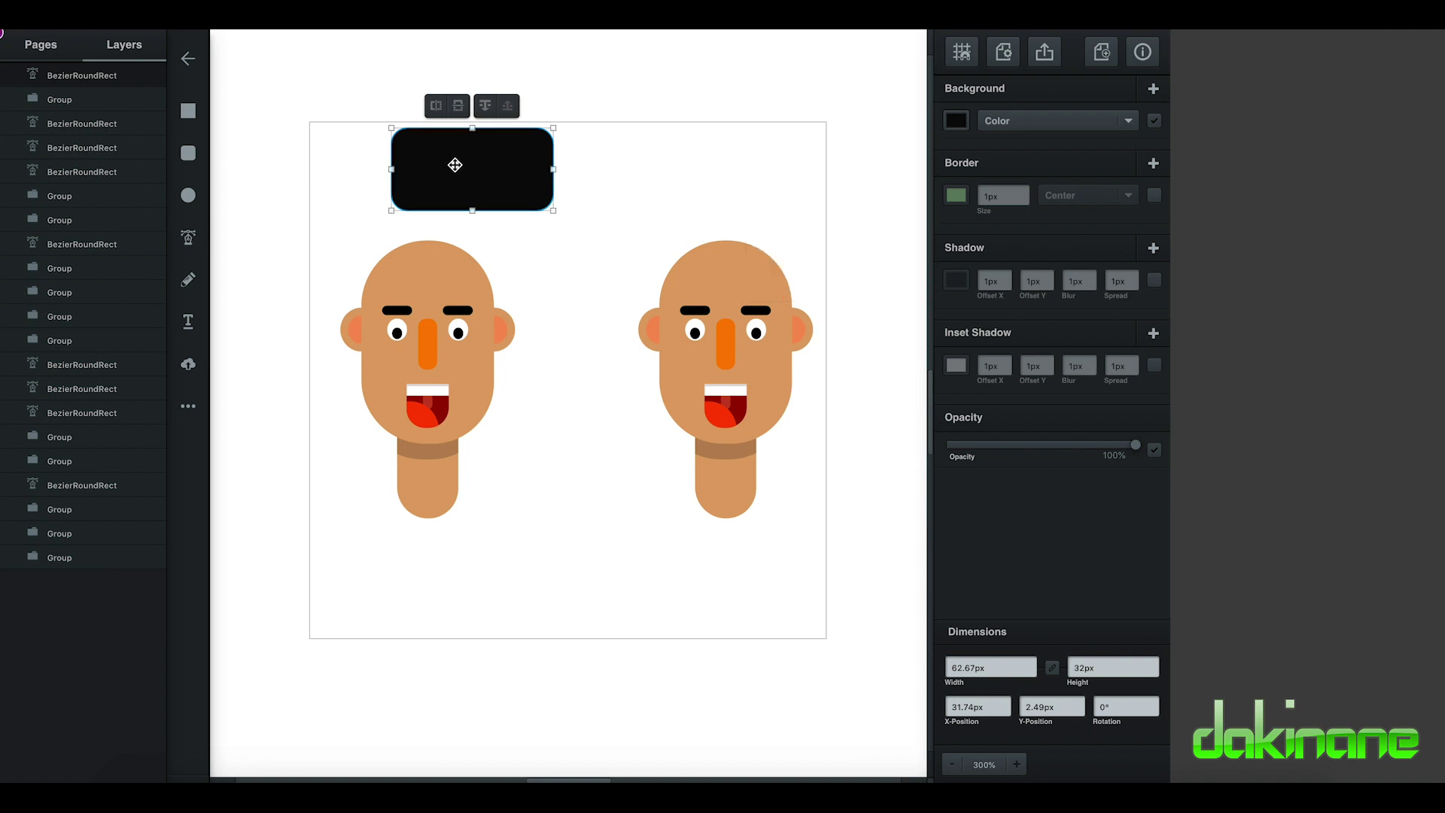
Round the black shape's lower-left and upper-right corners more strongly and make its upper-left and lower-right corners square
double_click(413, 154)
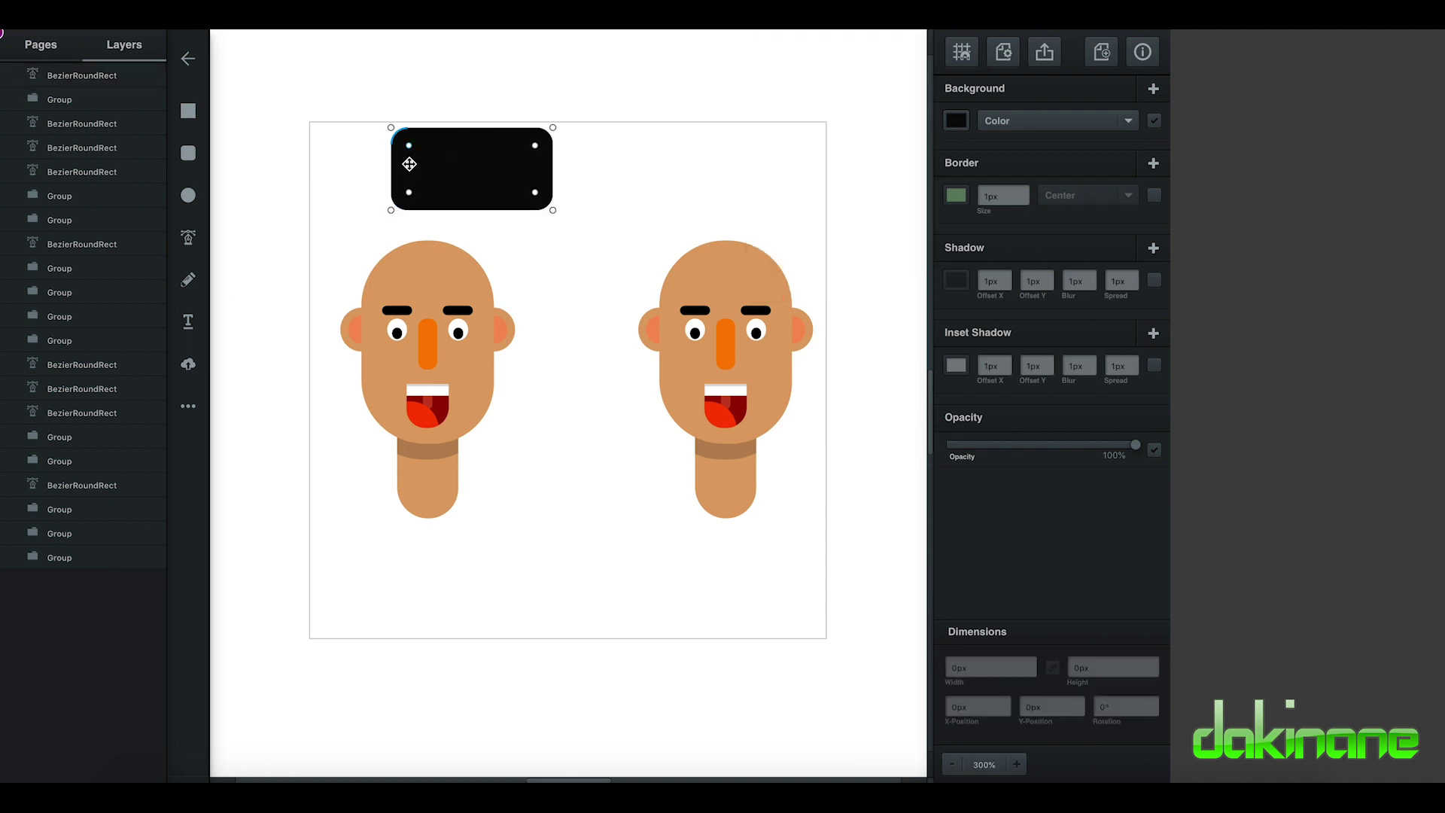
drag(409, 195, 418, 184)
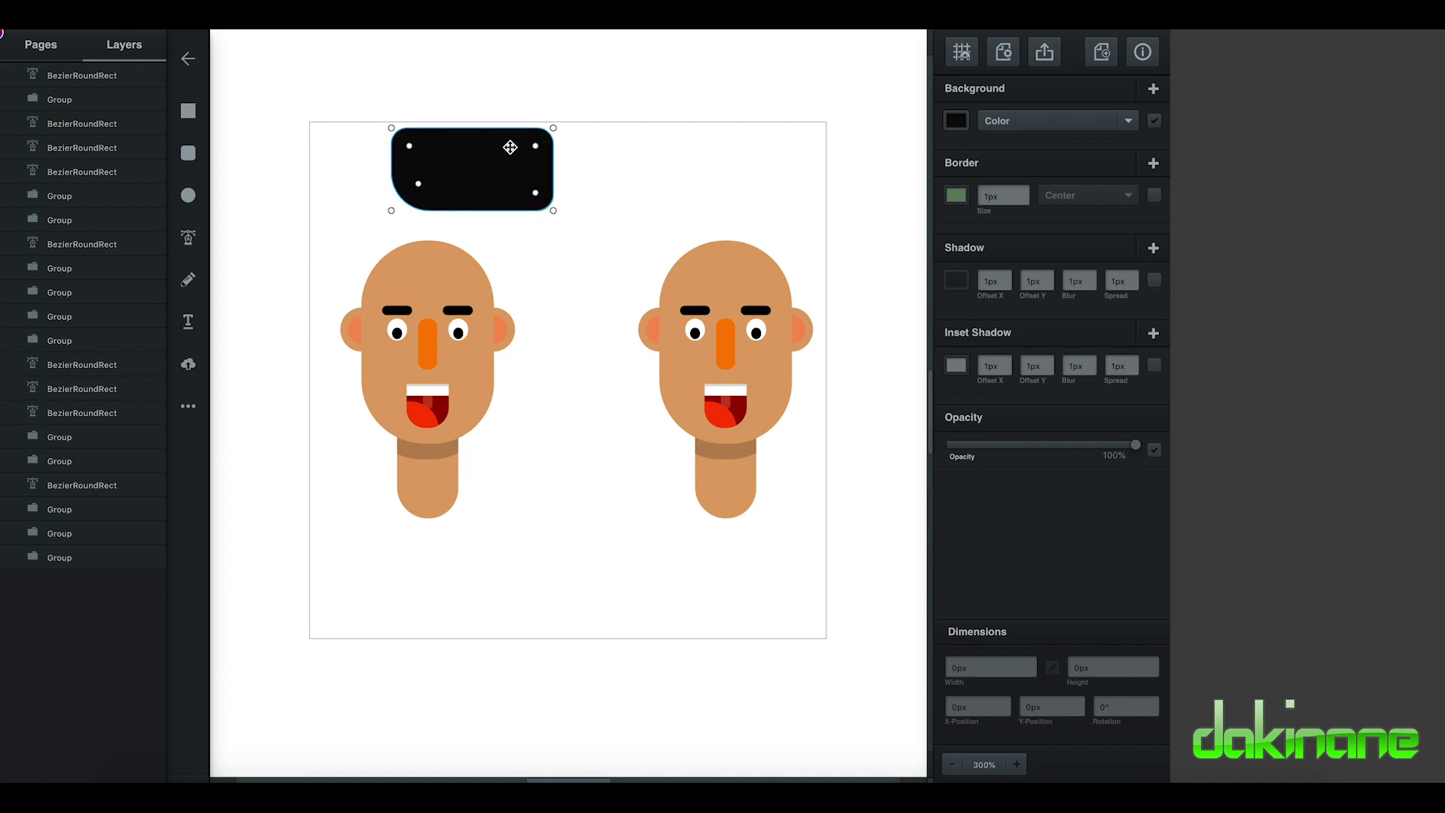
drag(537, 150, 527, 151)
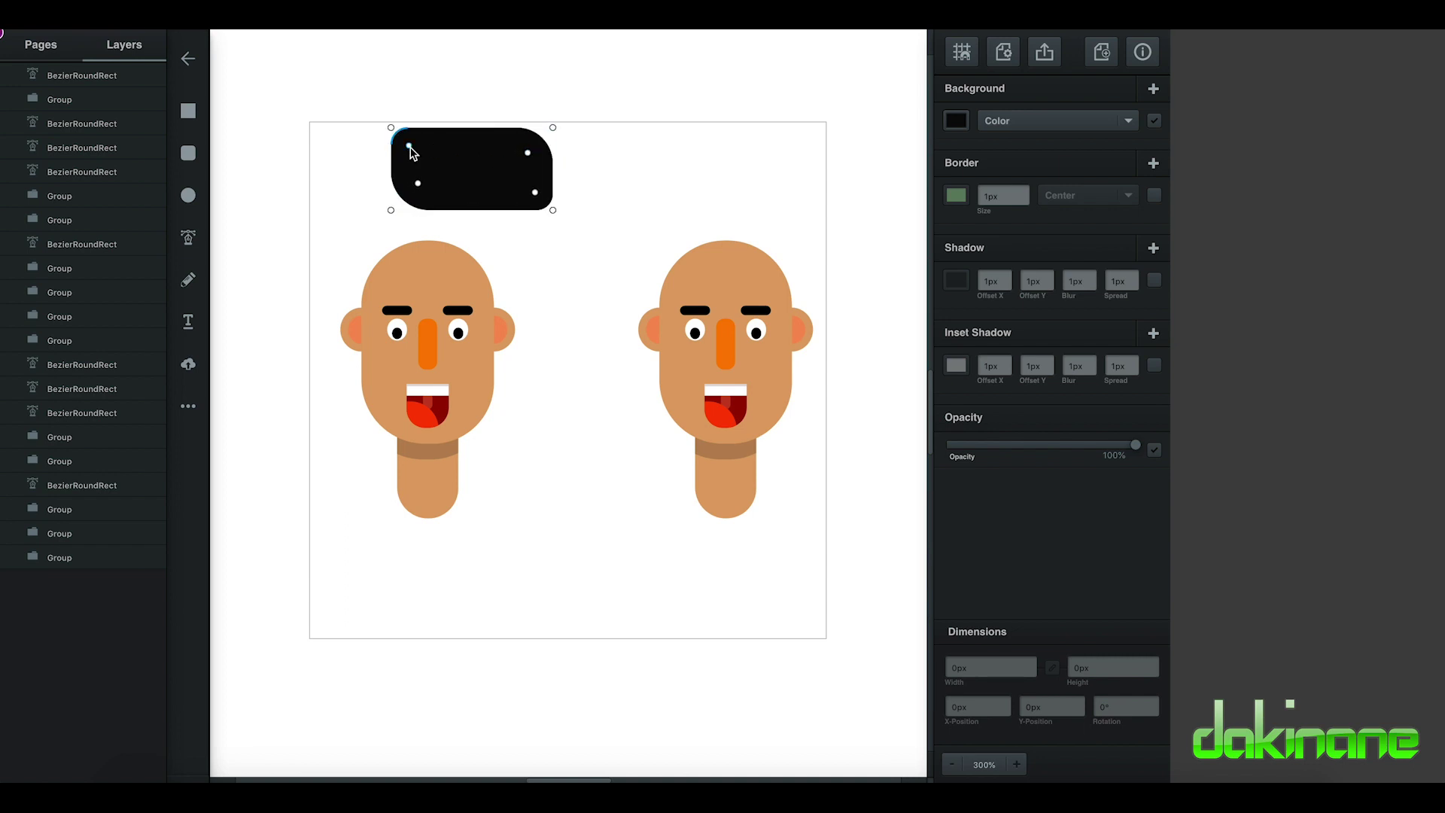
drag(411, 153, 389, 129)
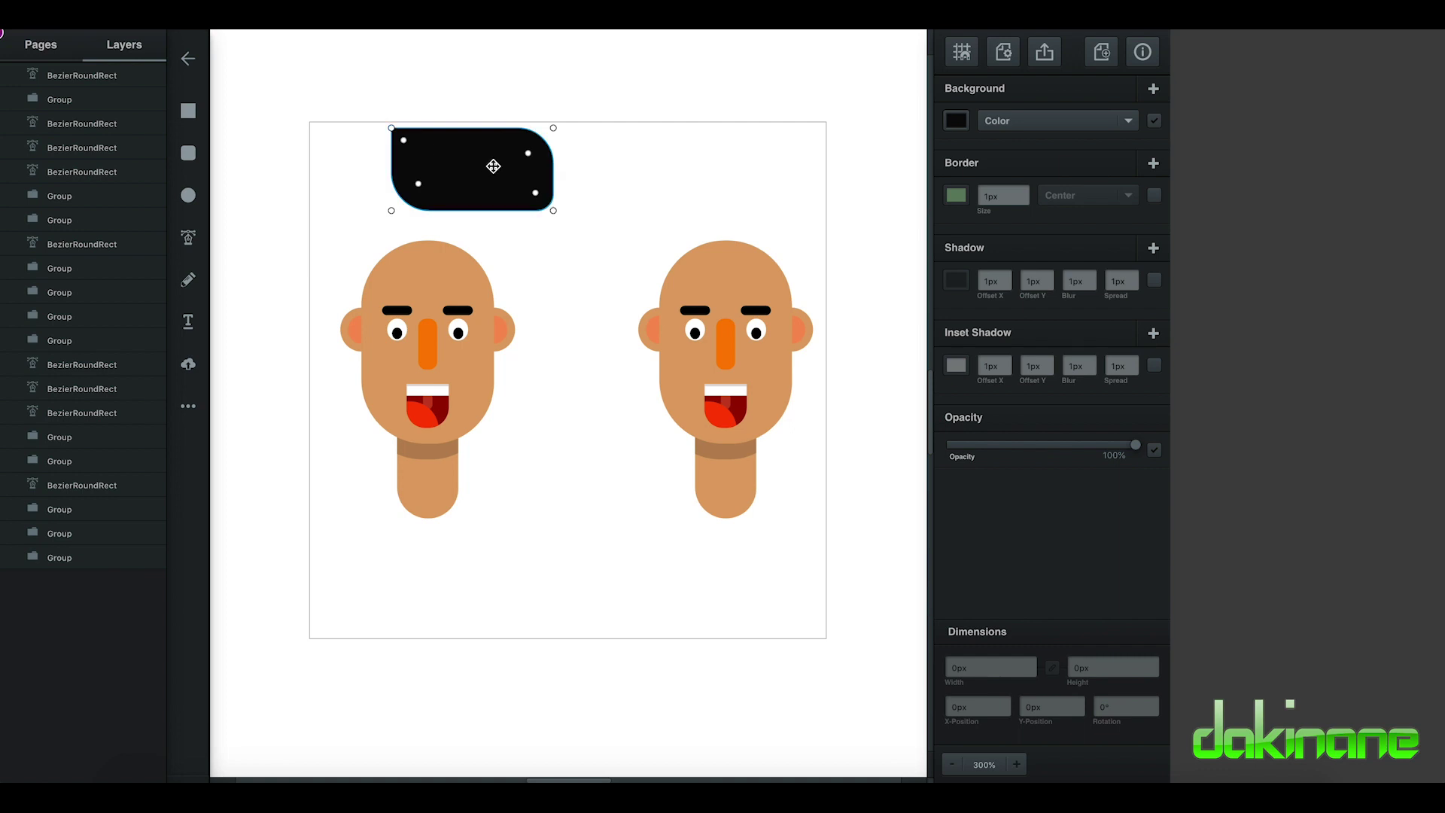
drag(536, 197, 572, 191)
Place the black shape on top of the left head as hair and shrink it to about 51 × 25 px
drag(487, 177, 429, 261)
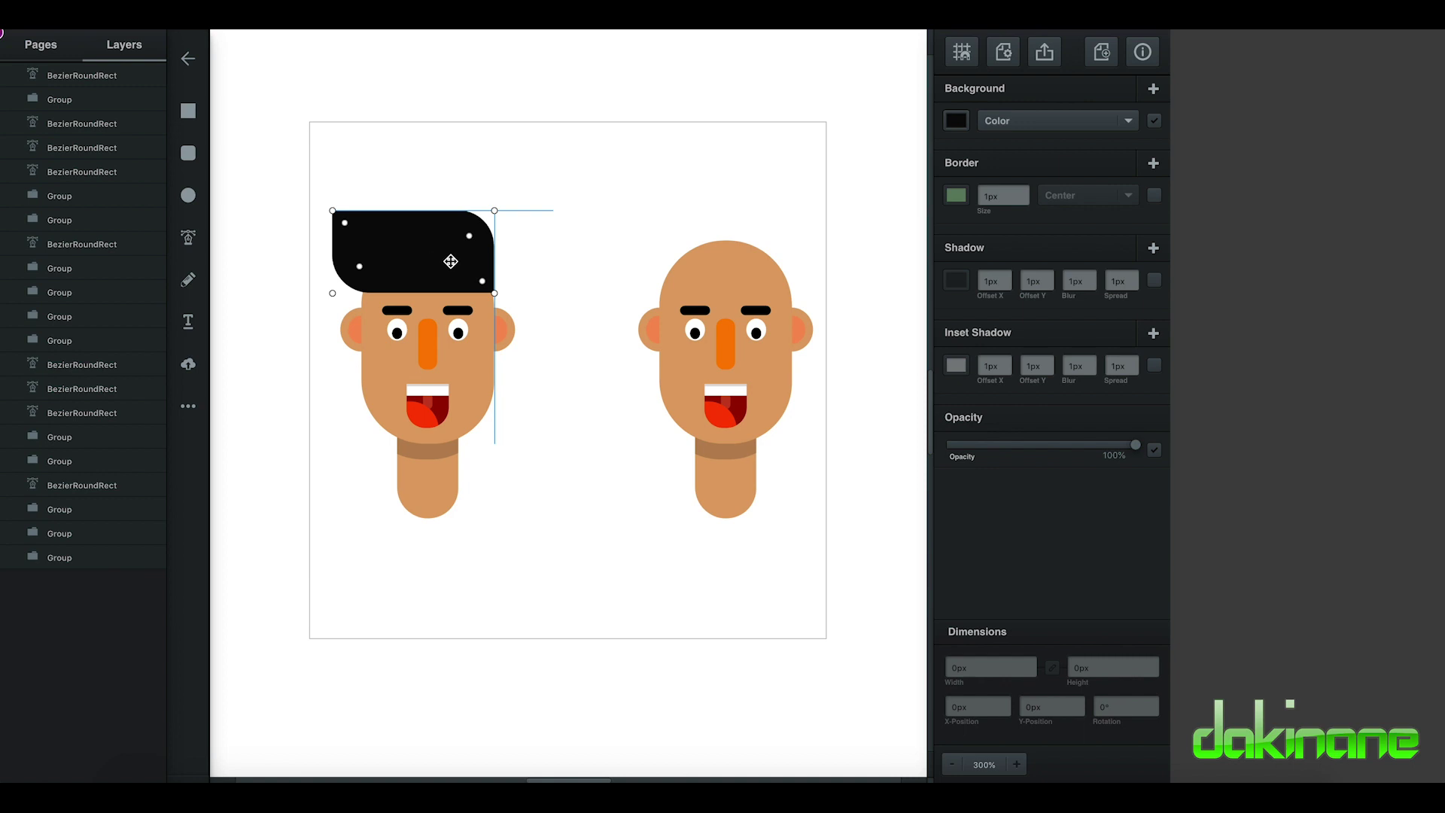
click(531, 263)
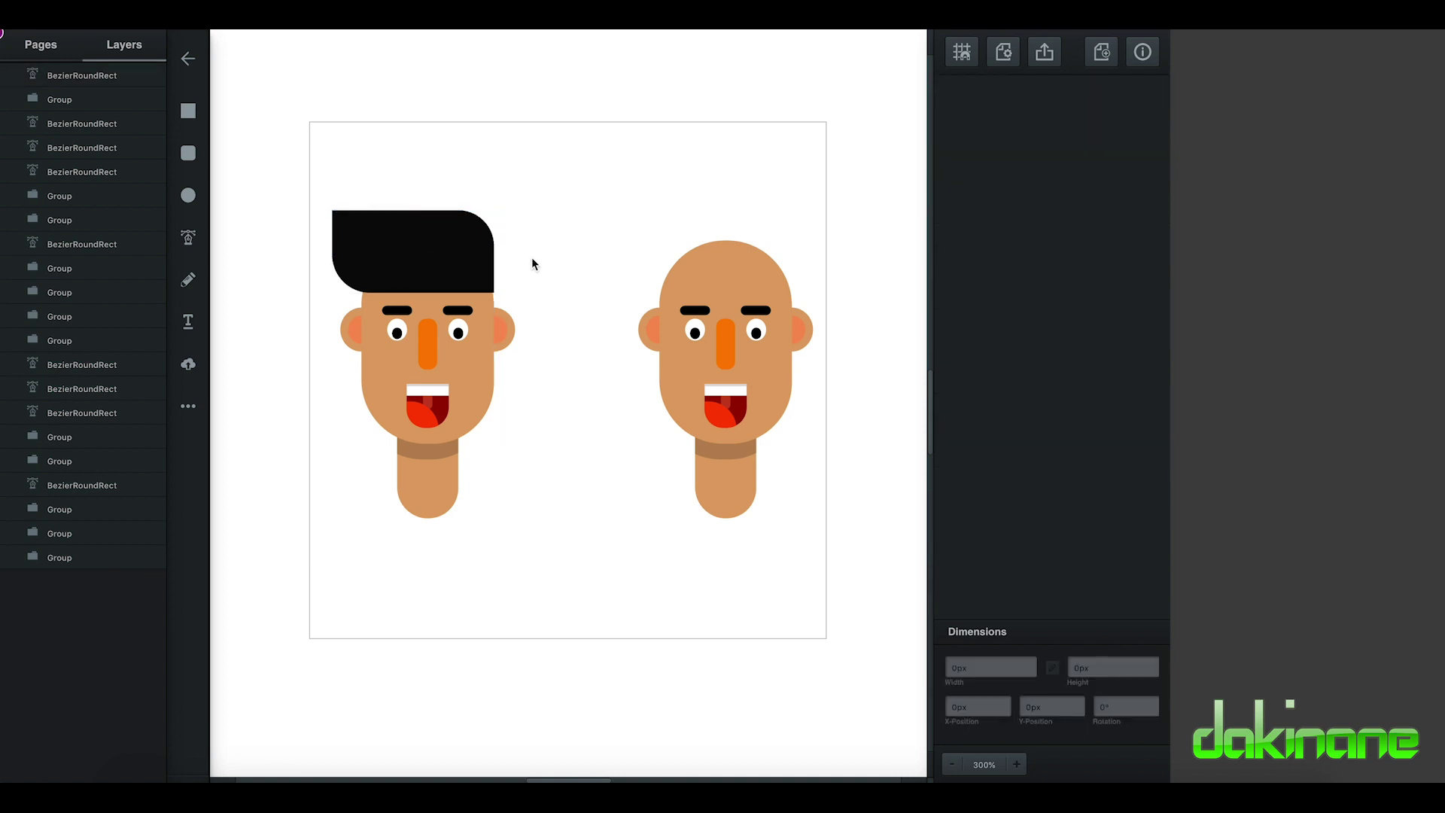
click(393, 245)
drag(415, 217, 415, 234)
drag(496, 262, 424, 266)
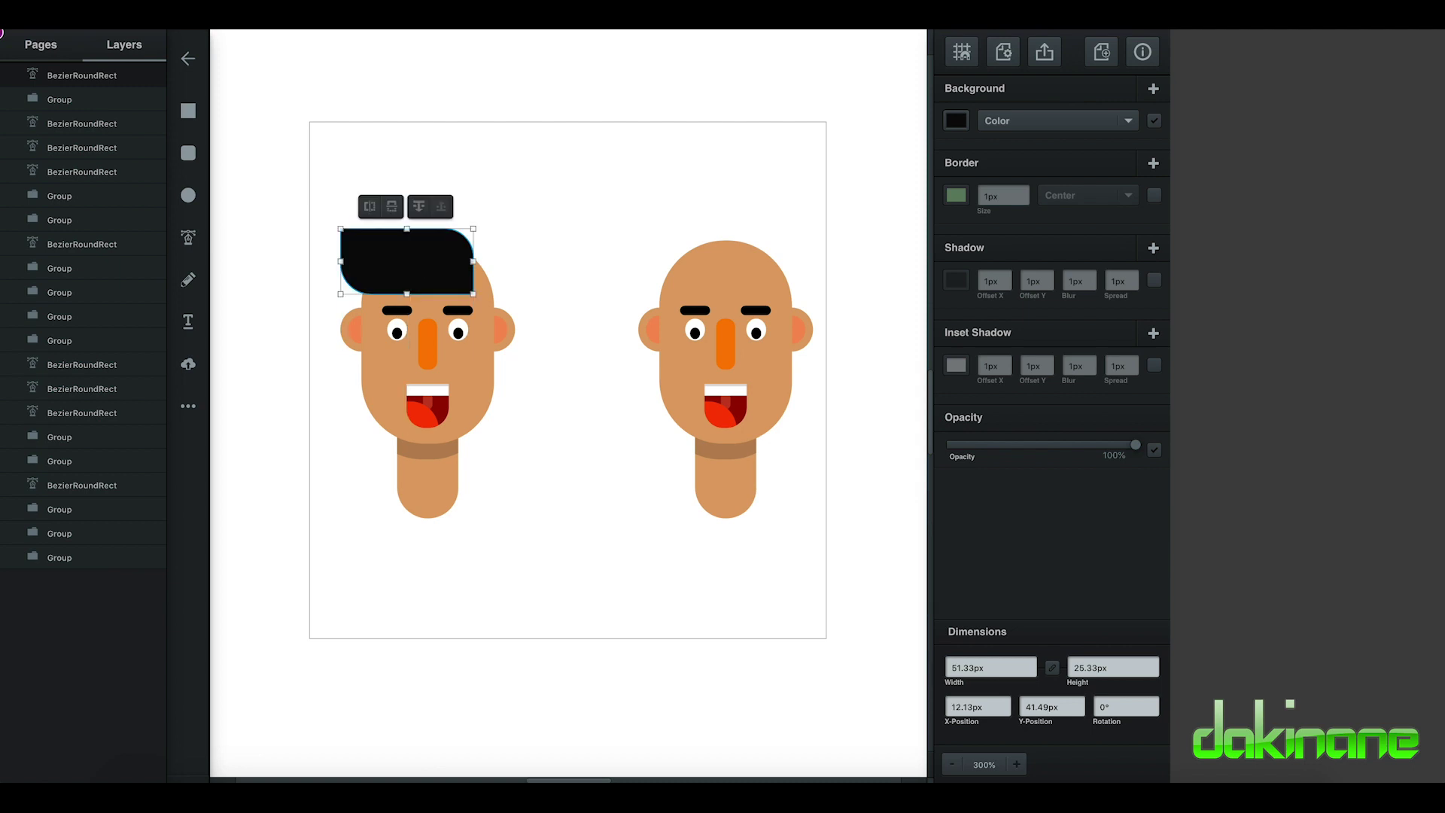
Duplicate the hair shape, place the copy between the two heads, and set its rotation to 90°
key(ctrl+d)
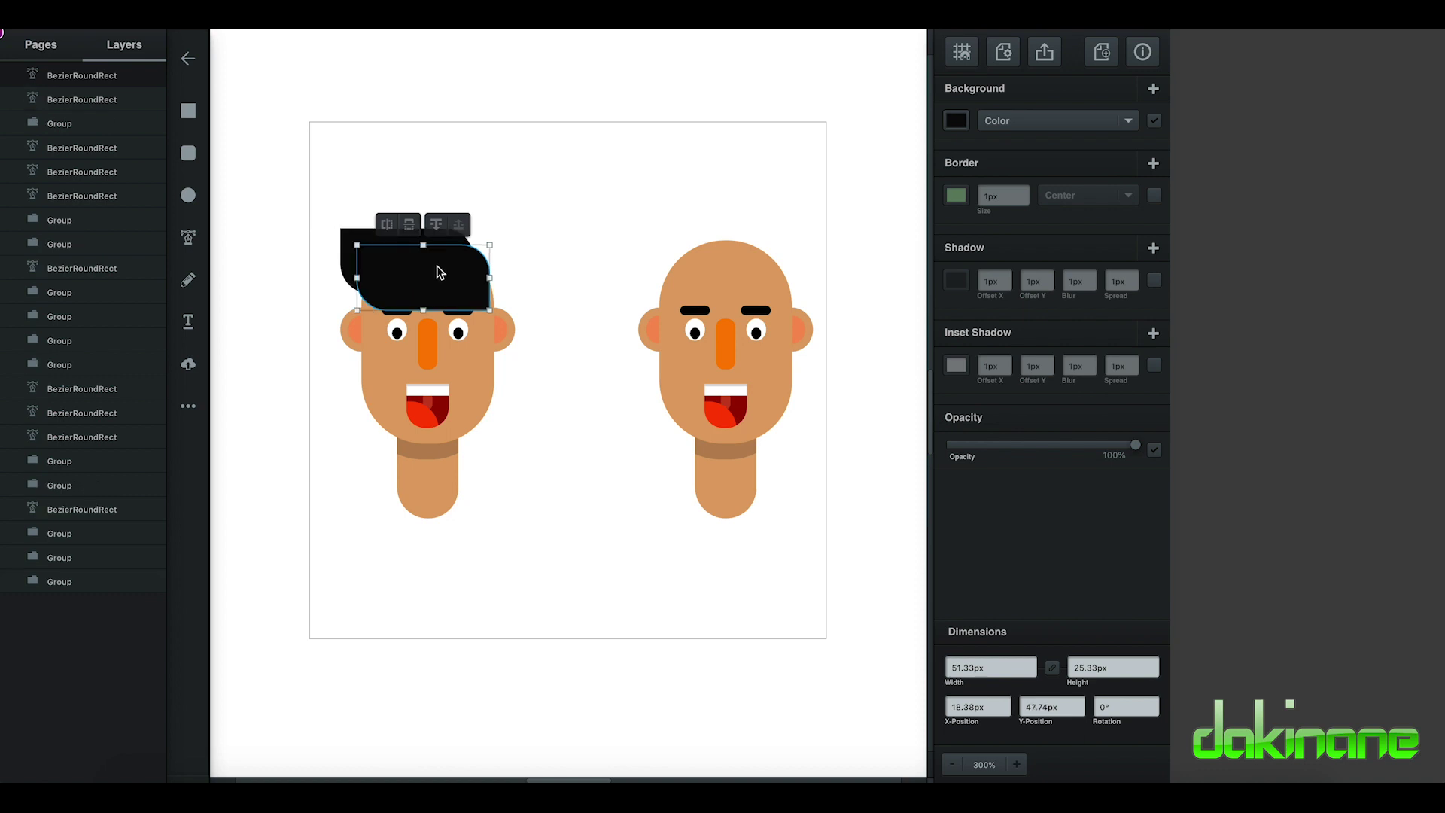
drag(459, 276, 593, 221)
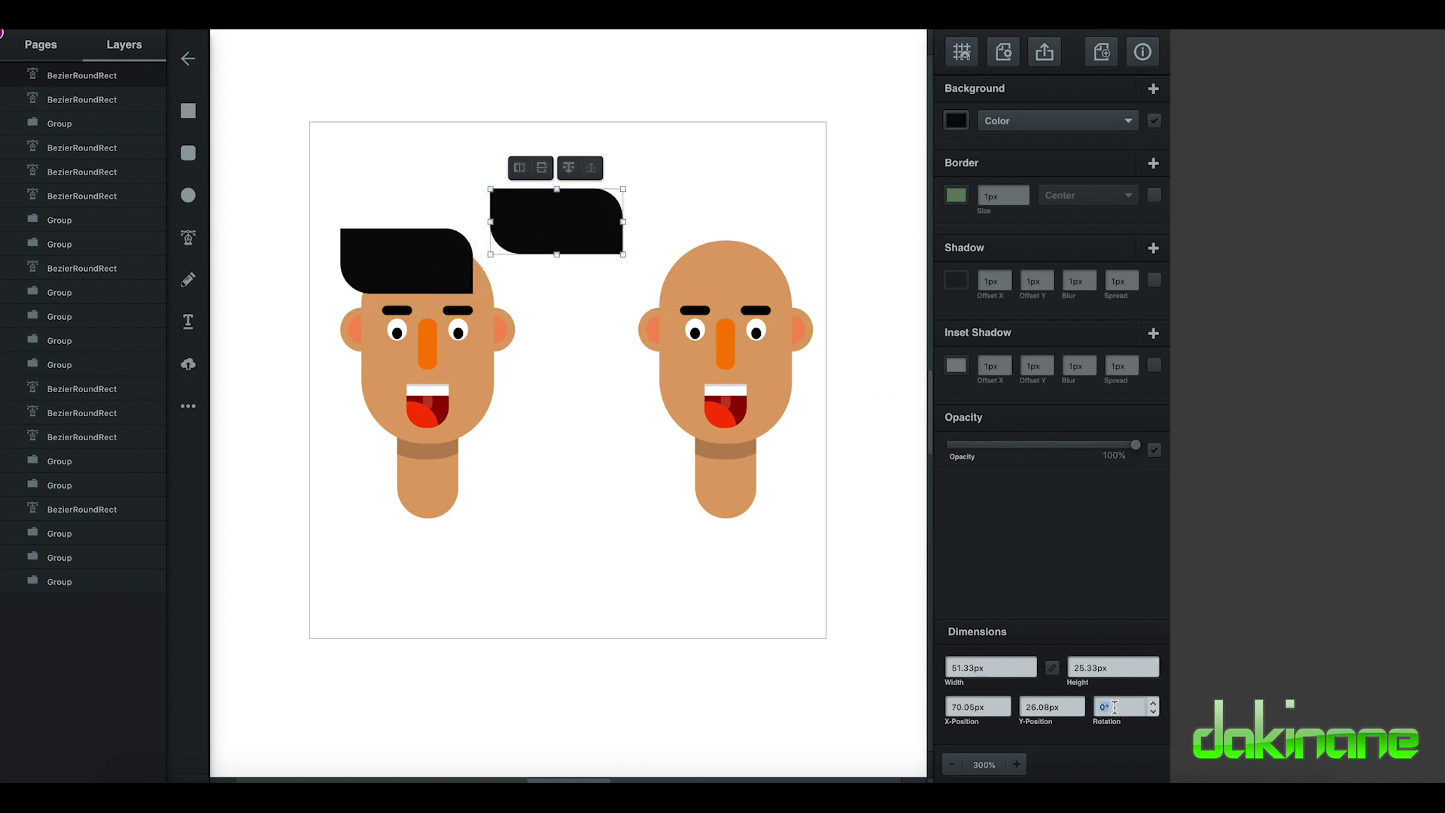
text(90)
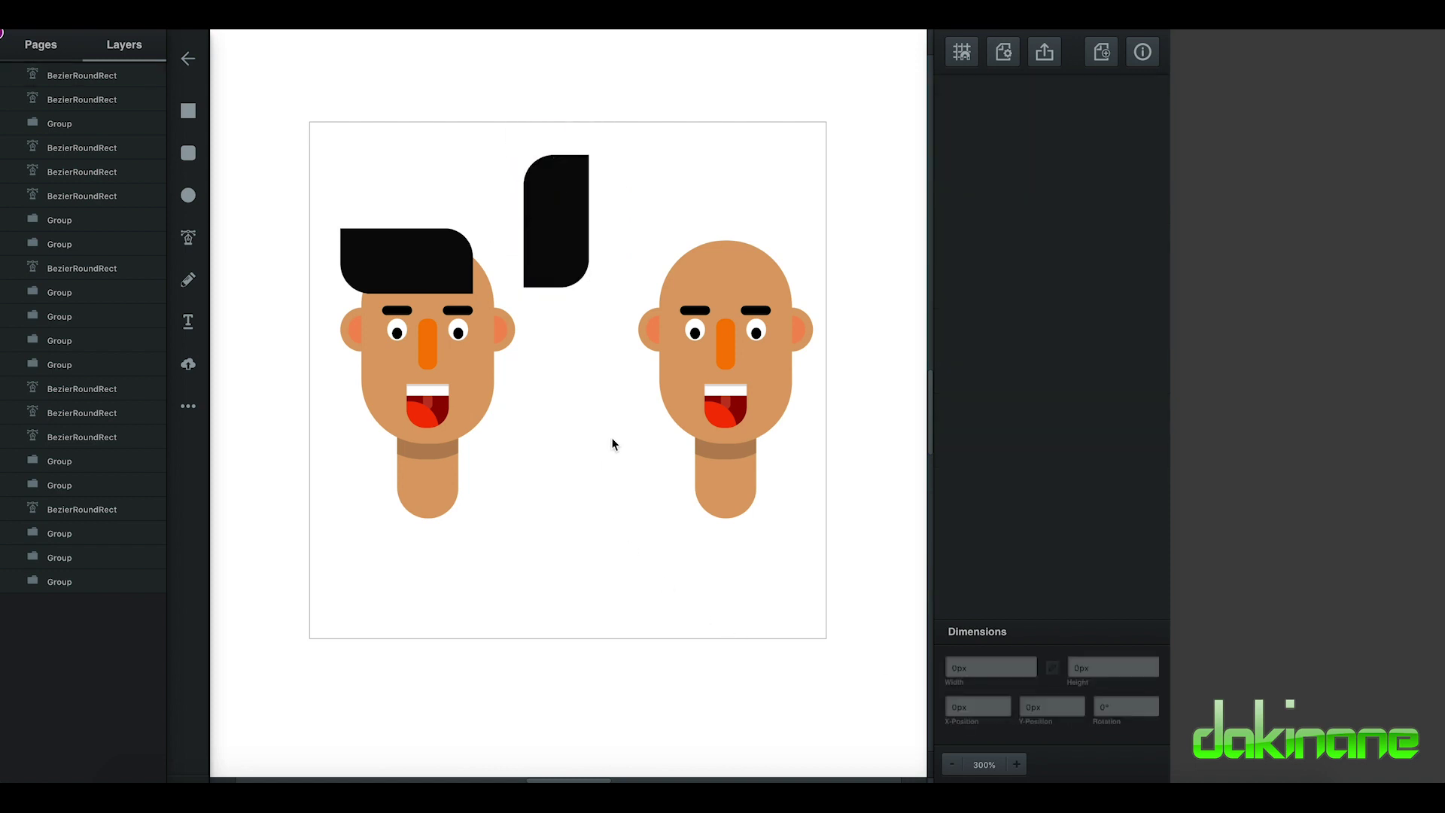
Shrink the rotated copy to about 28 × 12 px as a sideburn beside the left head's right ear, and shift the main hair right to meet it
click(561, 239)
drag(590, 286, 460, 276)
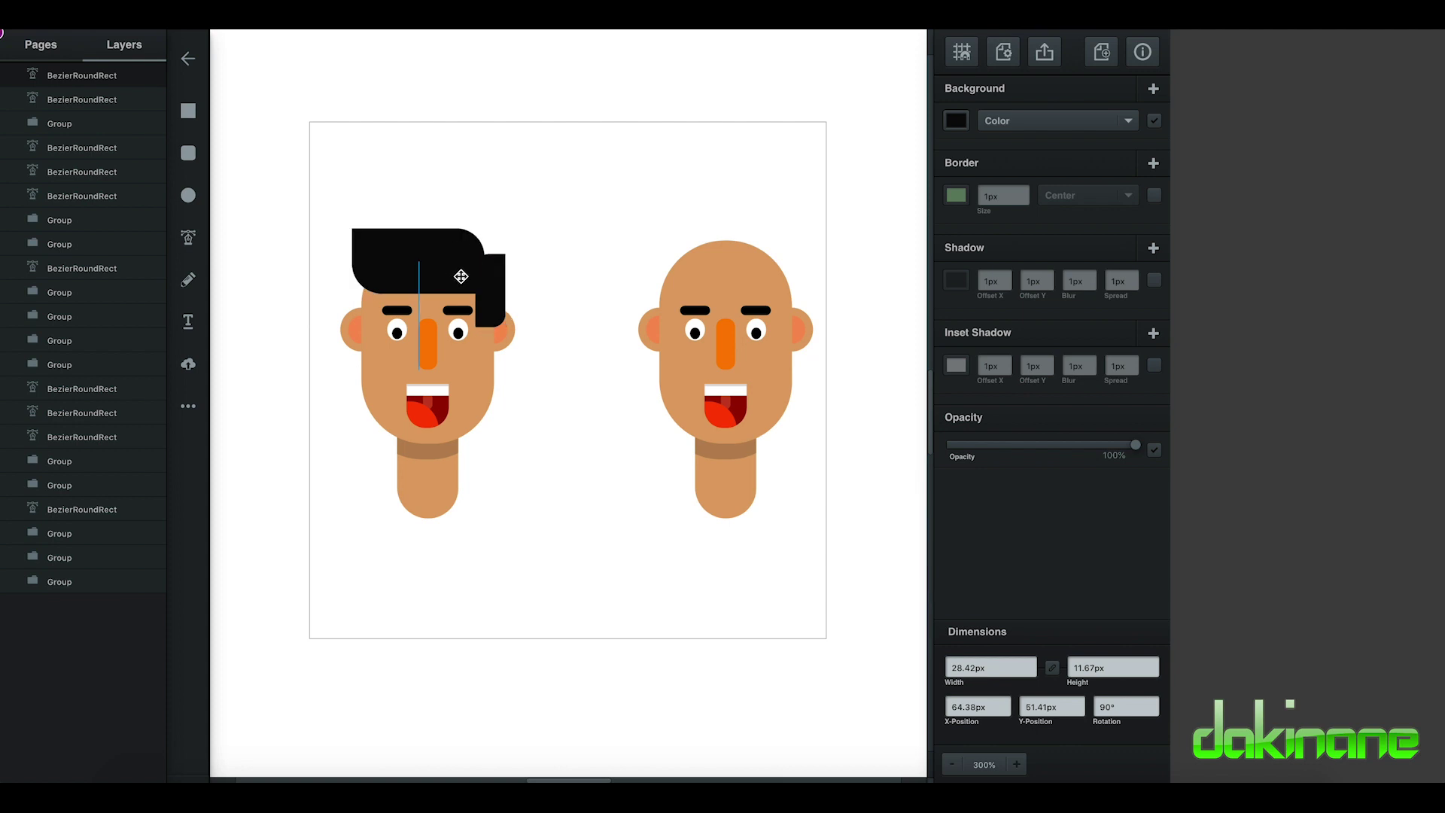
drag(461, 276, 461, 276)
click(517, 296)
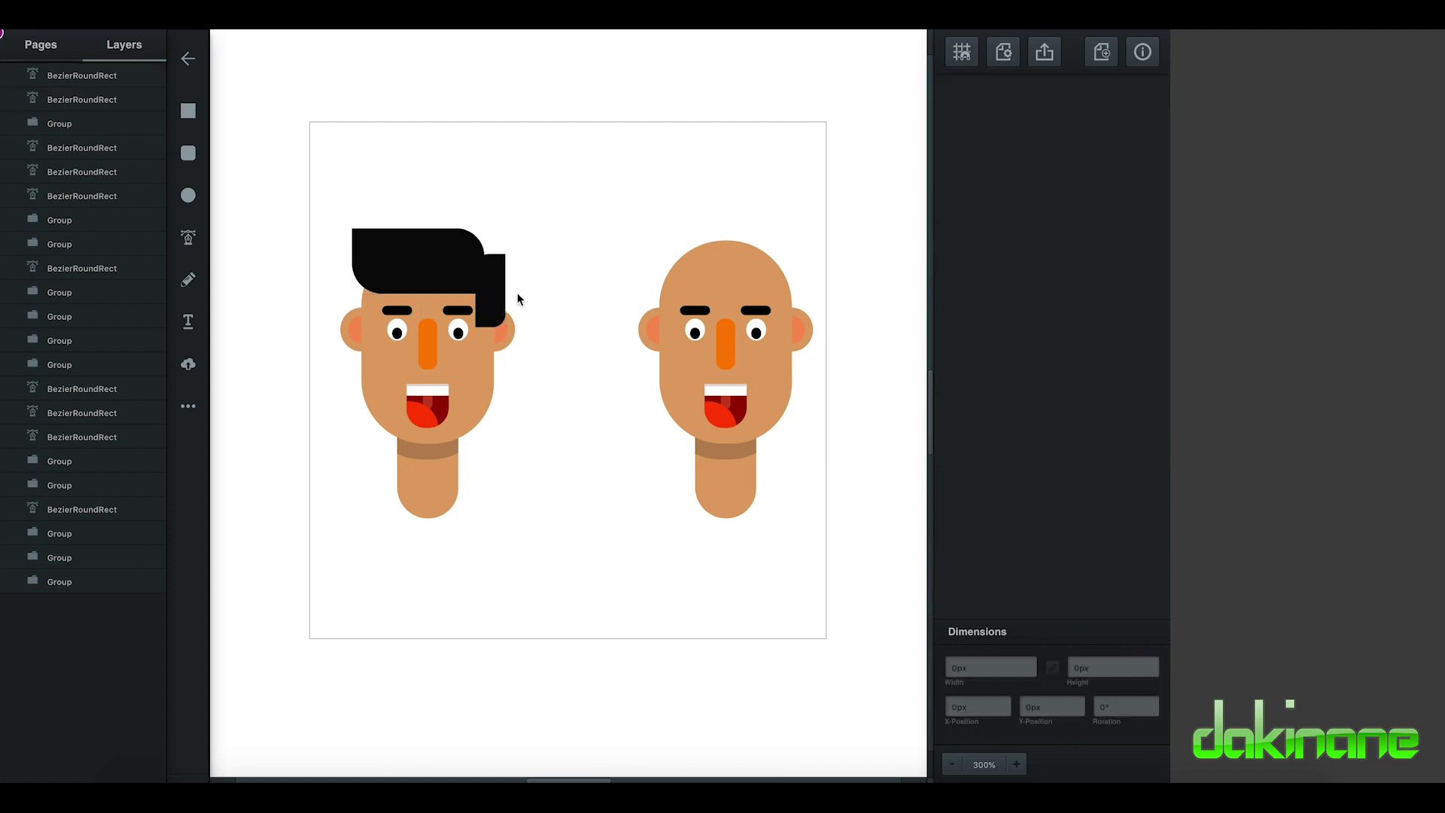
Move the left head's sideburn down and inward so its outer edge lines up with the face
click(498, 292)
mouse_move(503, 292)
mouse_down()
mouse_move(514, 292)
mouse_move(489, 292)
mouse_move(489, 312)
mouse_up()
click(554, 249)
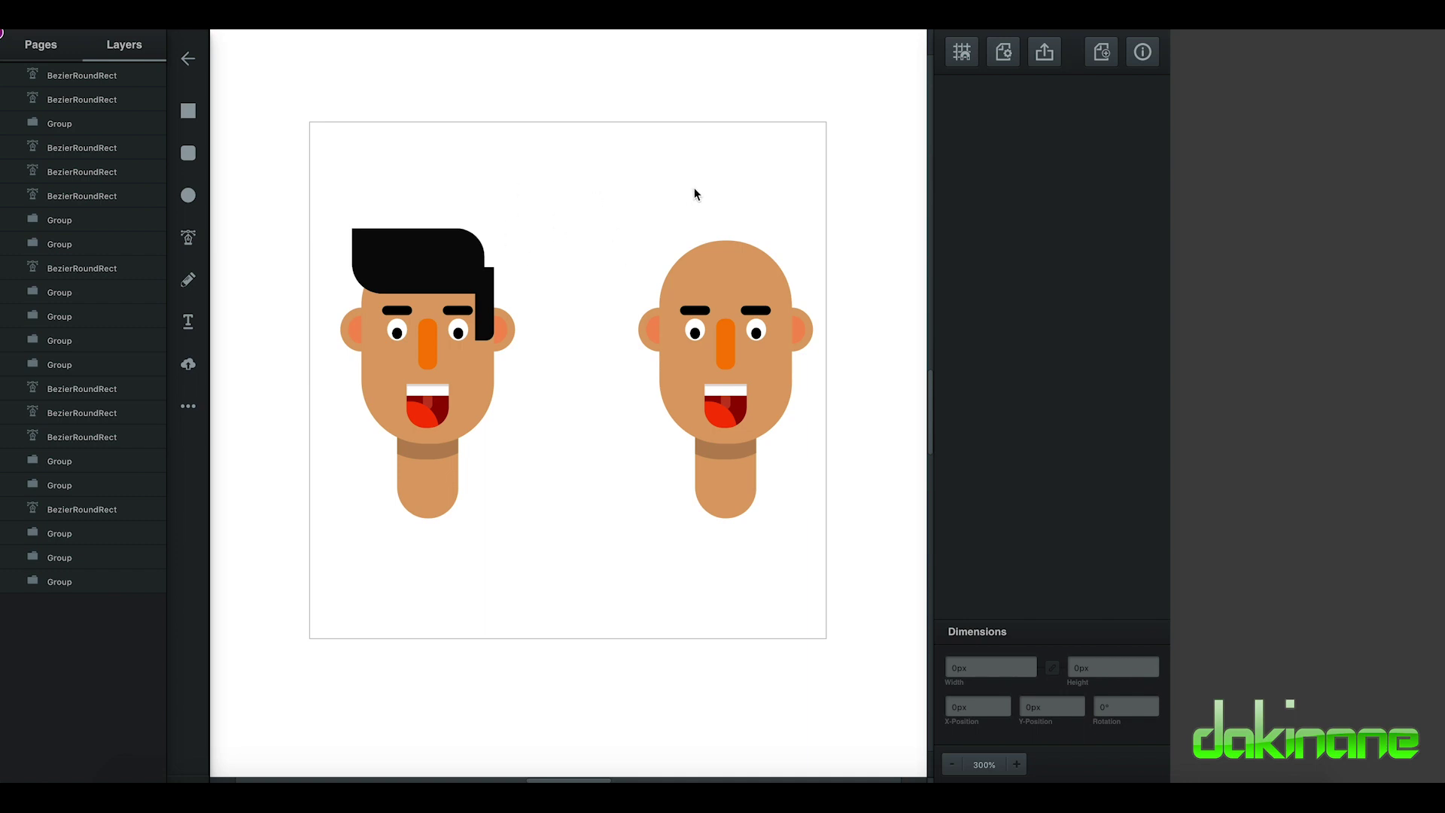
Draw a black circle, enlarge it to about 54 × 55 px using the right head as reference, and place it between the two necks
click(196, 197)
drag(526, 137, 638, 249)
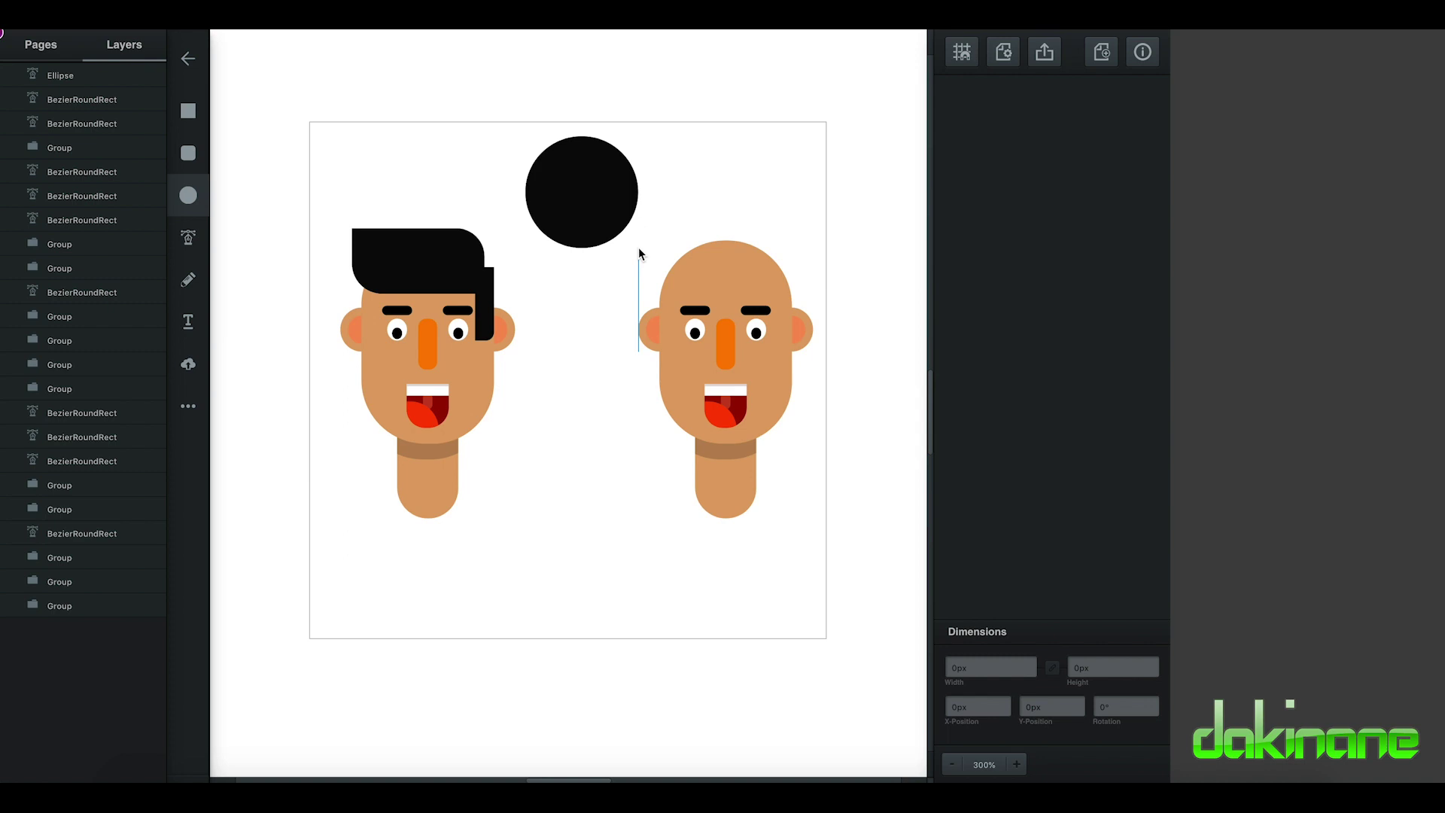
drag(583, 194, 726, 308)
drag(772, 357, 790, 381)
drag(745, 326, 580, 584)
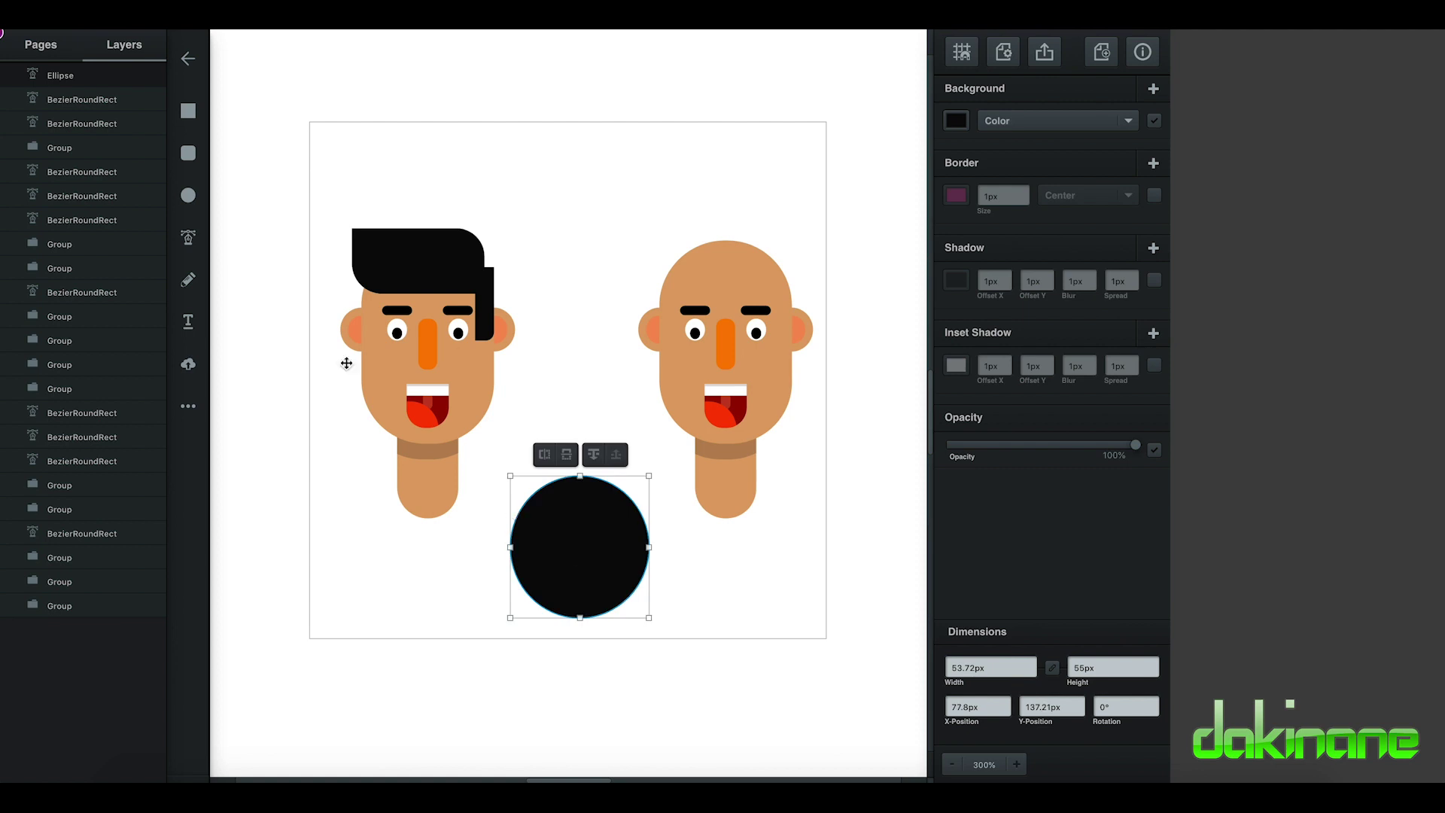
Subtract a wide rectangle covering the circle's lower half and move the remaining half circle to the upper middle of the page
click(188, 111)
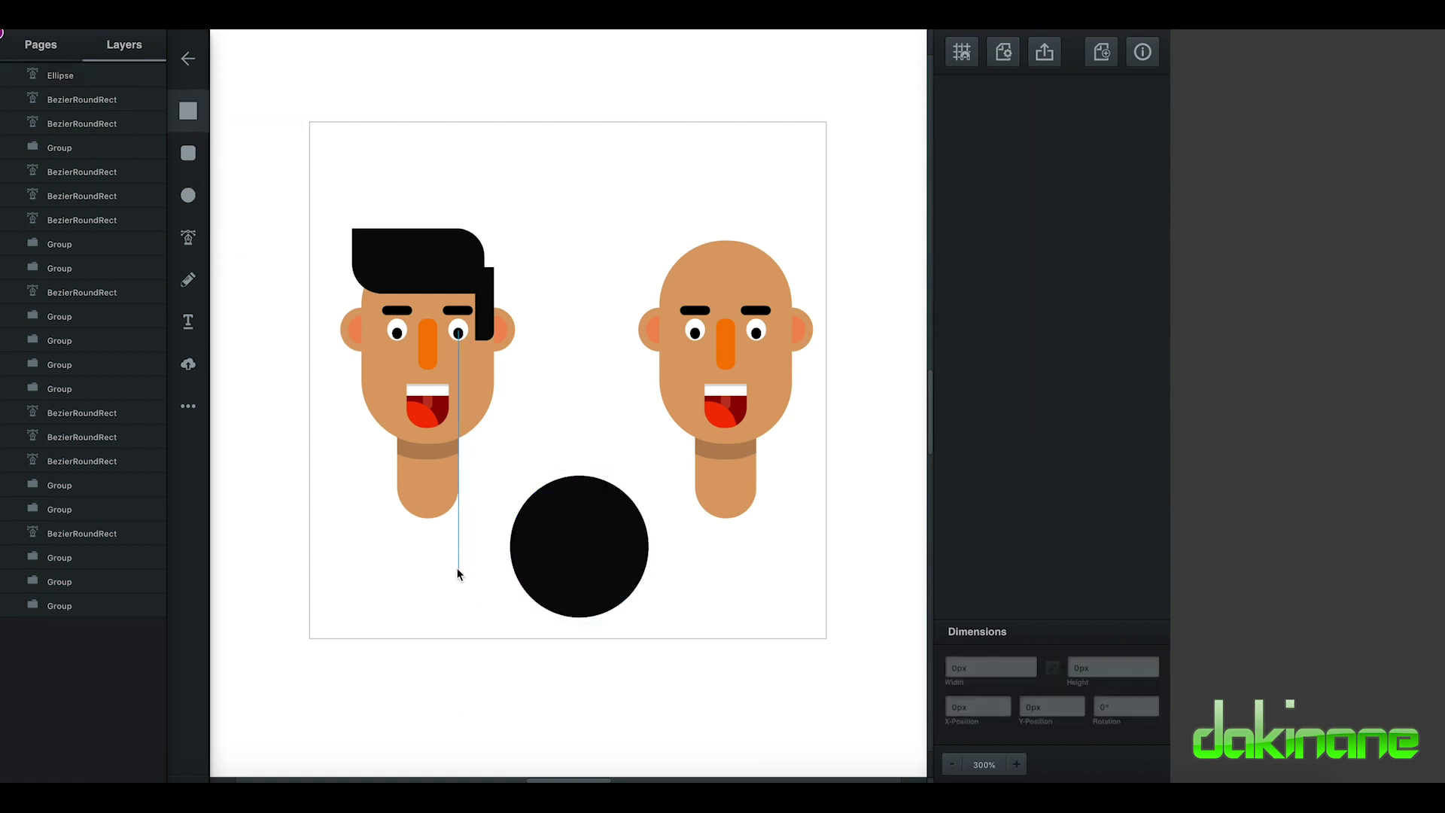
drag(443, 549, 721, 661)
mouse_move(606, 587)
mouse_down()
mouse_move(600, 613)
mouse_move(599, 583)
mouse_up()
drag(504, 472, 651, 692)
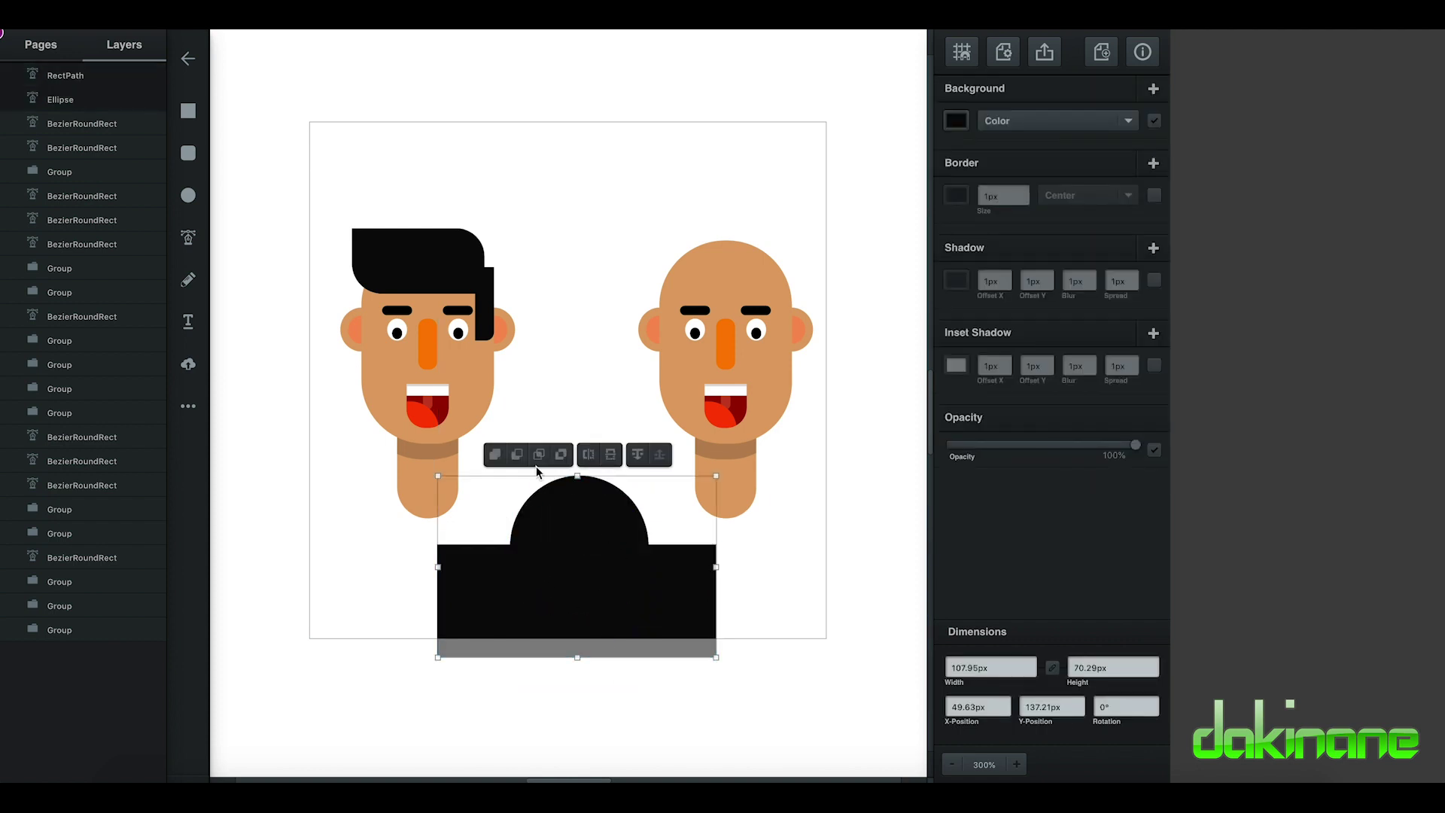
click(517, 455)
click(634, 635)
drag(577, 509, 580, 167)
click(590, 185)
Draw a rectangle about 25 × 23 px between the necks and delete its upper-right point to make a triangle
click(188, 115)
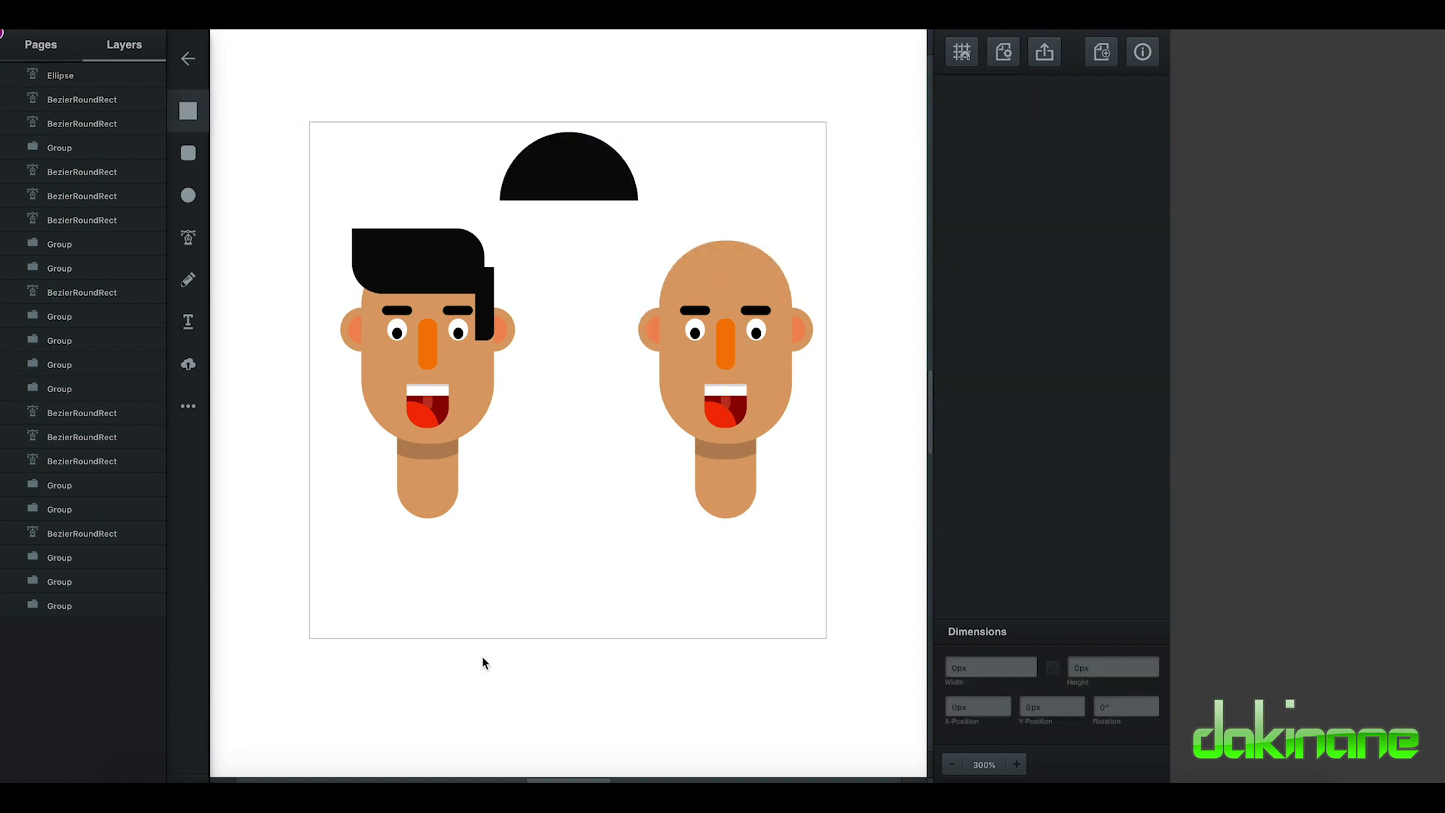
mouse_move(526, 538)
mouse_down()
mouse_move(549, 590)
mouse_move(591, 598)
mouse_up()
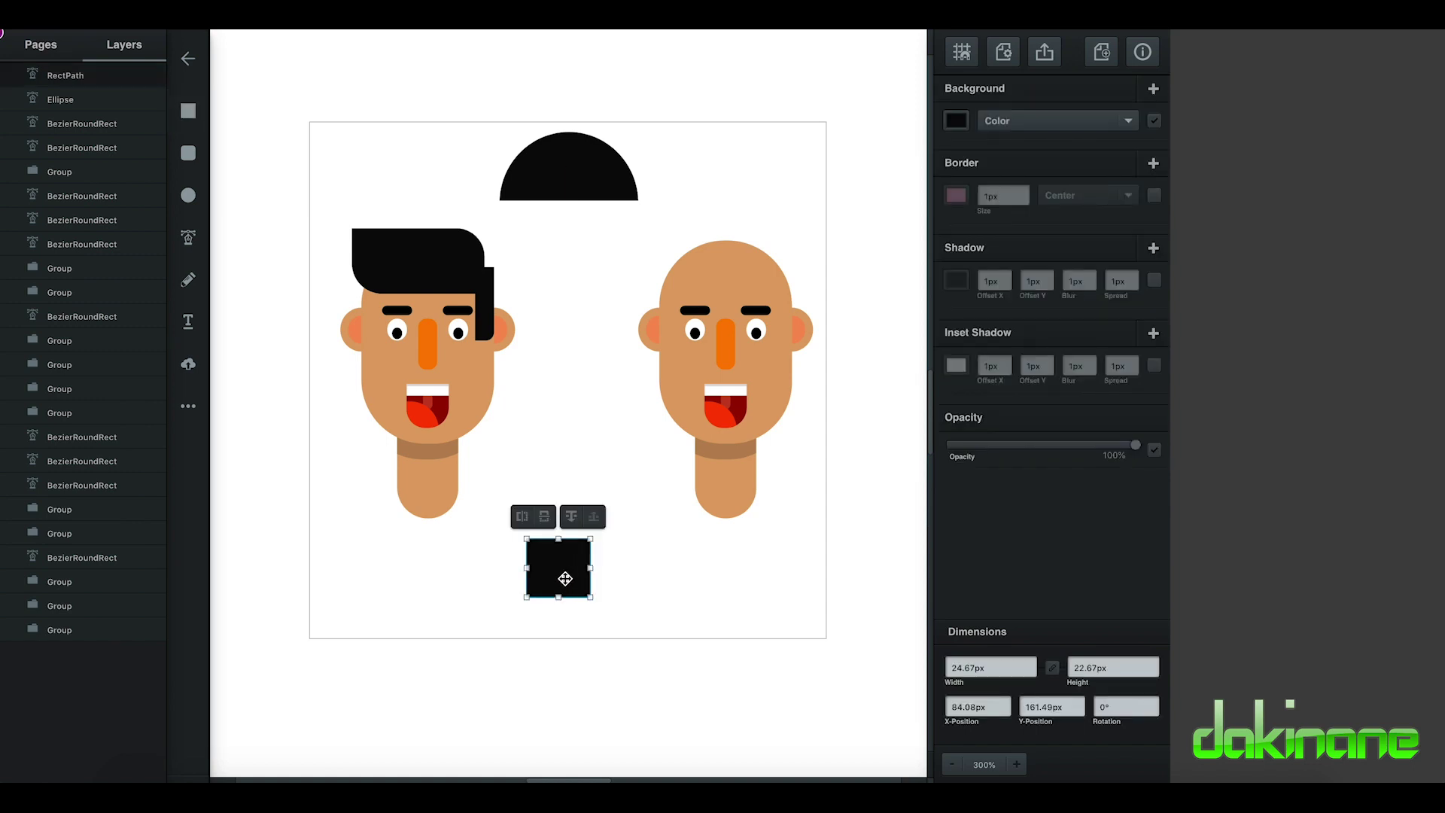
double_click(565, 577)
click(591, 540)
key(Delete)
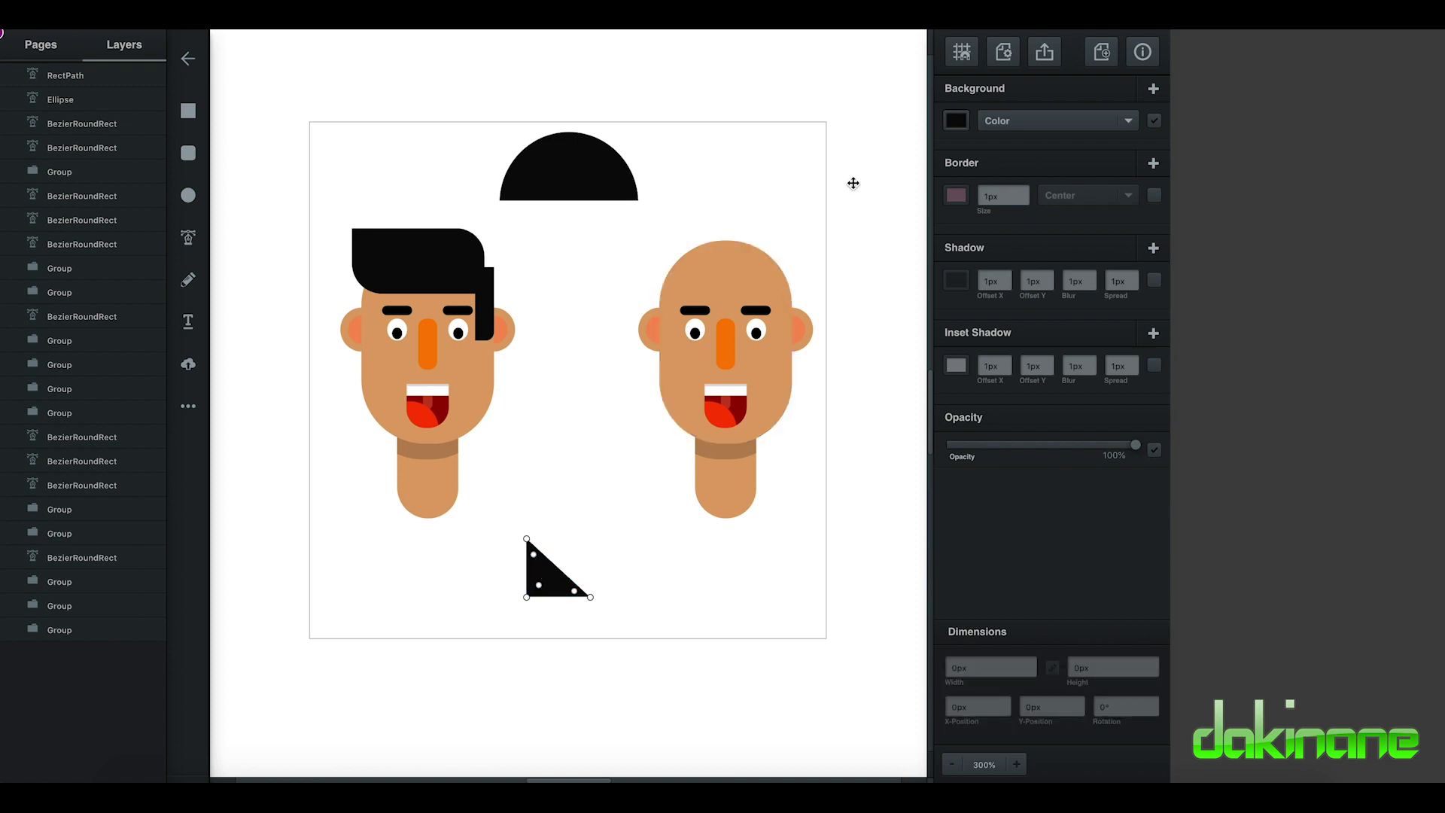
Set the triangle's background colour to green #2abc63
click(955, 123)
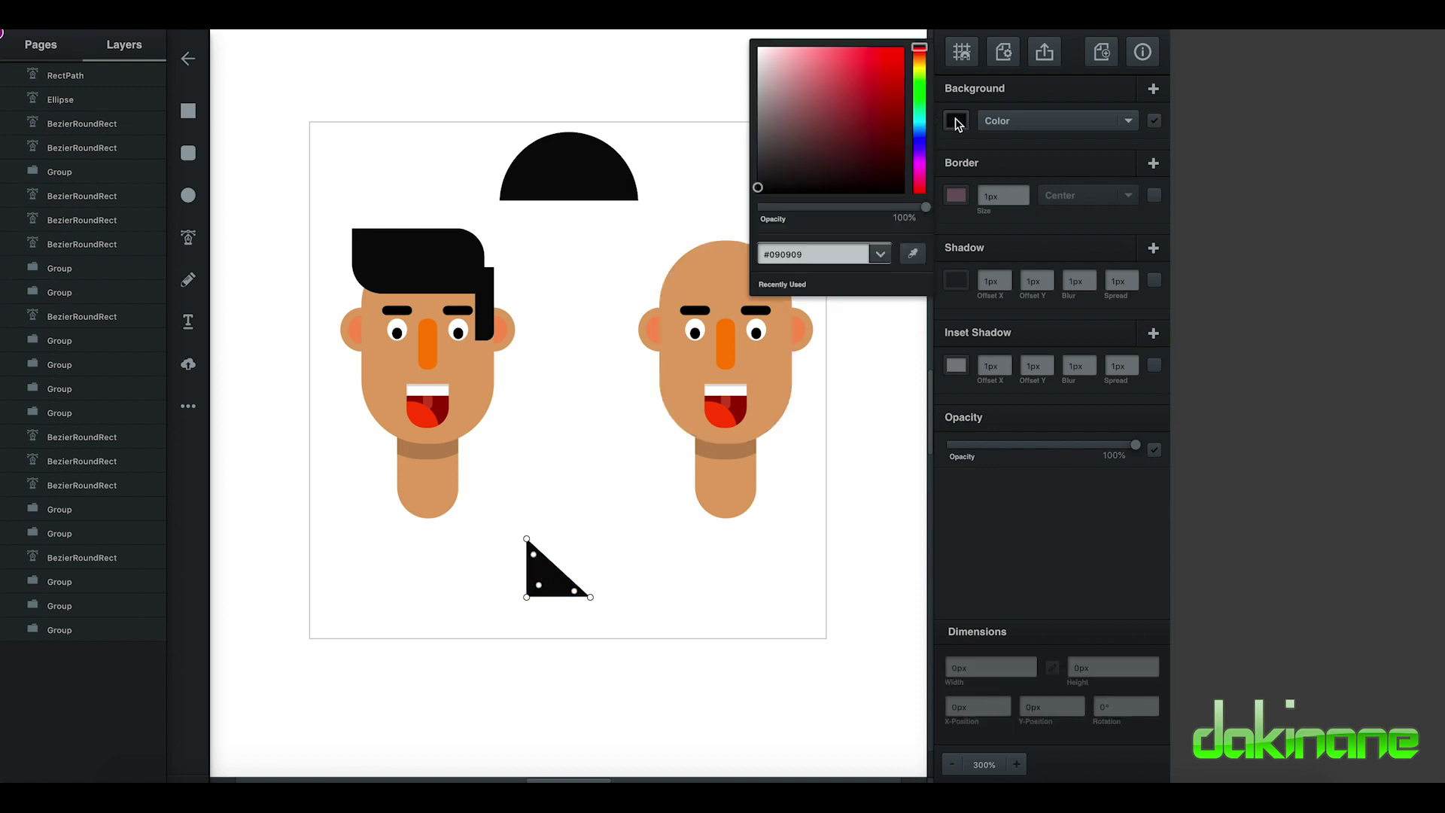
click(919, 105)
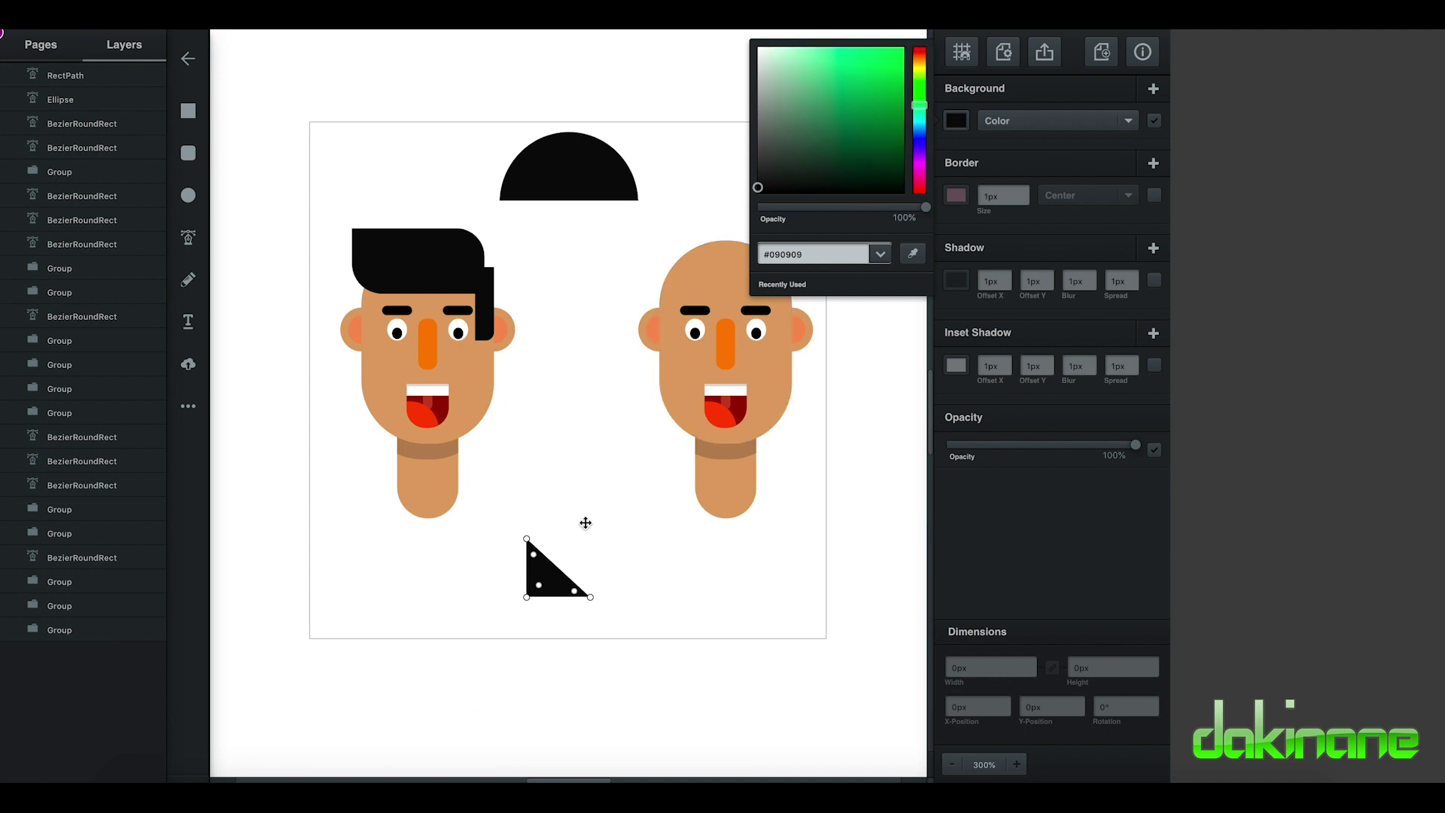
click(544, 585)
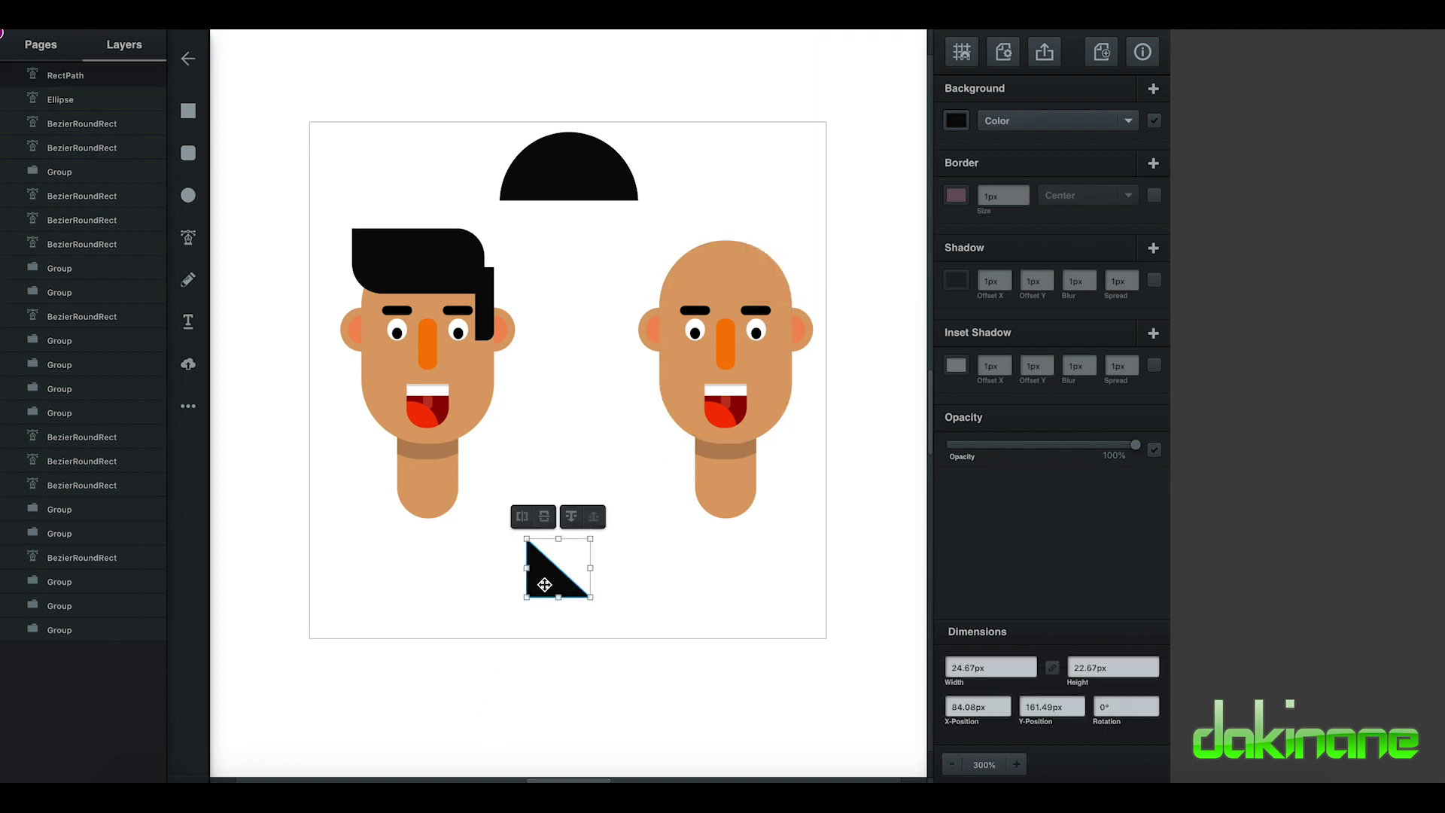
click(956, 121)
click(871, 85)
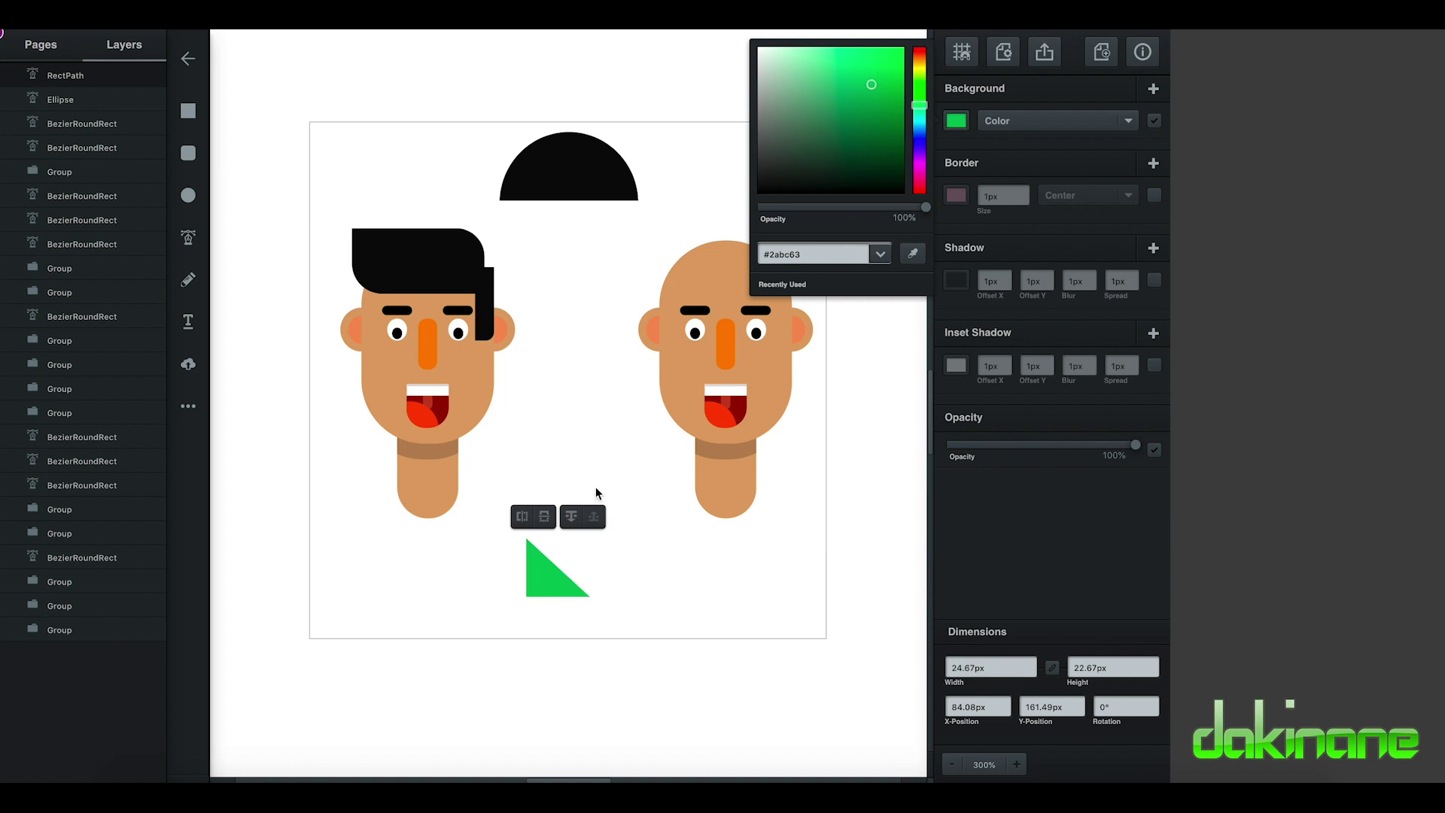
Shrink the green triangle to about 9 × 12 px with its tip shifted left, and place it on the half circle's lower edge, right of centre
click(540, 582)
drag(588, 597, 591, 173)
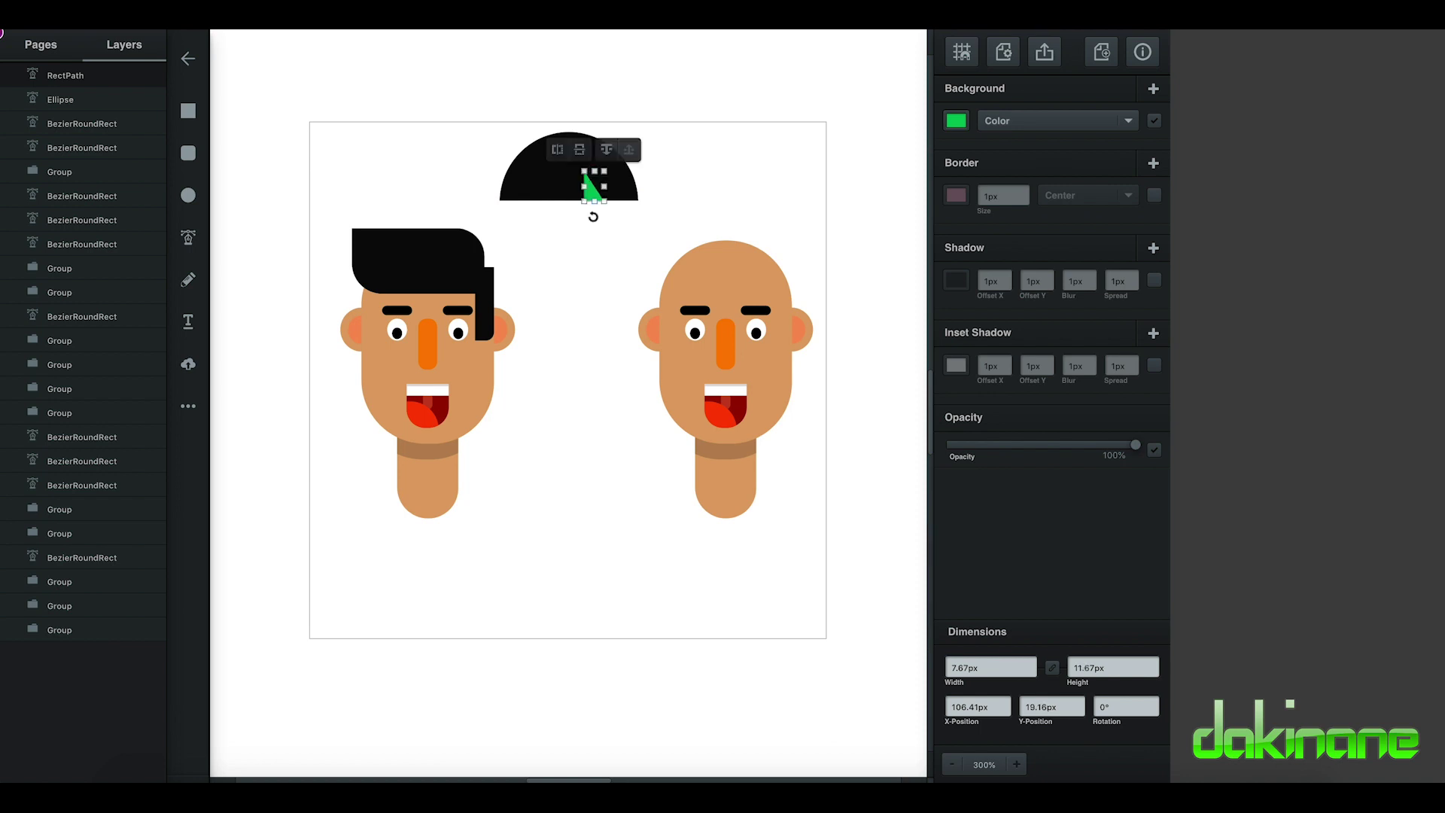
click(592, 206)
click(589, 187)
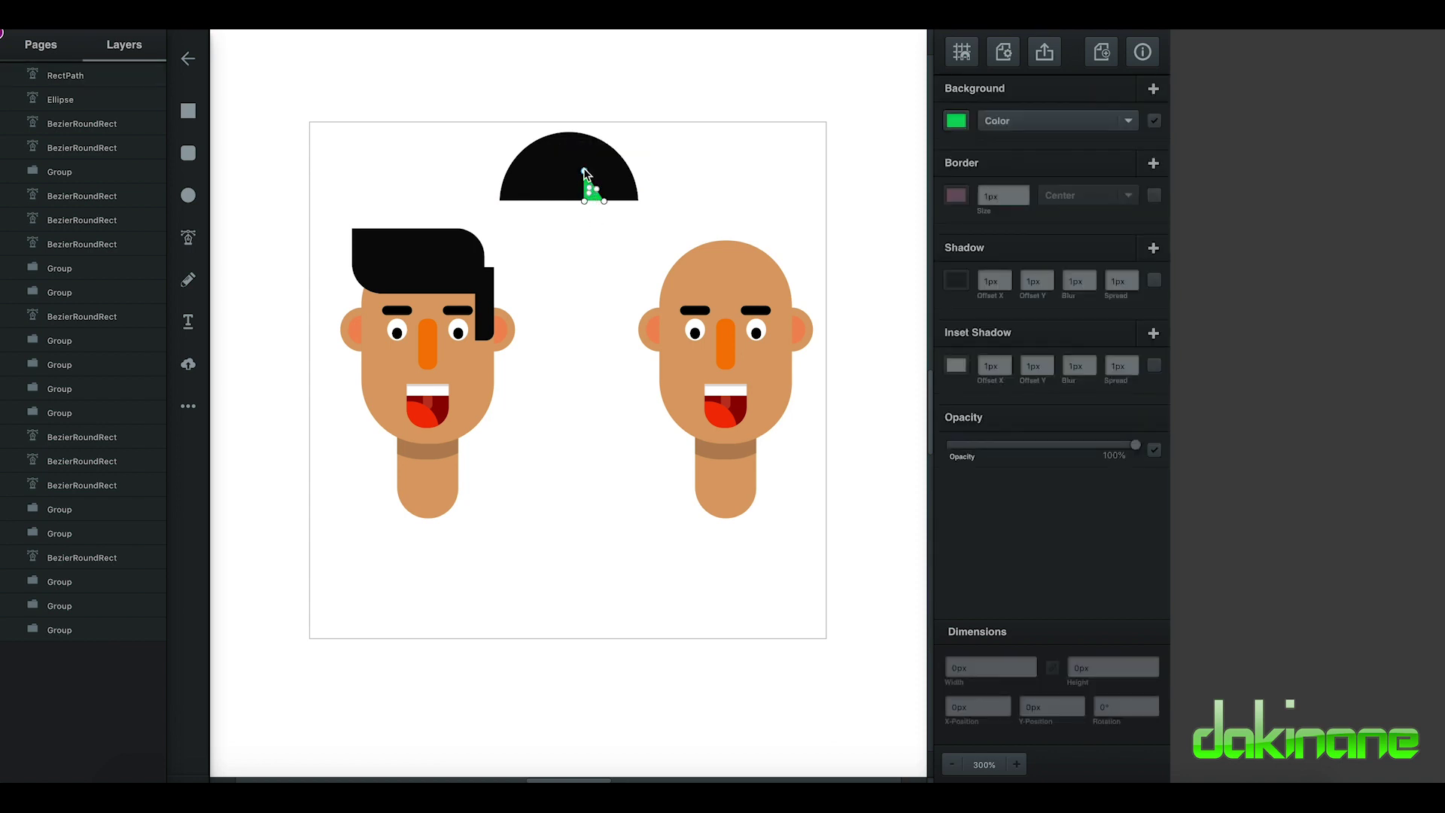
click(586, 188)
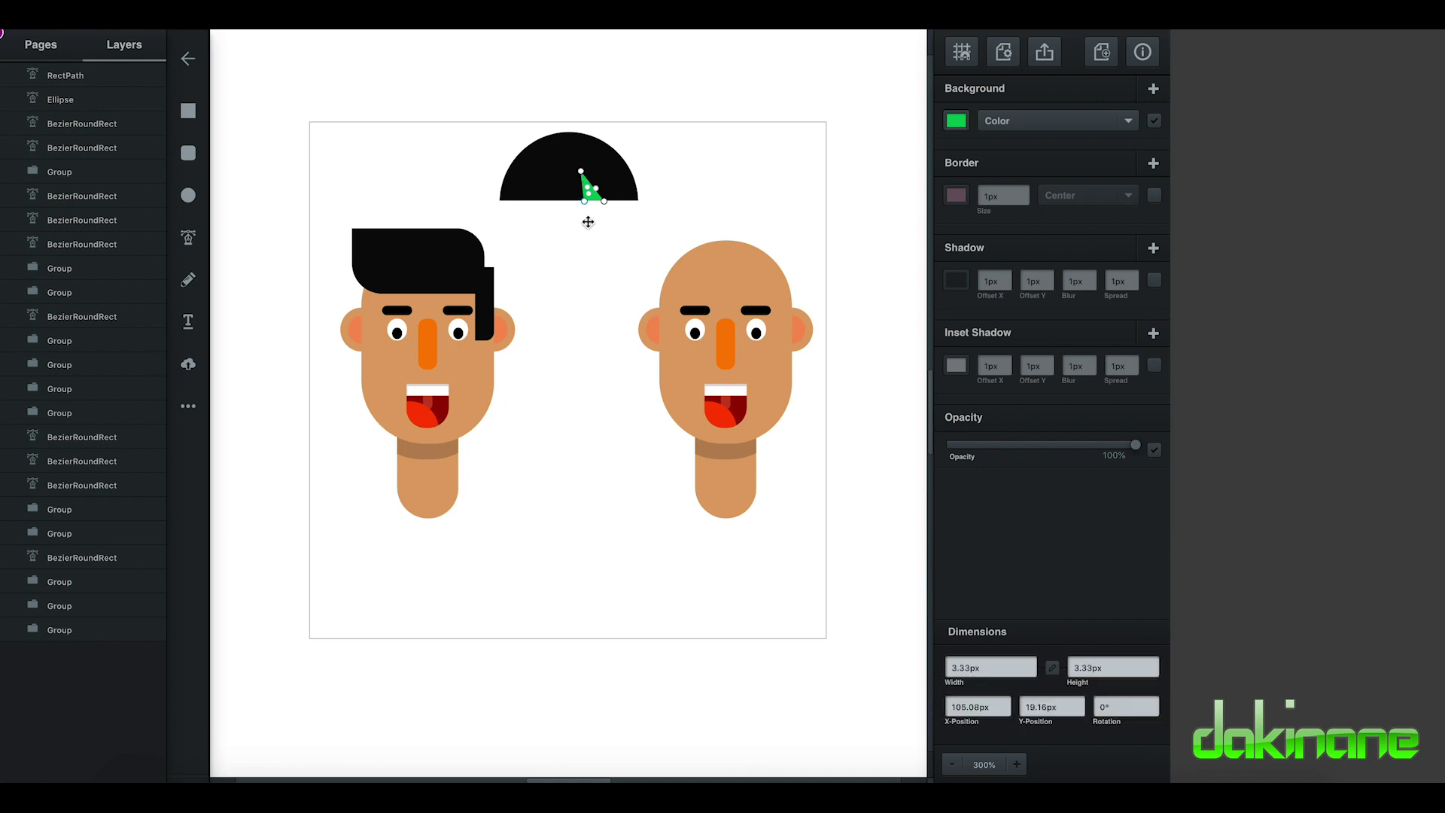
drag(590, 192, 600, 193)
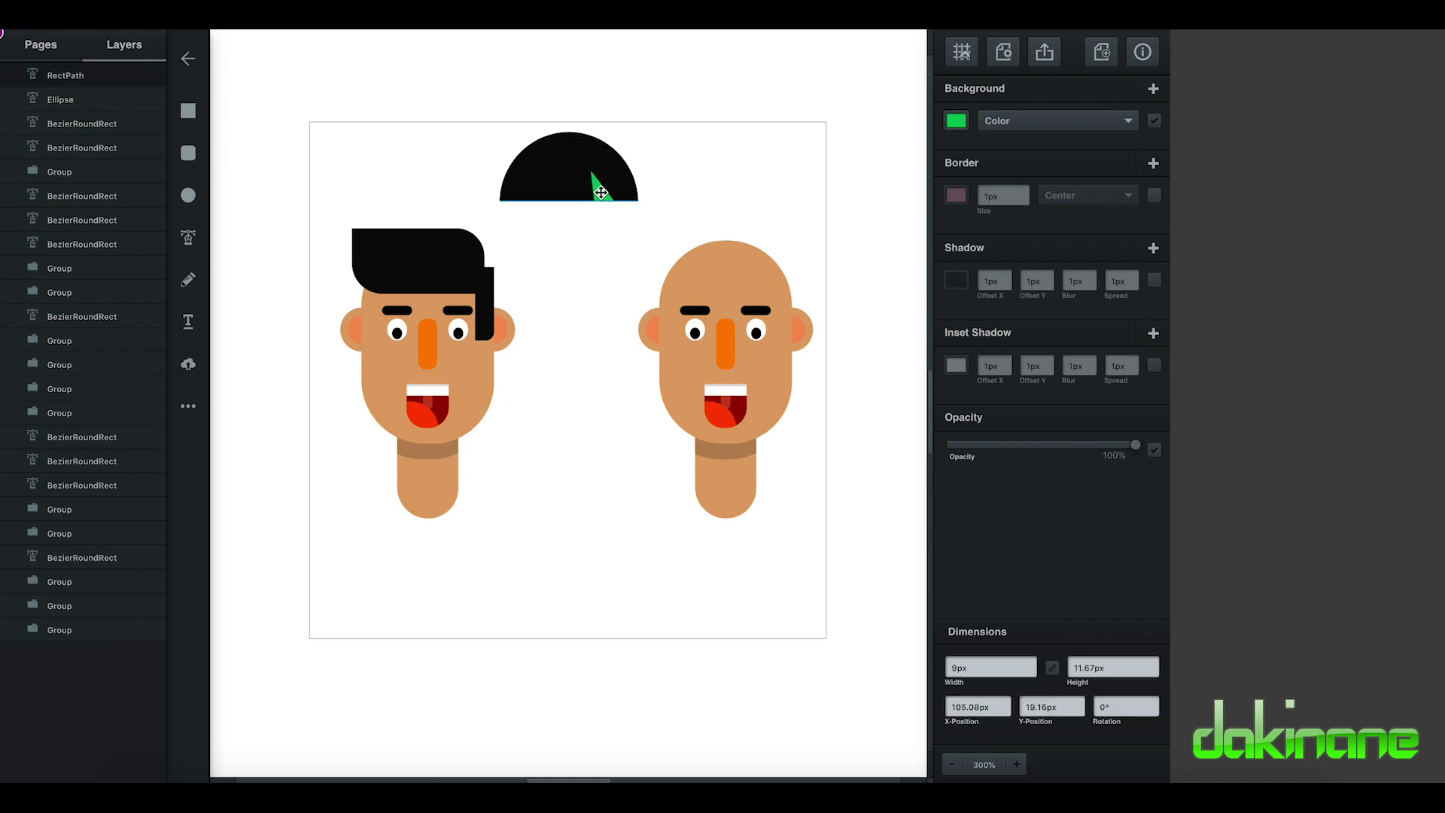
Subtract the green triangle from the black half circle to cut a notch in its lower edge
click(601, 224)
drag(643, 224, 490, 109)
click(536, 113)
key(ctrl+z)
click(507, 110)
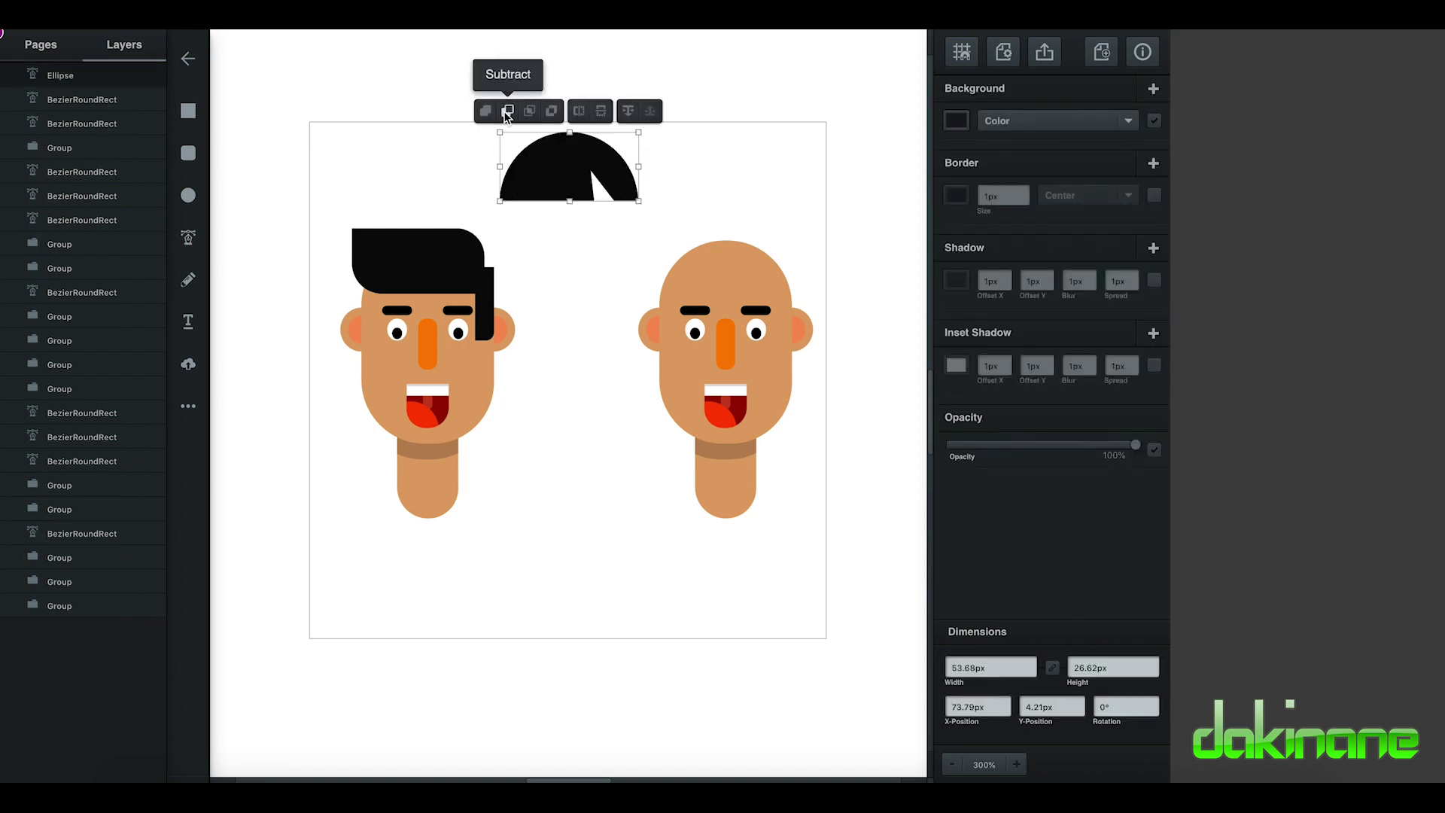
Place the notched half circle on top of the right head as a fringe
click(588, 272)
drag(562, 165, 719, 263)
click(625, 455)
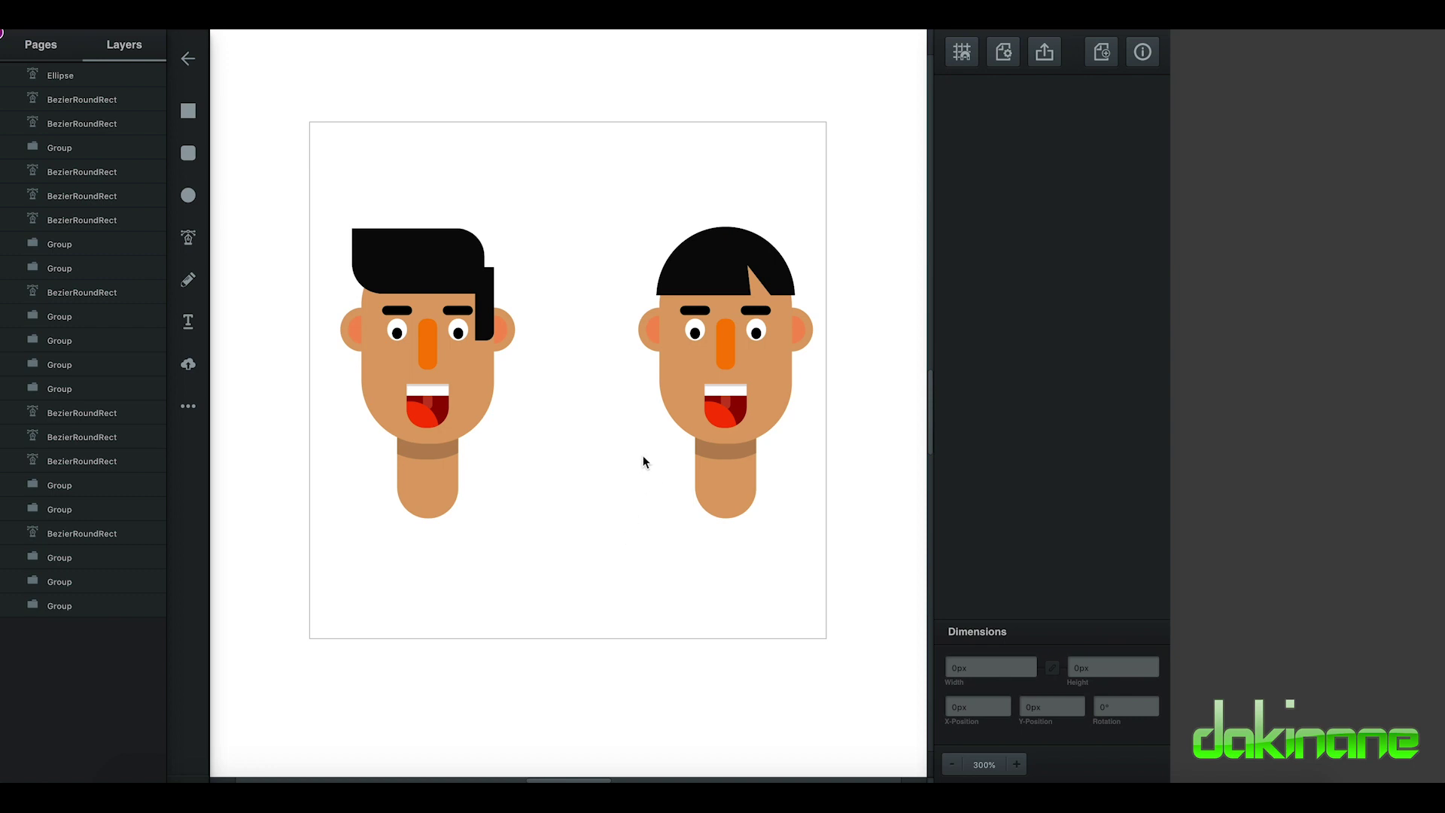
Widen the right head's hair to about 57 px and raise it slightly, centred on the head
click(707, 260)
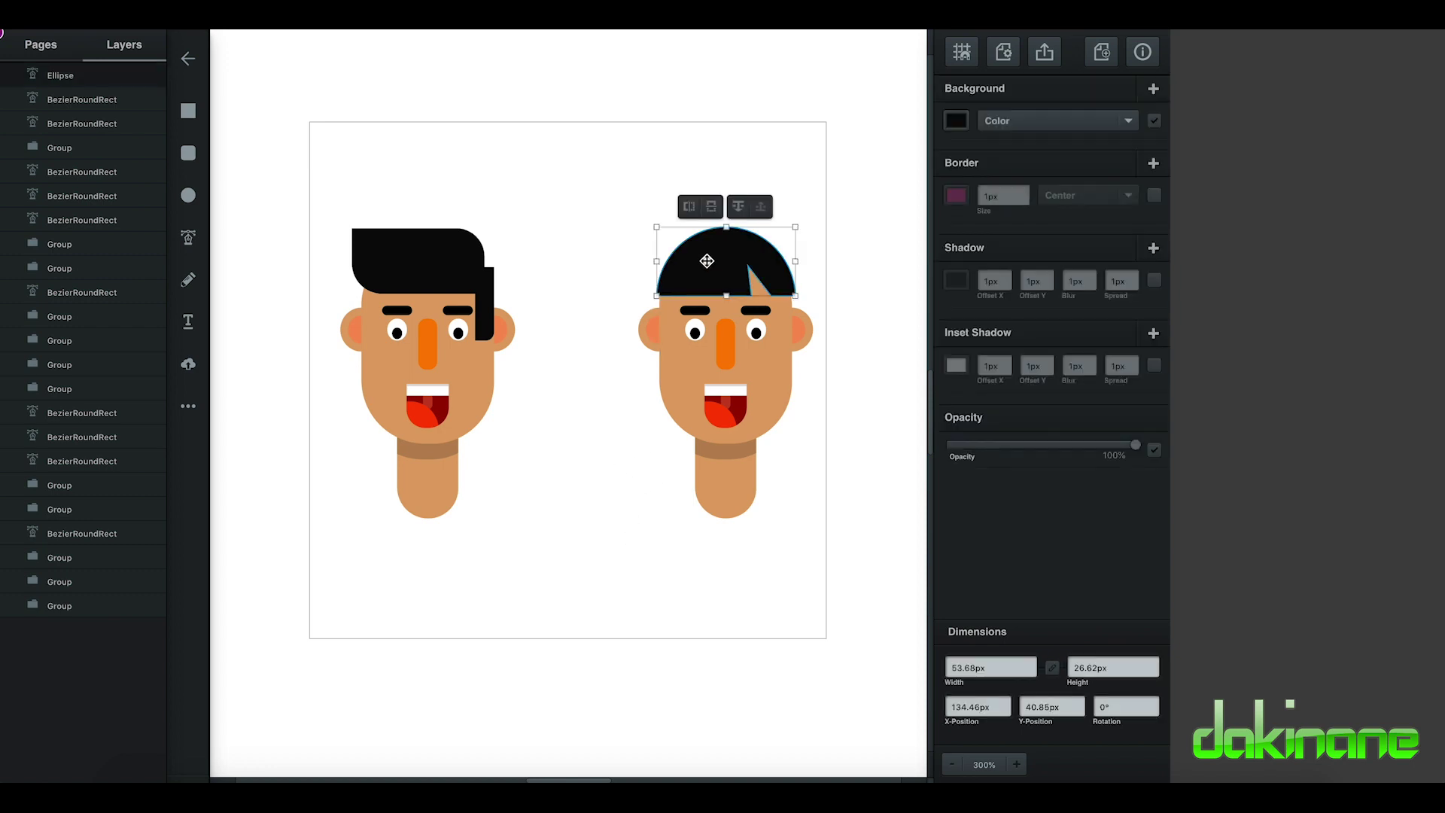
drag(657, 261, 652, 261)
drag(794, 259, 728, 266)
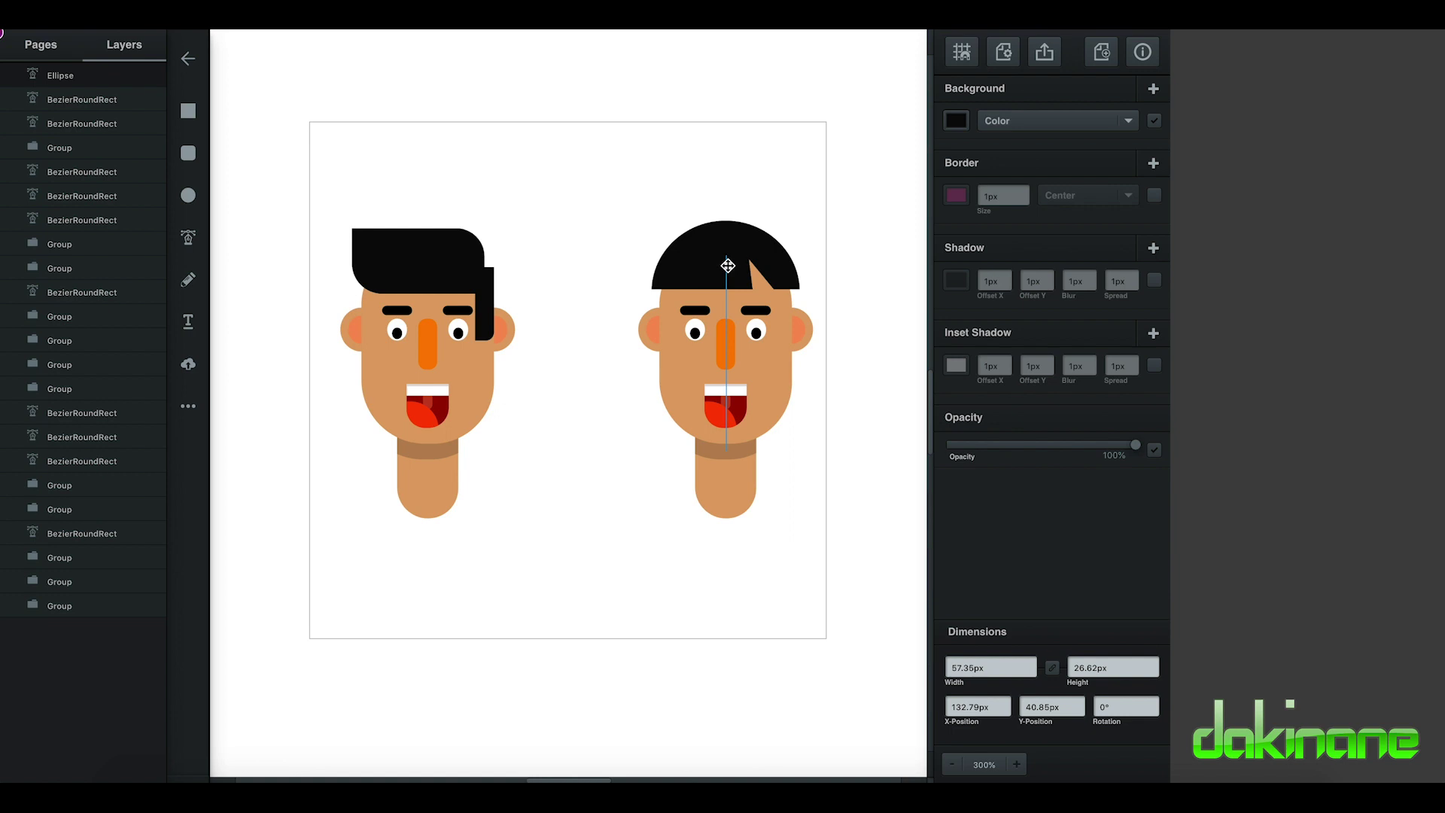
drag(727, 265, 727, 260)
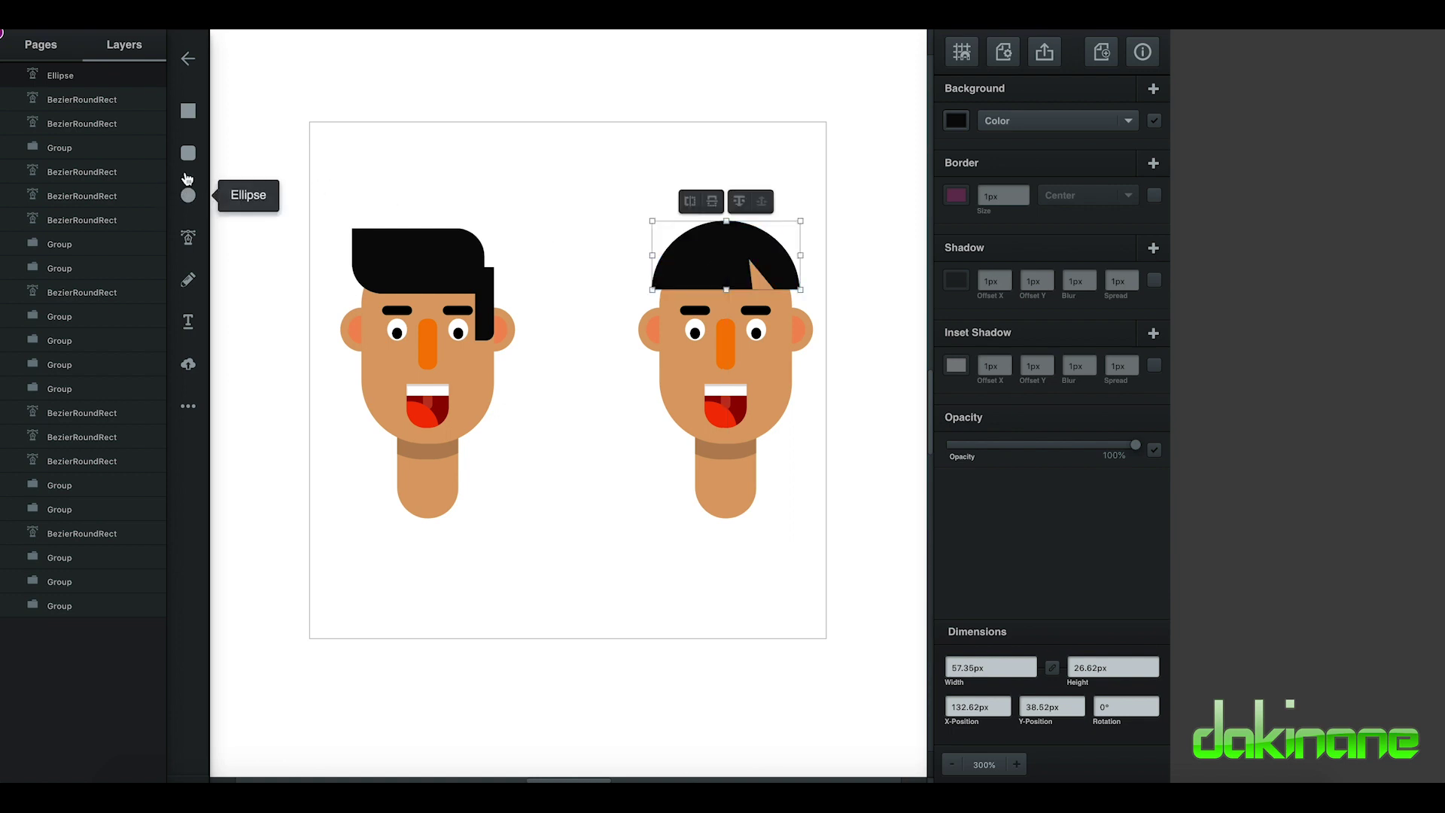
Draw a narrow black rounded rectangle about 9 × 39 px between the heads and place a shortened duplicate directly below it
click(188, 152)
mouse_move(535, 165)
mouse_down()
mouse_move(541, 242)
mouse_move(582, 337)
mouse_up()
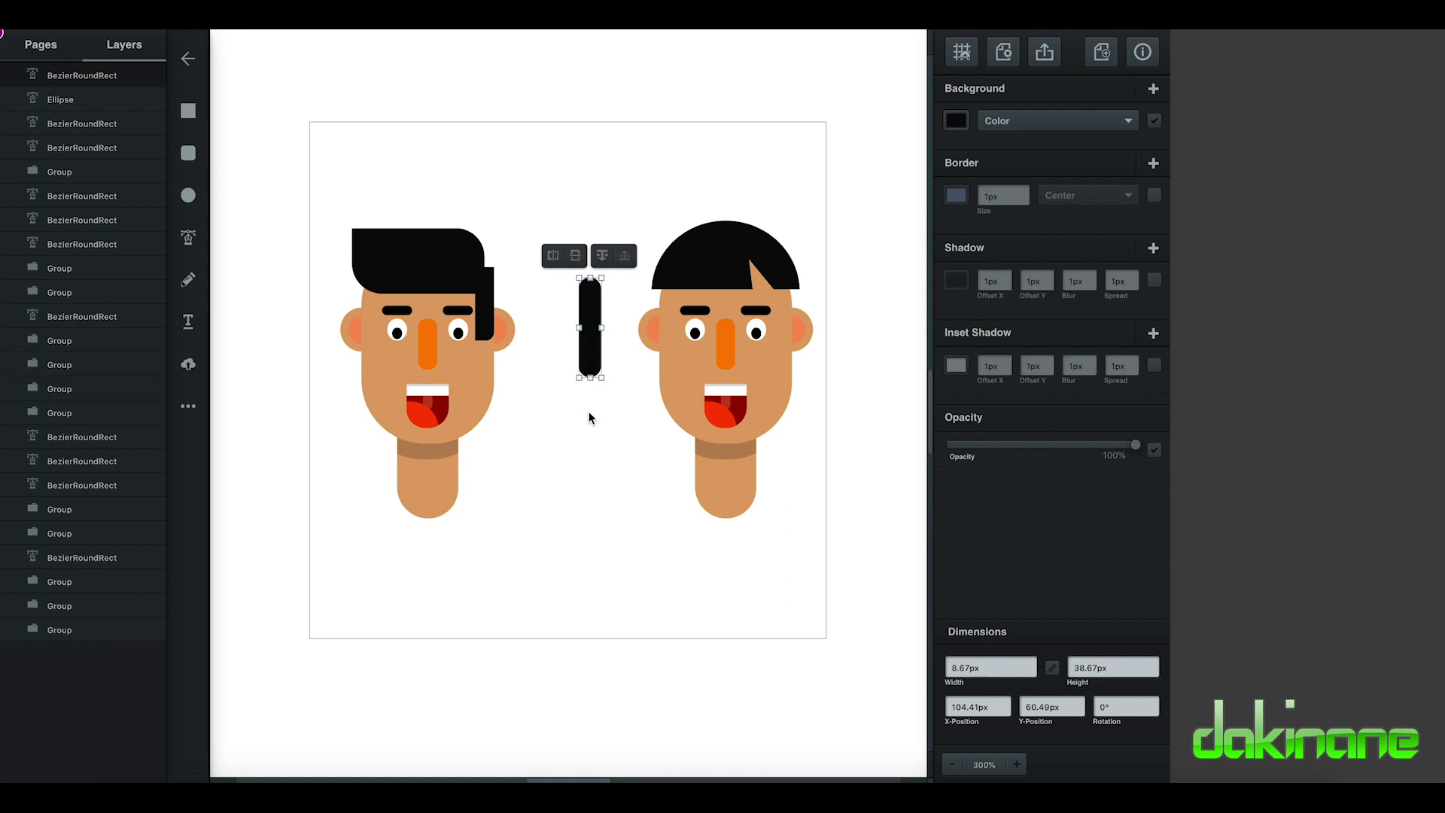
key(ctrl+d)
drag(605, 336, 589, 420)
drag(590, 479, 589, 455)
click(590, 484)
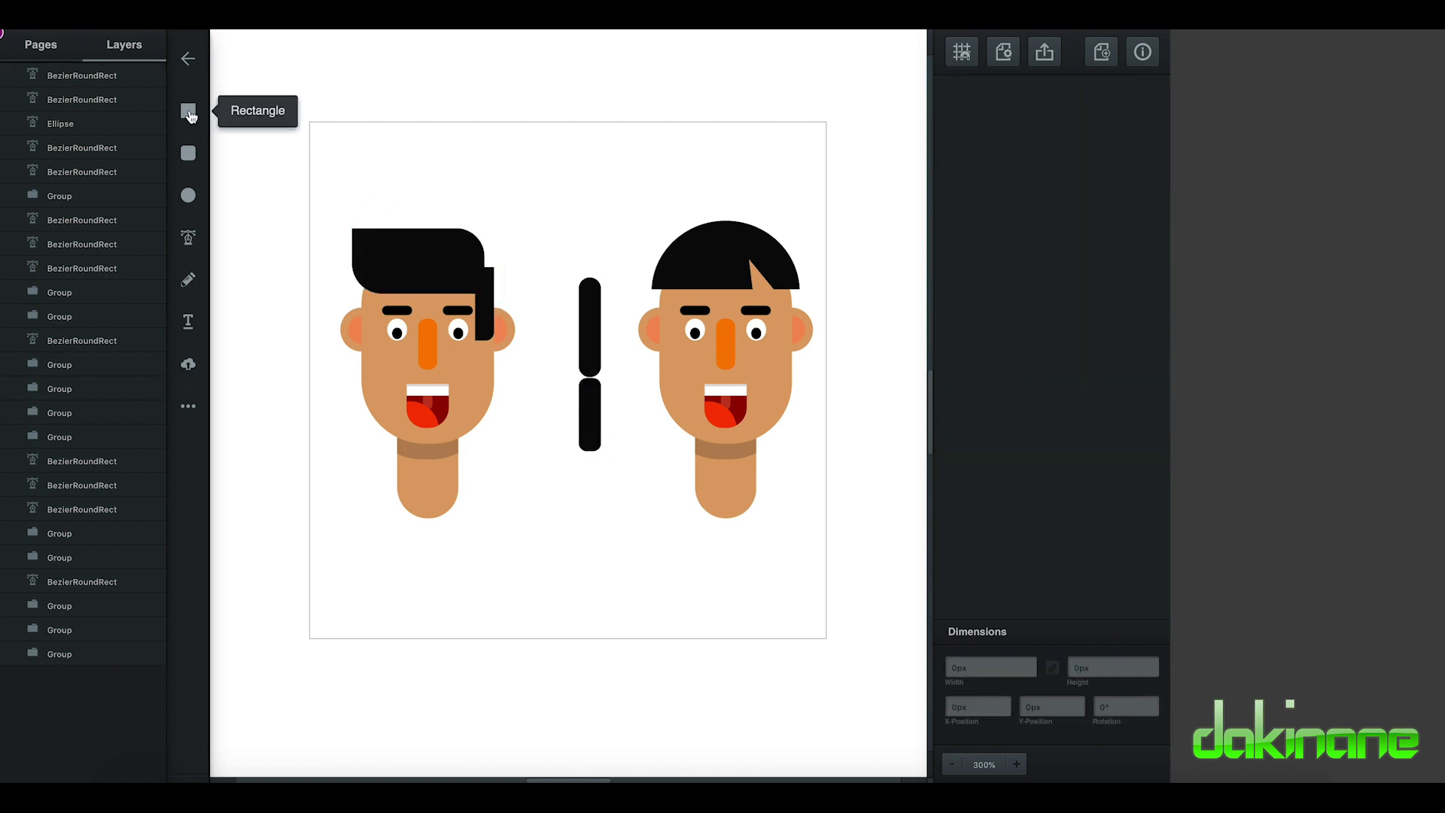
Draw a rounded rectangle about 7 × 3 px, colour it red, and place it as a hair tie where the two black bars meet
click(188, 153)
click(514, 153)
drag(531, 156, 531, 156)
click(954, 120)
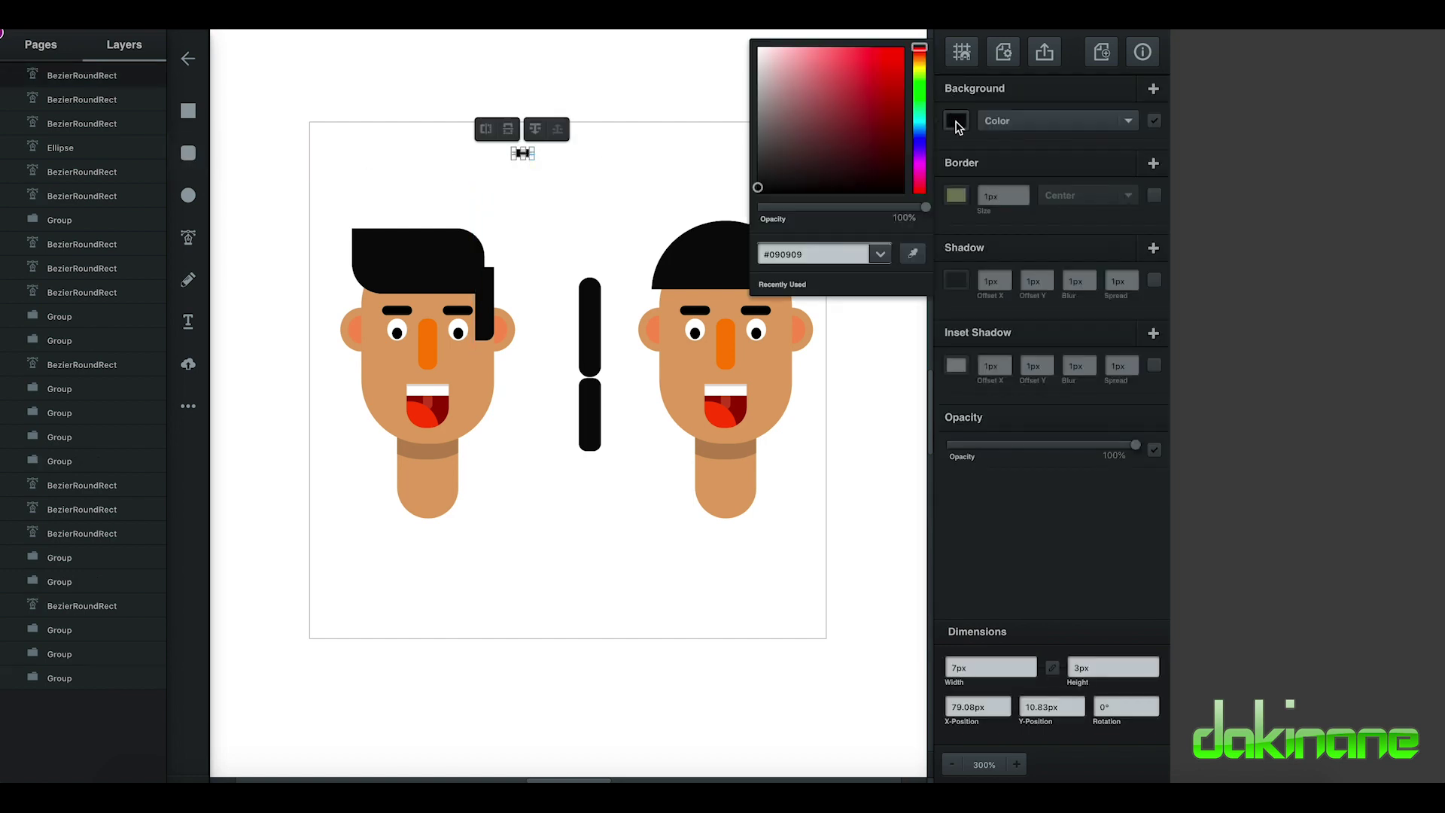
click(891, 58)
click(532, 165)
drag(522, 151, 590, 374)
click(621, 395)
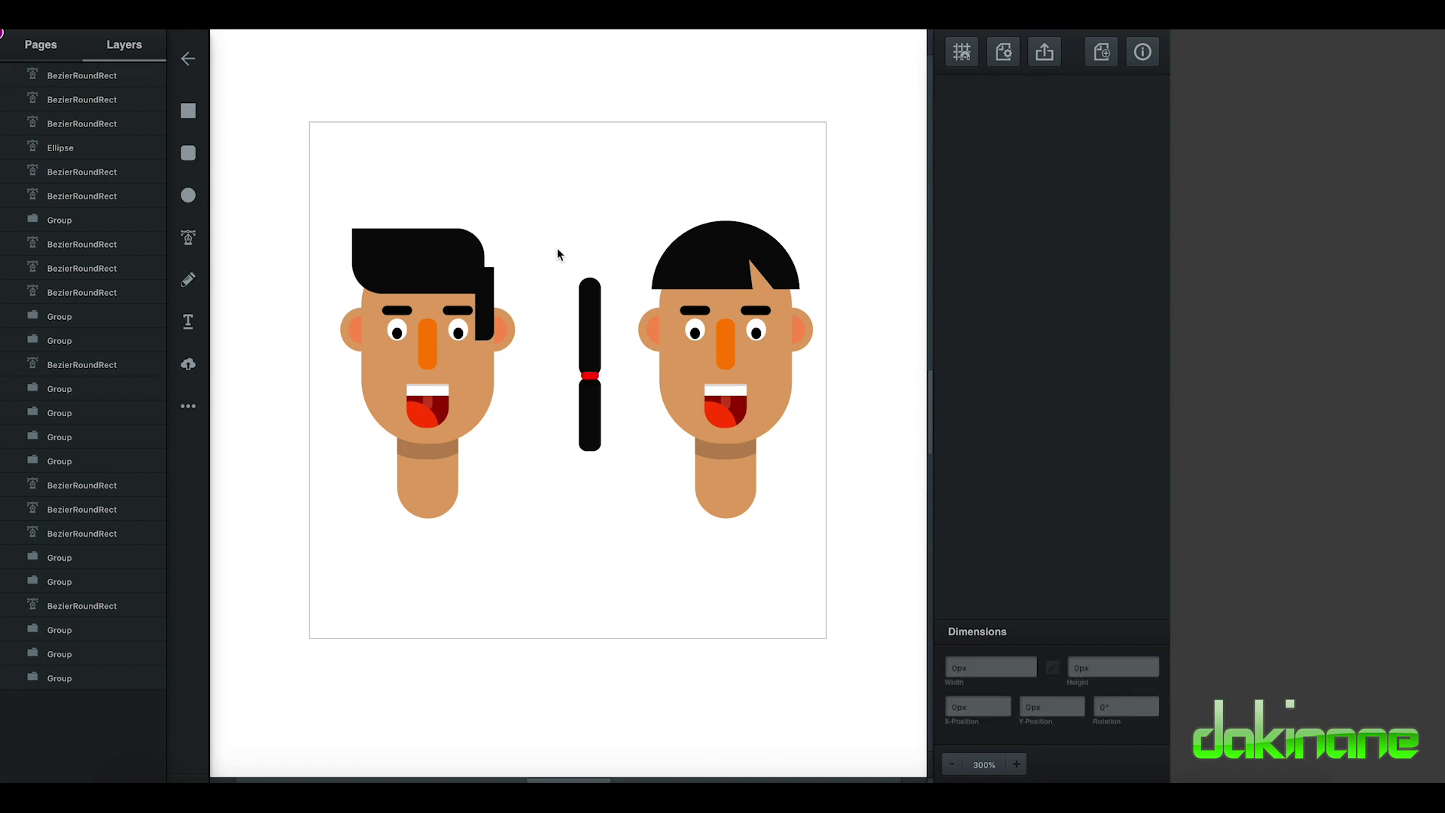
Group the two black bars with the red tie and place the pigtail along the left edge of the right head
drag(565, 252, 616, 480)
right_click(594, 346)
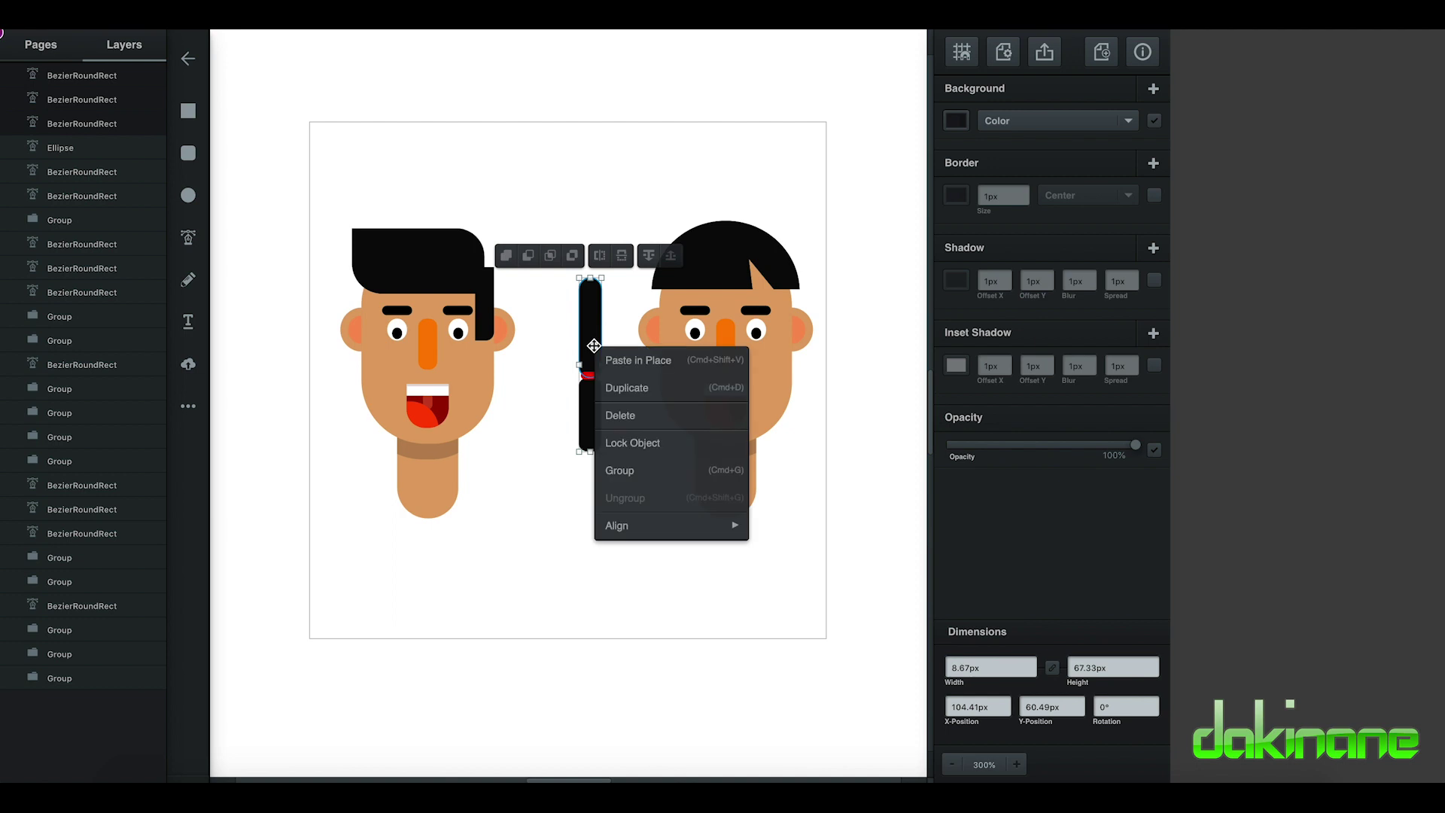
click(625, 469)
drag(590, 335, 663, 333)
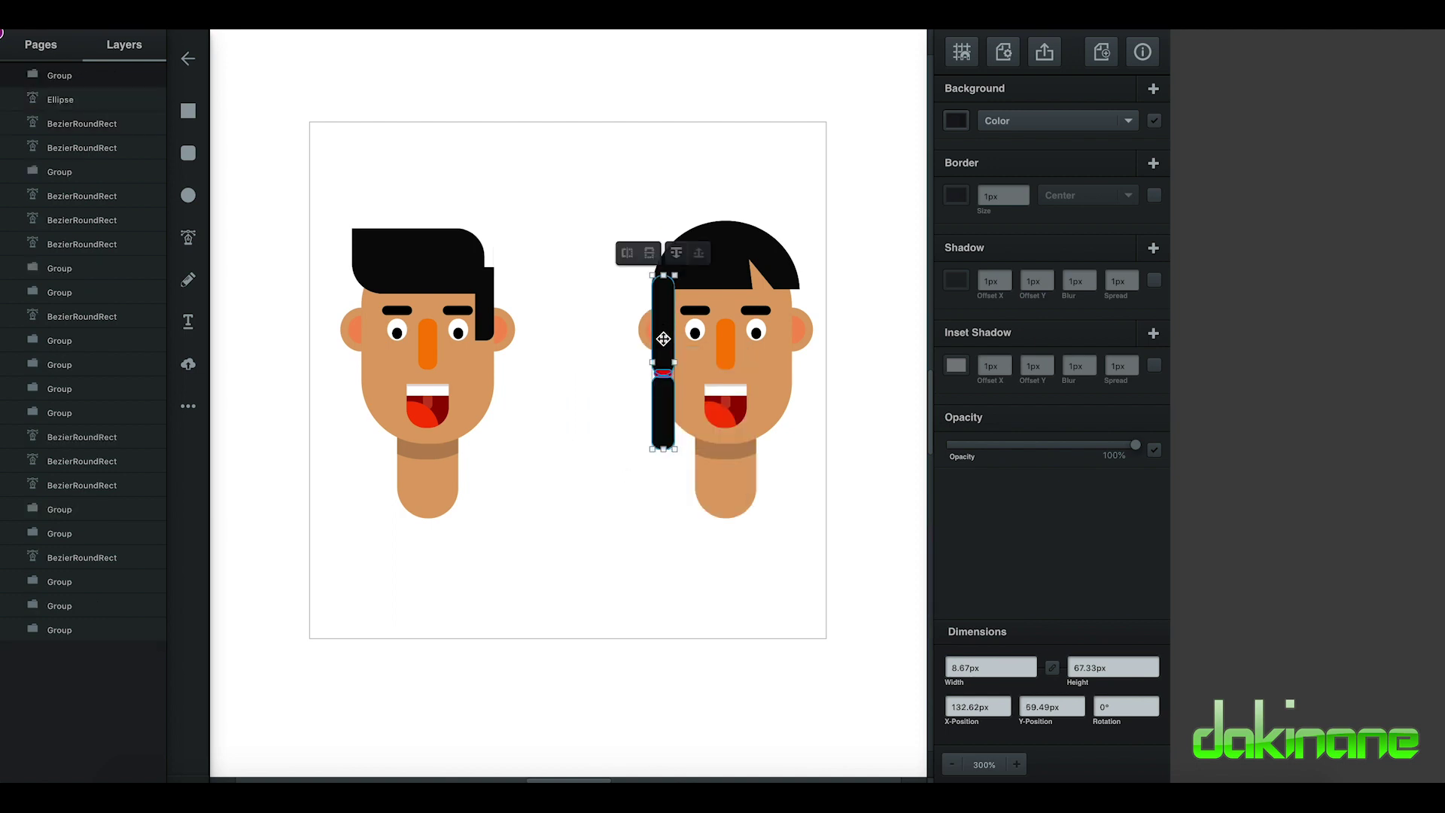
click(608, 477)
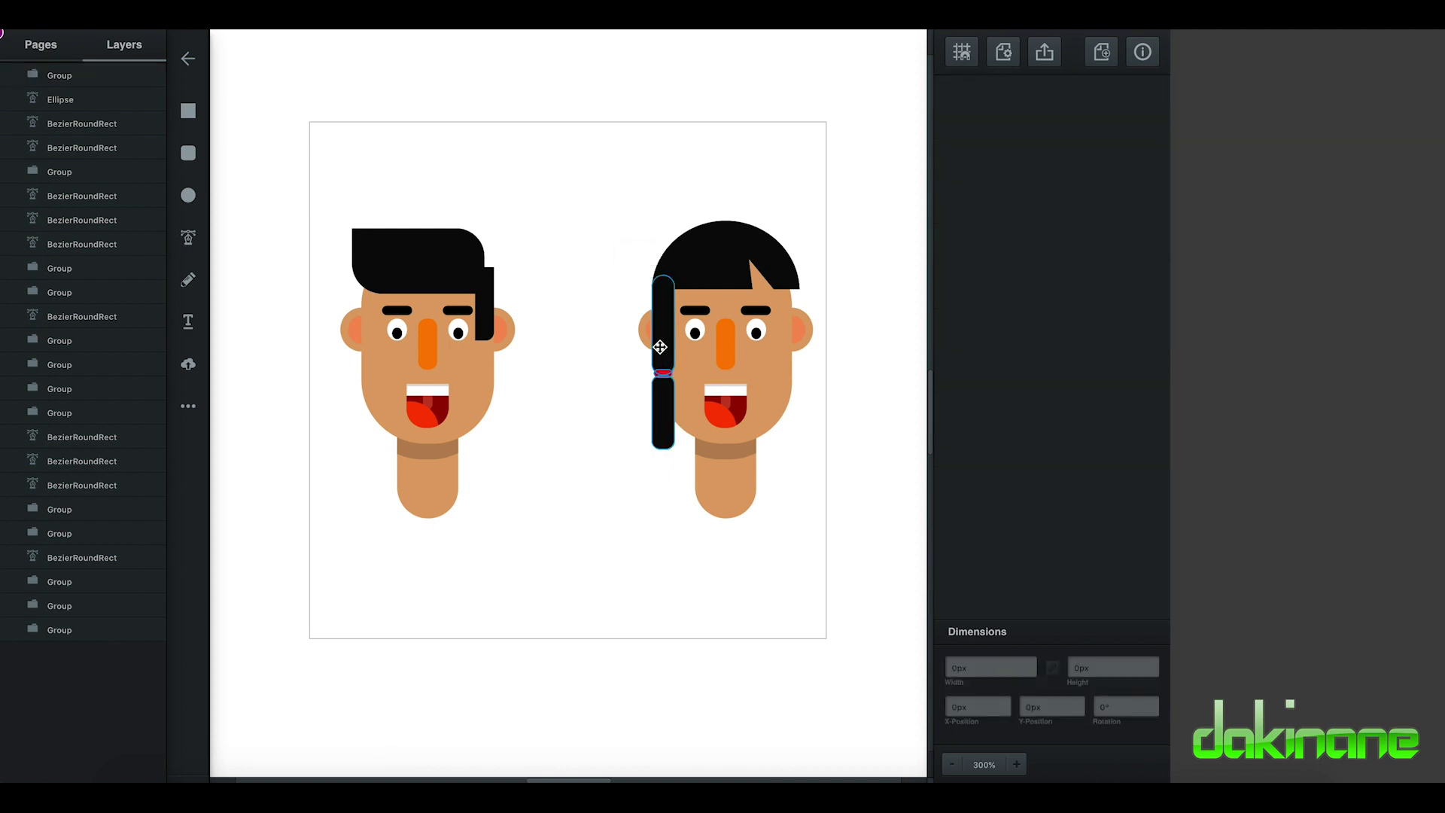
Send the pigtail group backward until it sits behind the right head's face and ear
click(660, 347)
click(676, 255)
click(676, 253)
click(676, 254)
click(676, 254)
click(676, 253)
click(676, 253)
click(676, 253)
click(676, 253)
click(676, 253)
click(676, 256)
click(676, 256)
click(581, 526)
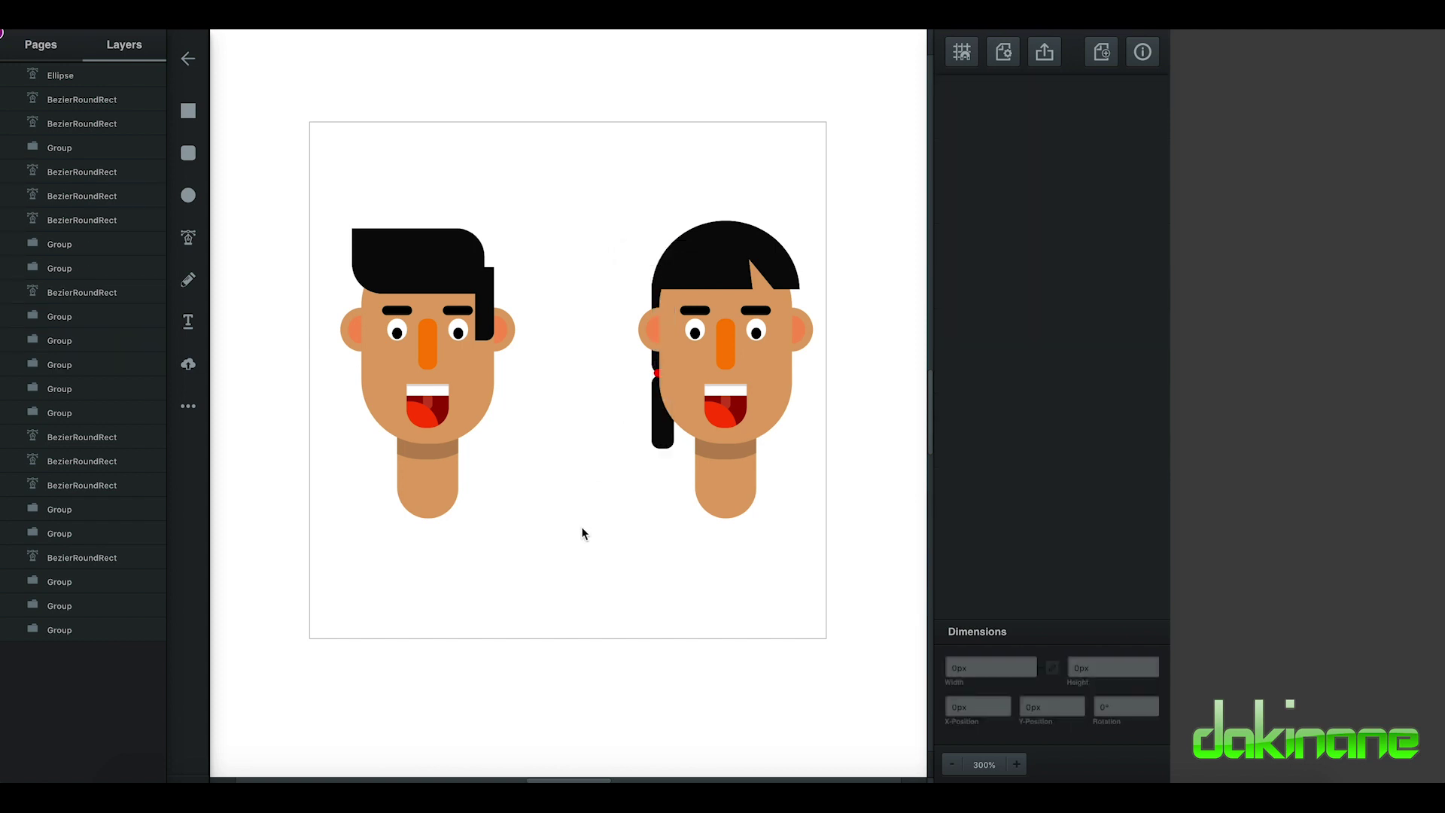
Duplicate the pigtail and place the copy along the opposite edge of the right head, under the end of the fringe
click(662, 439)
key(ctrl+d)
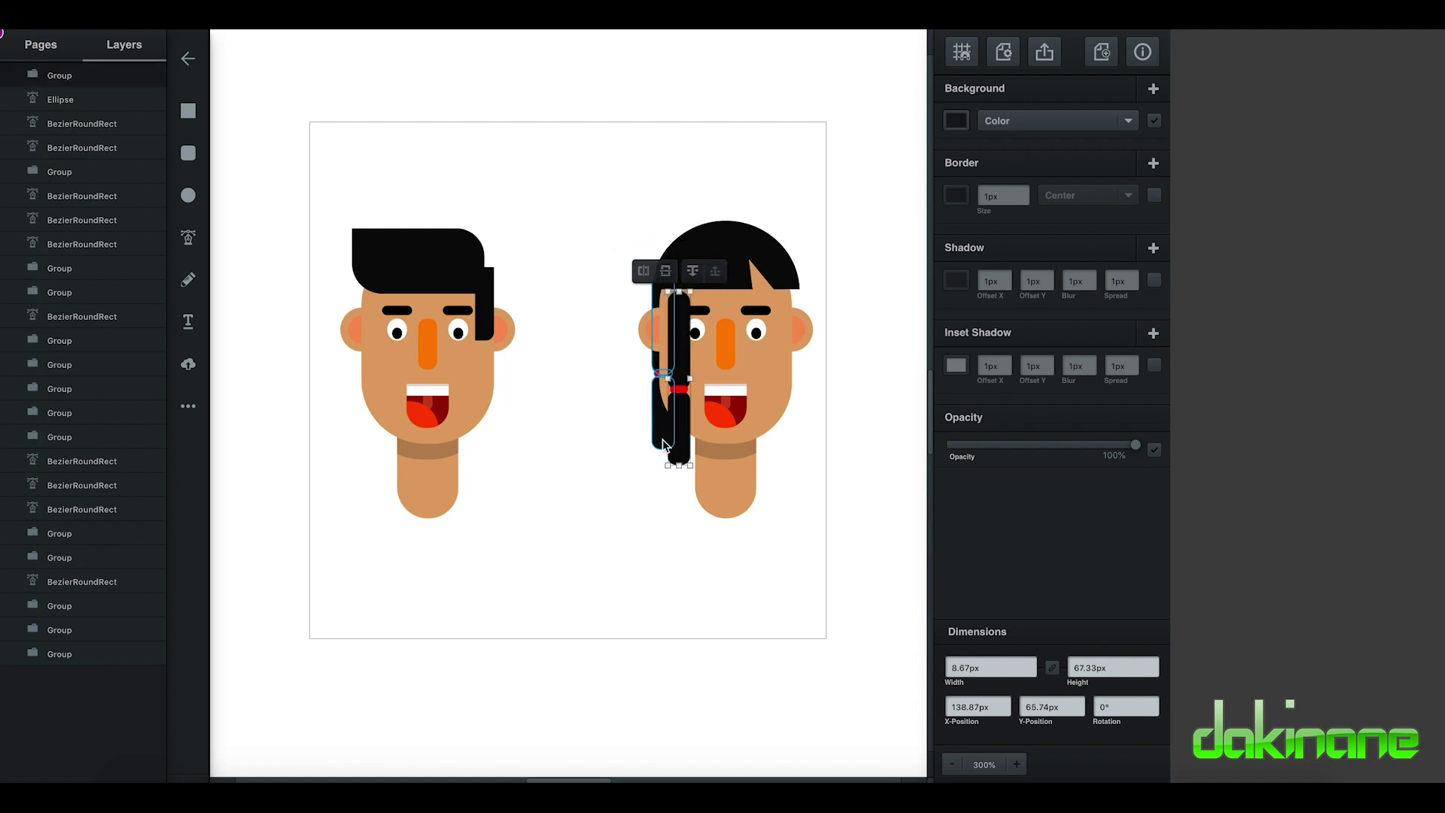
drag(670, 432, 783, 411)
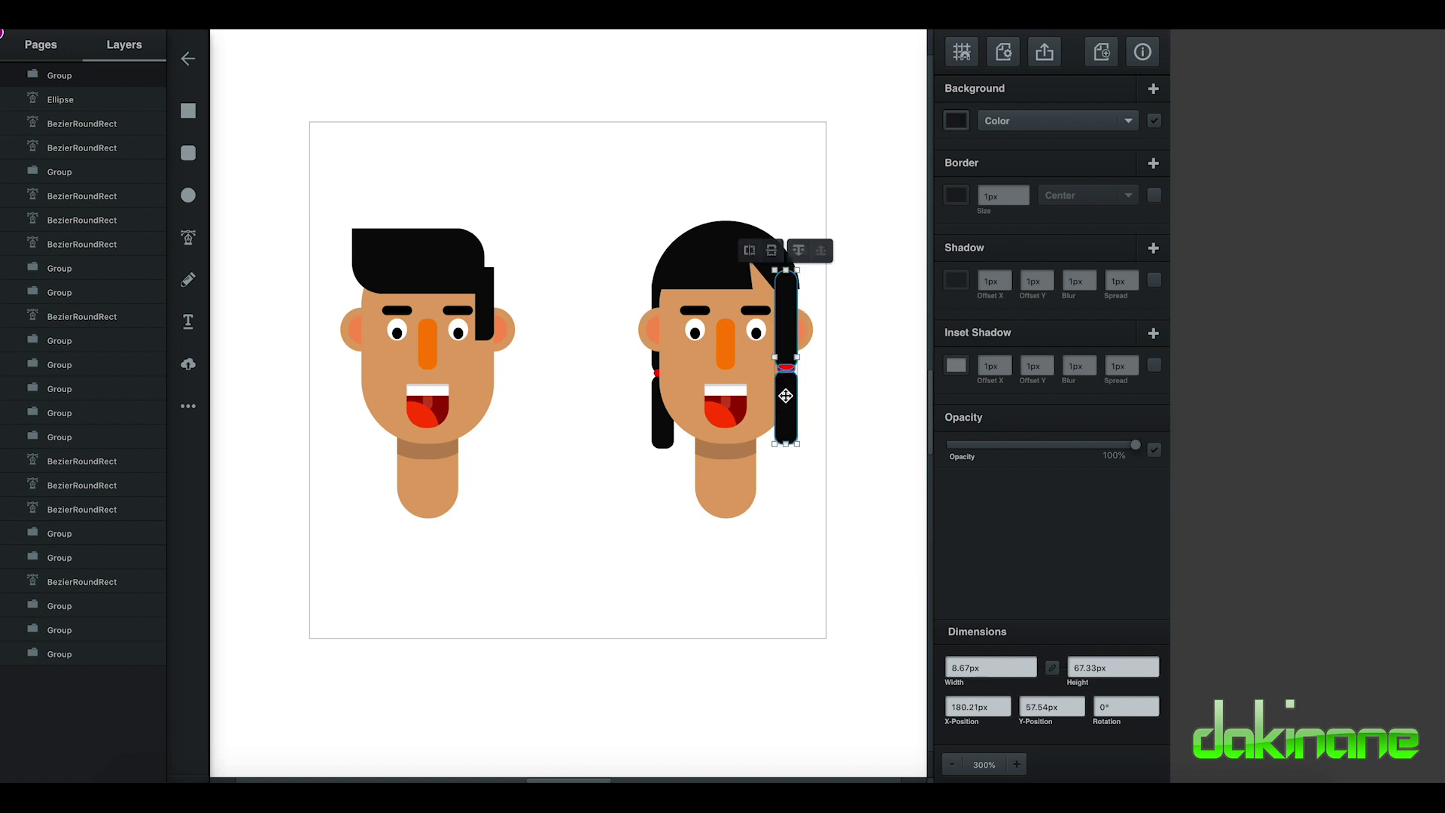
drag(784, 312, 784, 313)
Send the duplicated pigtail backward until it sits behind the face and ear
click(800, 254)
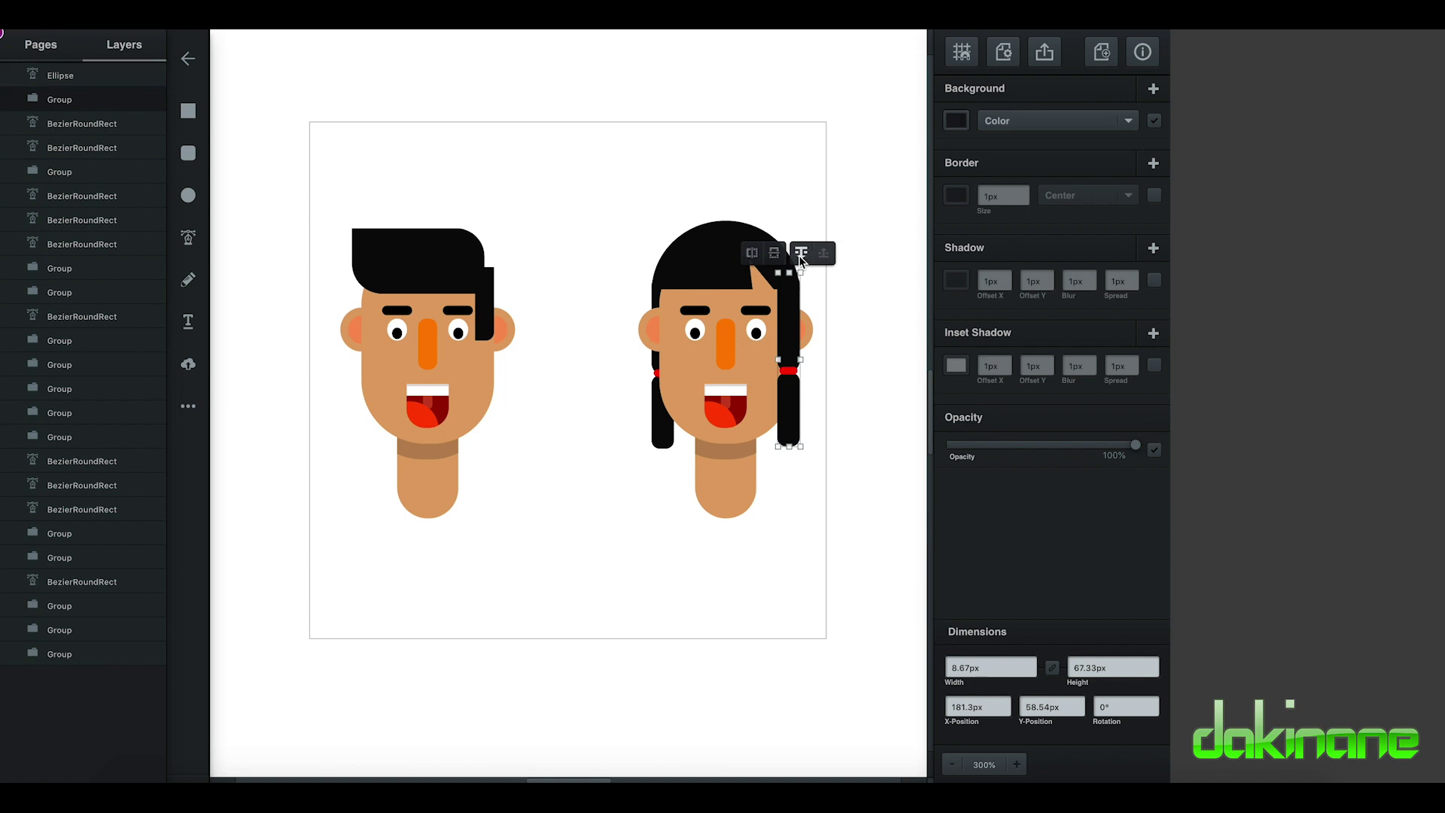
click(800, 253)
click(801, 254)
click(800, 254)
click(800, 253)
click(801, 254)
click(800, 254)
click(800, 254)
click(801, 254)
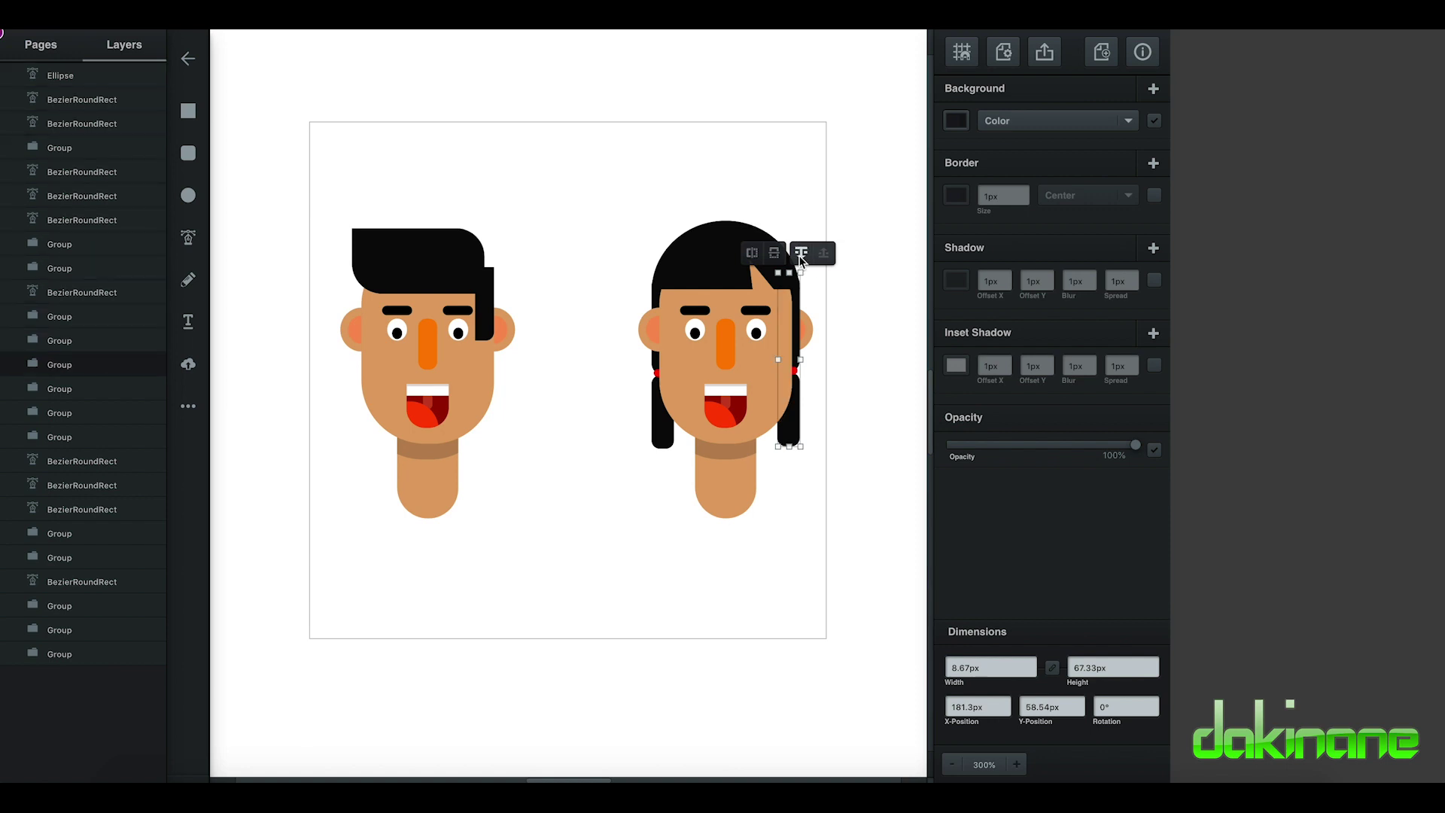
click(800, 254)
click(794, 533)
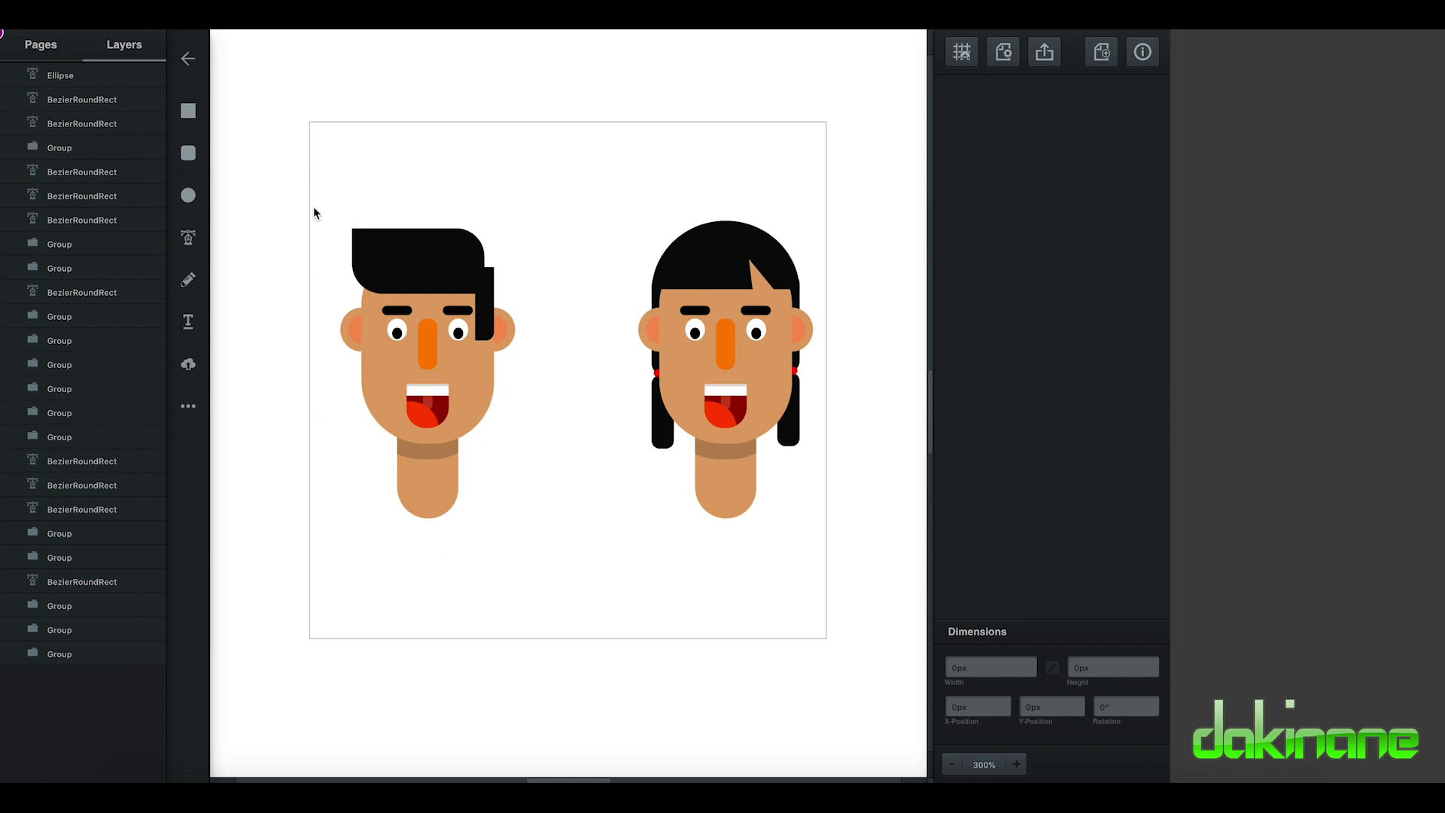
Rename the document as "Boy and Gir", keeping pixels as its unit
click(1004, 53)
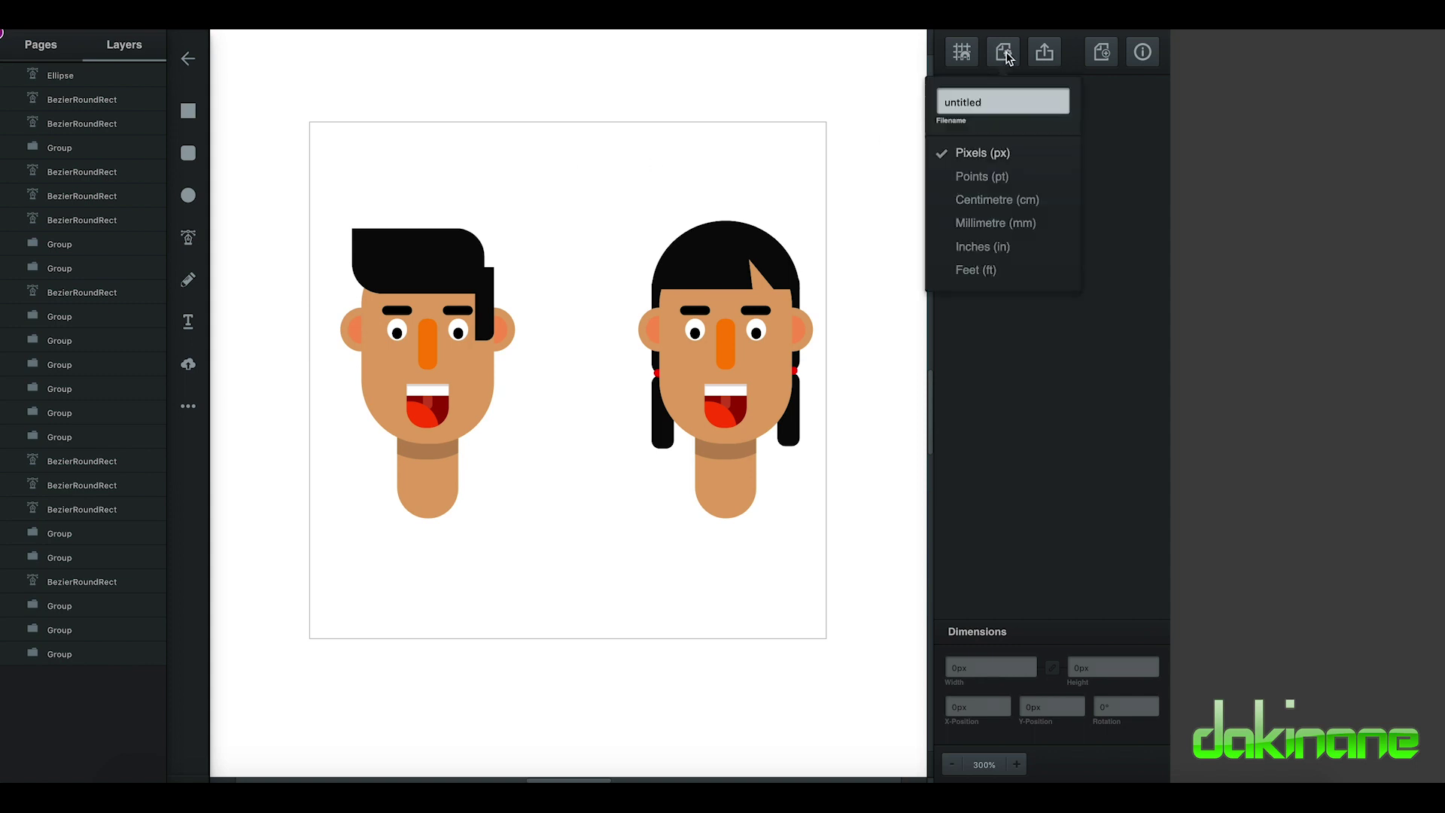
double_click(995, 102)
key(BackSpace)
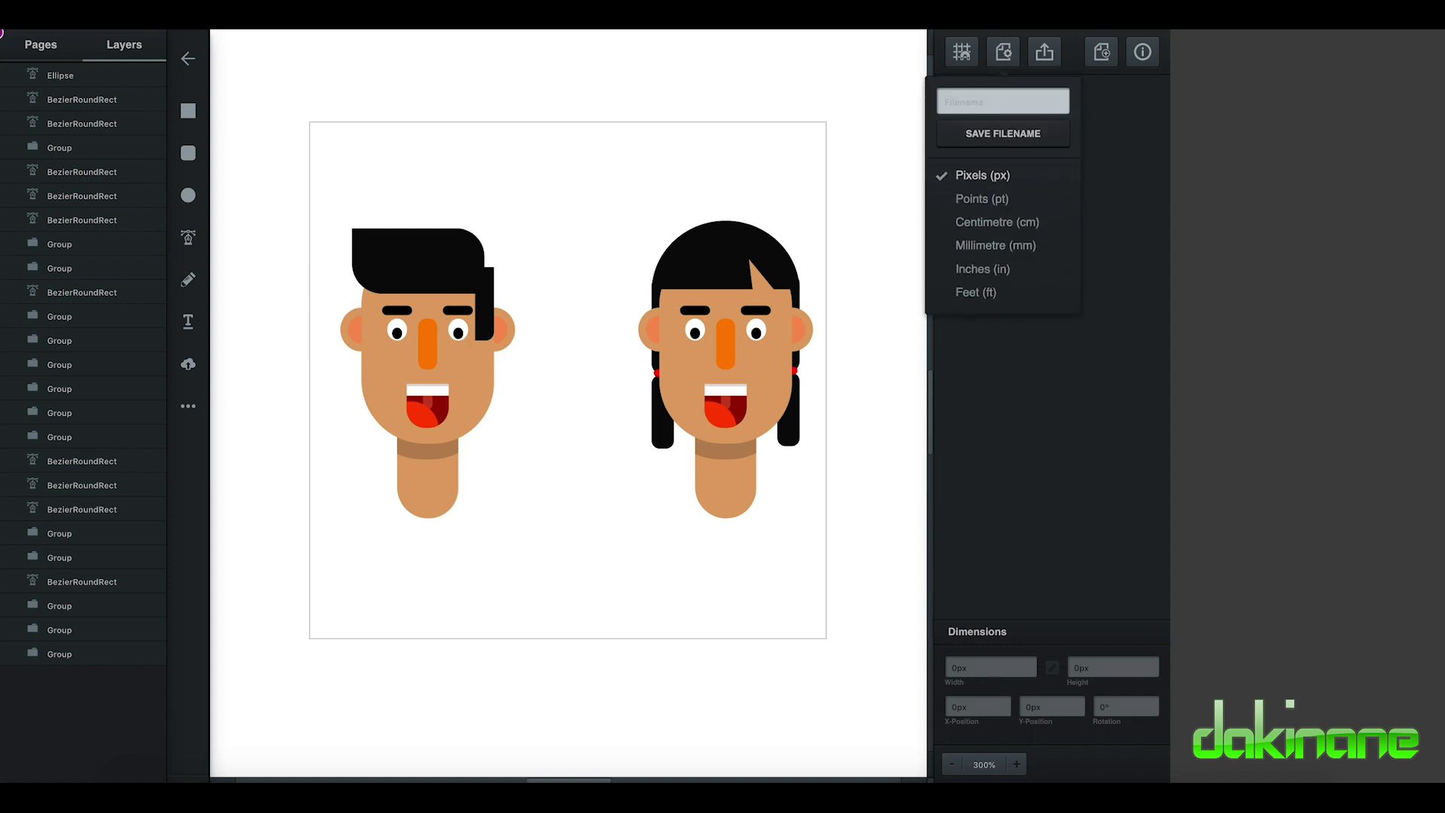
text(Boy and Gir)
click(615, 193)
Copy the complete girl's head from this drawing and paste it into a new blank document
drag(615, 193, 820, 556)
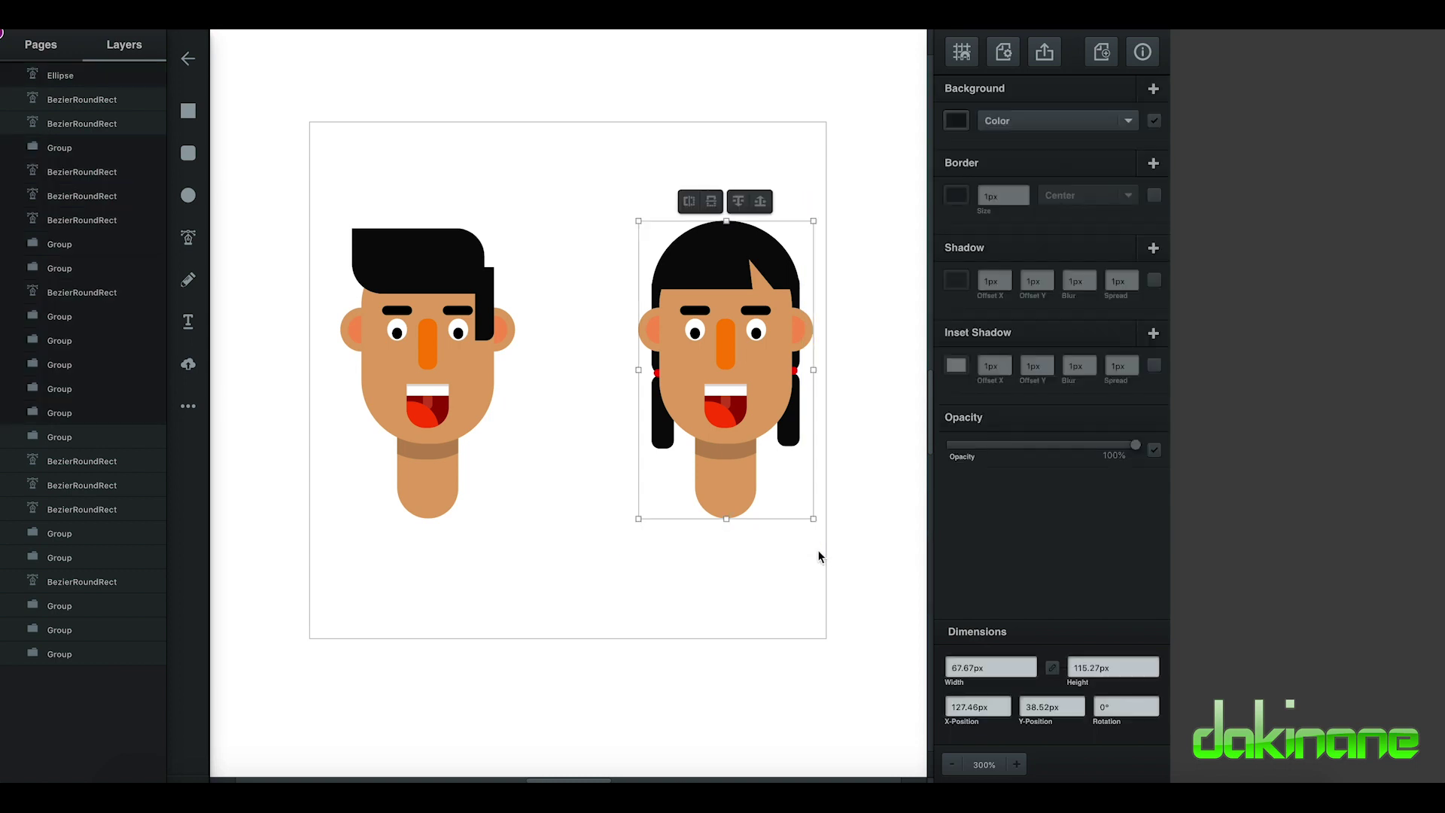
click(188, 60)
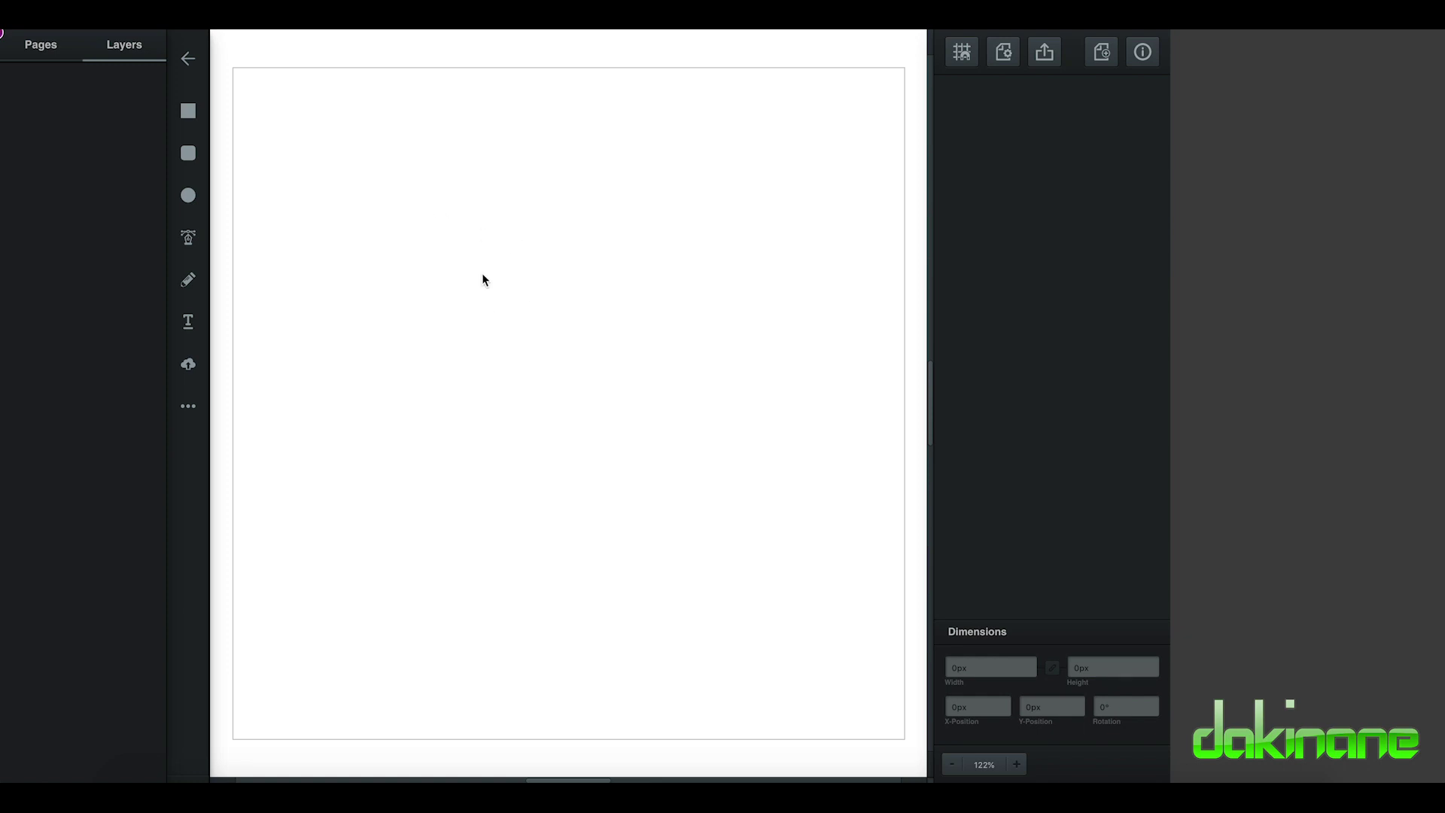
key(ctrl+v)
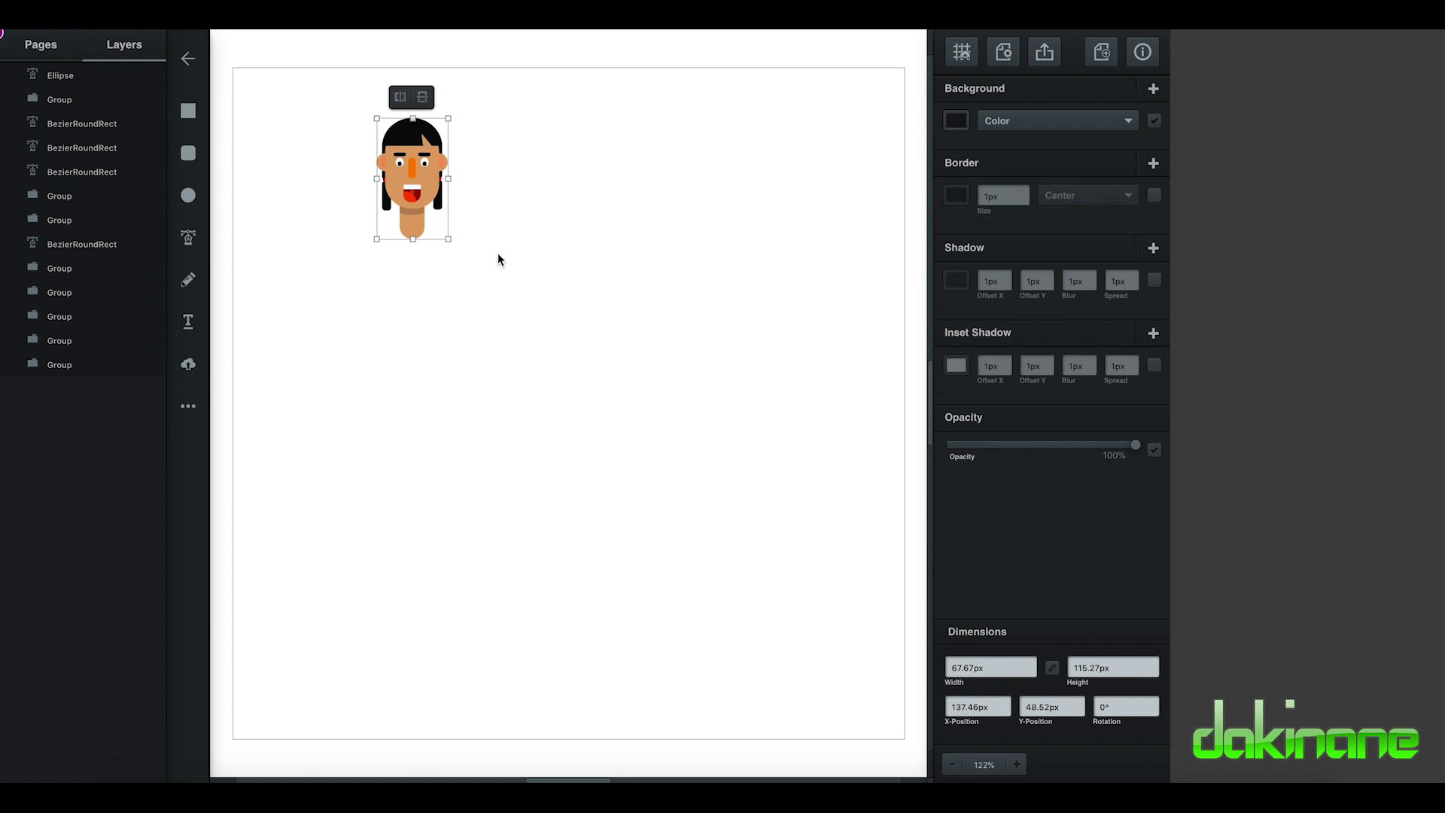
click(503, 257)
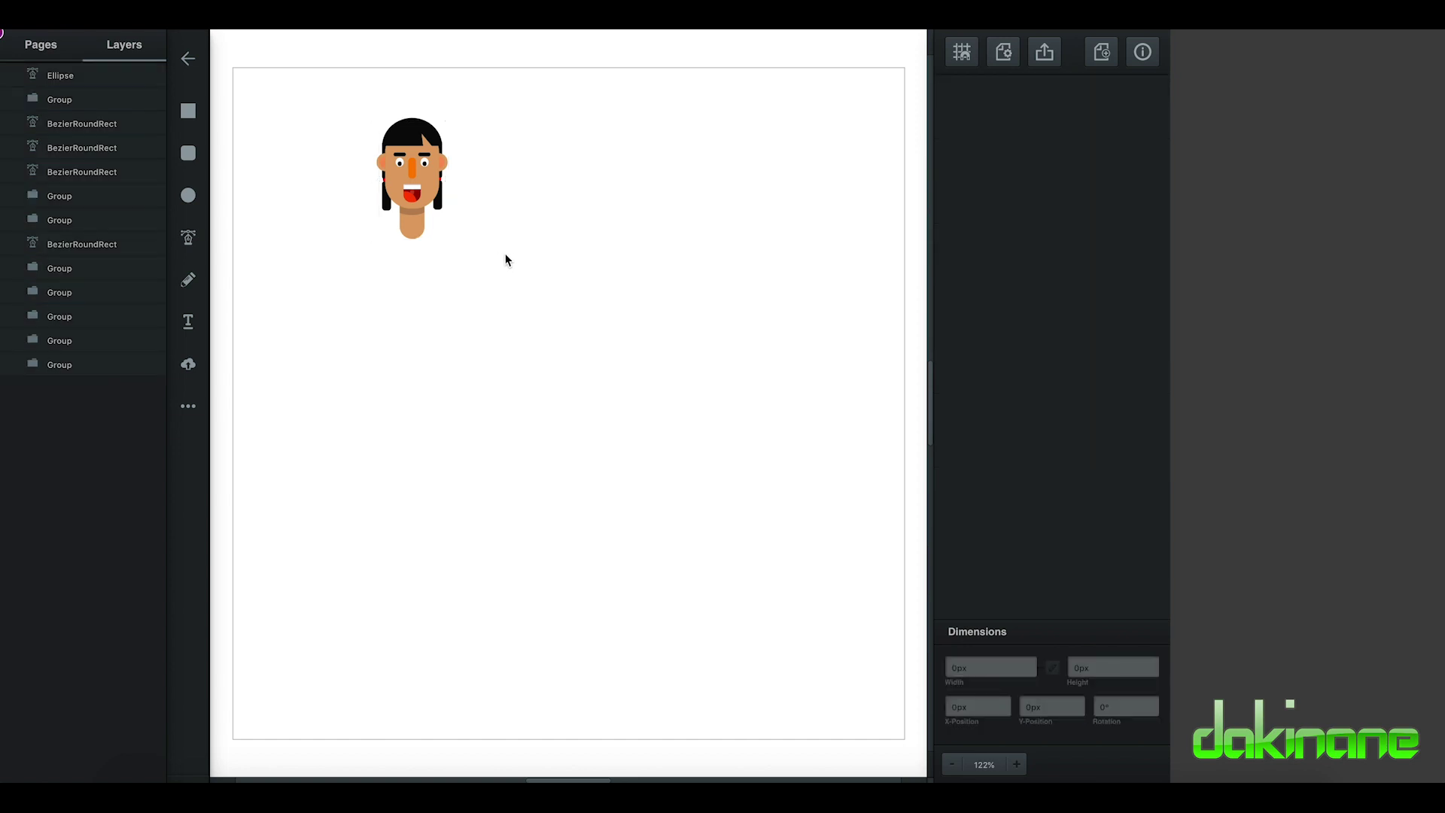
Draw a green rounded rectangle about 127 by 175 px beside the head and round its two upper corners into a dome
click(187, 155)
mouse_move(544, 180)
mouse_down()
mouse_move(688, 346)
mouse_move(679, 366)
mouse_up()
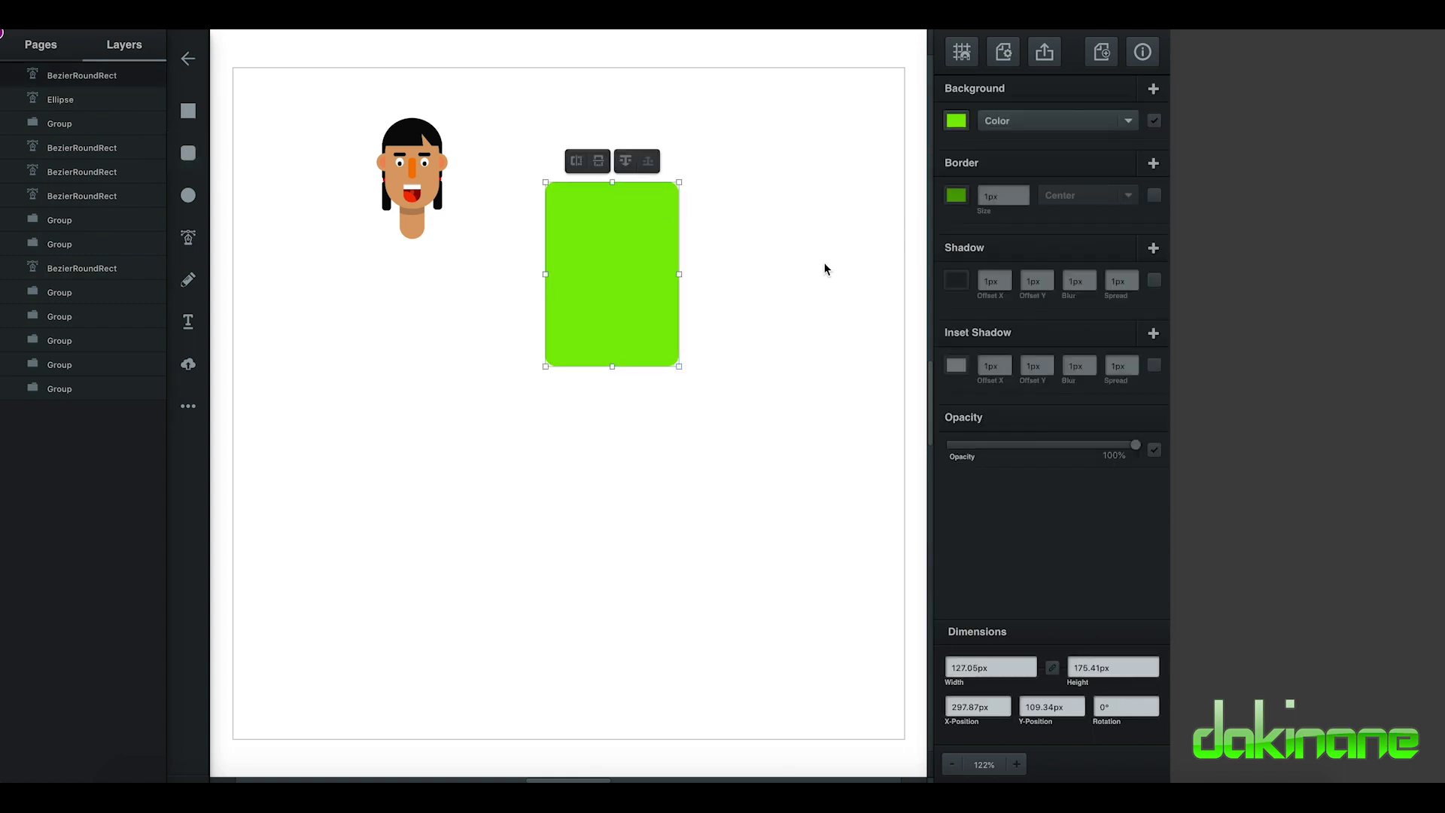
double_click(618, 259)
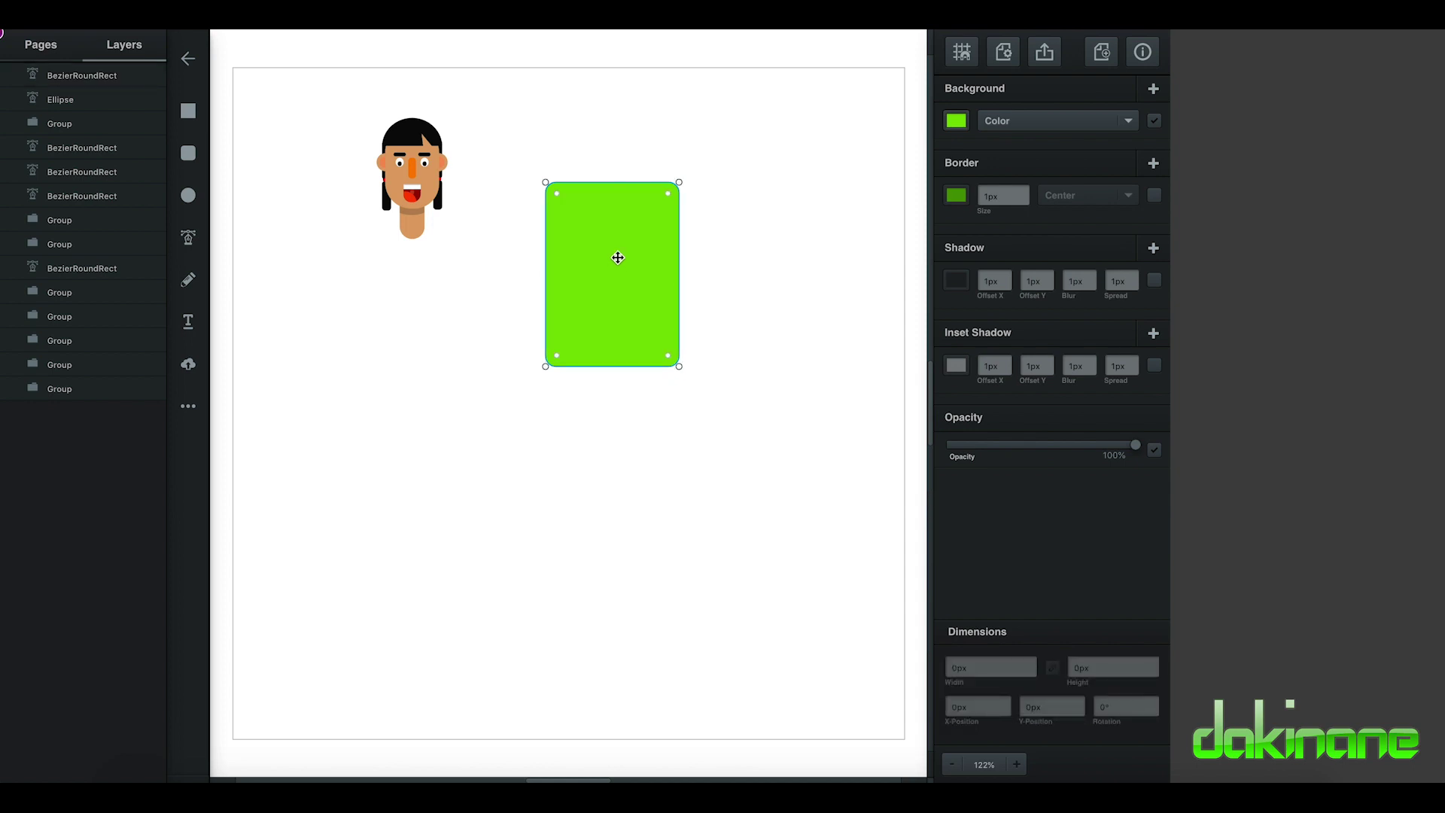
drag(557, 195, 589, 225)
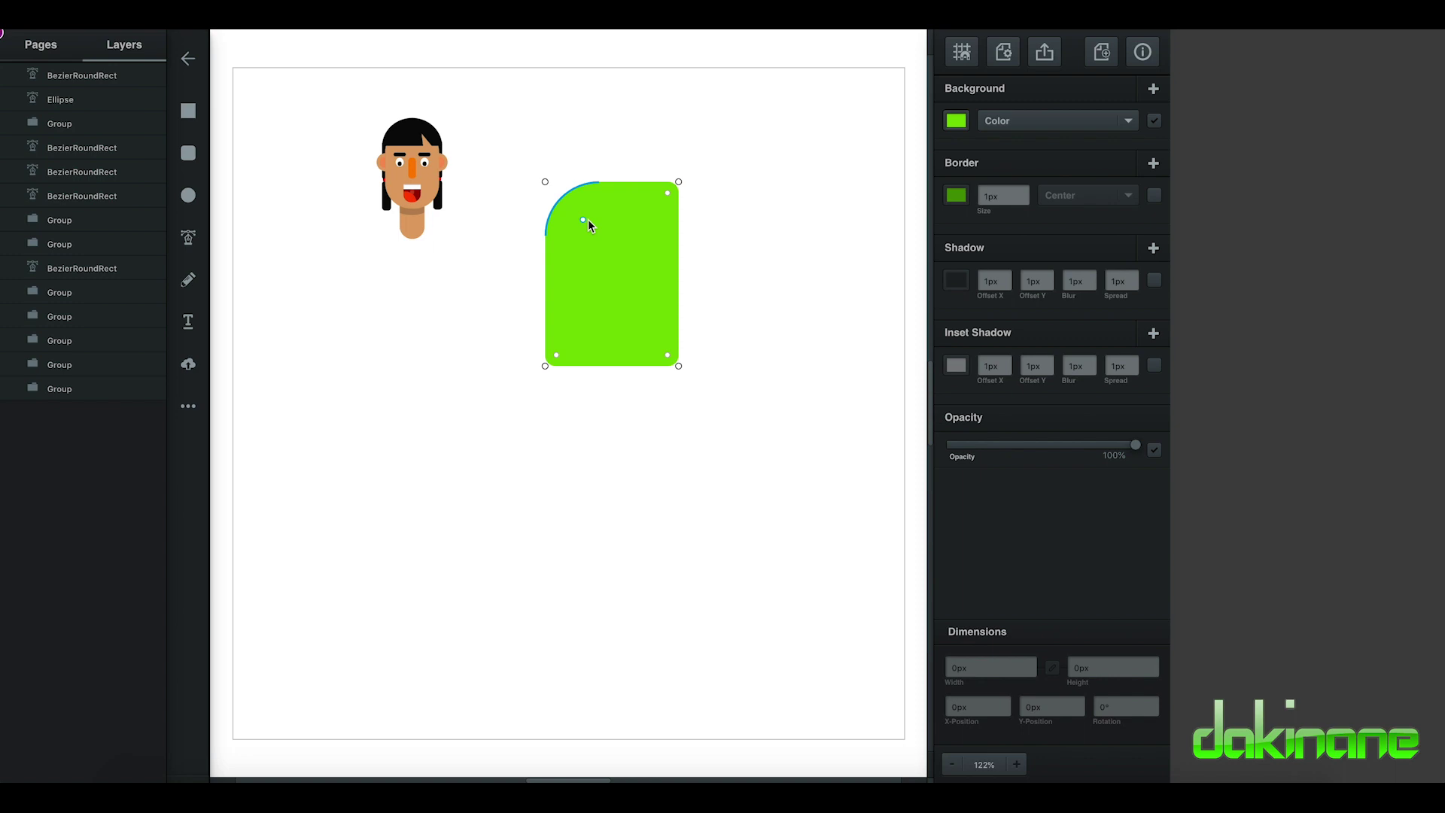
drag(666, 192, 588, 225)
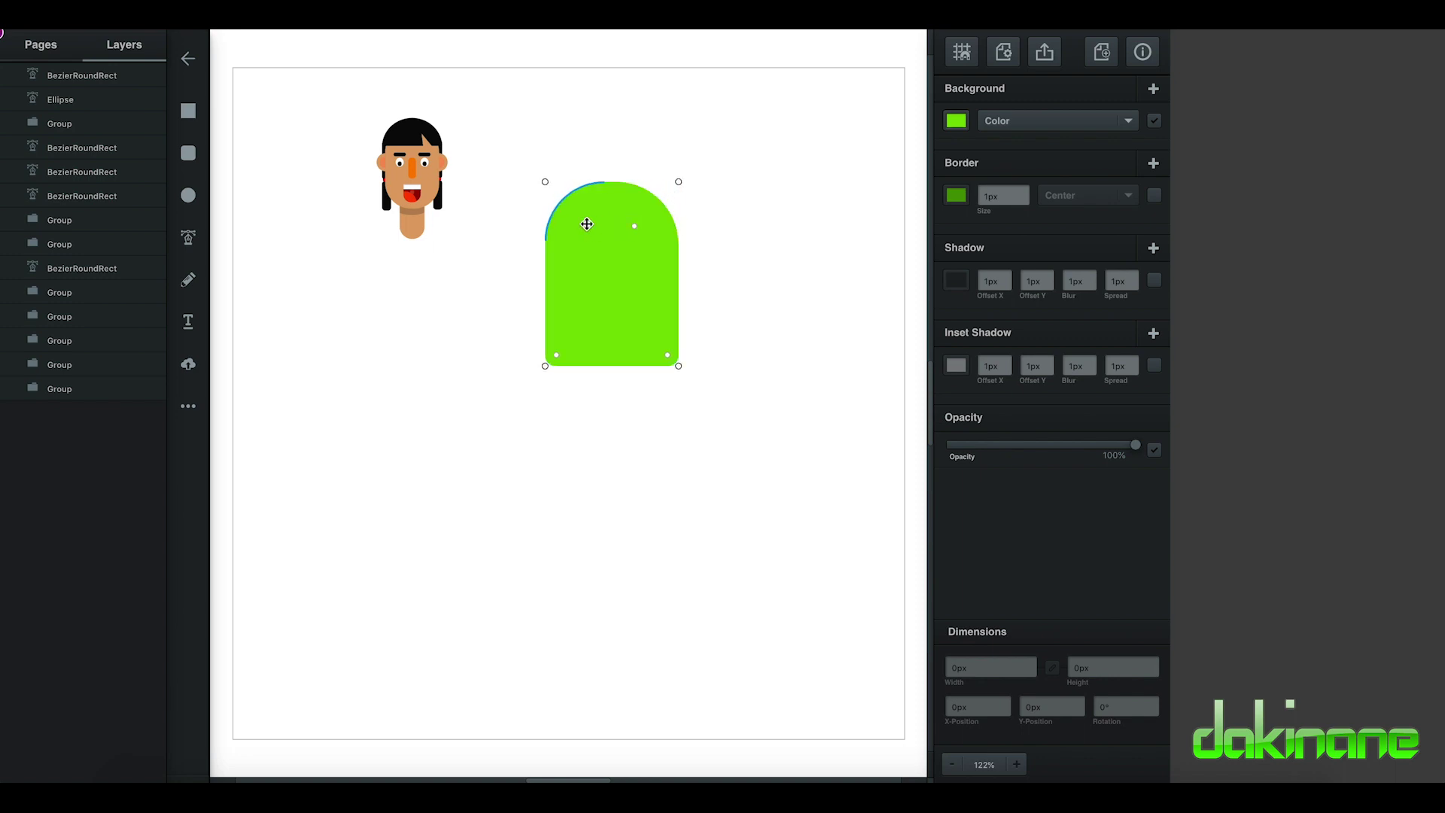
click(621, 289)
click(639, 457)
Shrink the green torso shape to about 73 by 104 px and centre it under the girl's head, overlapping the neck
click(677, 341)
drag(677, 365, 622, 293)
drag(596, 246, 427, 282)
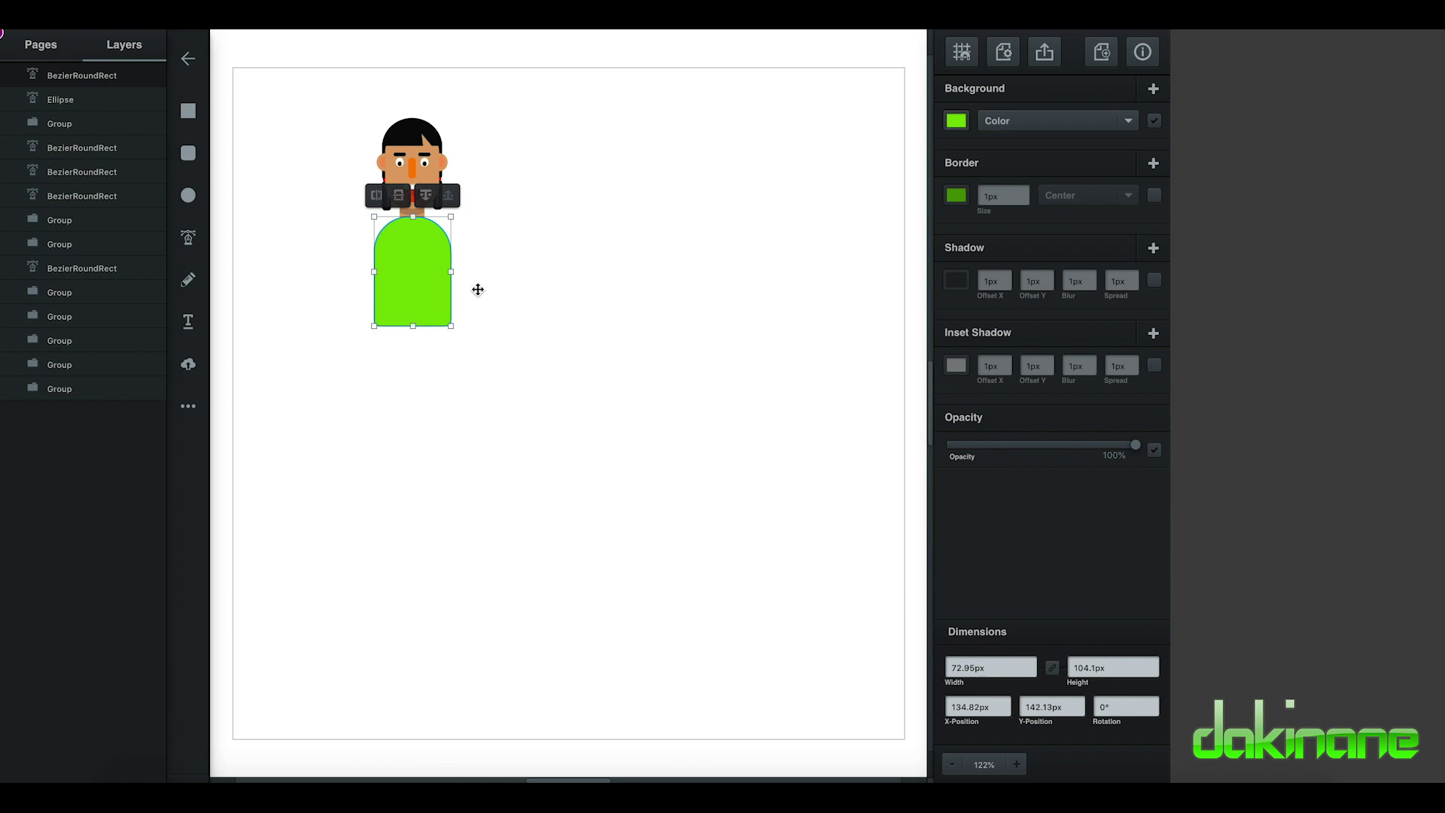
Send the green torso backward until it sits behind the neck and every other part of the head
click(426, 196)
click(426, 196)
click(426, 195)
click(426, 195)
click(425, 195)
click(426, 195)
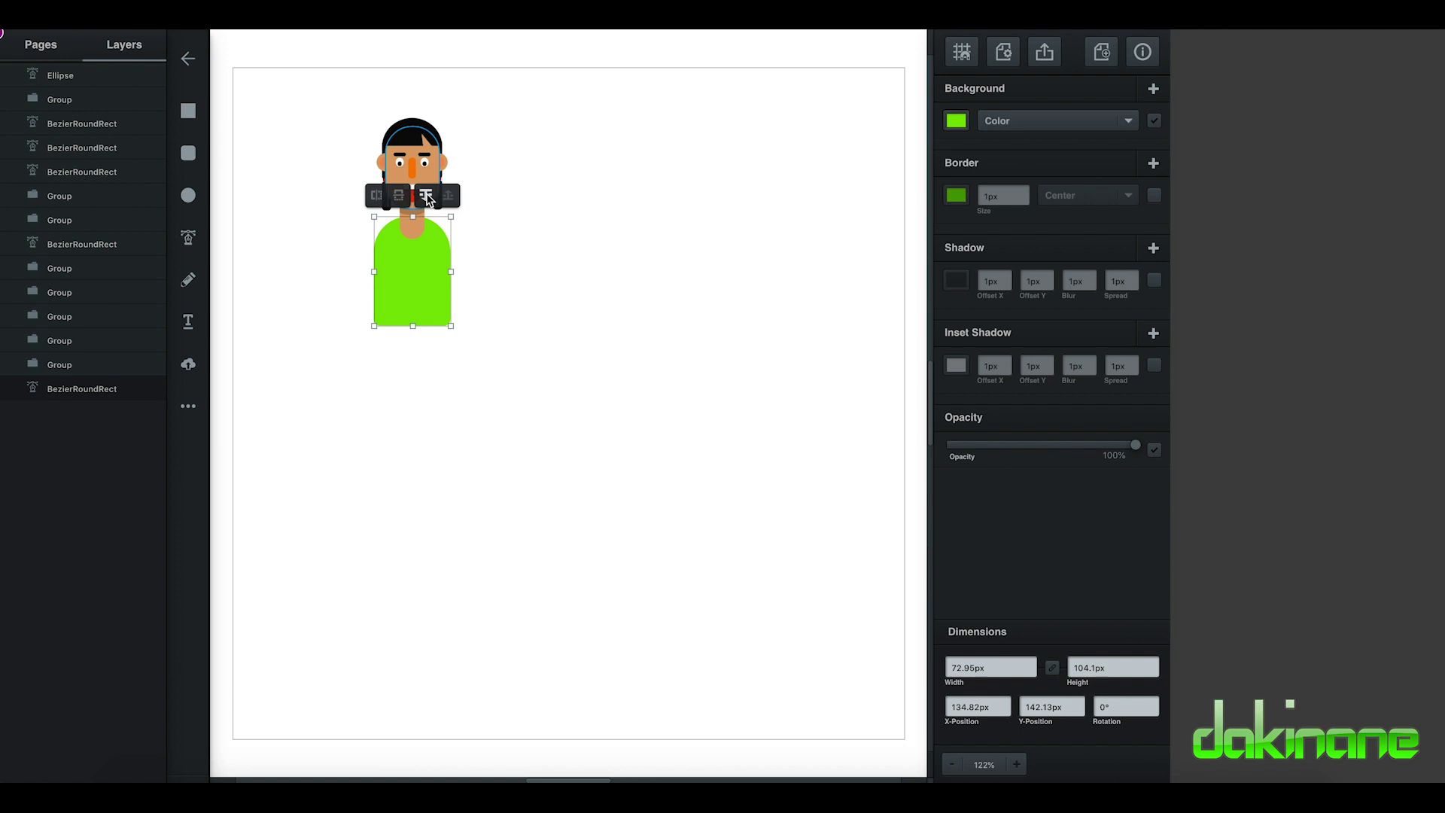
click(502, 265)
Draw a shoulder circle about 34 by 36 px at the torso's left upper corner and place a duplicate at the right one
click(187, 205)
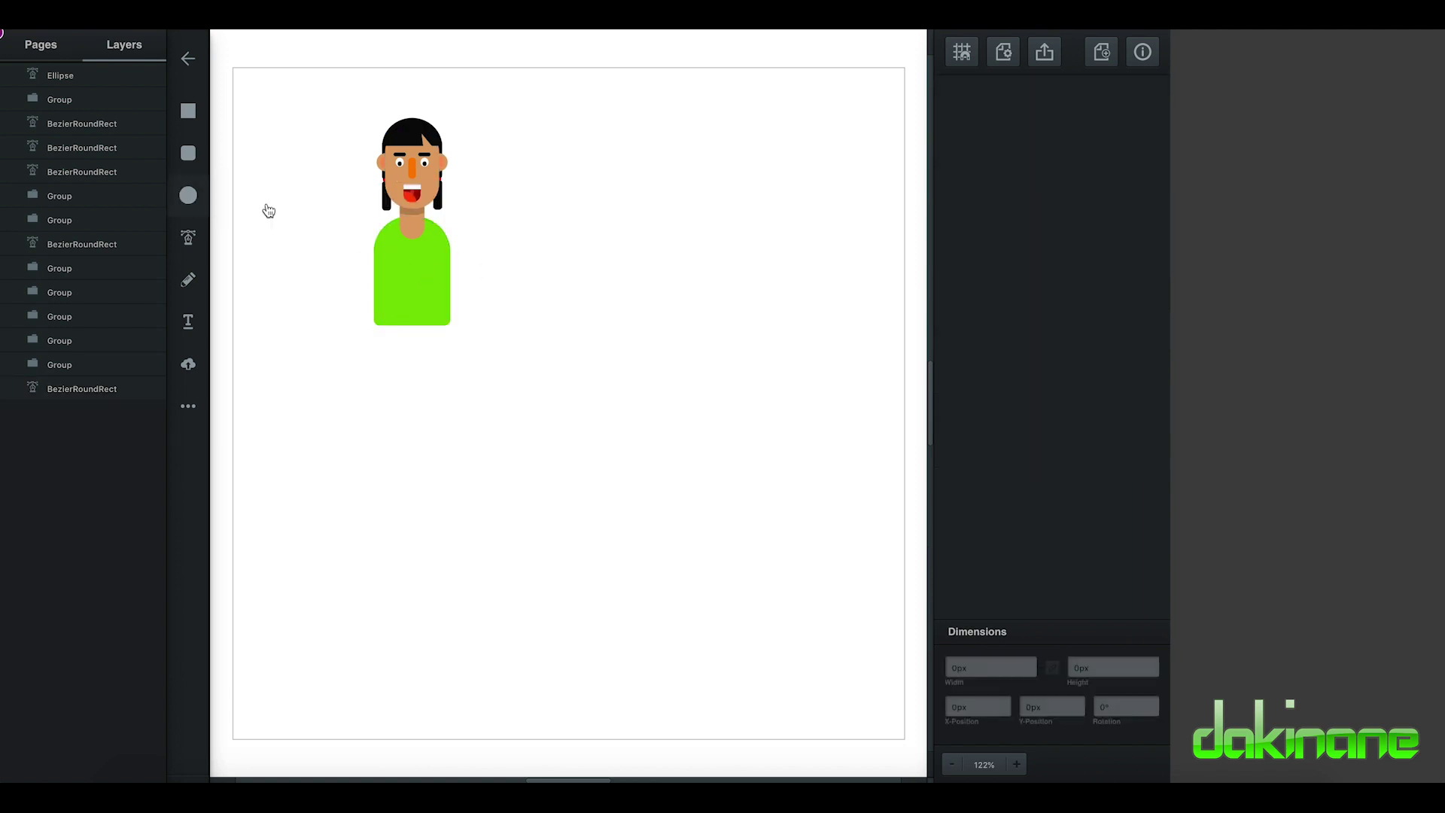
drag(493, 183, 384, 242)
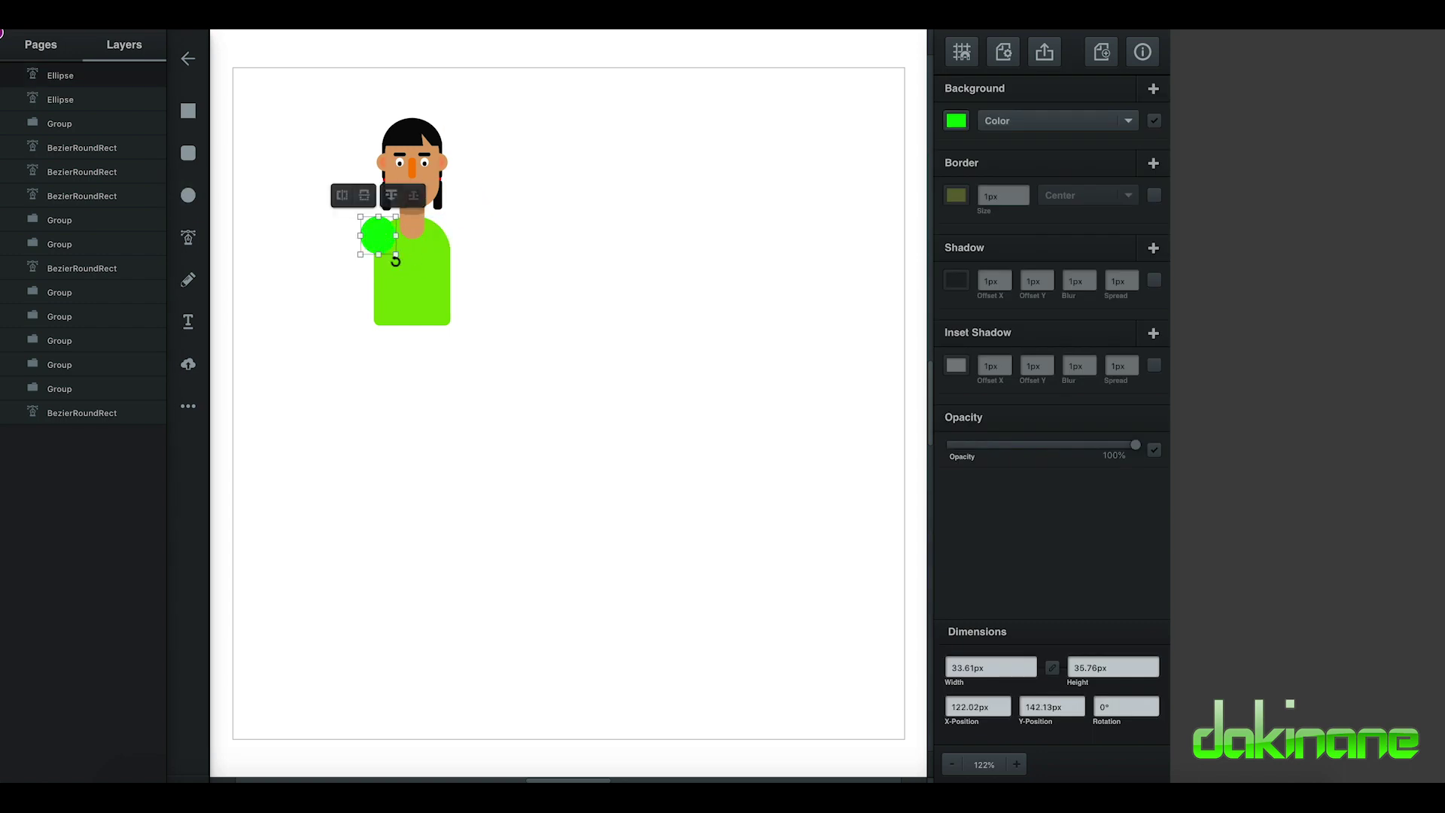
key(ctrl+d)
drag(387, 232, 448, 239)
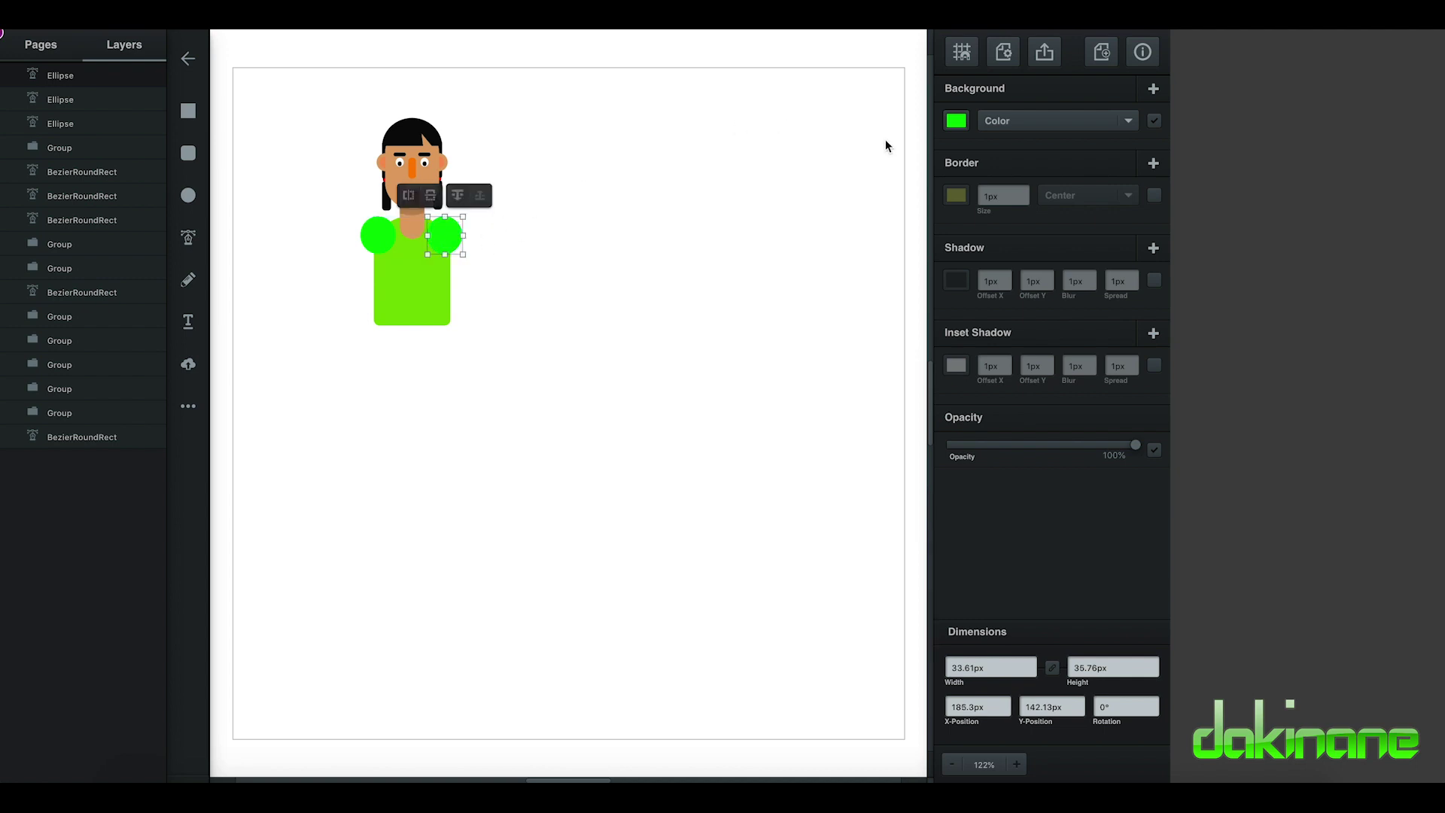
Match the right shoulder circle's fill to the torso's sampled green and shrink the circle to about 31 by 32 px
click(956, 120)
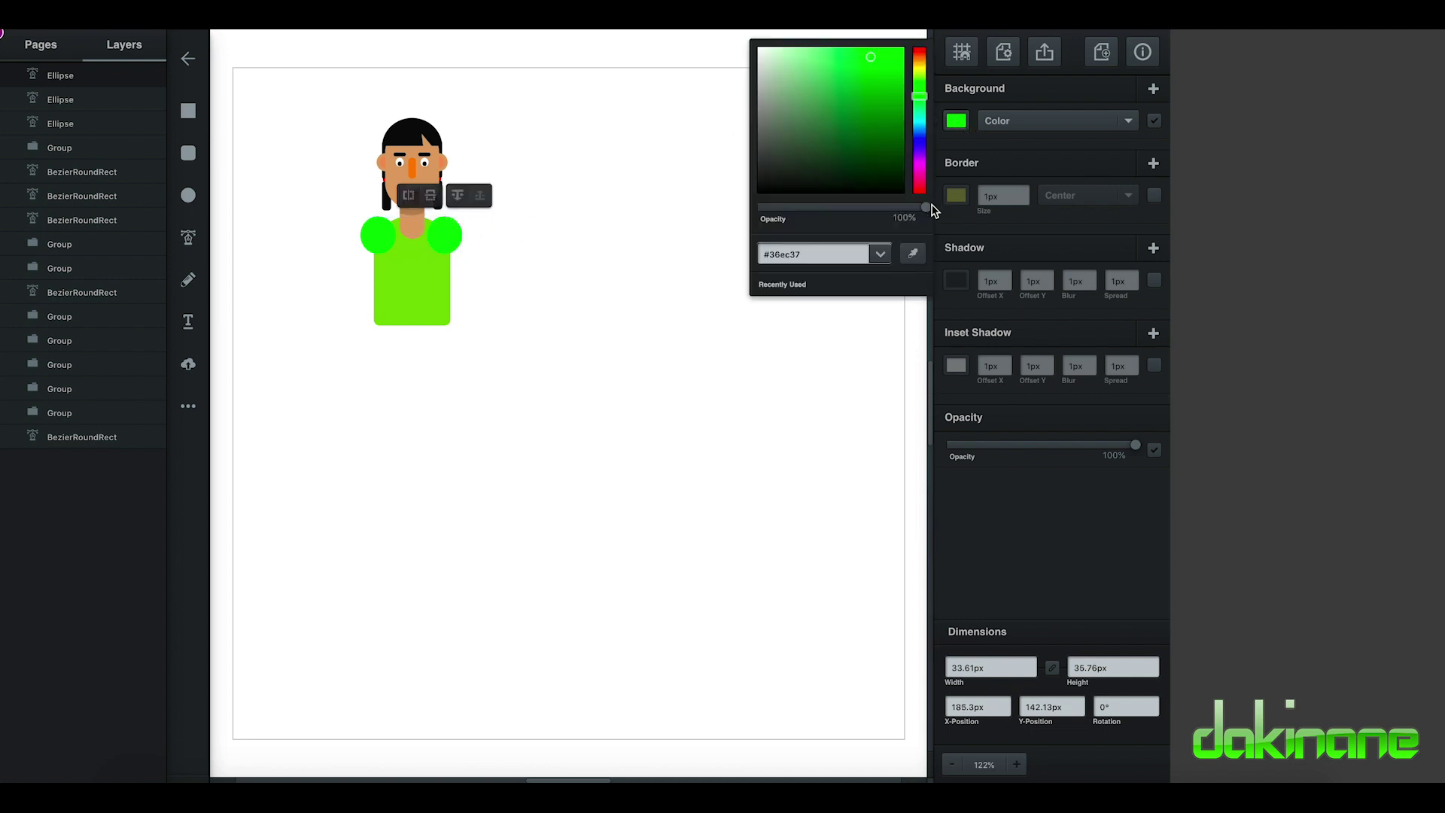
click(912, 254)
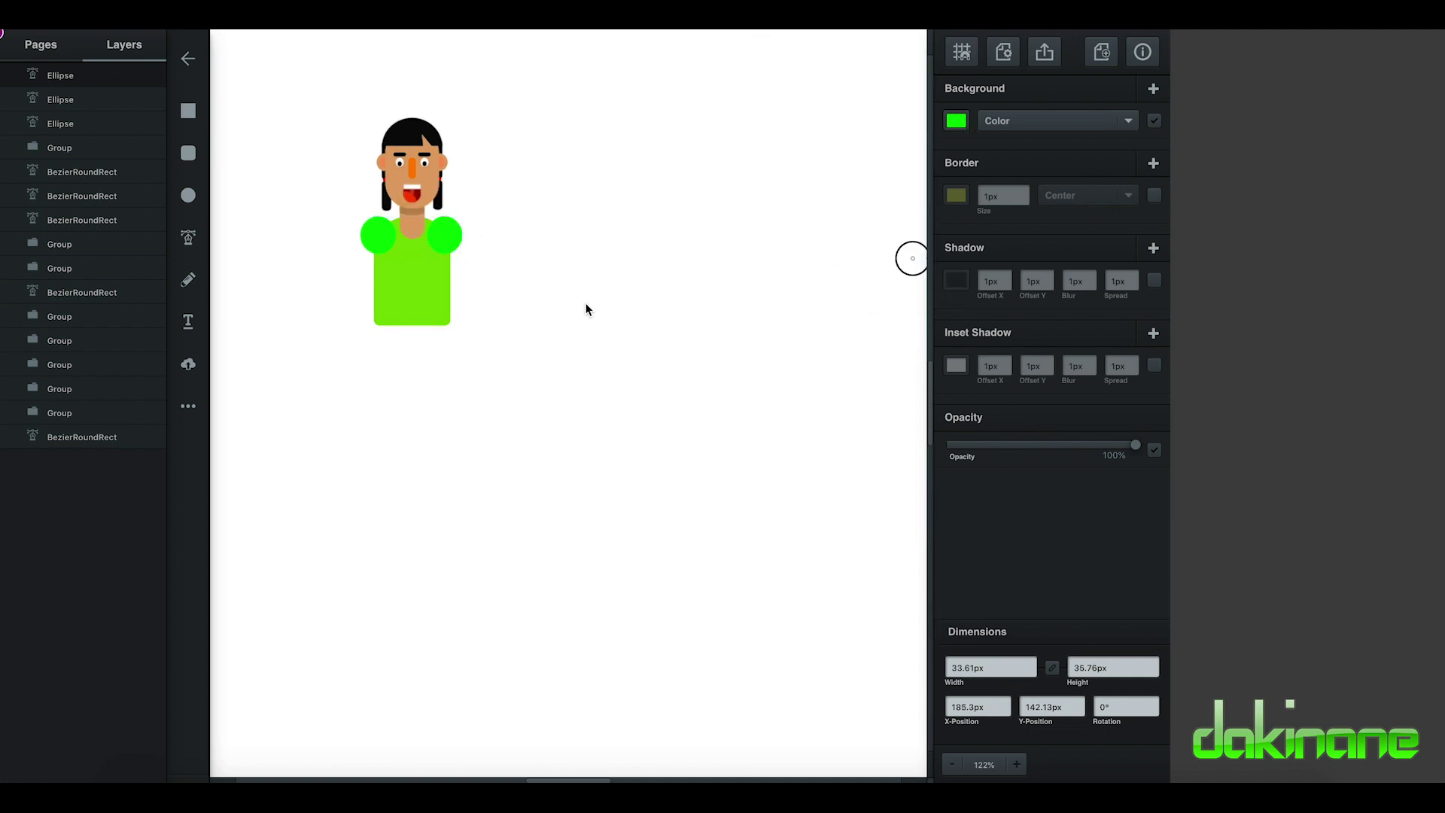
click(430, 274)
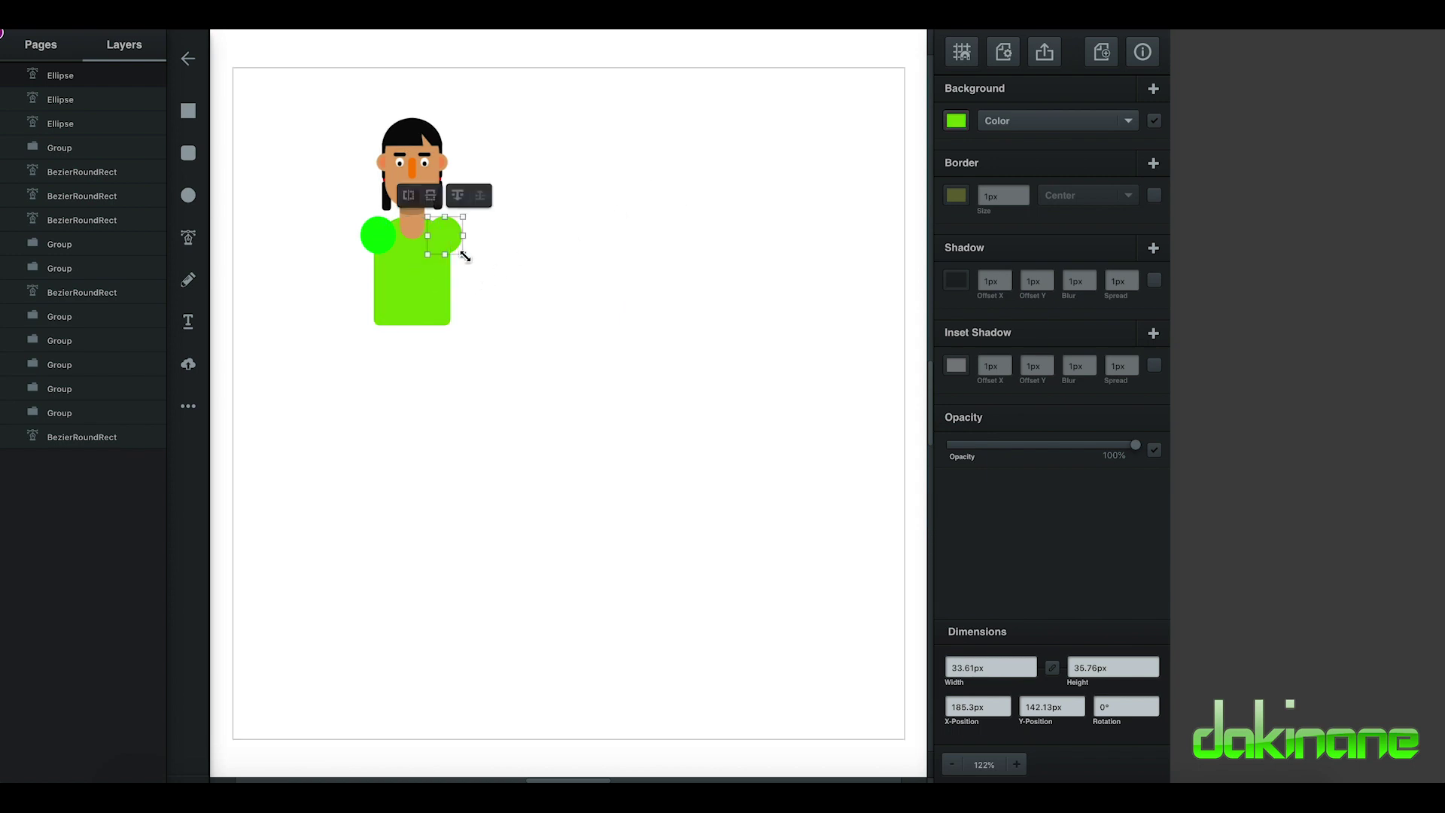
click(461, 252)
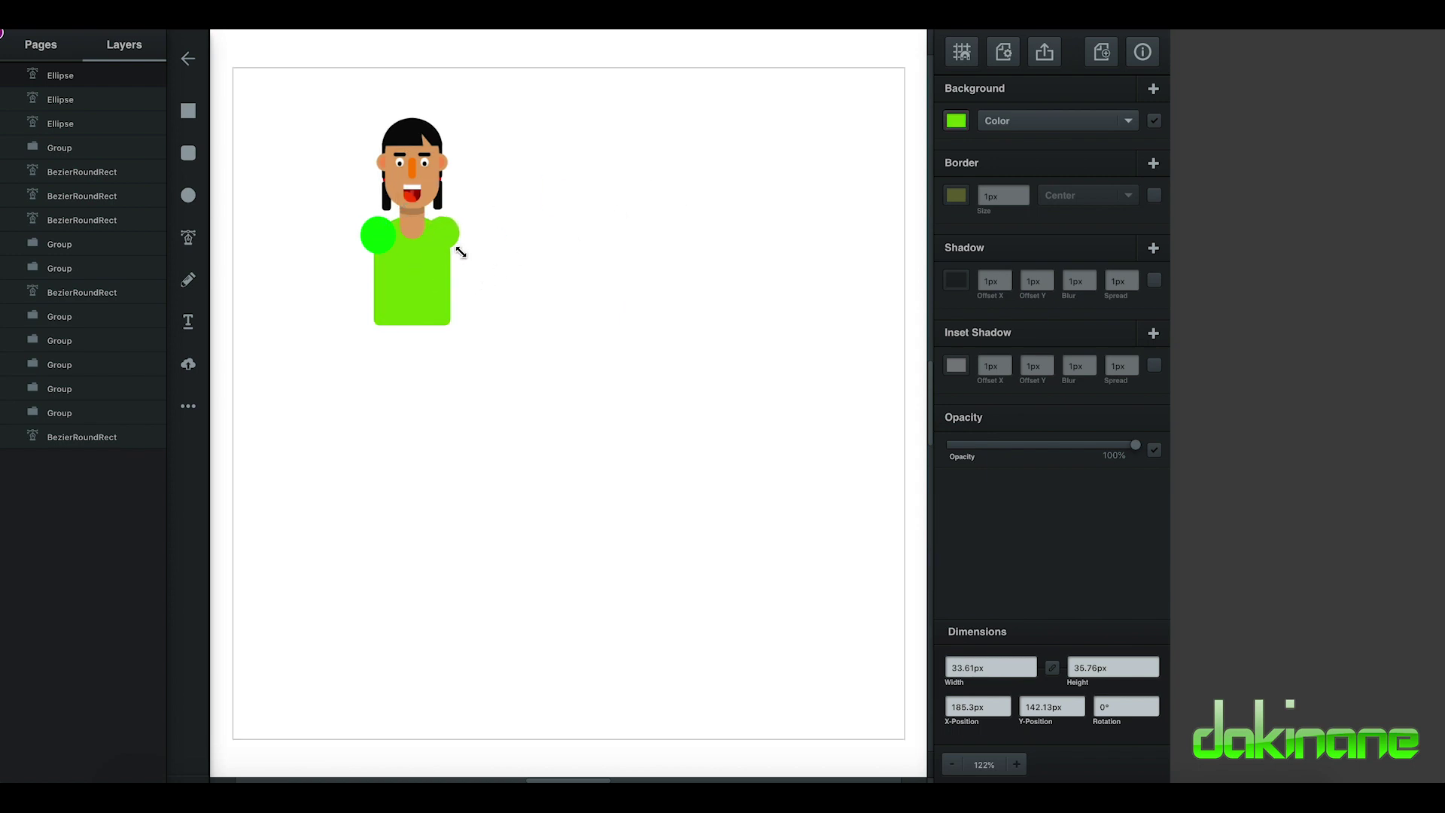
click(454, 241)
drag(448, 235, 450, 239)
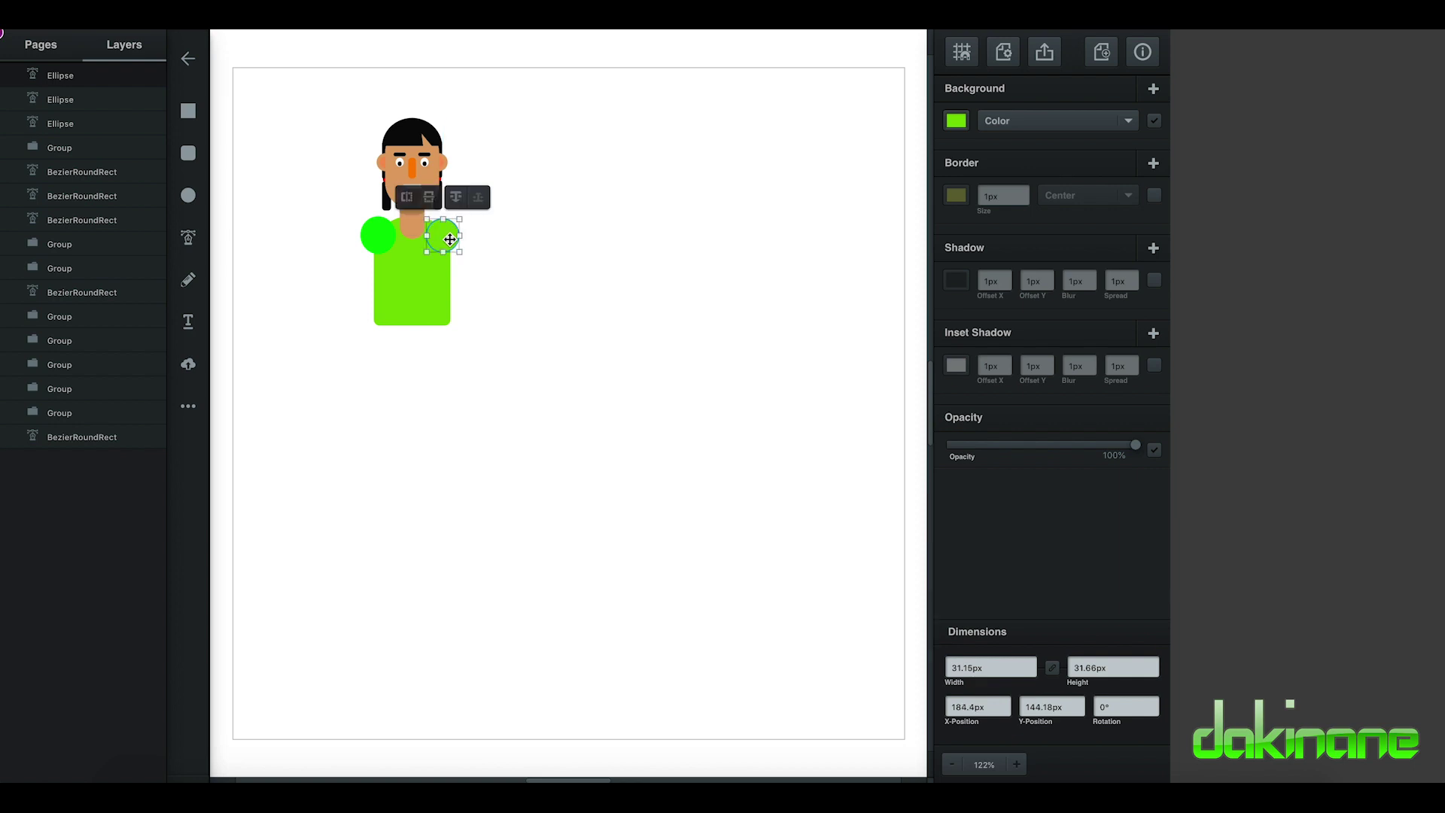
Delete the mismatched left shoulder circle and replace it with a duplicate of the right one, aligned at the same height
click(377, 235)
key(Delete)
click(448, 230)
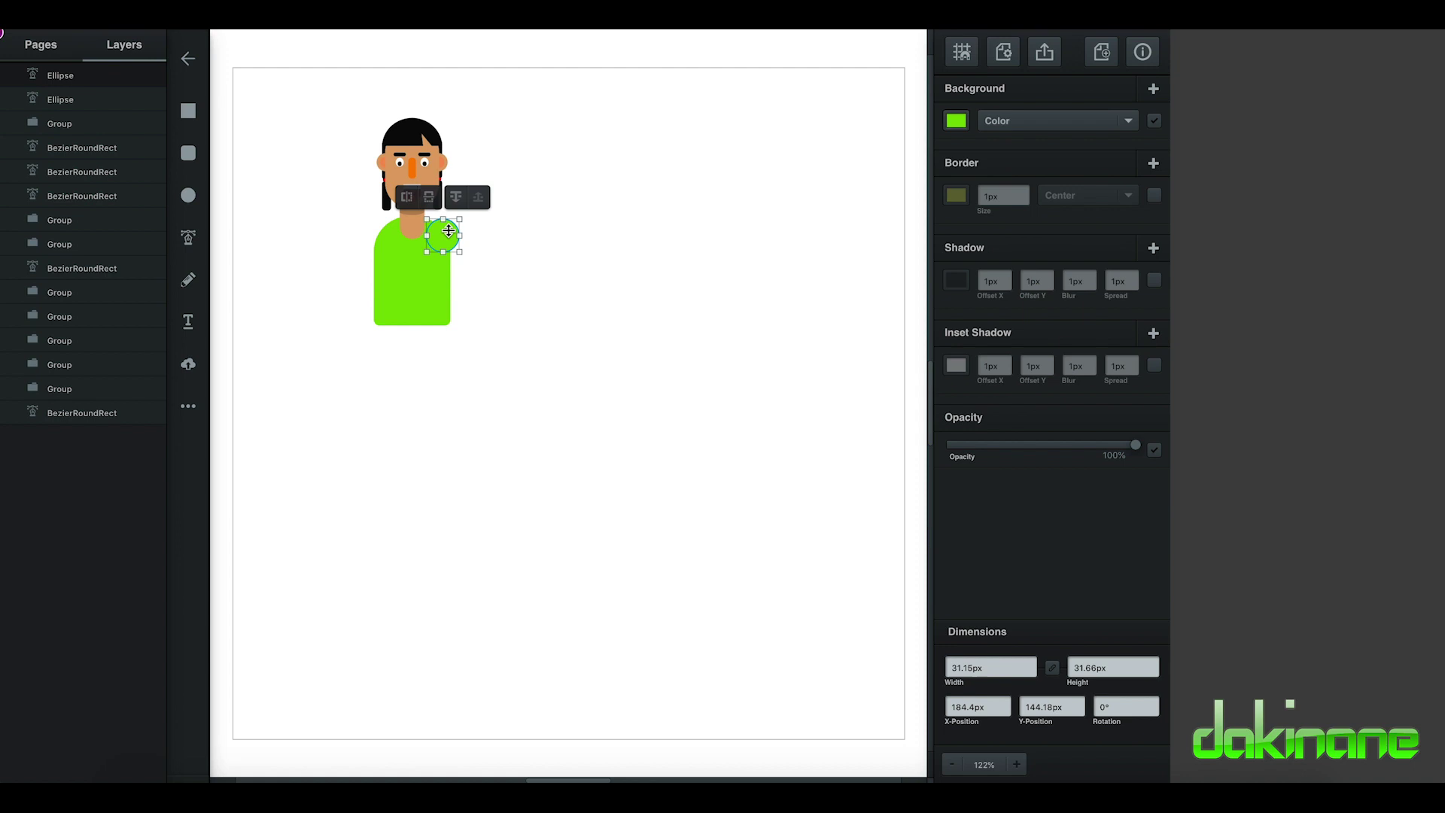
key(ctrl+d)
drag(452, 241, 390, 234)
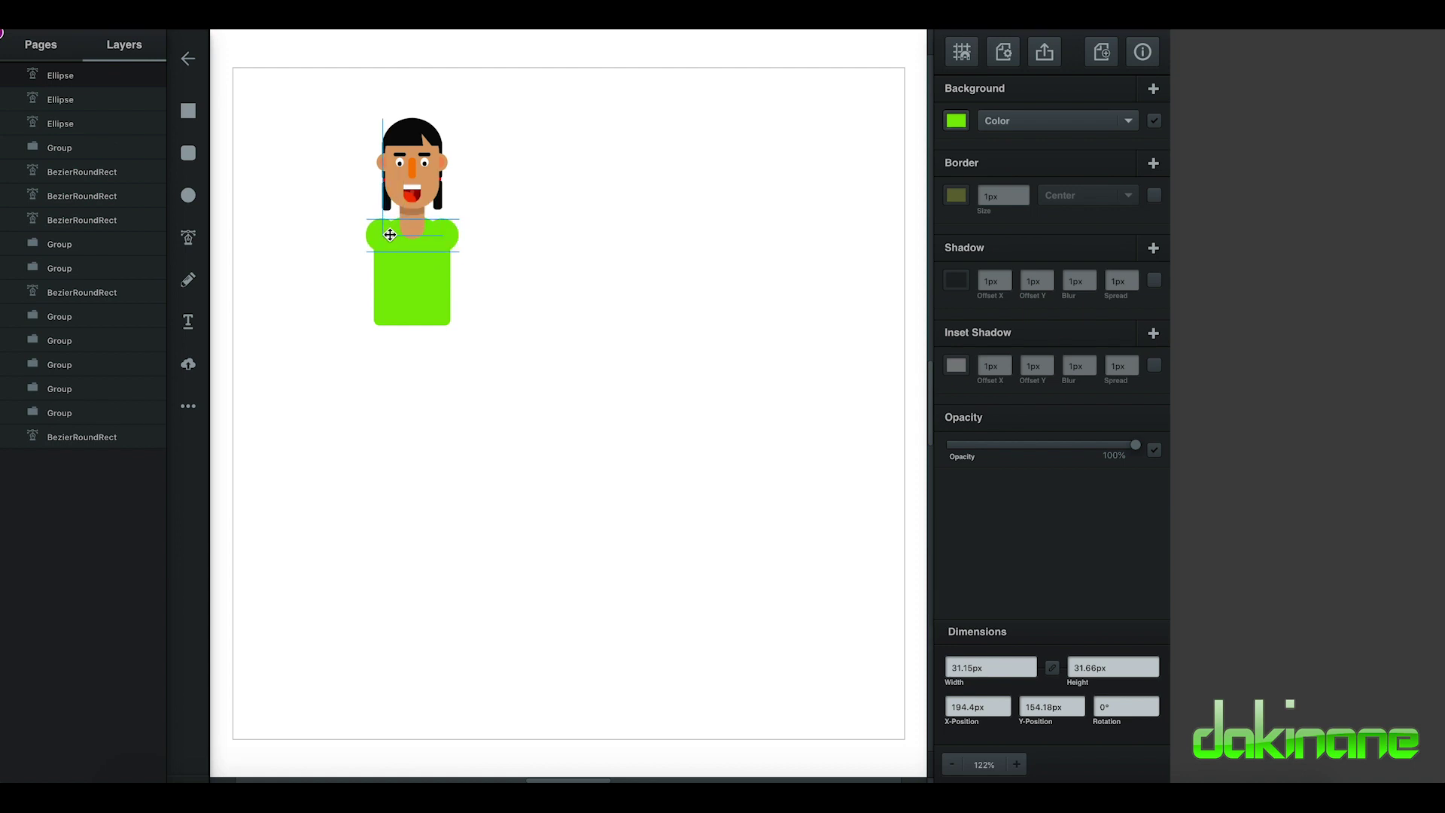
click(531, 245)
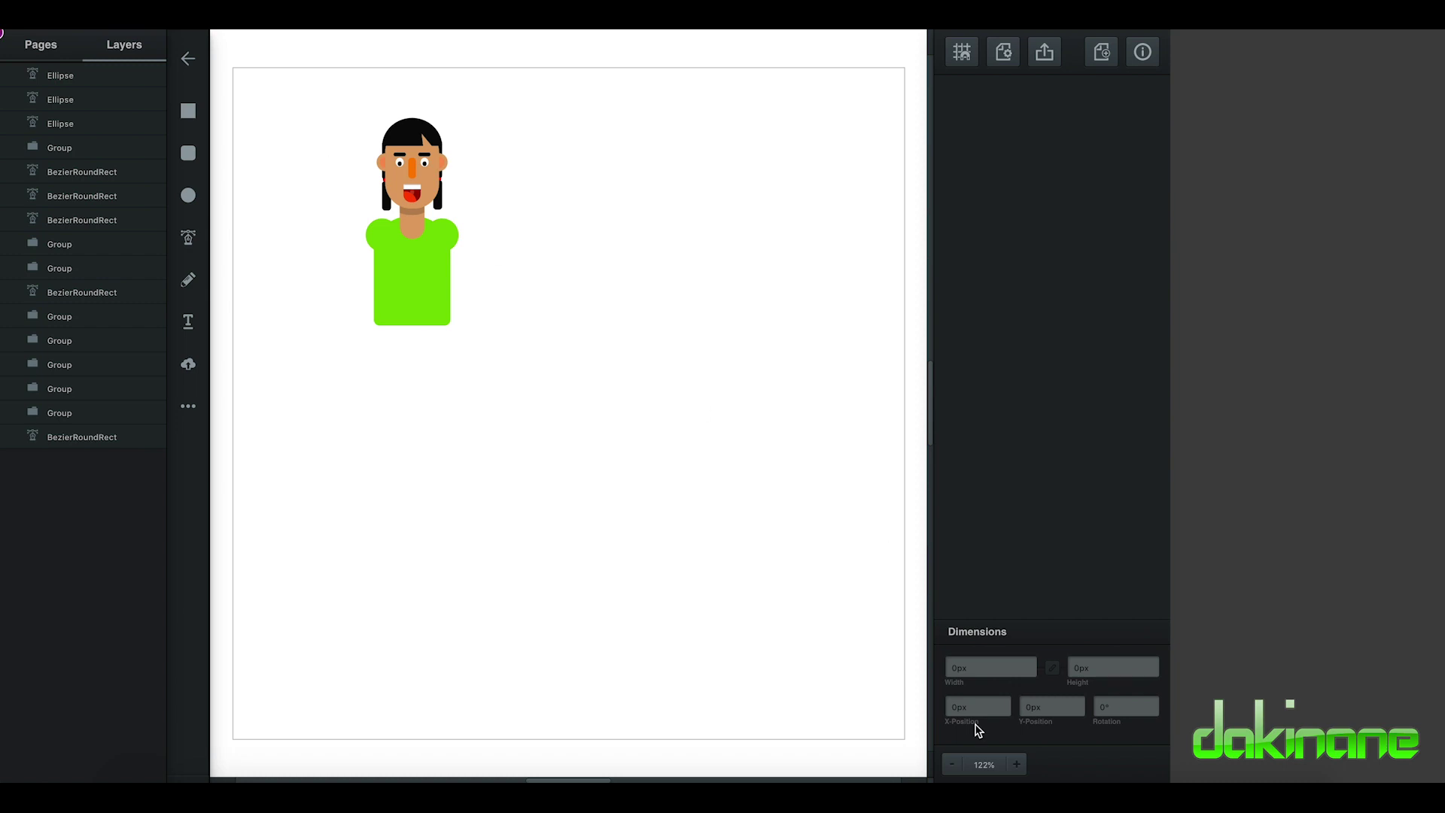
Examine the girl's head, neck, shoulders and torso at 400% zoom
click(1016, 765)
click(1016, 764)
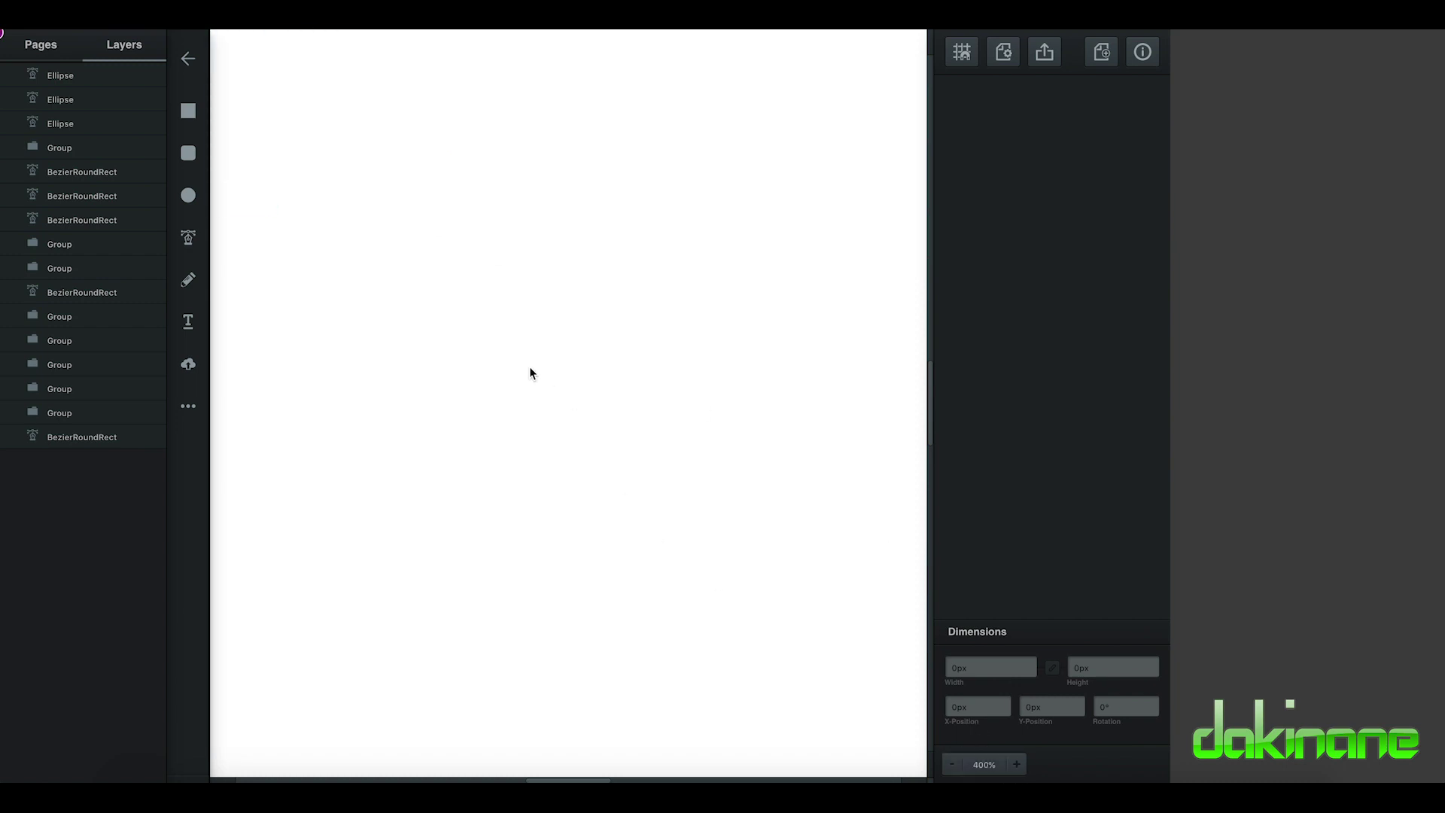
scroll(530, 368, up, 5)
scroll(530, 367, left, 5)
scroll(529, 367, up, 10)
scroll(529, 367, left, 3)
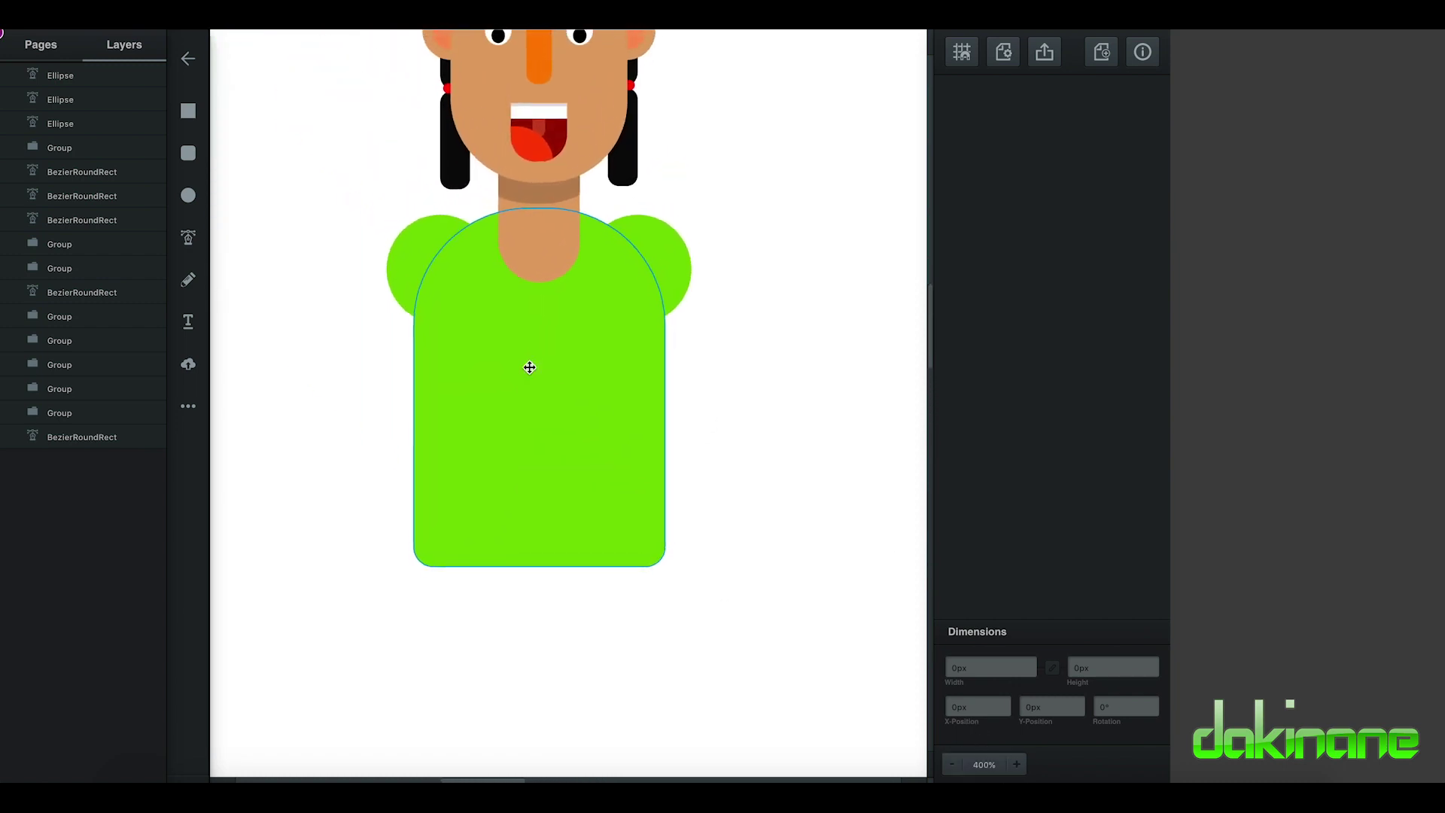
scroll(530, 367, up, 3)
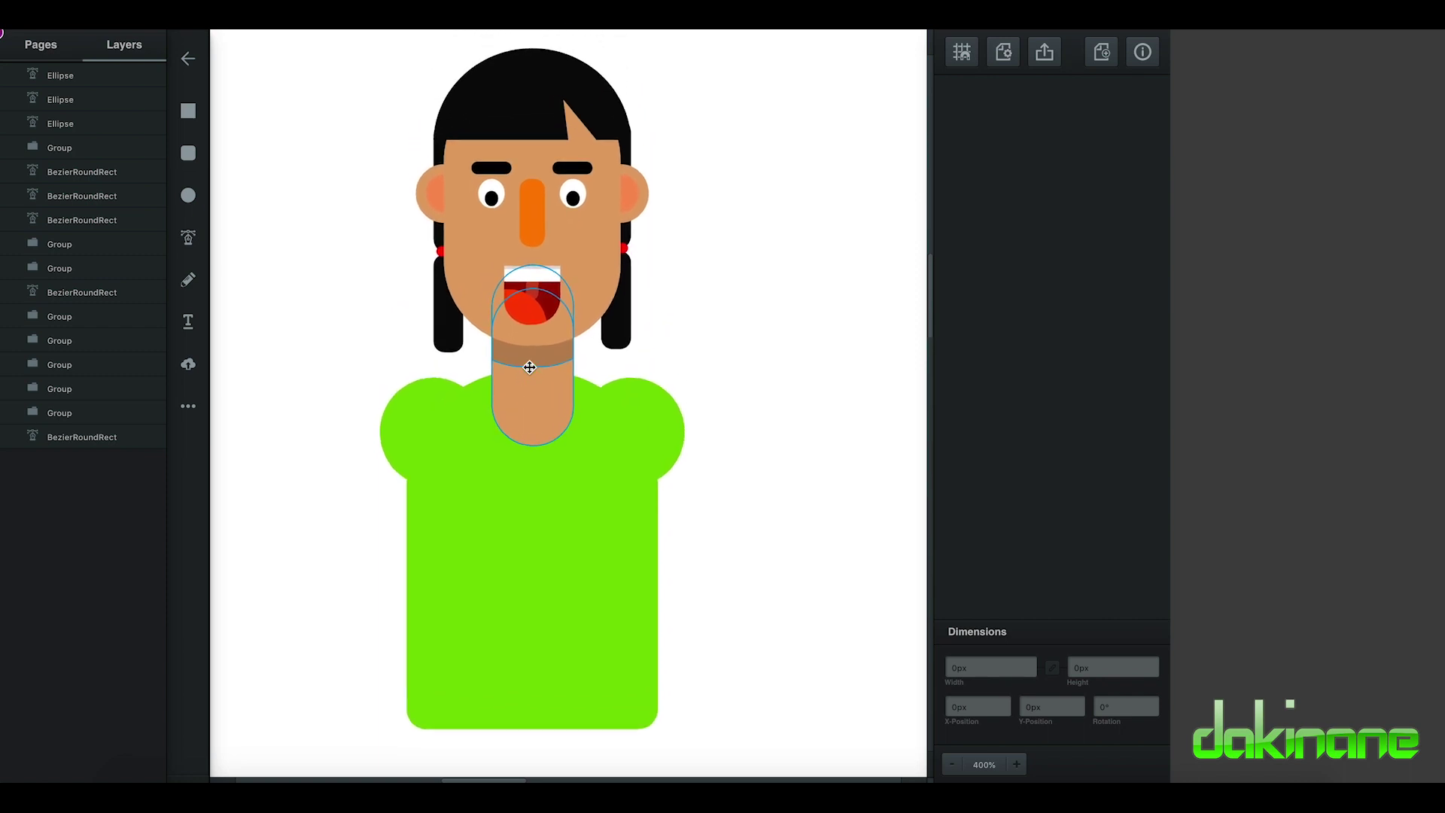